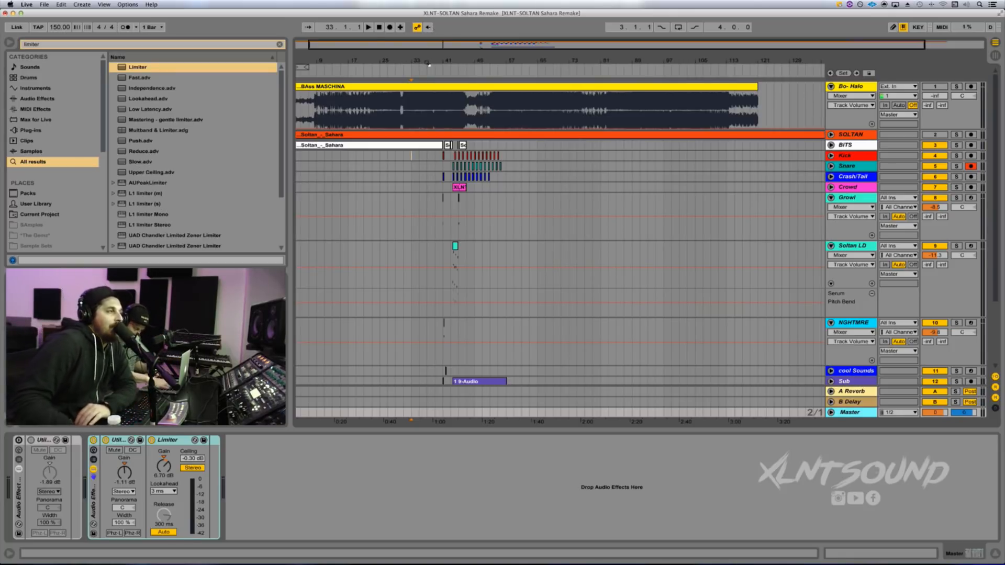
# - Solo the SOLTAN track and unfold it to show its waveform around bar 41
pyautogui.moveTo(426, 61); pyautogui.dragTo(427, 87)
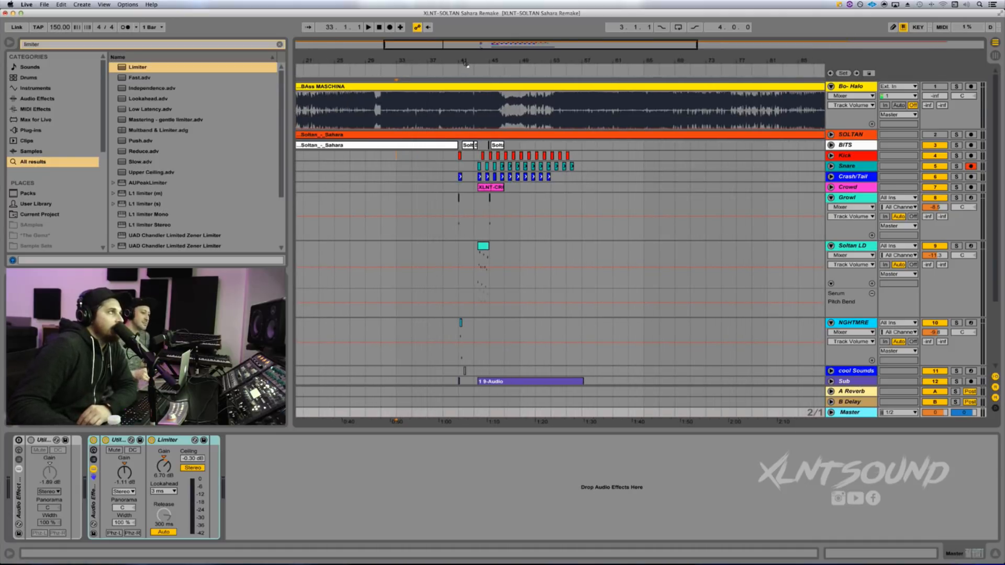
pyautogui.moveTo(457, 63); pyautogui.dragTo(492, 156)
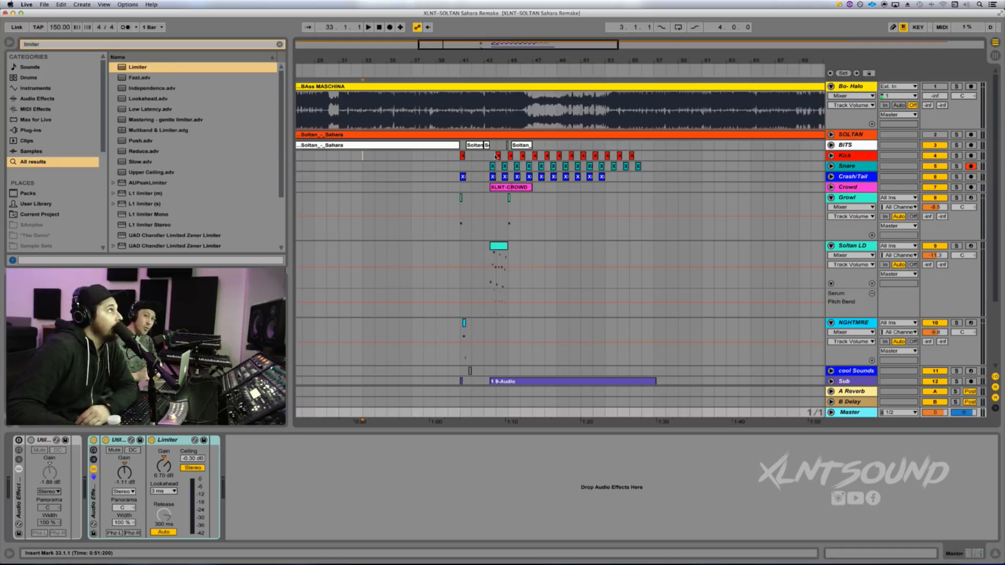
pyautogui.click(458, 166)
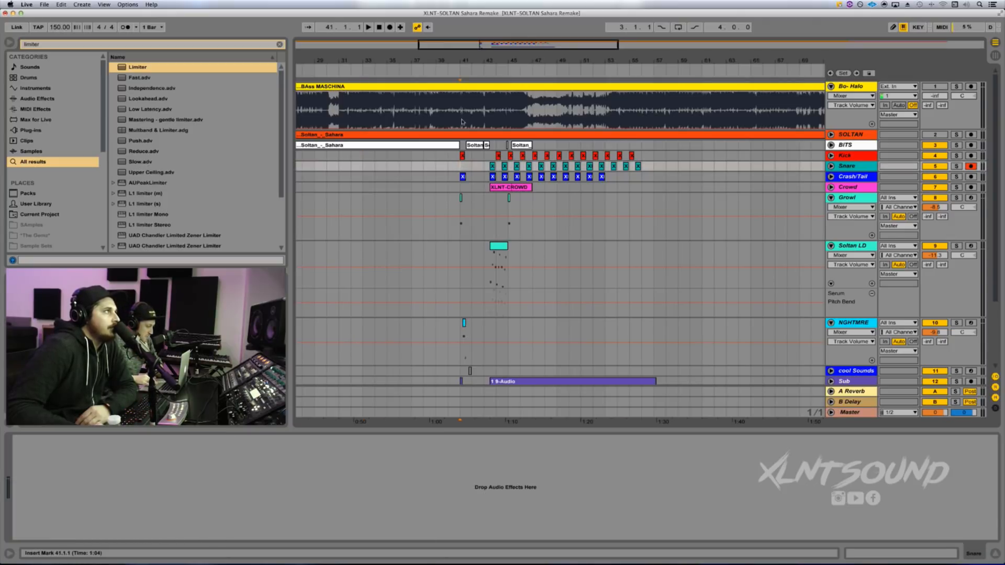
pyautogui.moveTo(456, 65); pyautogui.dragTo(456, 84)
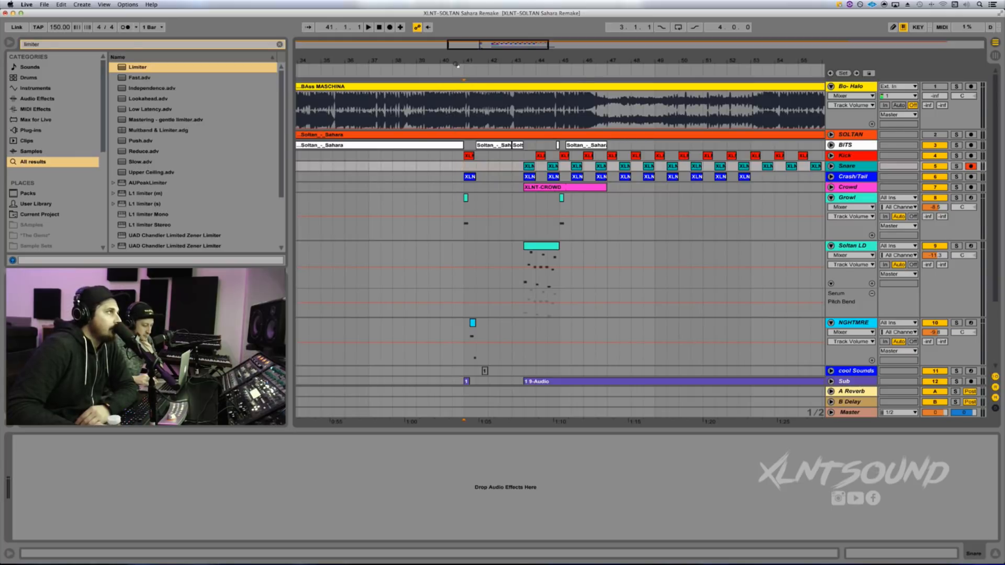
pyautogui.hscroll(-5, 498, 162)
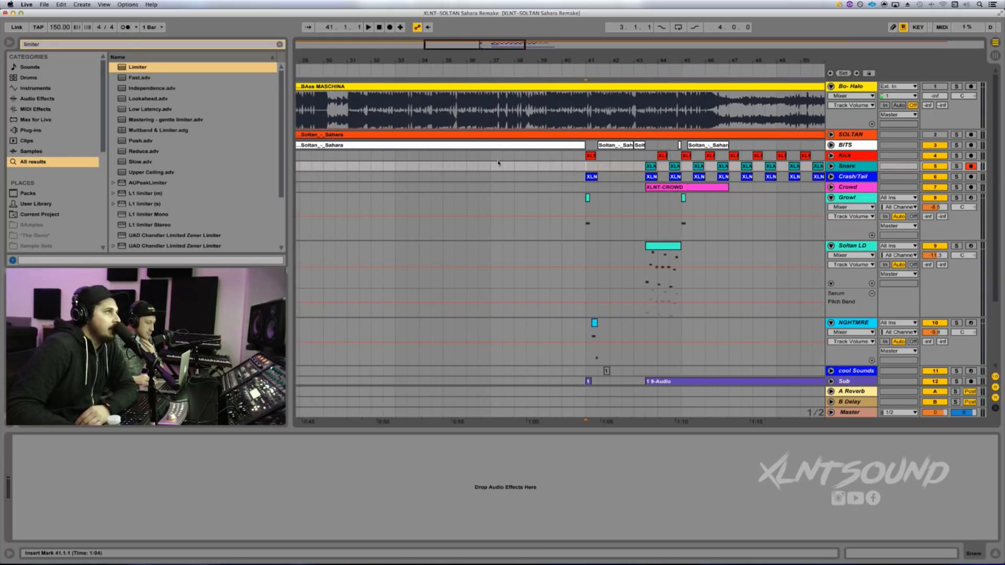
pyautogui.click(483, 167)
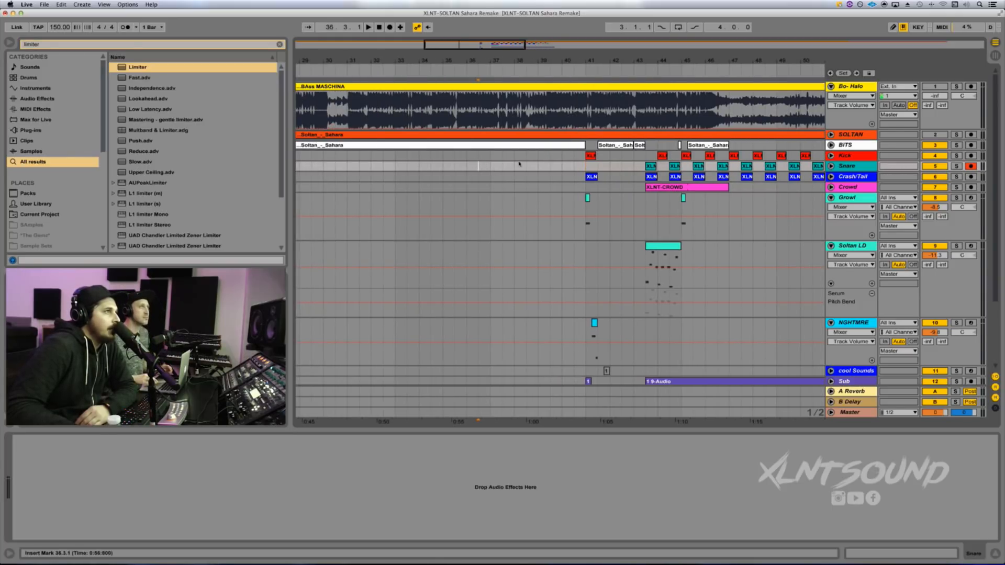
pyautogui.click(956, 134)
pyautogui.click(830, 134)
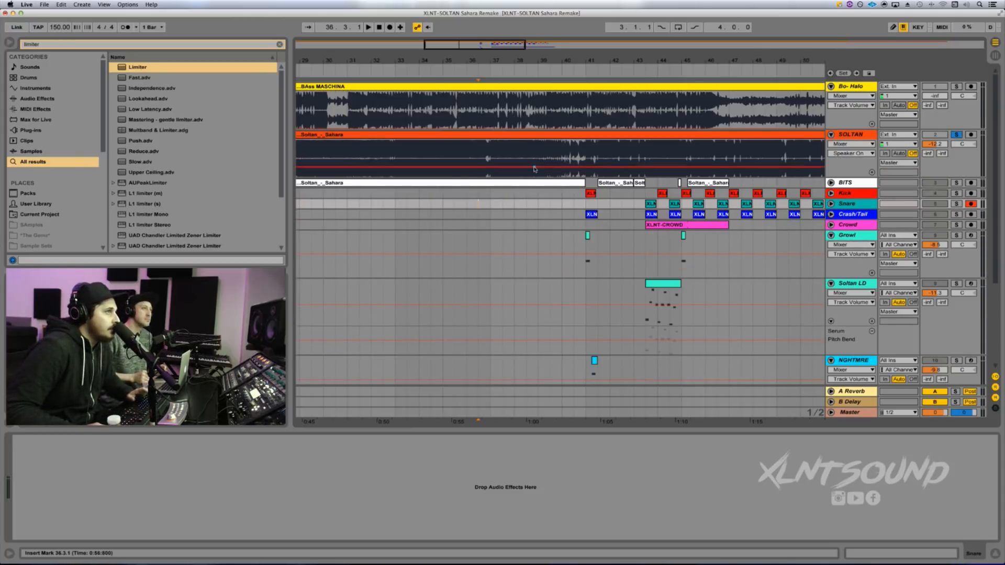
# - Audition the soloed SOLTAN track from bar 39, stop playback, and release its solo
pyautogui.click(550, 154)
pyautogui.press('space')
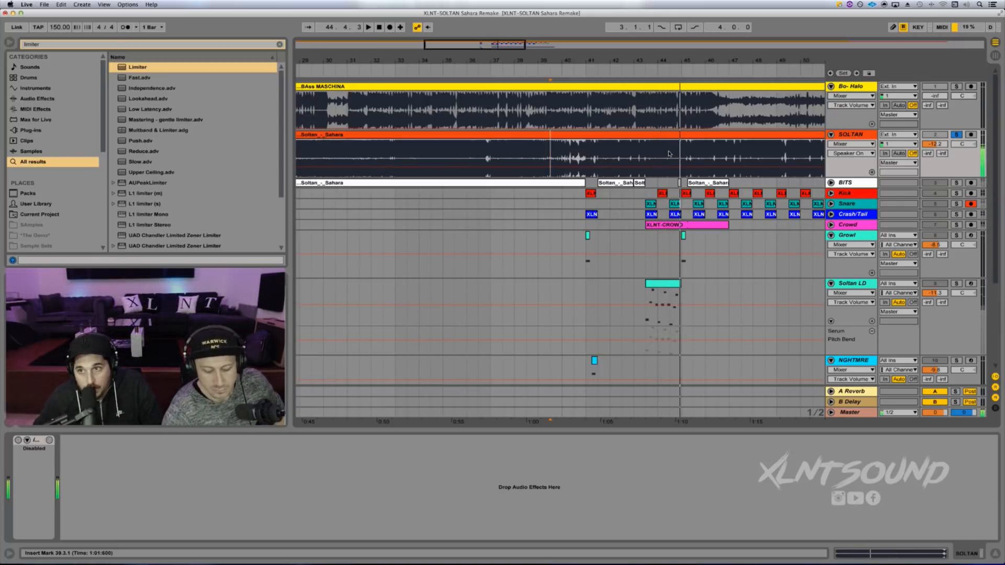
pyautogui.press('space')
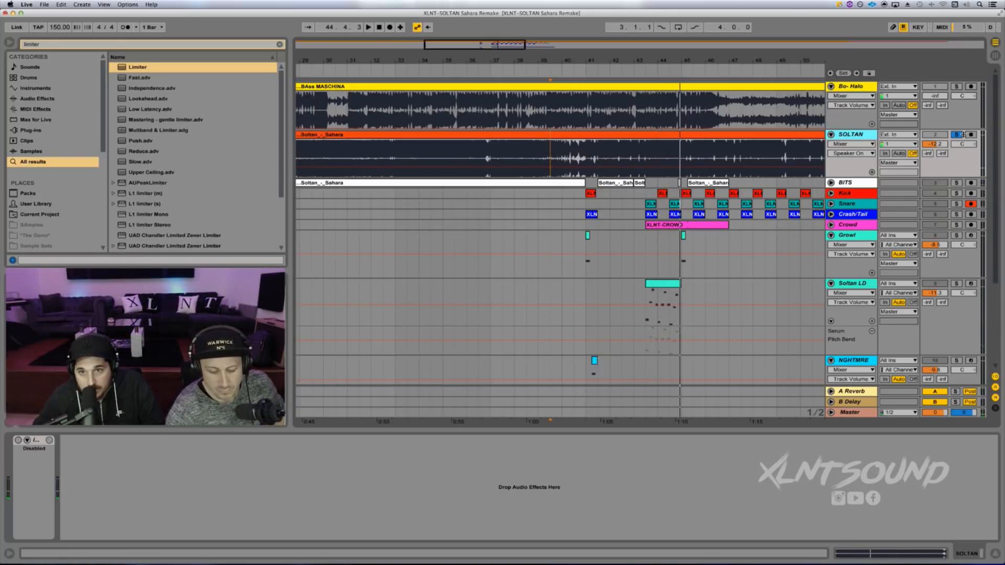
pyautogui.click(956, 134)
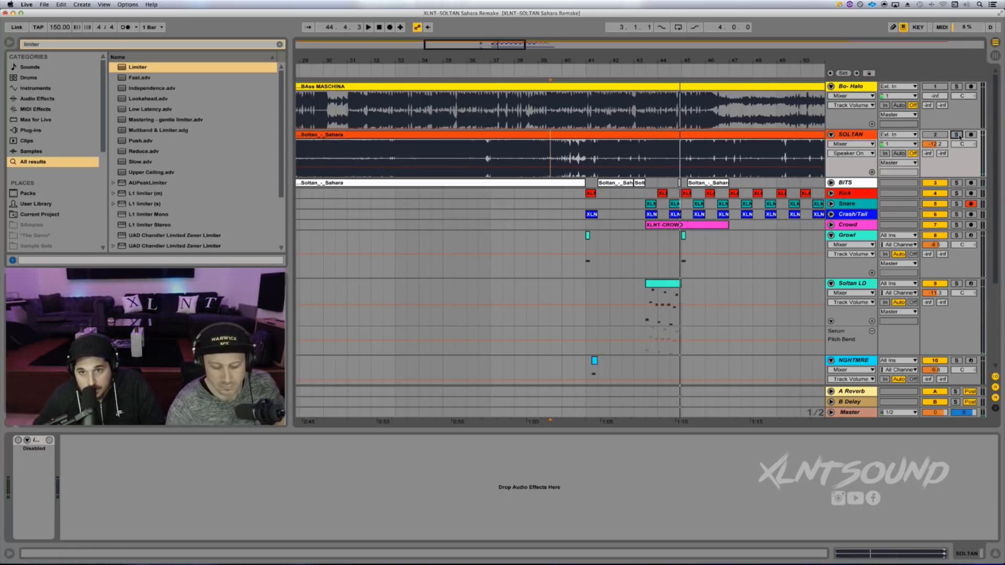
# - Unfold the BITS track and select its clip just after bar 41
pyautogui.click(526, 203)
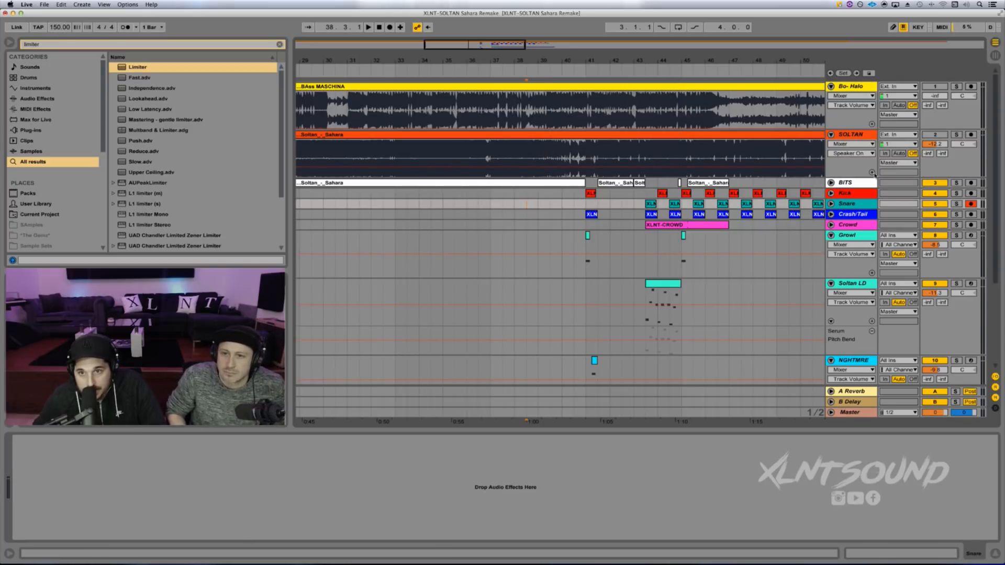
pyautogui.click(831, 182)
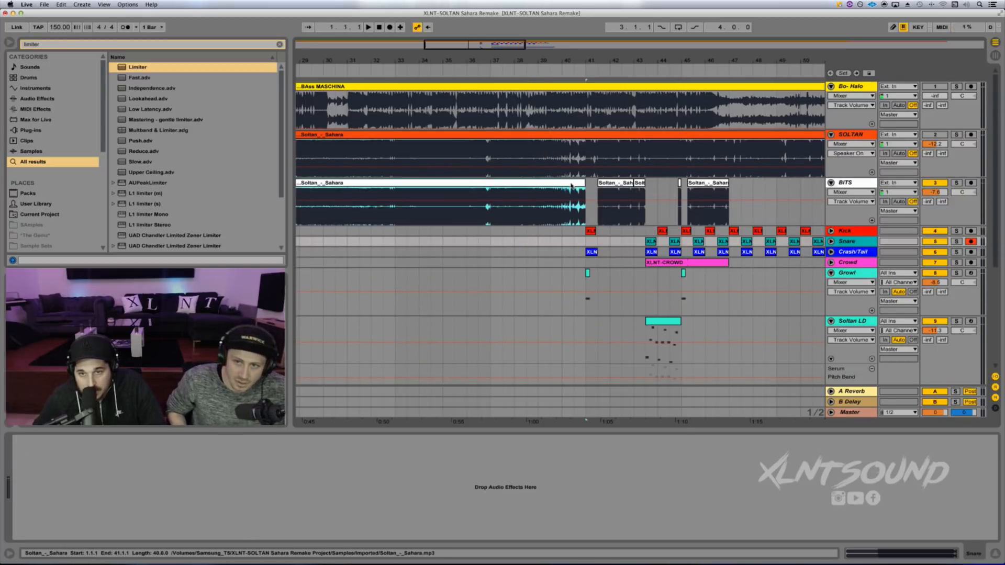
pyautogui.click(617, 186)
# - Play the full arrangement from bar 41 until the end of the Soltan LD clip, then stop playback
pyautogui.scroll(-5, 791, 140)
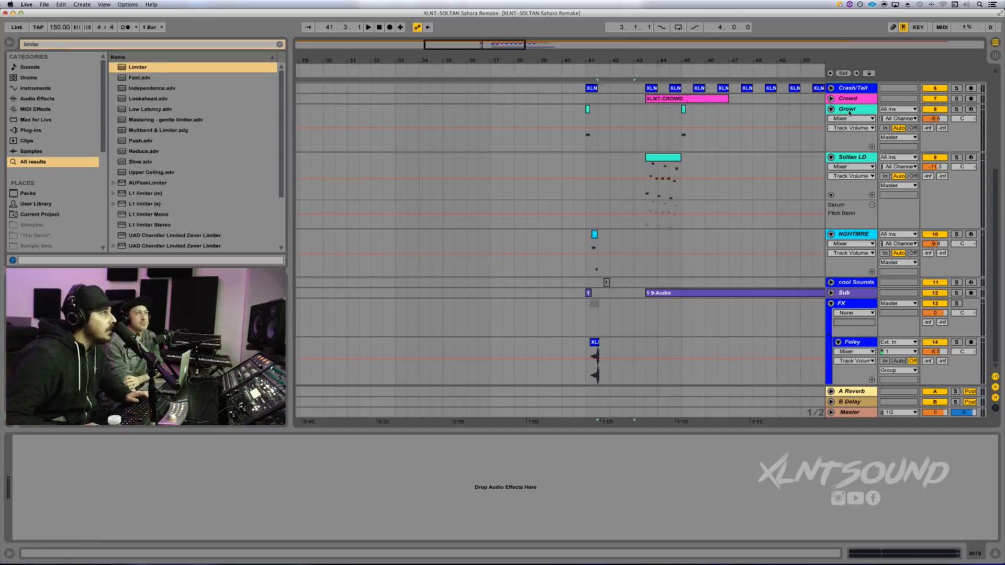
pyautogui.click(586, 116)
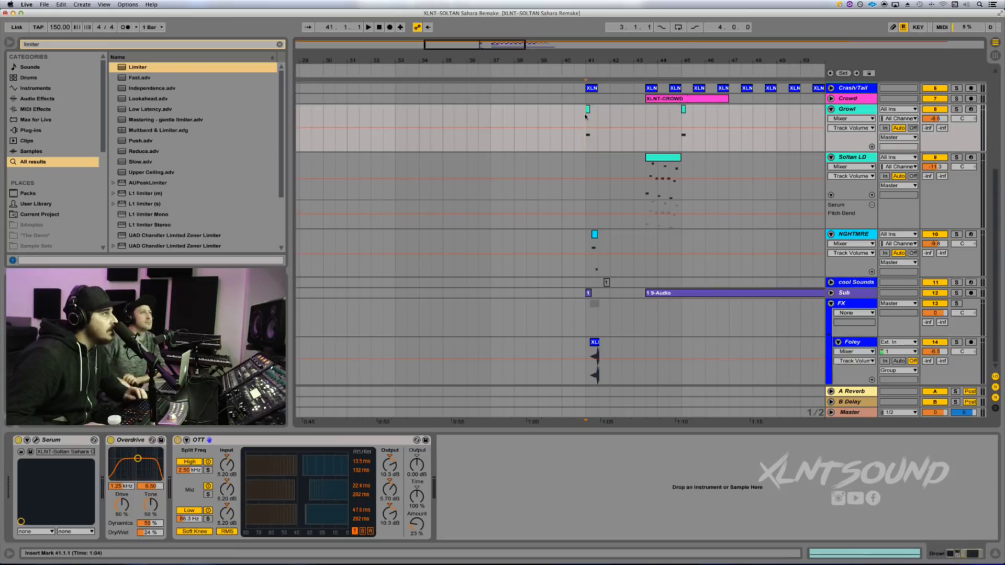
pyautogui.scroll(3, 623, 170)
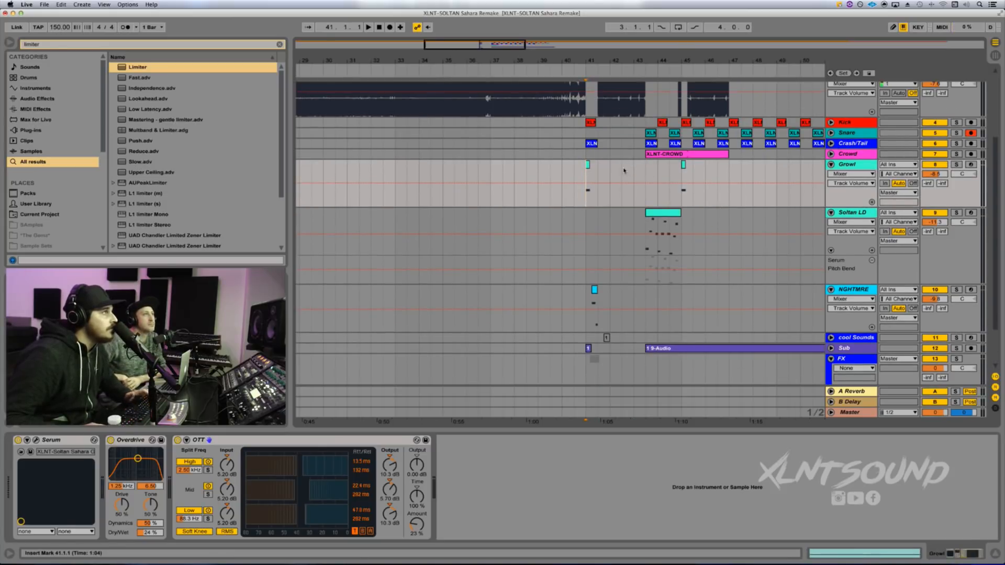
pyautogui.press('space')
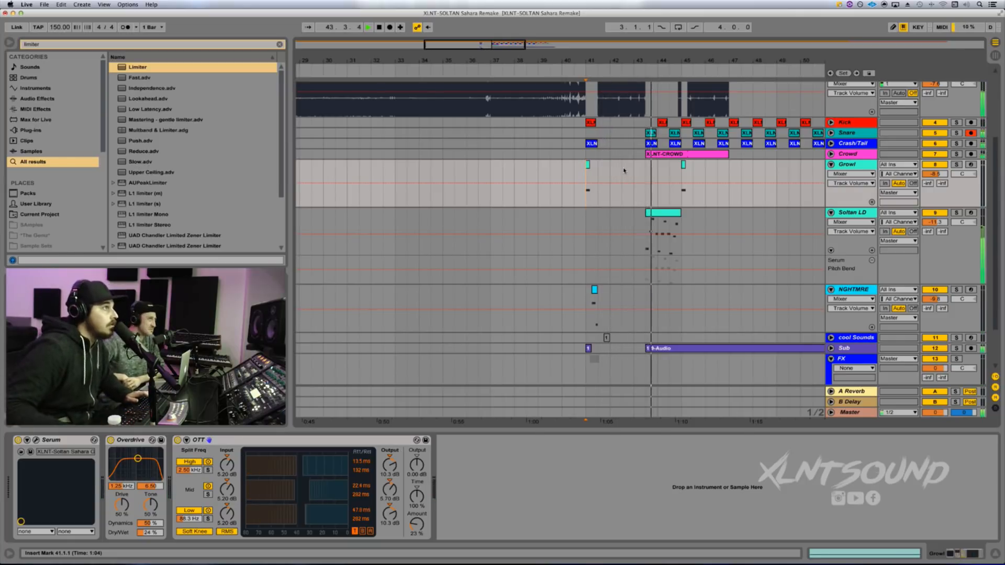
pyautogui.press('space')
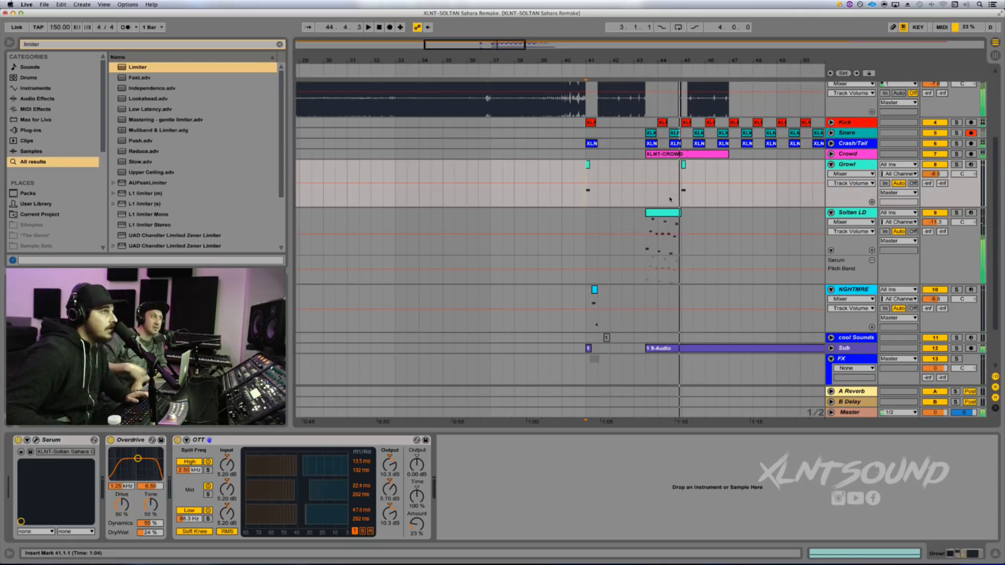
# - Solo the Growl track to audition its first clip at bar 41
pyautogui.click(668, 214)
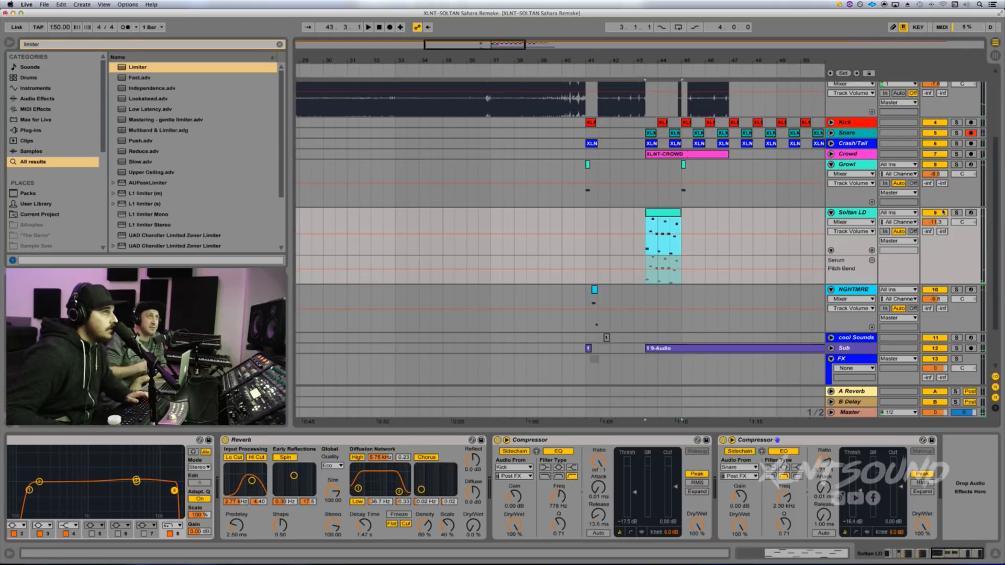
pyautogui.click(588, 165)
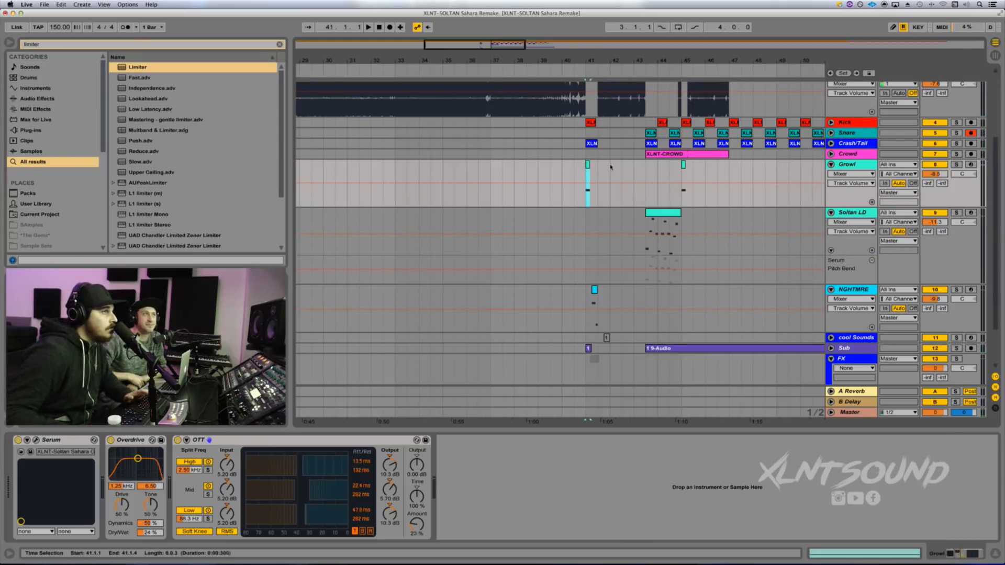
pyautogui.click(956, 164)
# - Solo the Soltan LD track, audition its clip from bar 43, then release the solo and stop playback
pyautogui.click(843, 214)
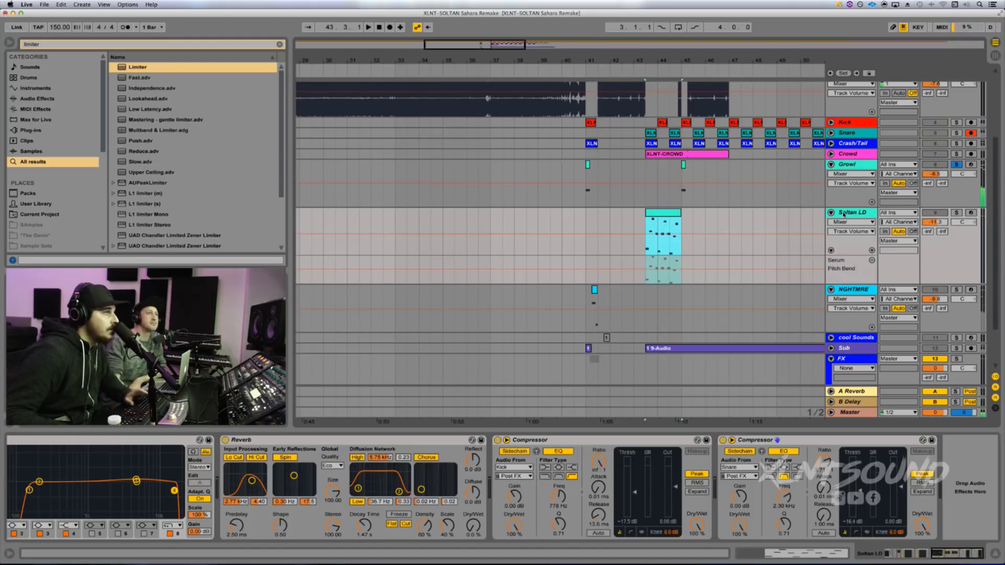
pyautogui.click(957, 213)
pyautogui.press('space')
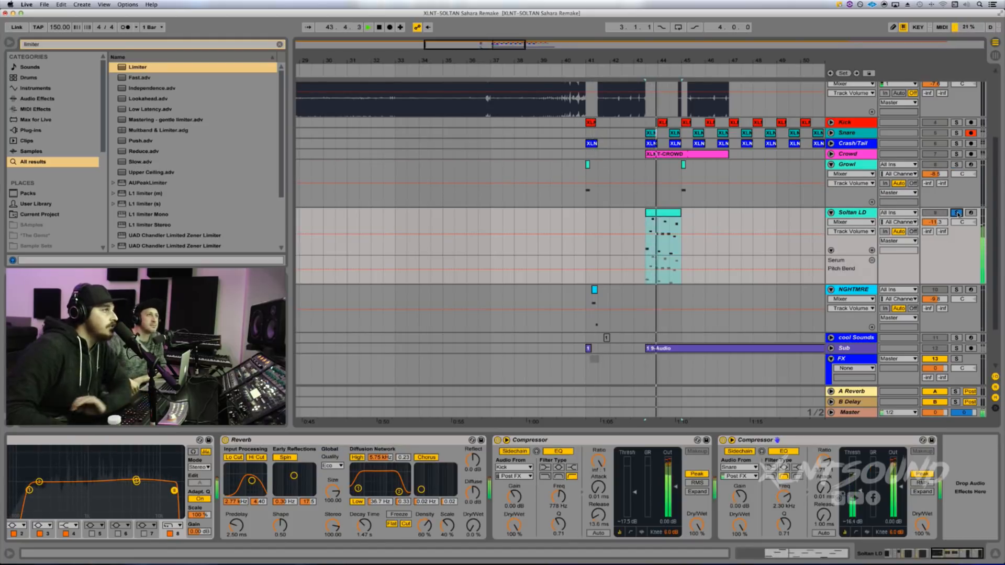
pyautogui.click(957, 213)
pyautogui.press('space')
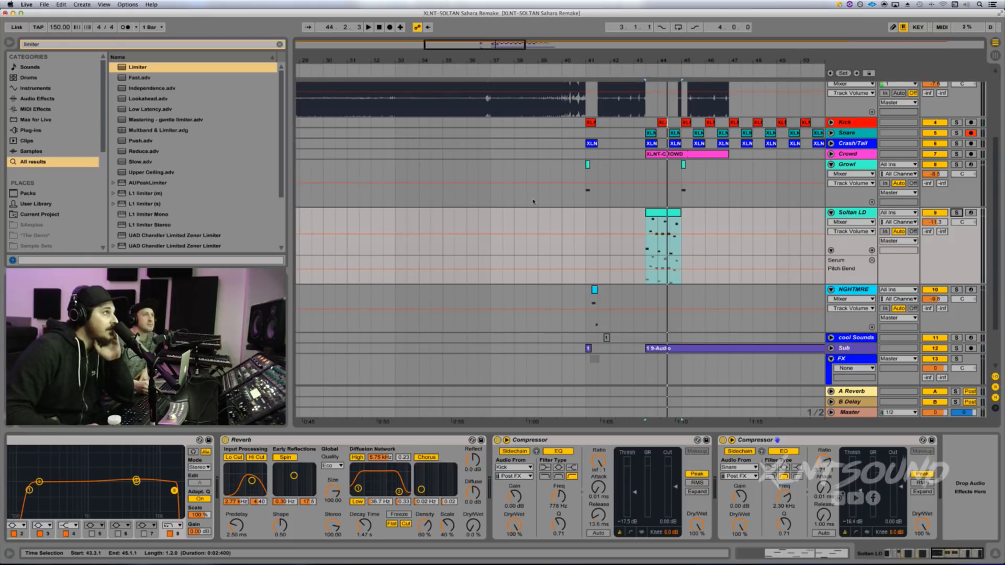
# - Unfold and solo the Snare track, then audition its first clip at bar 43
pyautogui.moveTo(593, 62); pyautogui.dragTo(593, 89)
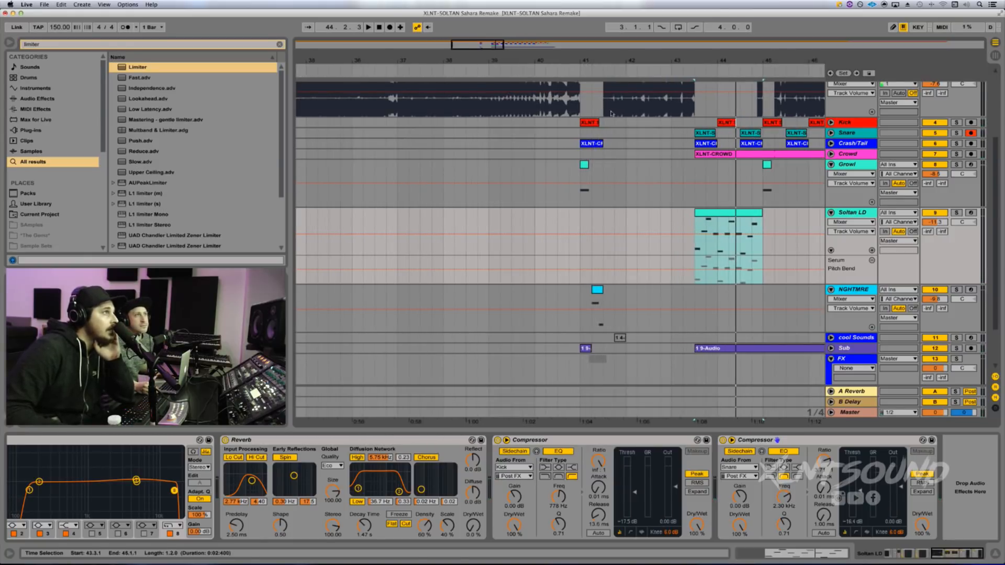
pyautogui.click(830, 133)
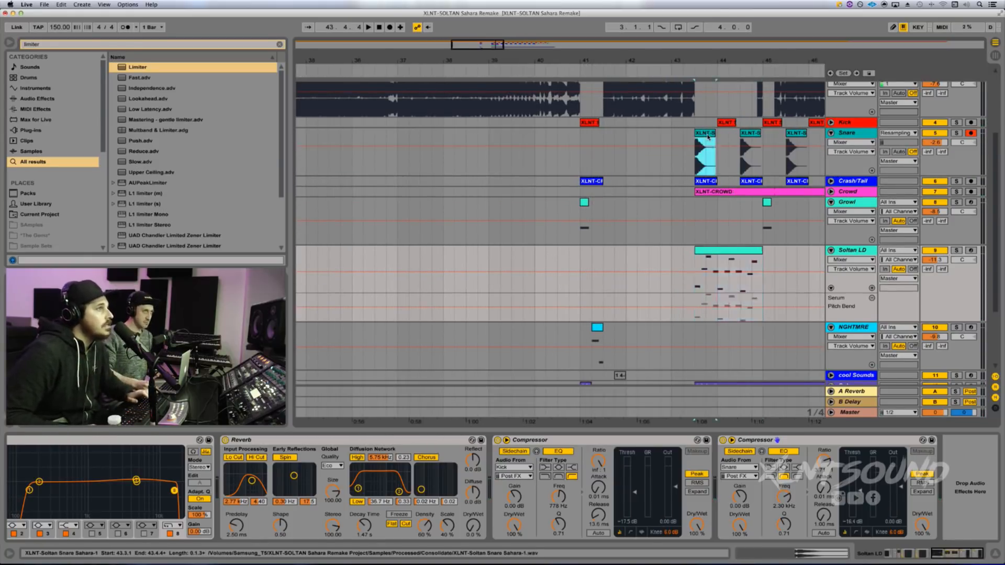
pyautogui.click(944, 169)
pyautogui.click(956, 133)
pyautogui.press('space')
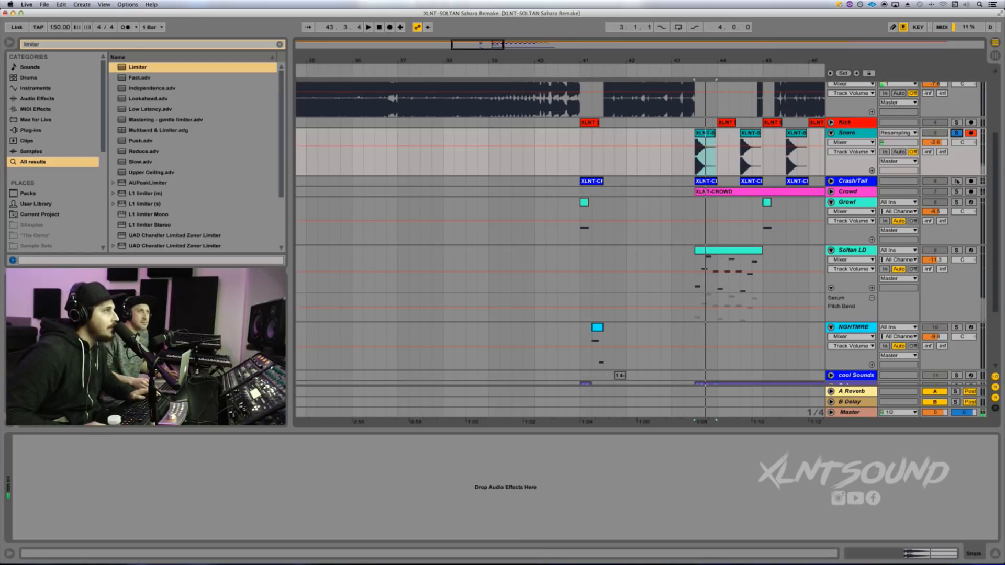
# - Unfold the Crash/Tail track, solo it alongside the Snare, and audition both from bar 43
pyautogui.click(830, 180)
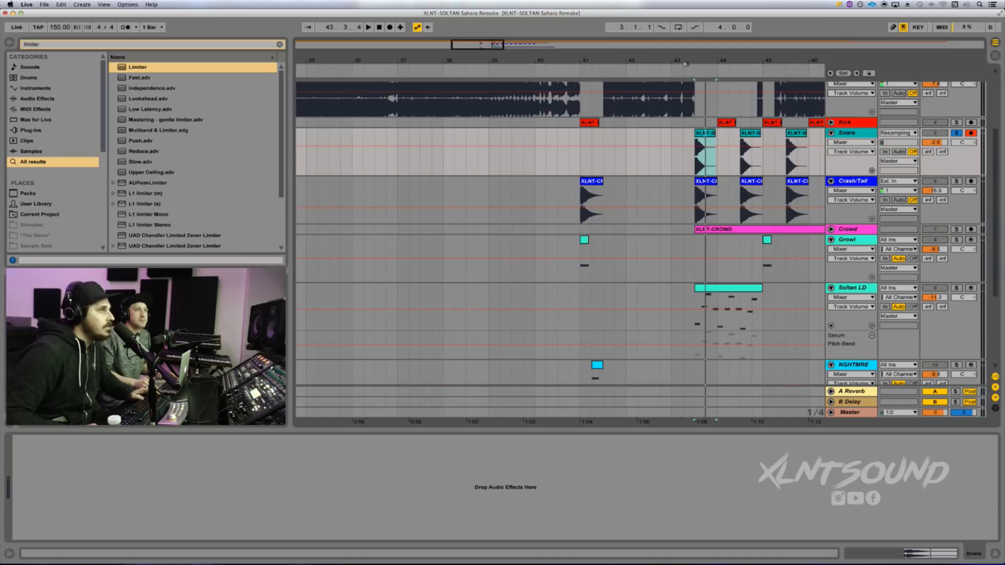
pyautogui.moveTo(686, 64); pyautogui.dragTo(720, 98)
pyautogui.click(957, 181)
pyautogui.press('space')
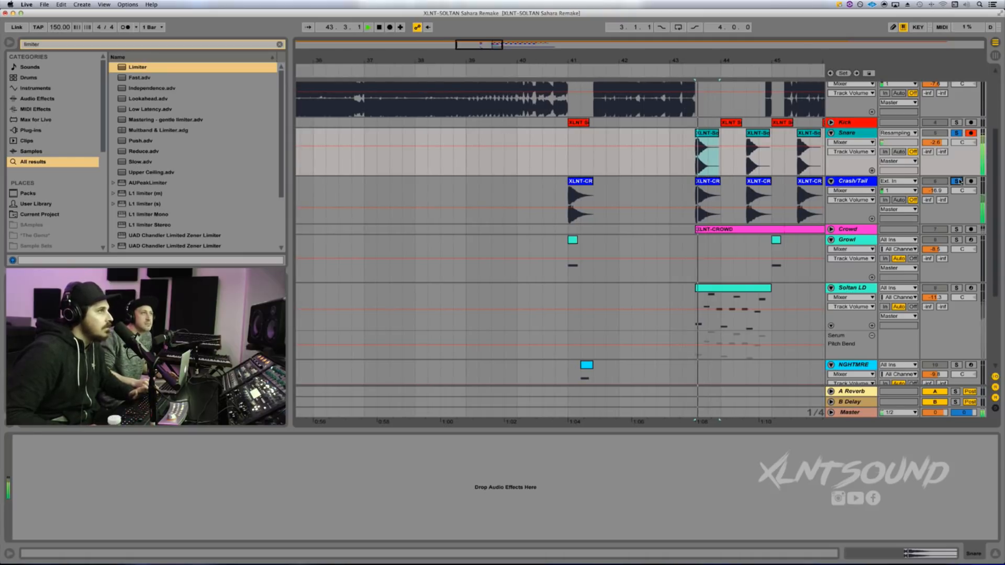
pyautogui.press('space')
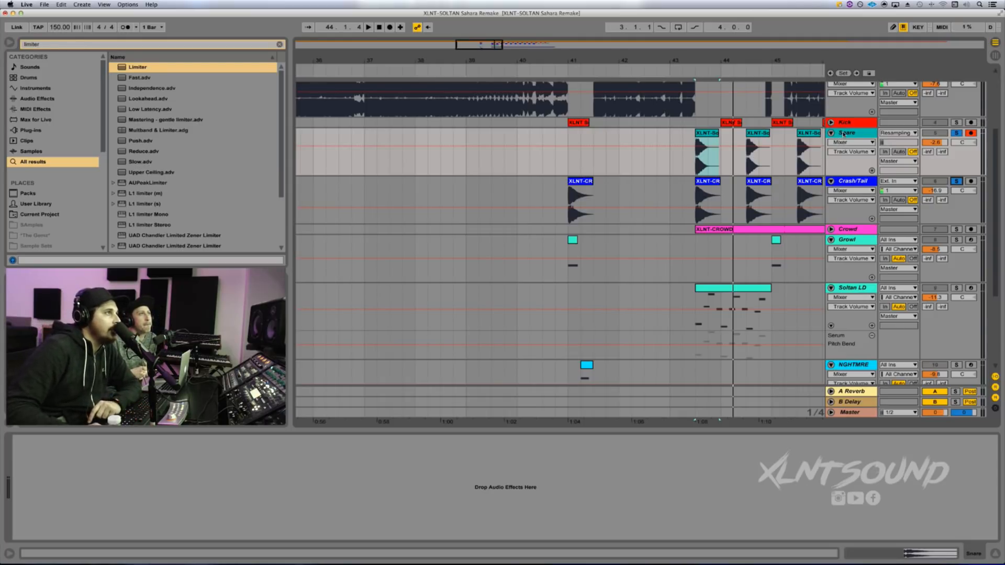
# - Fold the Snare track, unfold and solo the Kick track, and audition its clip at bar 44
pyautogui.click(831, 133)
pyautogui.click(830, 121)
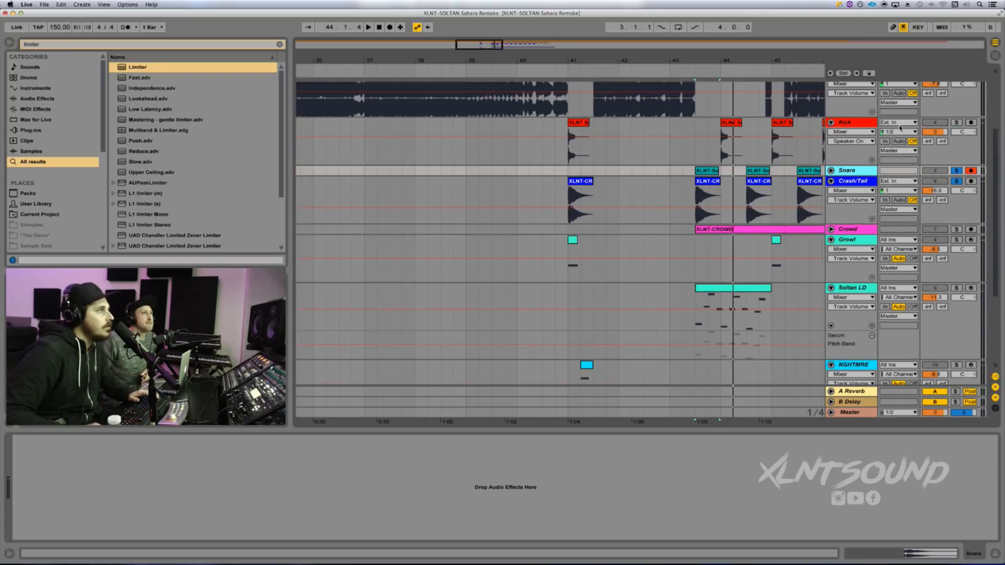
pyautogui.click(957, 124)
pyautogui.click(738, 122)
pyautogui.press('space')
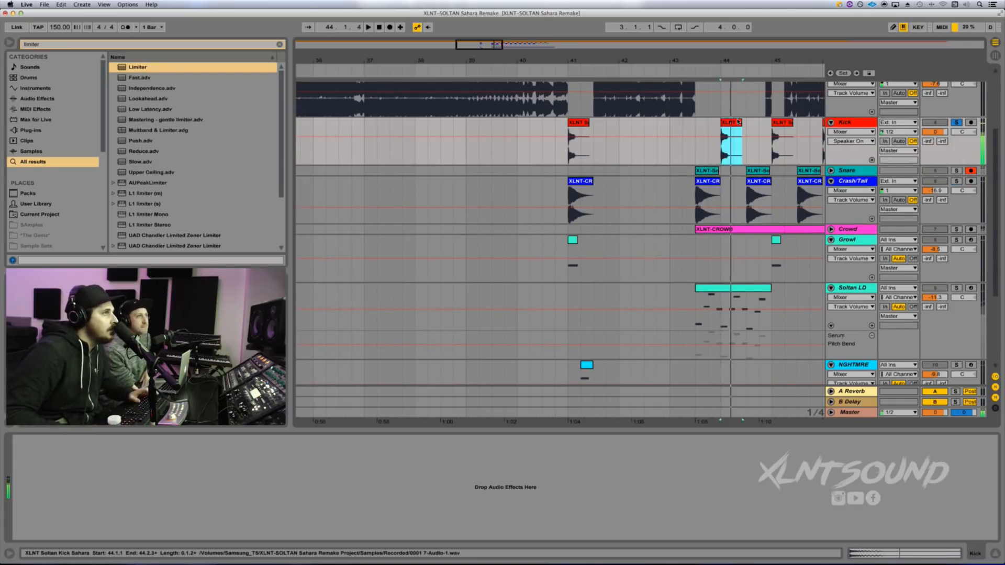
pyautogui.press('space')
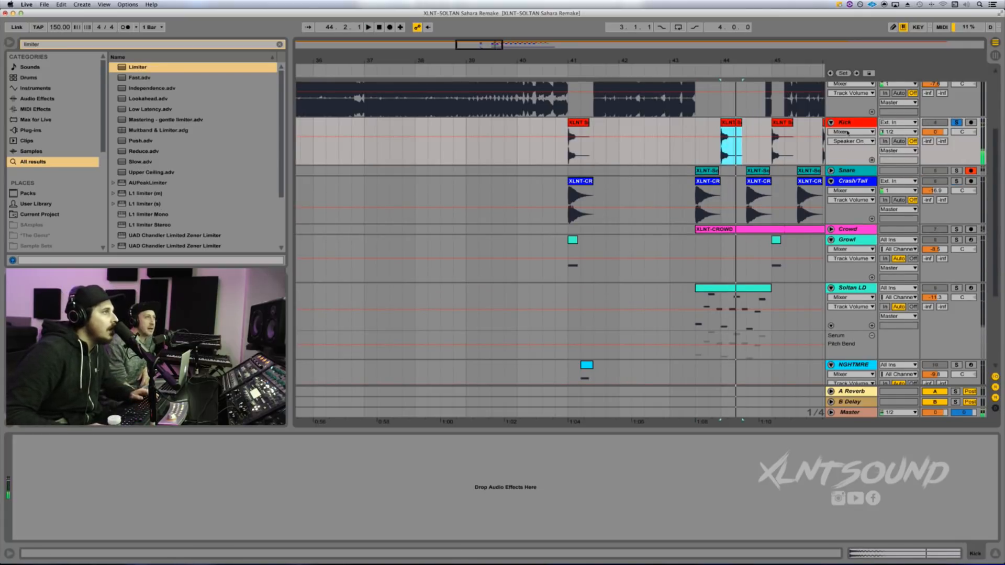
# - Select the Crowd track and briefly unfold it to check its contents, leaving it folded
pyautogui.scroll(-5, 740, 194)
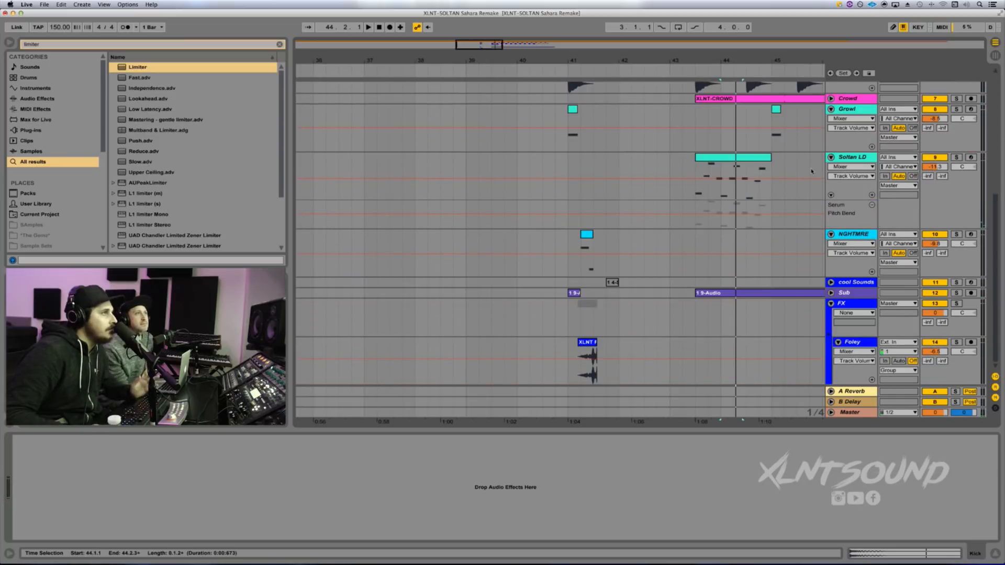
pyautogui.click(839, 99)
pyautogui.click(831, 99)
pyautogui.click(831, 99)
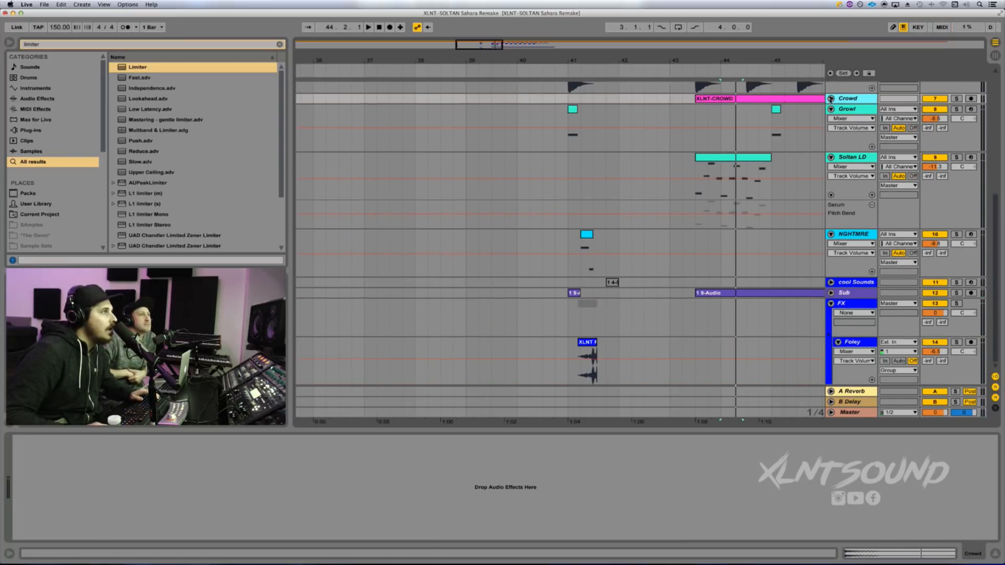
# - Place the insert marker at bar 41 on the NGHTMRE track
pyautogui.click(564, 239)
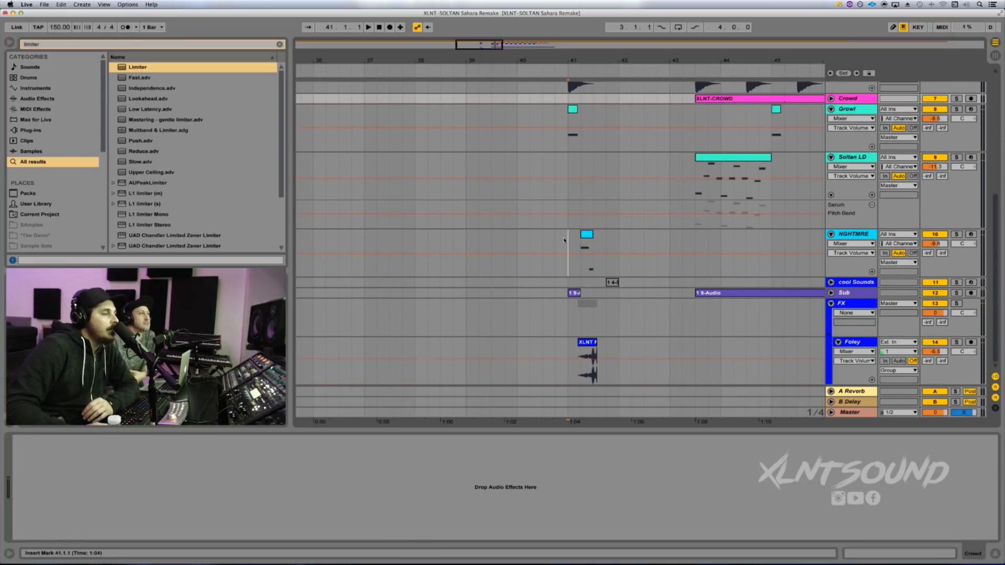
pyautogui.click(565, 239)
pyautogui.scroll(5, 647, 212)
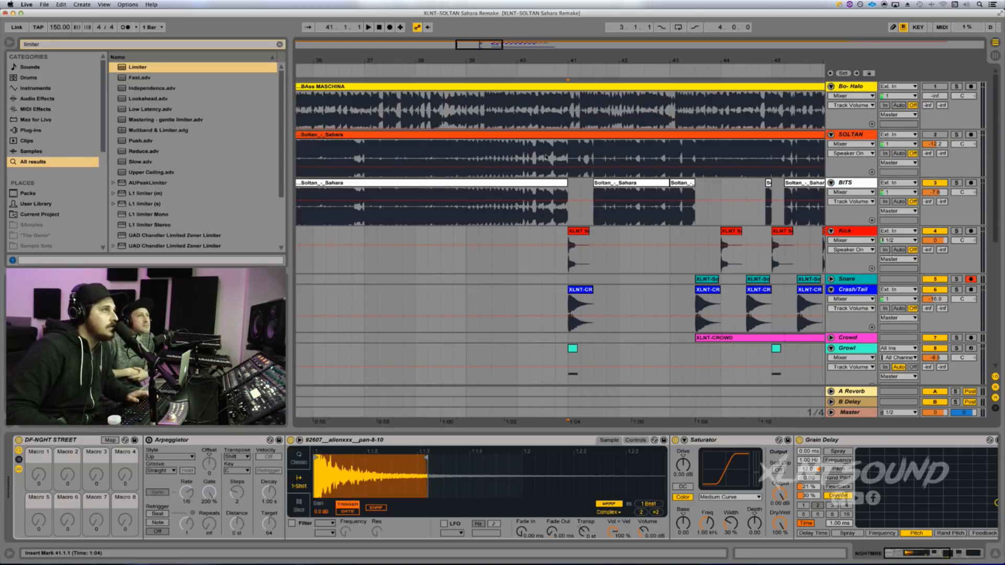
# - Solo the SOLTAN reference track, audition it from 41.2, and turn its solo off again
pyautogui.click(578, 156)
pyautogui.click(956, 134)
pyautogui.press('space')
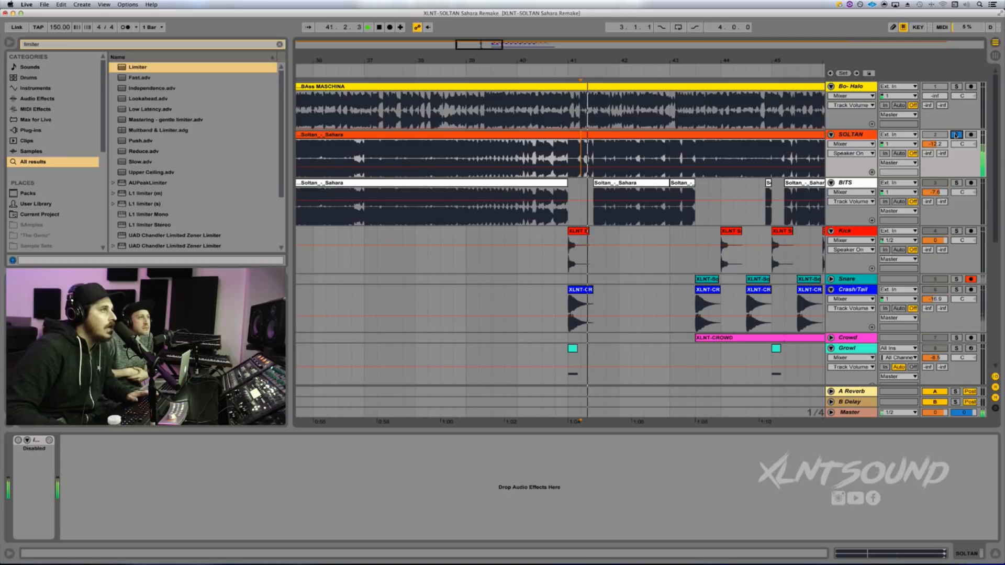
pyautogui.press('space')
pyautogui.click(956, 134)
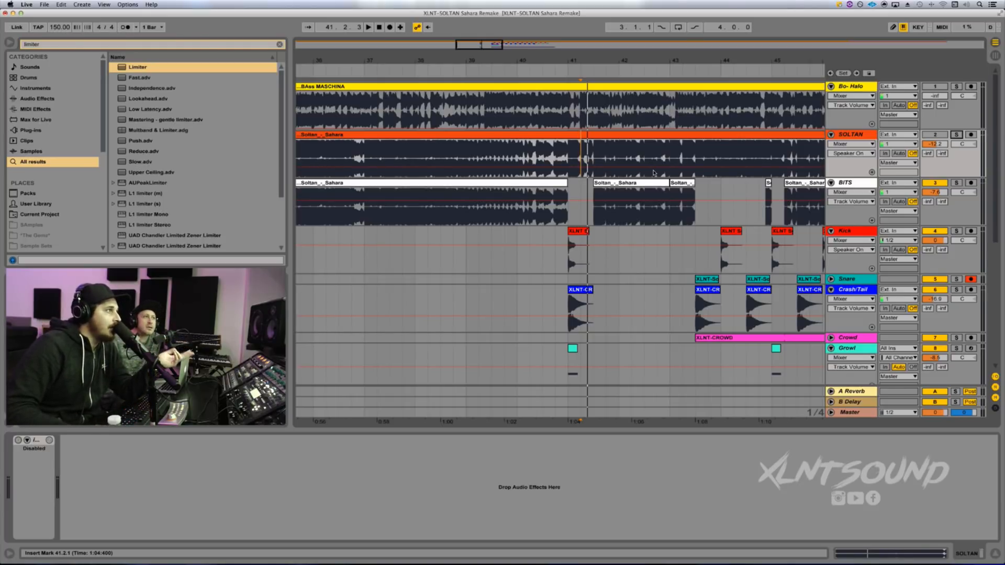
# - Place the insert marker at 41.3 on the NGHTMRE track, arm the track, and play its sound
pyautogui.scroll(-5, 632, 189)
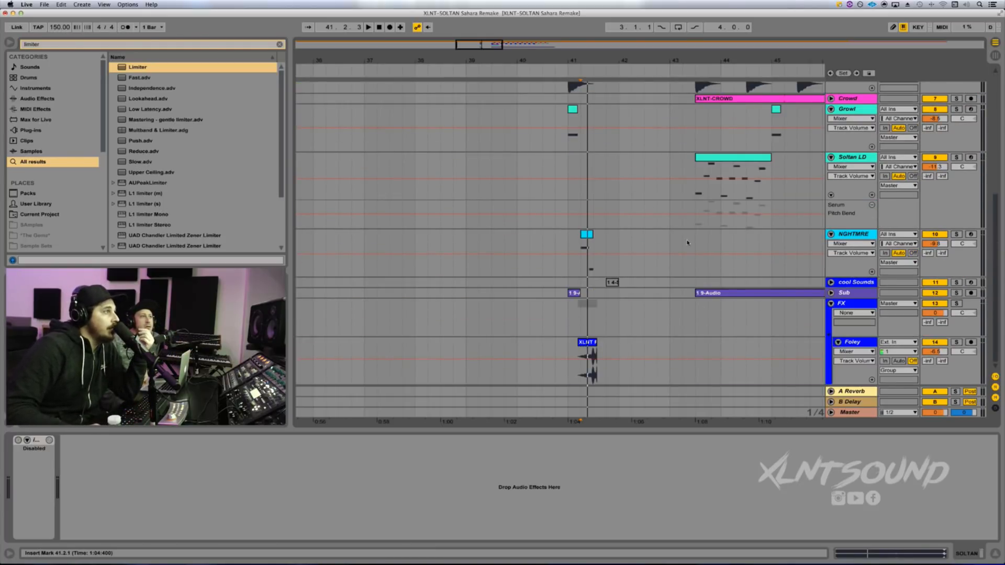
pyautogui.click(591, 251)
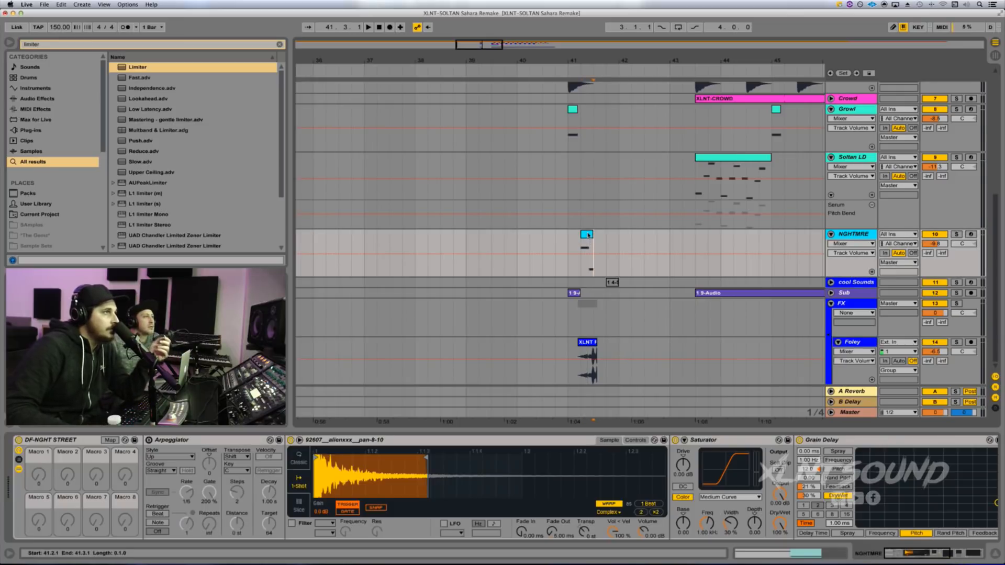
pyautogui.click(972, 235)
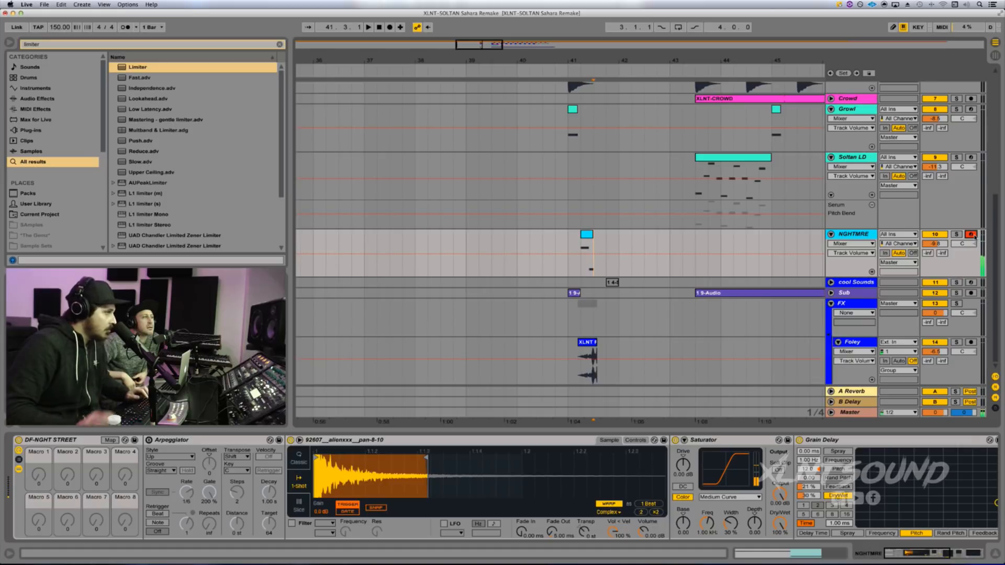
pyautogui.press('x')
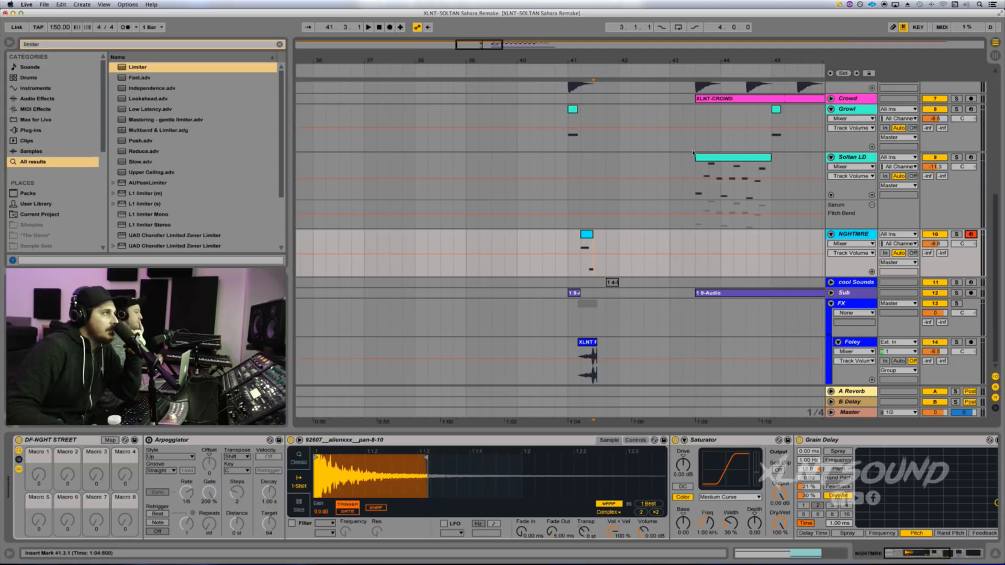
# - Select the Soltan LD clip starting at 43.3 to examine its devices and its place among the other tracks
pyautogui.click(735, 160)
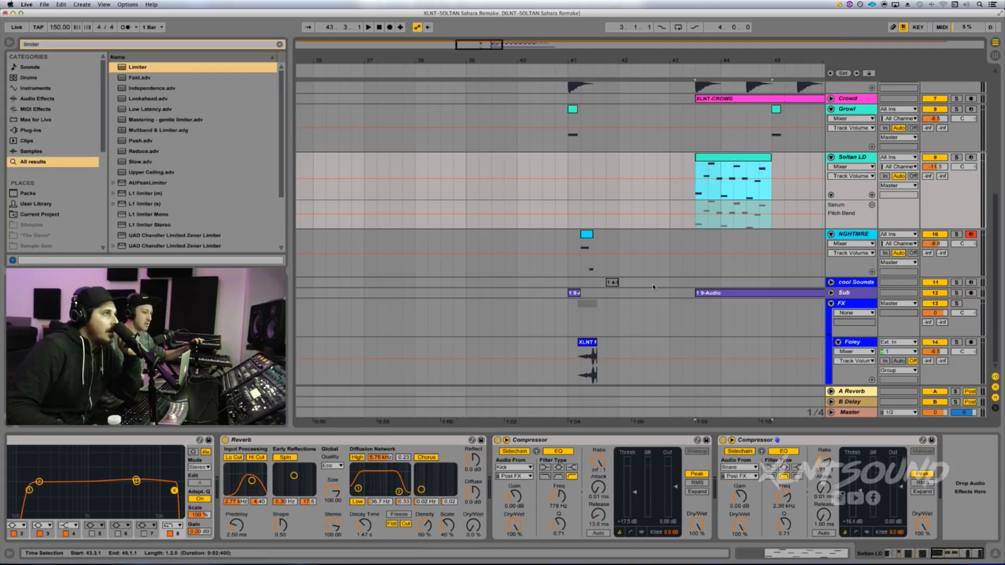
pyautogui.hscroll(5, 722, 288)
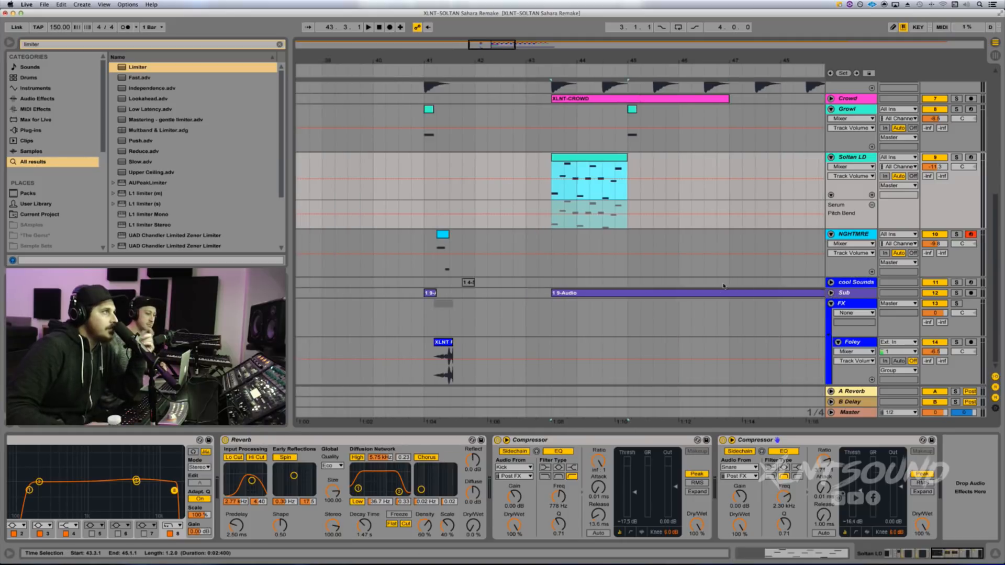
pyautogui.scroll(10, 724, 287)
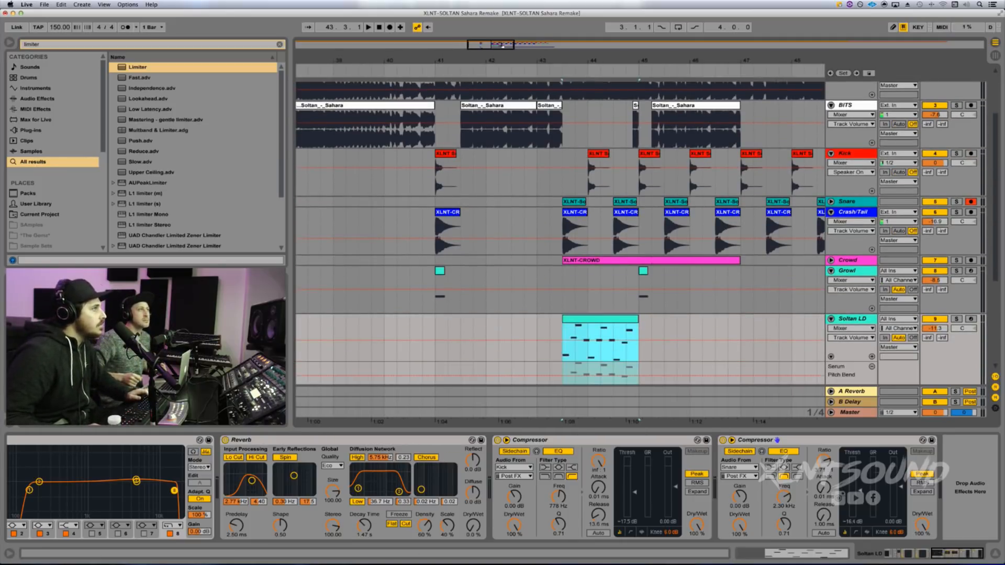
pyautogui.moveTo(501, 44); pyautogui.dragTo(500, 39)
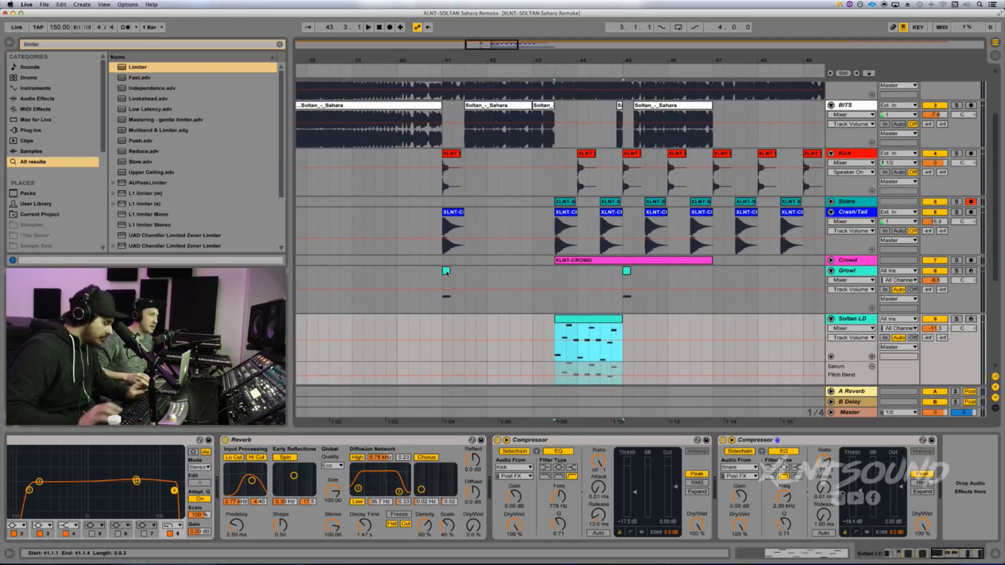
# - Insert a new MIDI track below Growl and copy the bar 41 Growl clip onto it
pyautogui.click(446, 290)
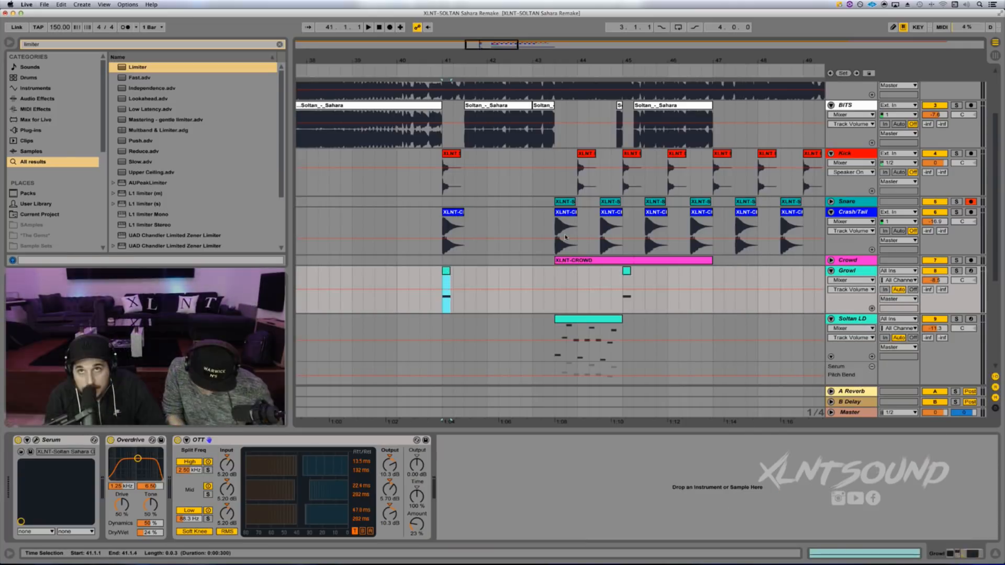
pyautogui.press('super+shift+t')
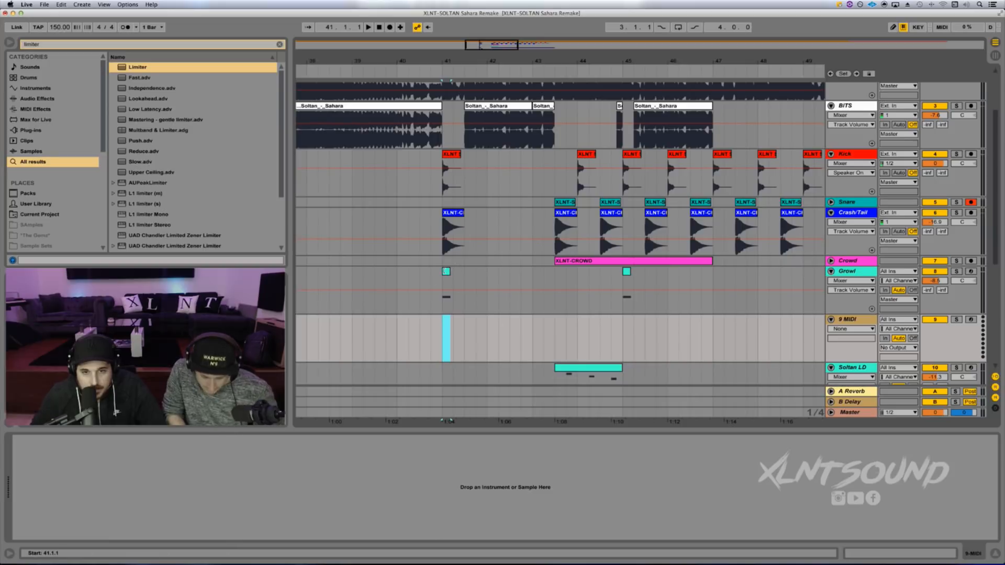
pyautogui.moveTo(446, 271); pyautogui.dragTo(446, 320)
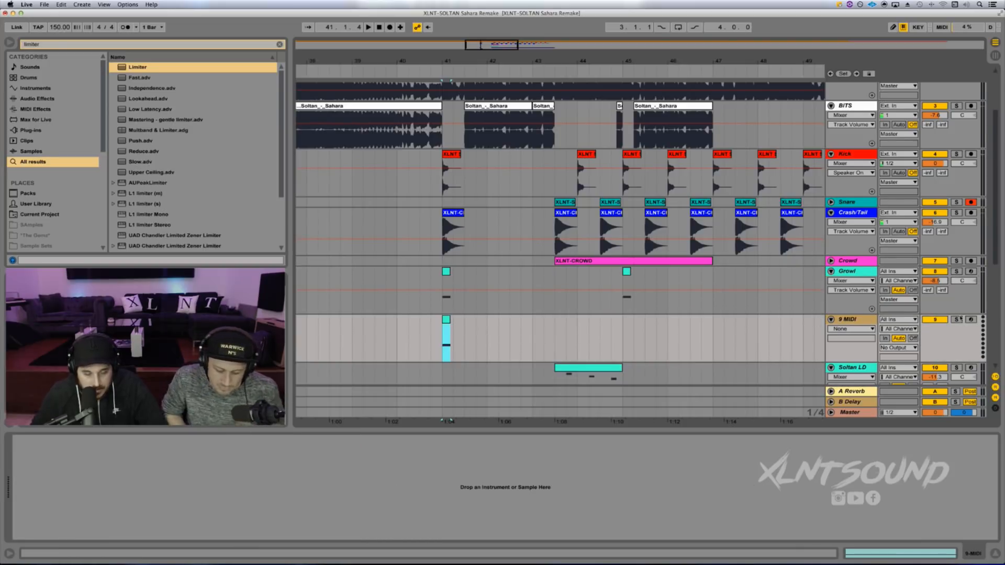
# - Search the plug-ins for SERUM and load the VST version of Serum onto the new MIDI track
pyautogui.click(43, 45)
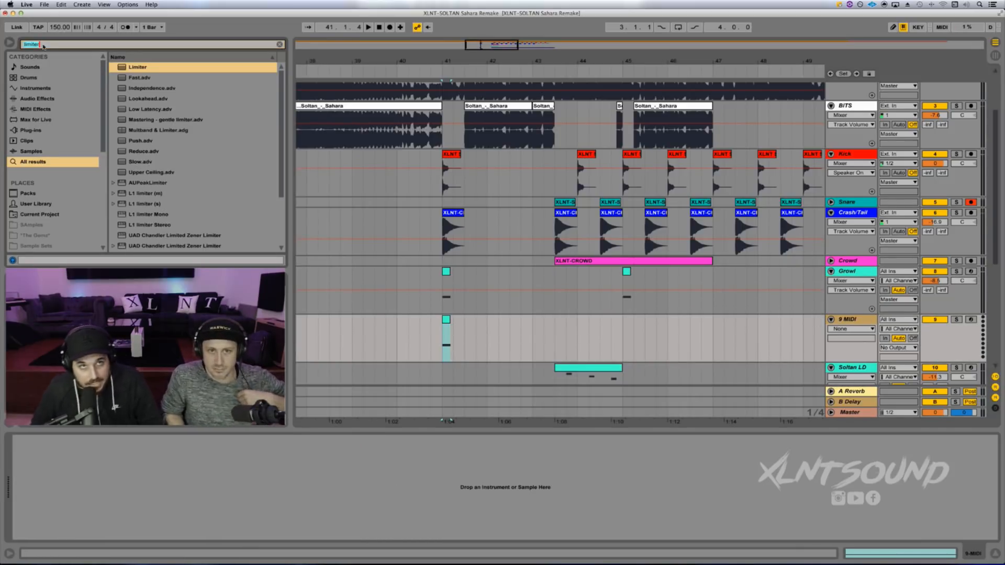
pyautogui.write('SERUM')
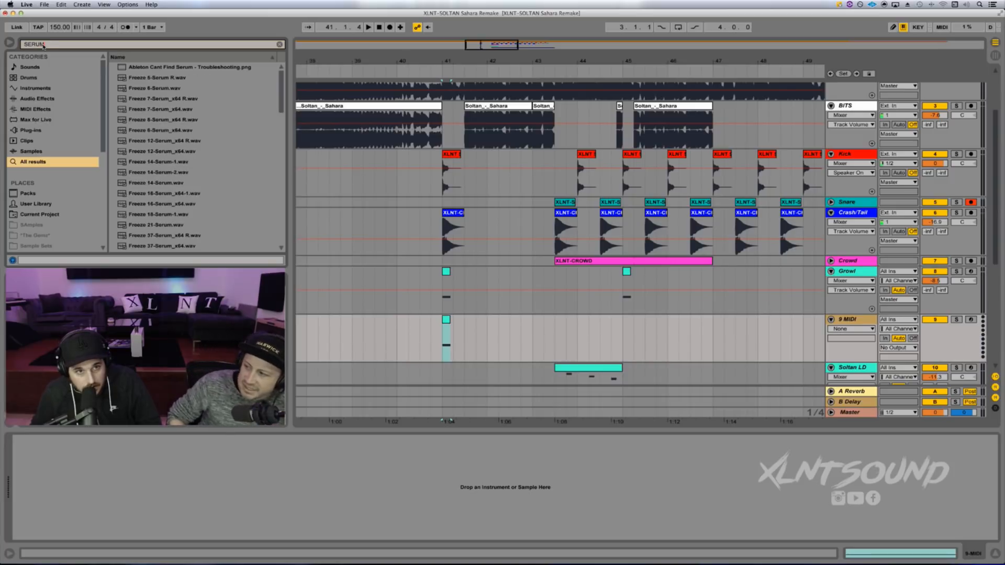
pyautogui.click(27, 131)
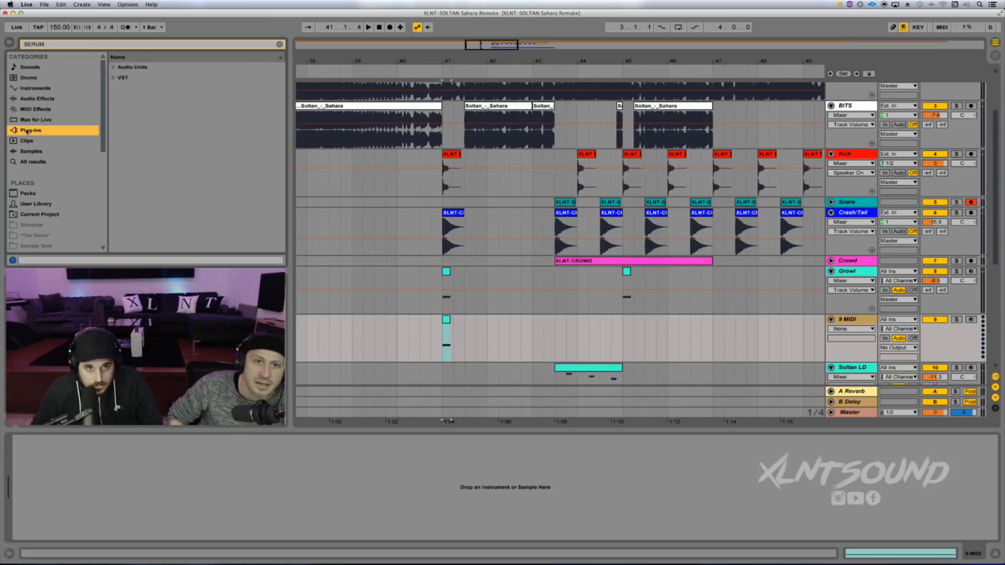
pyautogui.click(112, 78)
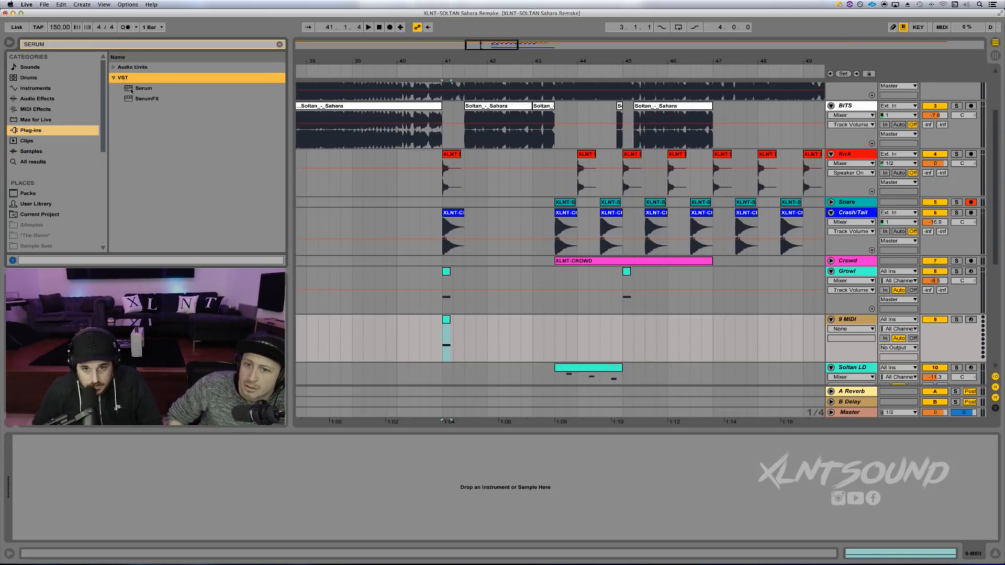
pyautogui.moveTo(131, 91); pyautogui.dragTo(433, 325)
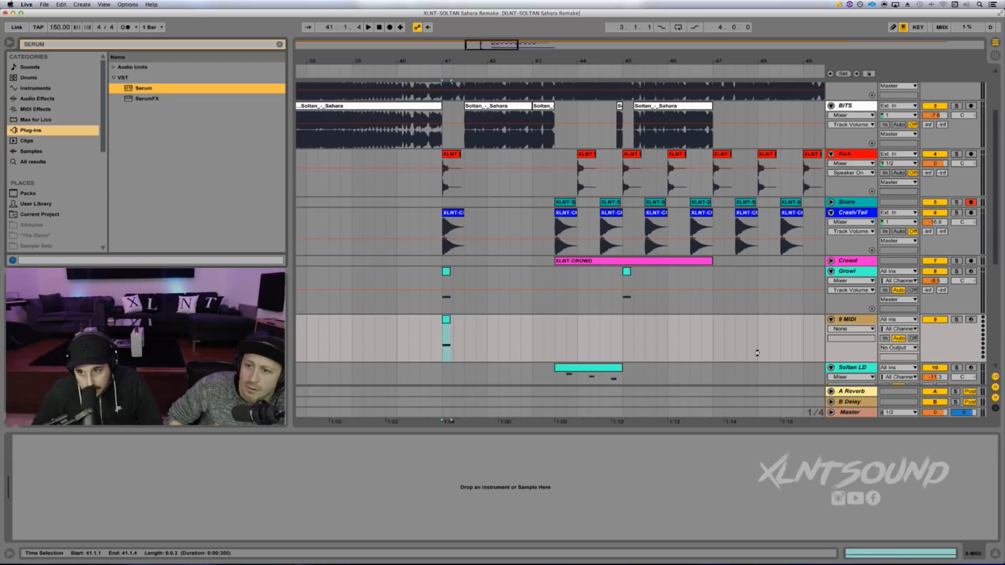
# - Solo the new Serum track, audition its initial patch from bar 41, and move the Serum window clear of the clip
pyautogui.click(956, 320)
pyautogui.press('space')
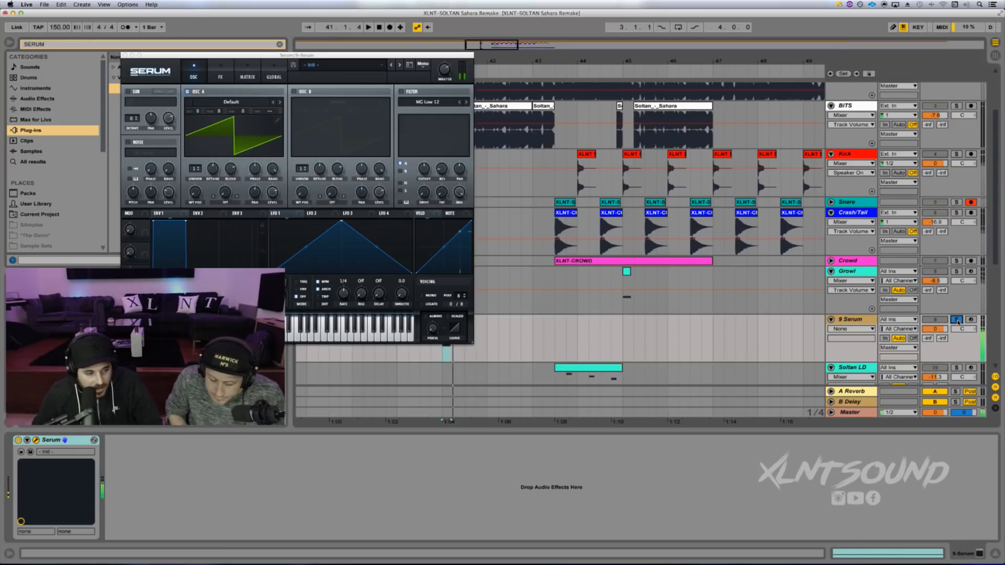
pyautogui.press('space')
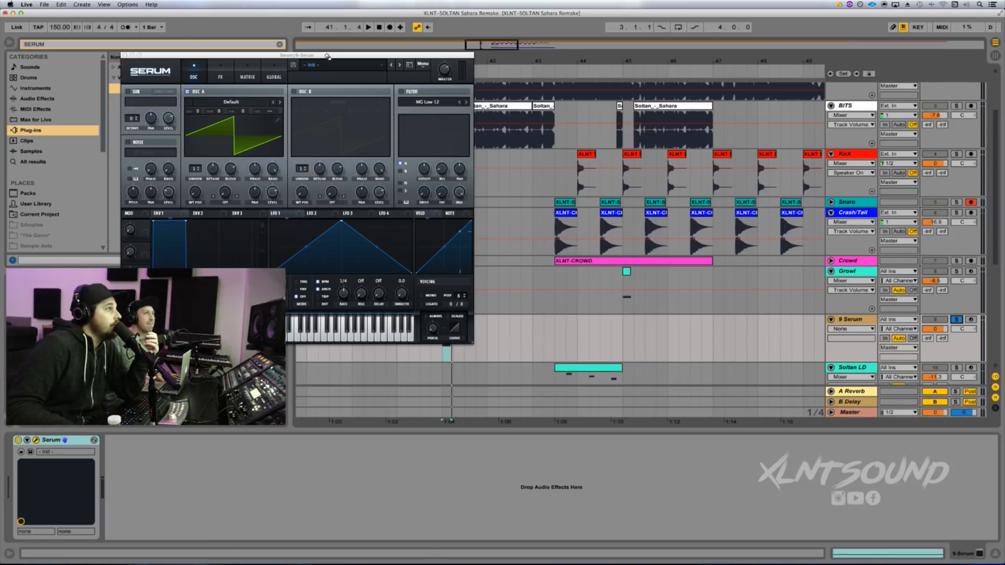
pyautogui.moveTo(327, 56); pyautogui.dragTo(728, 66)
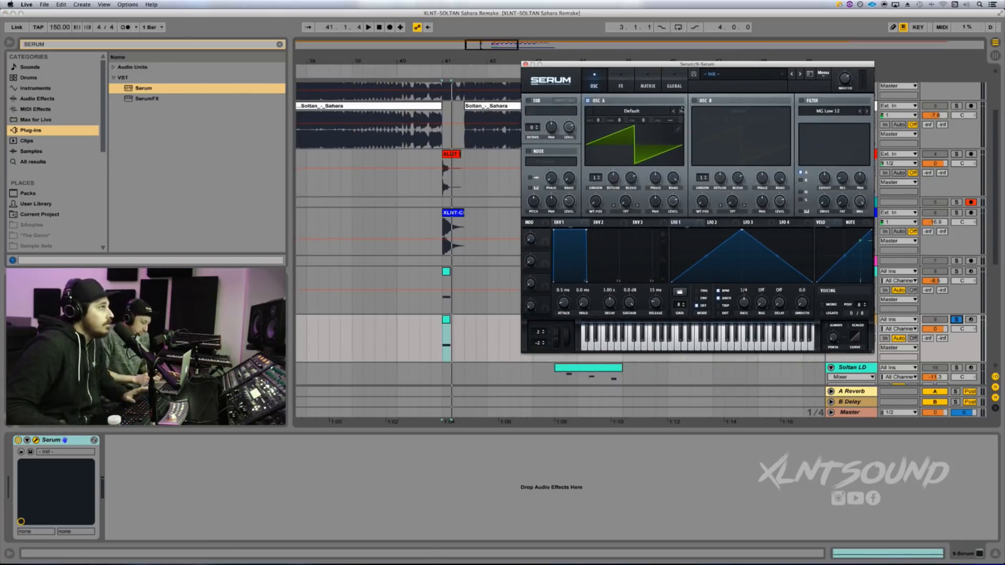
pyautogui.press('space')
pyautogui.press('space')
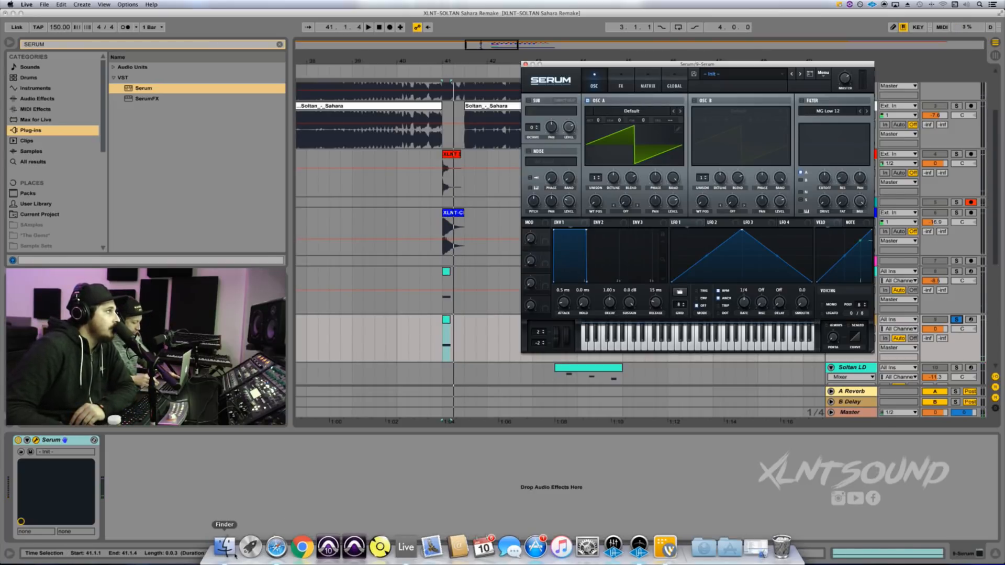
pyautogui.click(229, 550)
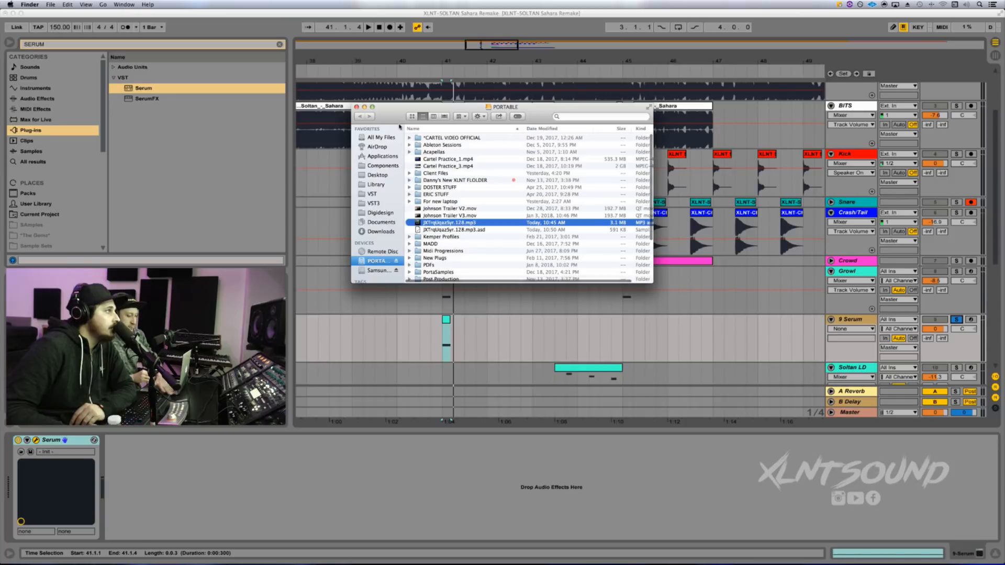
pyautogui.click(357, 107)
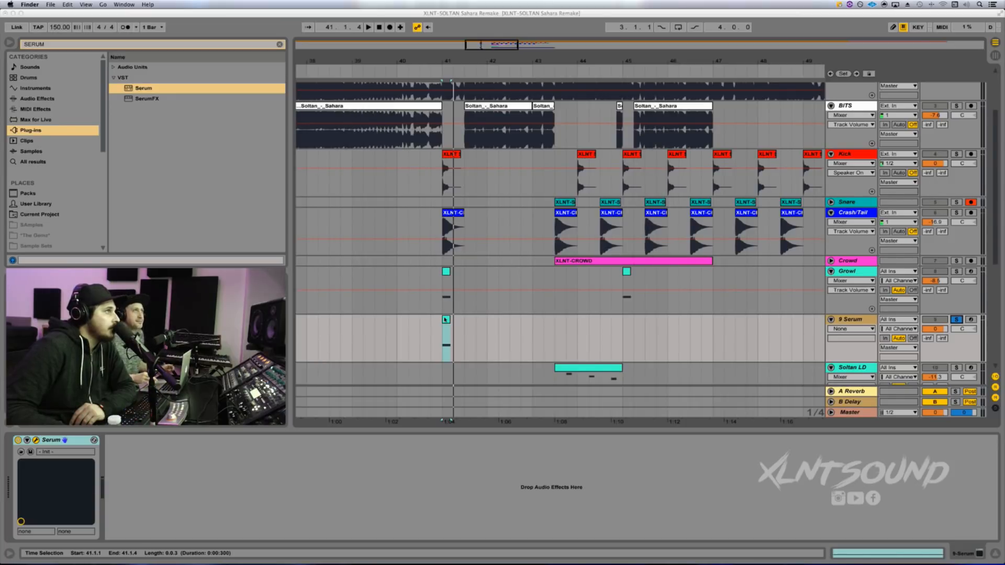
pyautogui.click(445, 319)
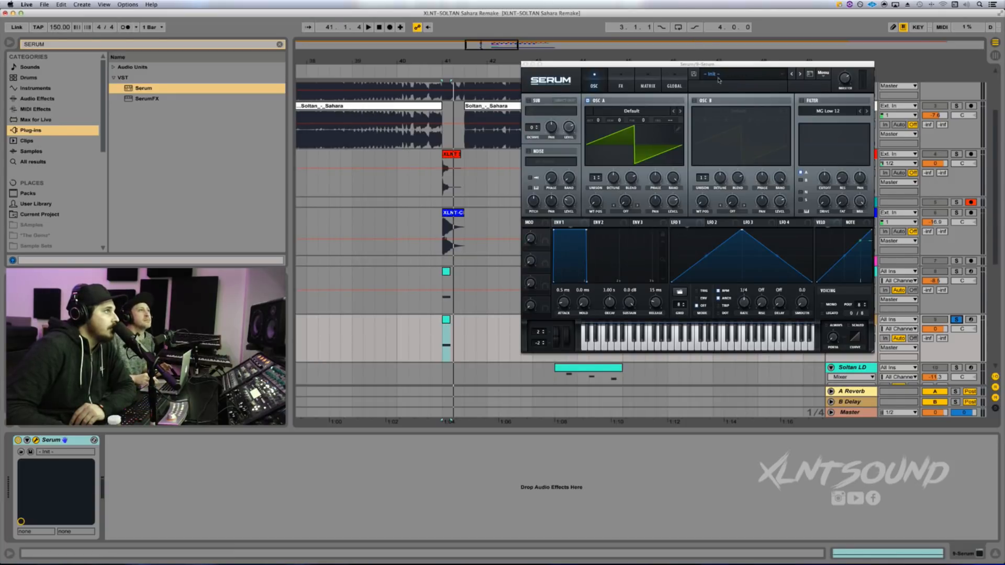
# - Open the wavetable editor for Serum's oscillator A to look at it, and close it again
pyautogui.click(639, 111)
pyautogui.click(641, 111)
pyautogui.click(678, 130)
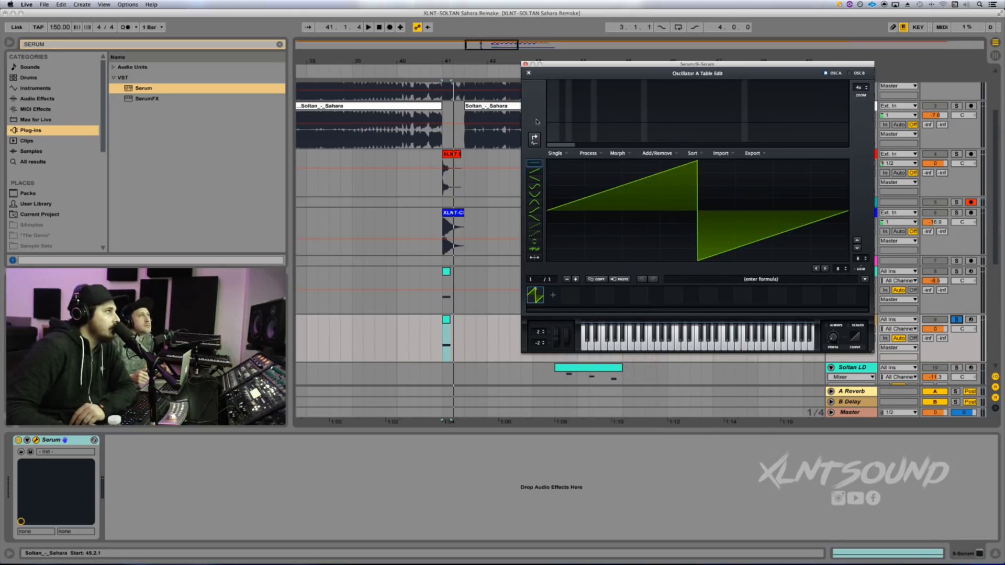
pyautogui.click(529, 74)
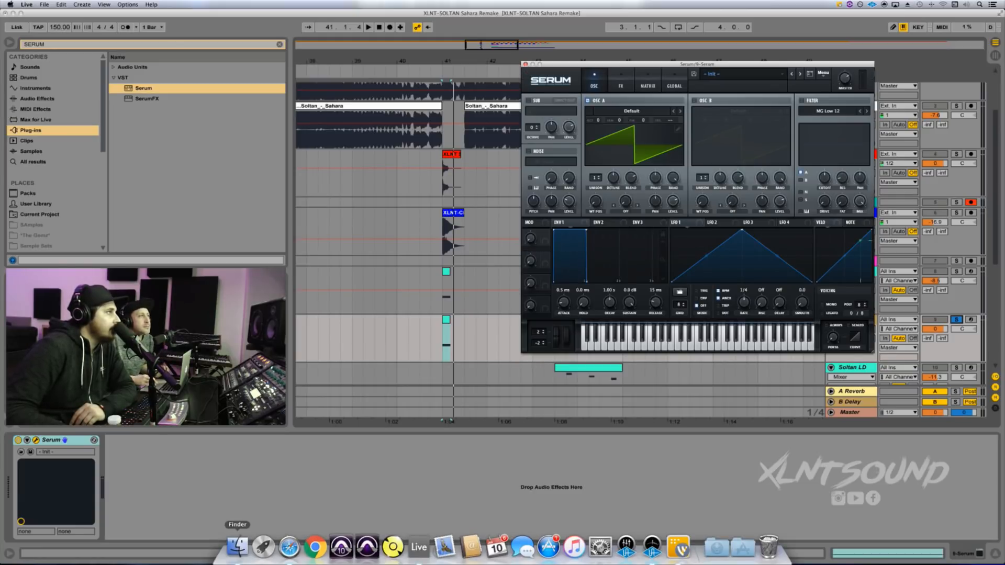
# - Switch to Finder, move its window aside, and locate the XLNTSOUND wavetable WAV file on the Samsung_T5 drive
pyautogui.click(238, 550)
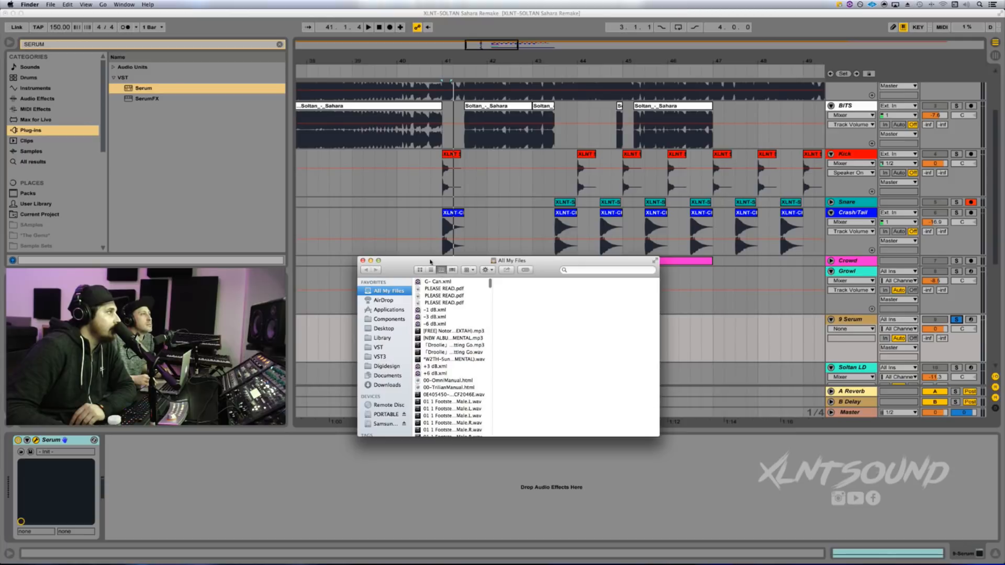
pyautogui.moveTo(431, 261); pyautogui.dragTo(220, 241)
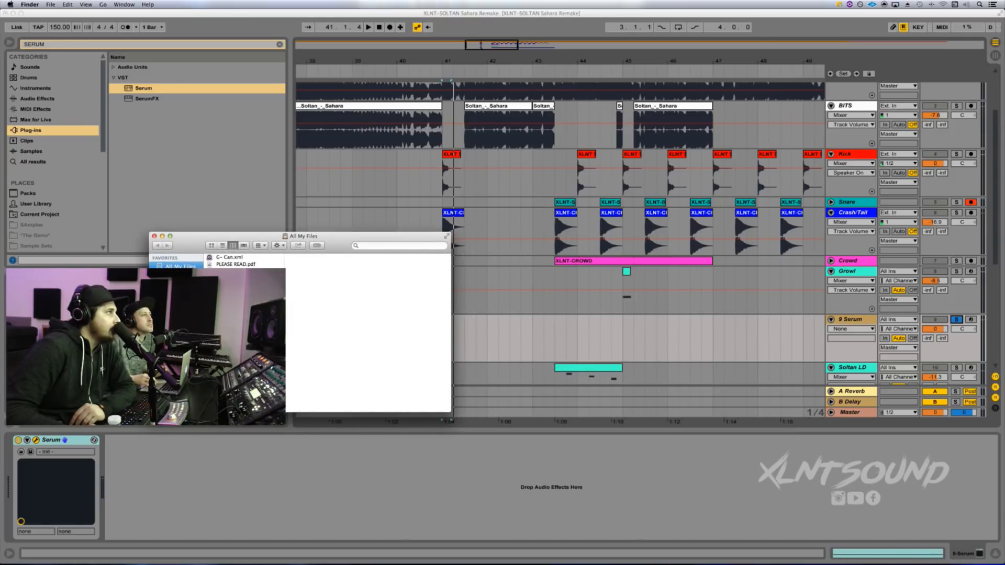
pyautogui.click(173, 361)
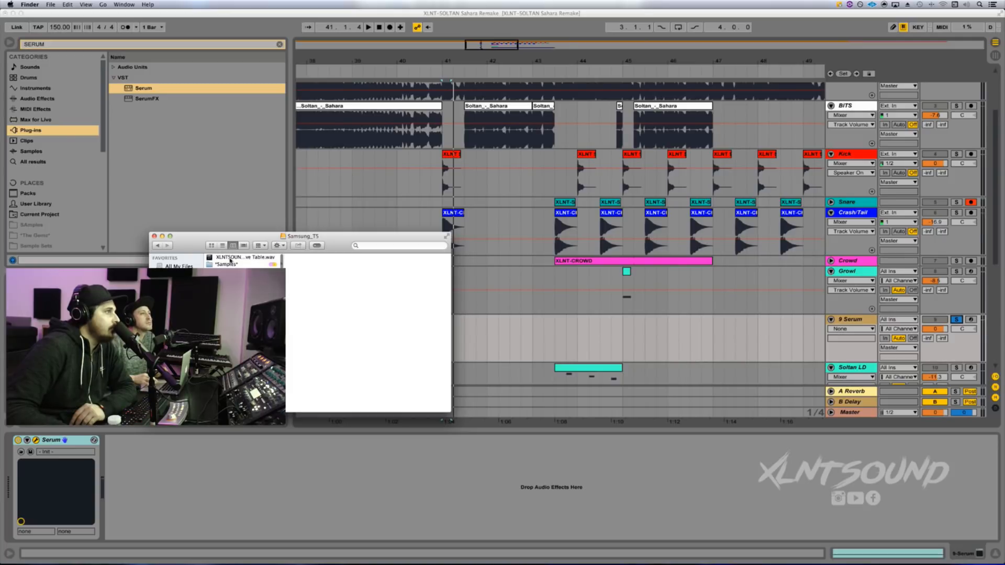
pyautogui.moveTo(230, 260); pyautogui.dragTo(252, 264)
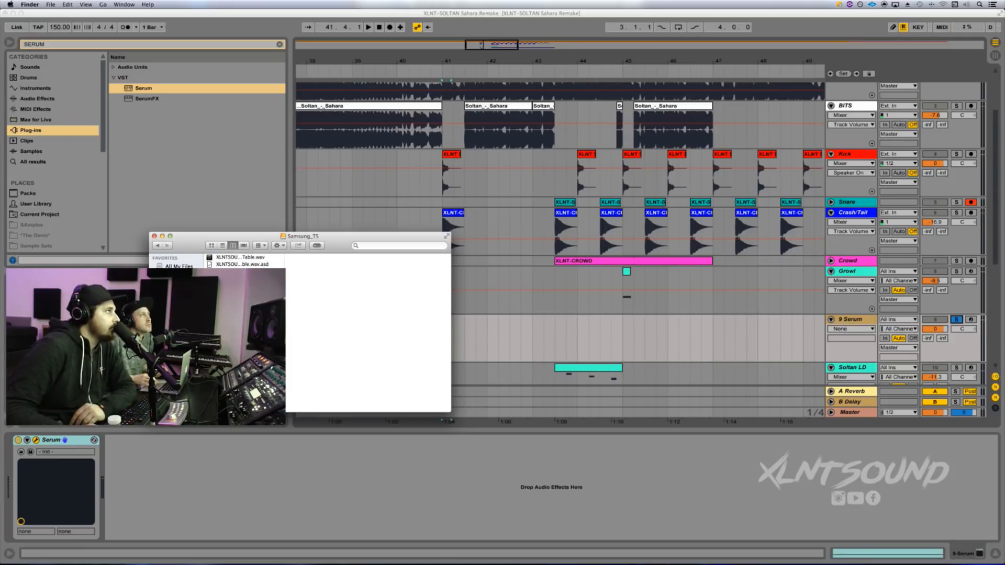
# - Minimize and restore Live, and move its main window down so the Finder window and Serum are accessible together
pyautogui.click(13, 13)
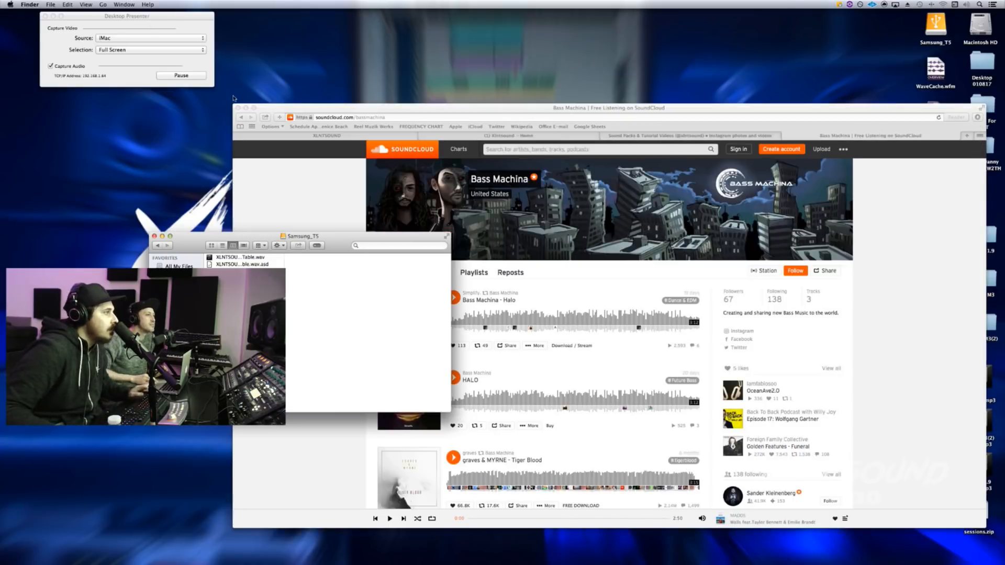
pyautogui.moveTo(225, 563)
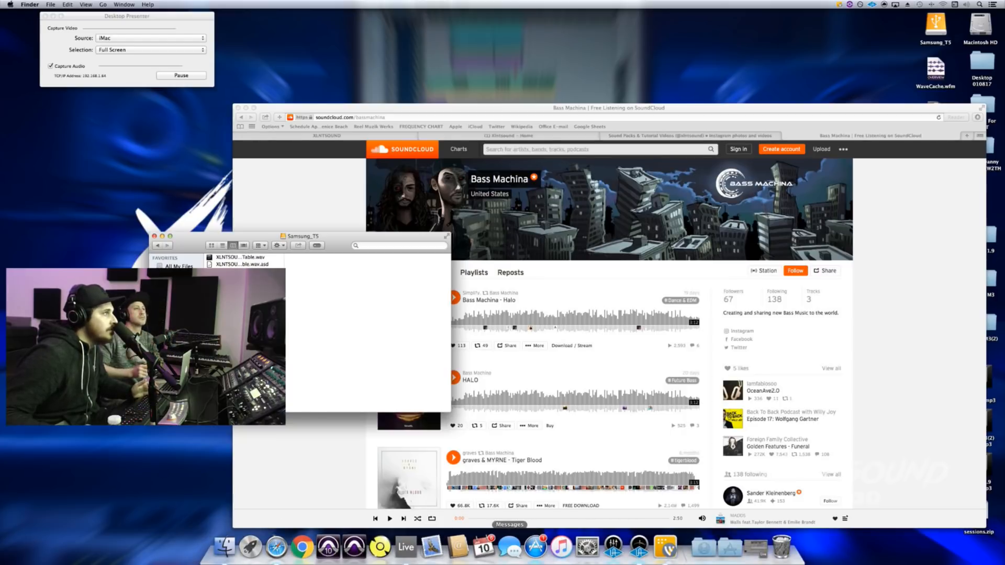
pyautogui.click(406, 547)
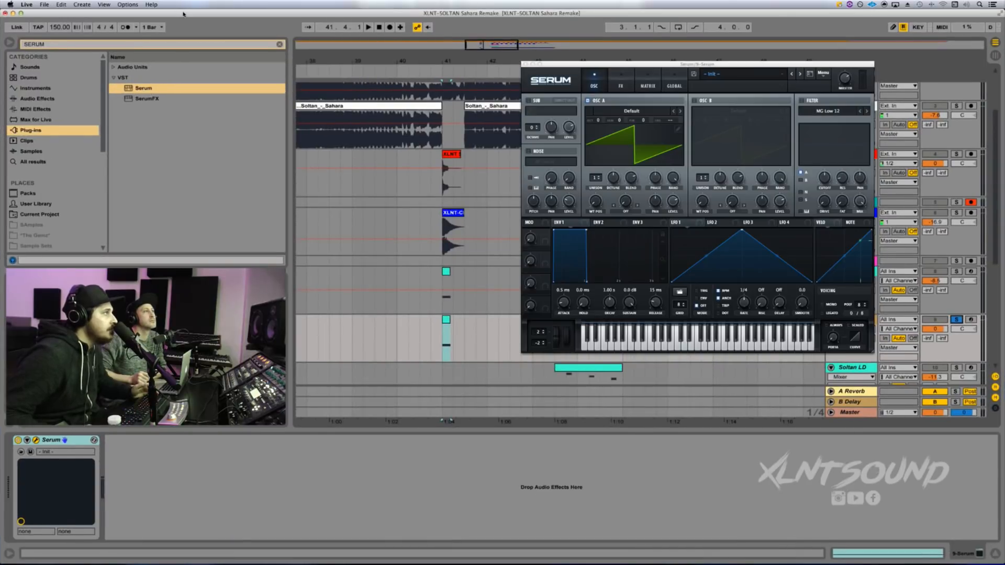
pyautogui.moveTo(183, 13); pyautogui.dragTo(324, 434)
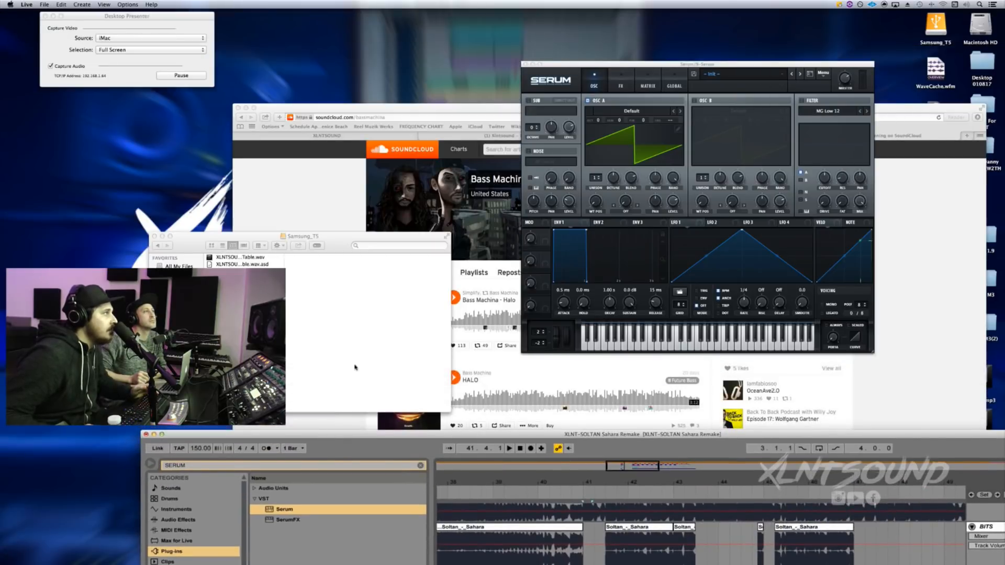
# - Load the file XLNTSOUND-Soltan Growl Wave Table.wav from Finder into Serum's oscillator A
pyautogui.click(239, 261)
pyautogui.click(237, 258)
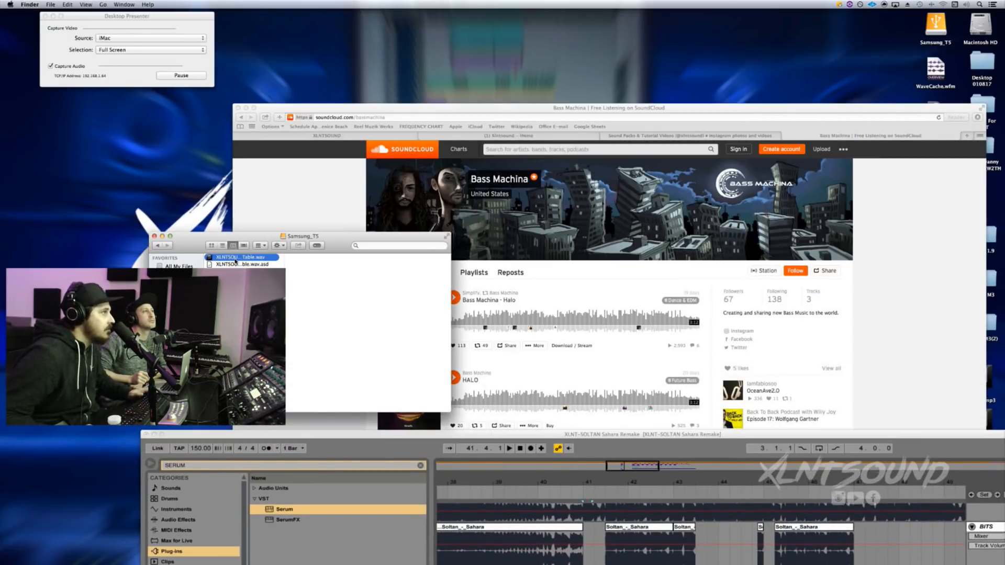
pyautogui.press('super+Tab')
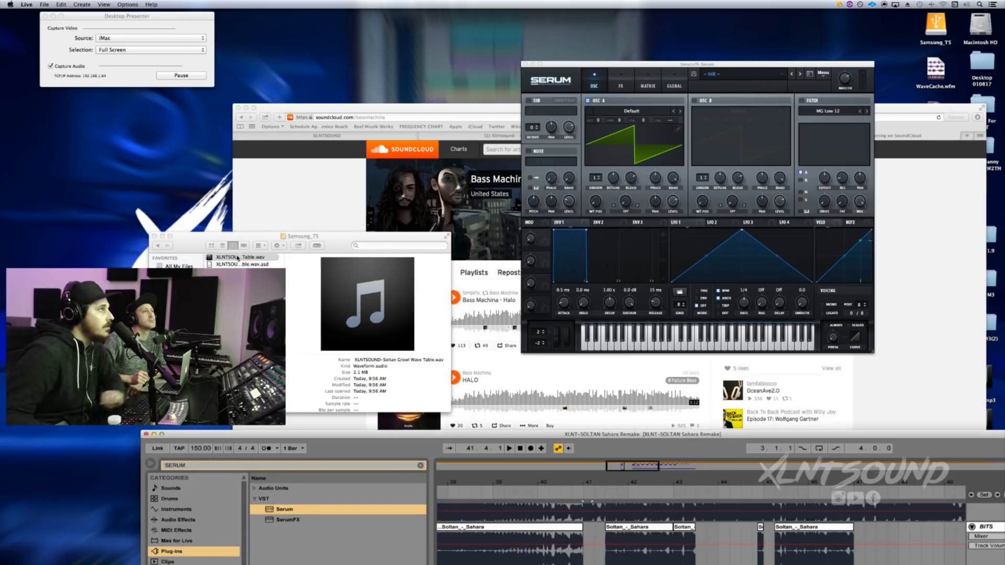
pyautogui.moveTo(238, 258); pyautogui.dragTo(636, 139)
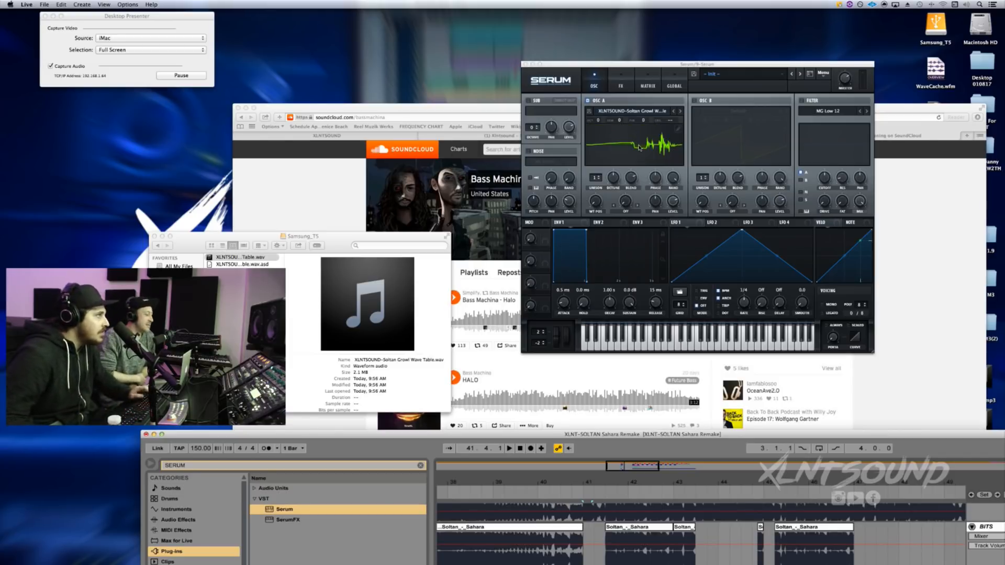
# - Restore Live's window to full size and audition the growl wavetable, sweeping oscillator A's wavetable position in the 3D view
pyautogui.doubleClick(418, 434)
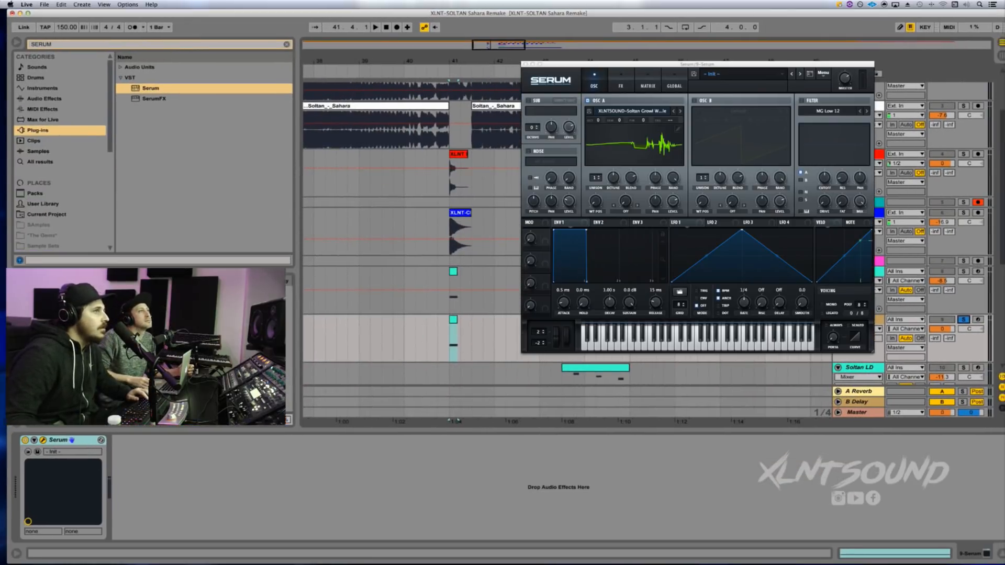
pyautogui.press('space')
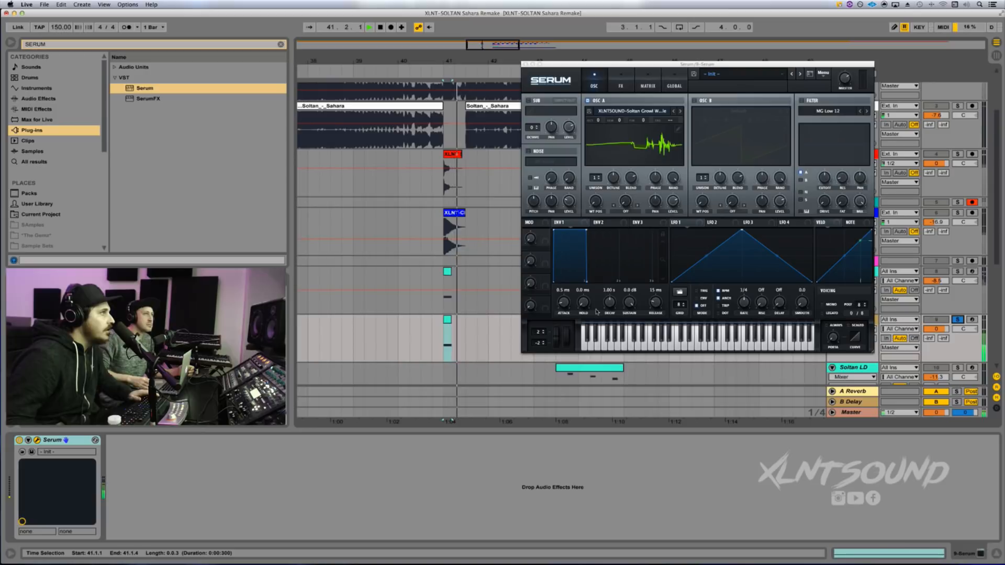
pyautogui.moveTo(595, 201); pyautogui.dragTo(604, 171)
pyautogui.click(609, 132)
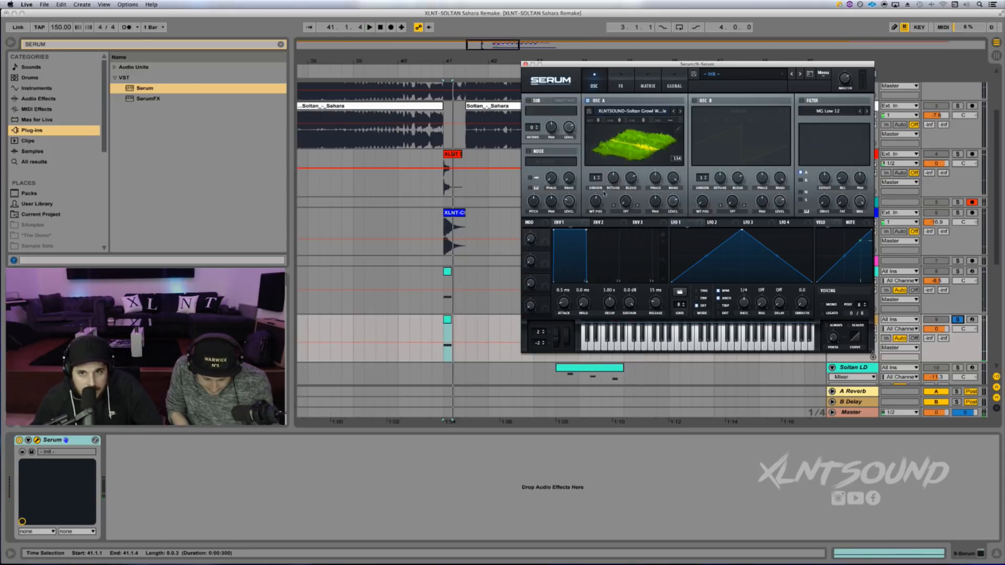
pyautogui.moveTo(600, 211); pyautogui.dragTo(614, 196)
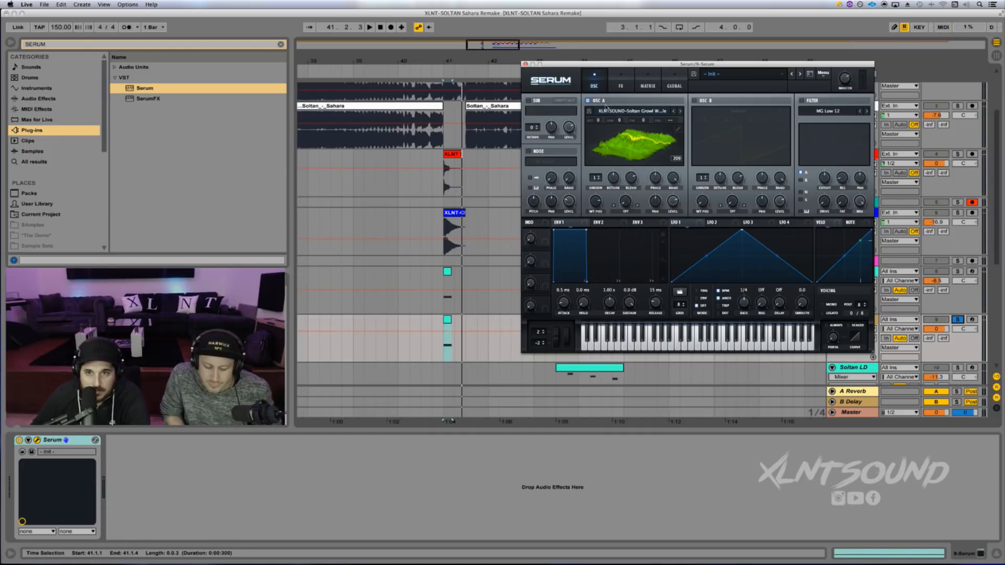
# - Set oscillator A's unison to 4 voices and audition the thicker sound from bar 41
pyautogui.moveTo(597, 181); pyautogui.dragTo(600, 160)
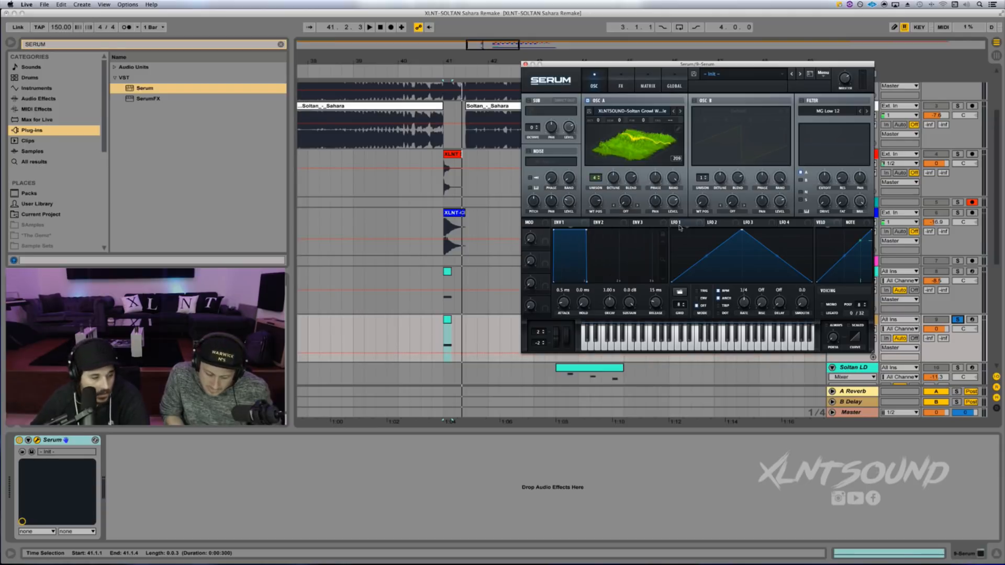
pyautogui.click(617, 178)
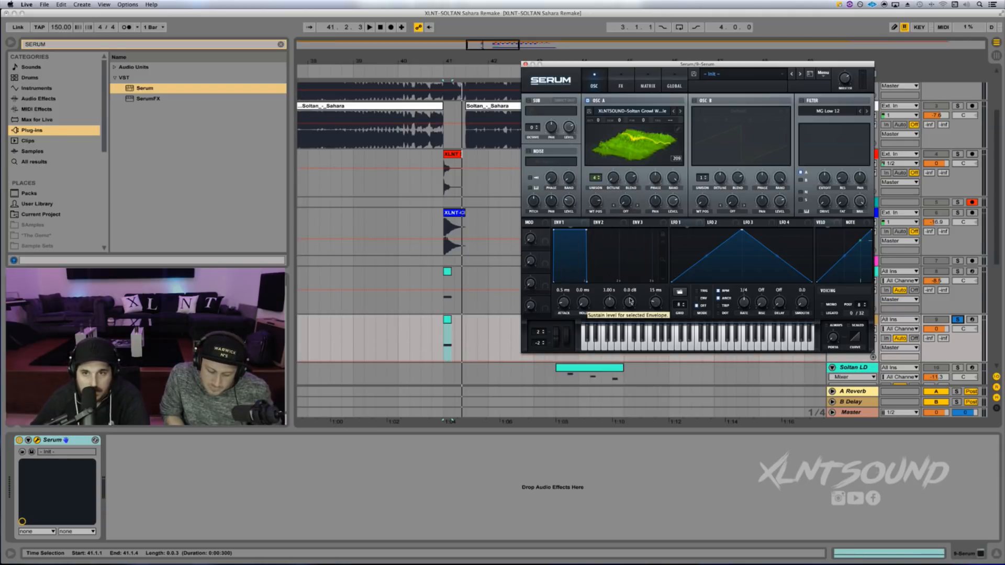
pyautogui.moveTo(615, 181); pyautogui.dragTo(616, 183)
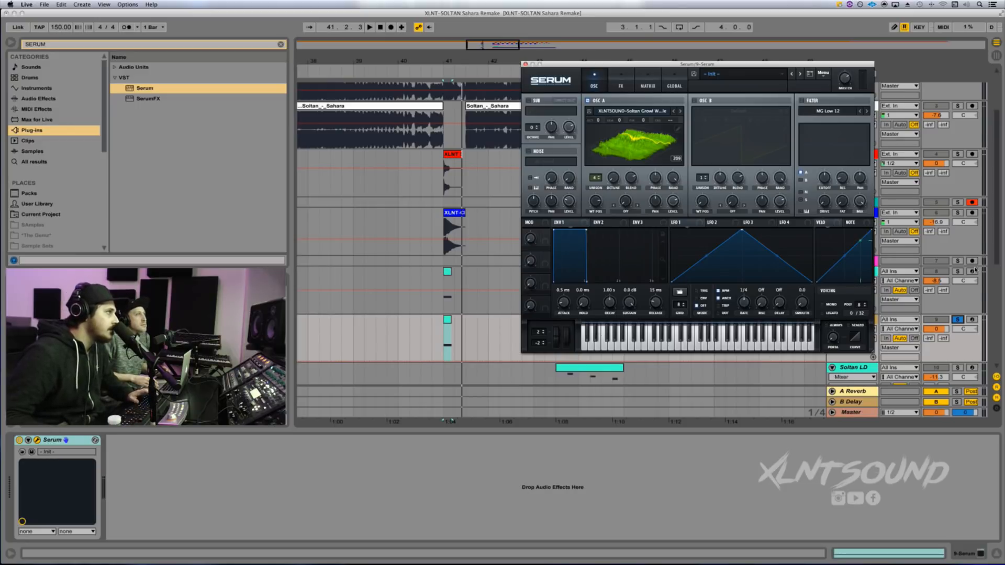
pyautogui.press('space')
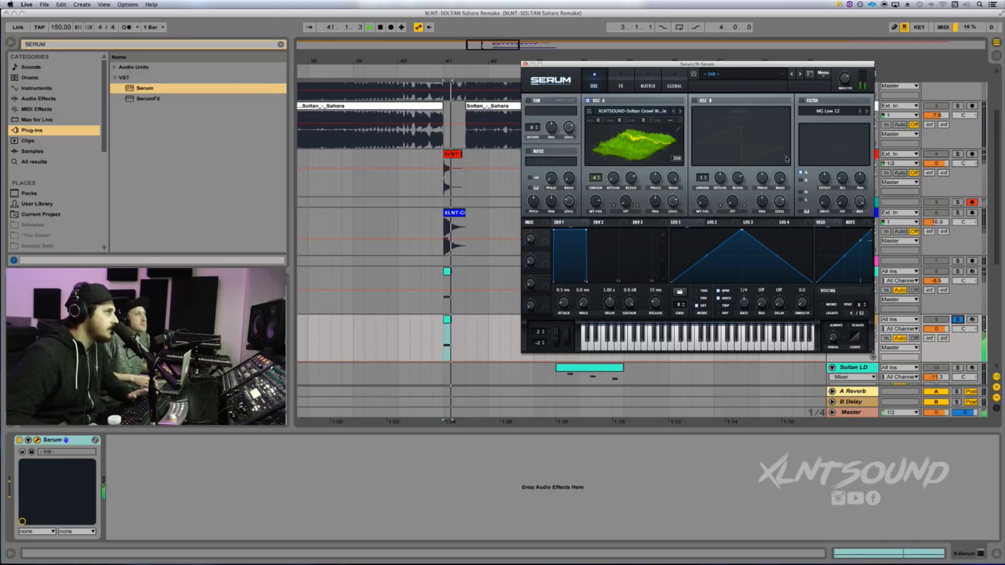
pyautogui.moveTo(595, 177)
pyautogui.mouseDown()
pyautogui.moveTo(595, 186)
pyautogui.moveTo(595, 177)
pyautogui.mouseUp()
pyautogui.press('space')
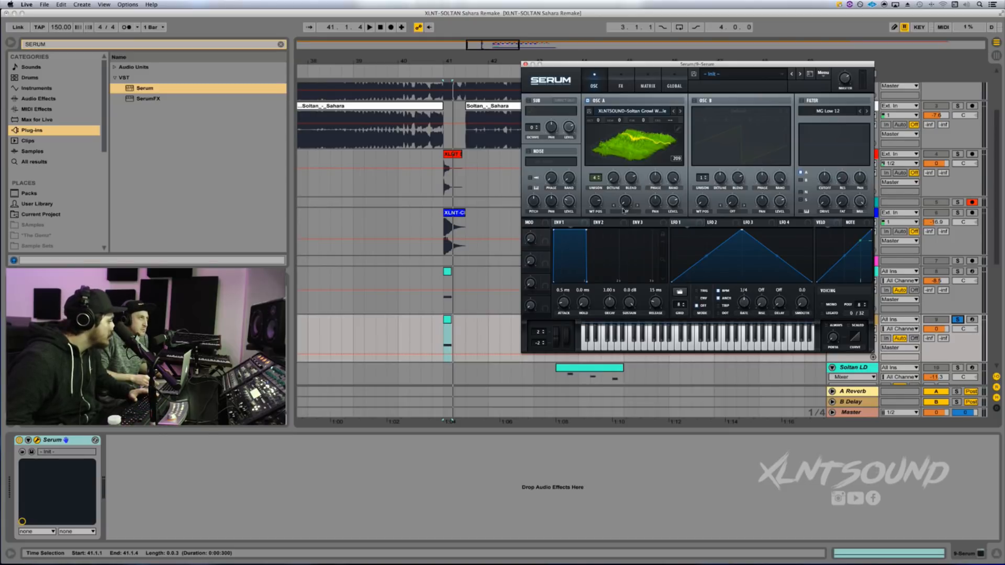
# - Return oscillator A's wavetable position to frame 1 and set its warp mode to Bend +
pyautogui.moveTo(592, 201); pyautogui.dragTo(597, 249)
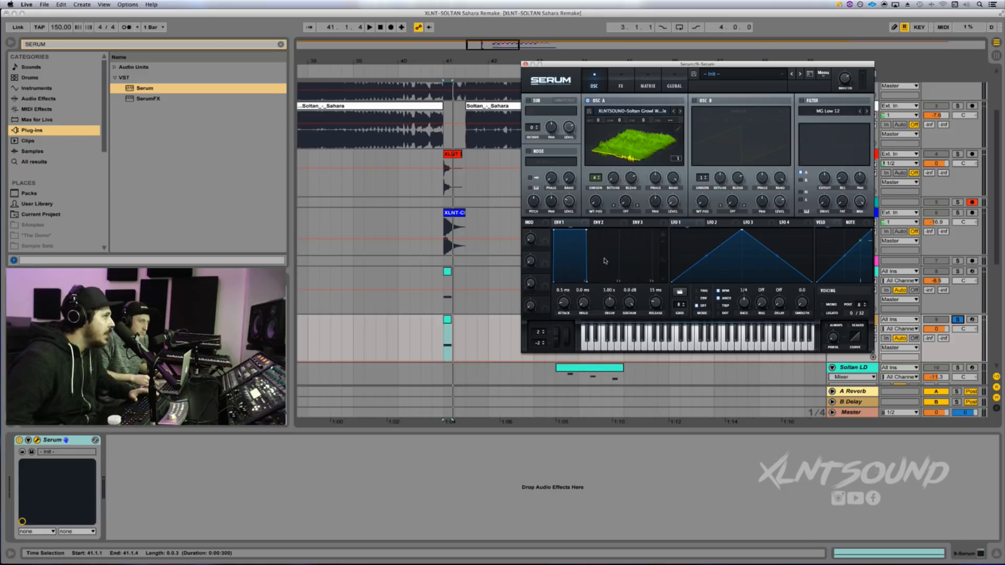
pyautogui.click(625, 213)
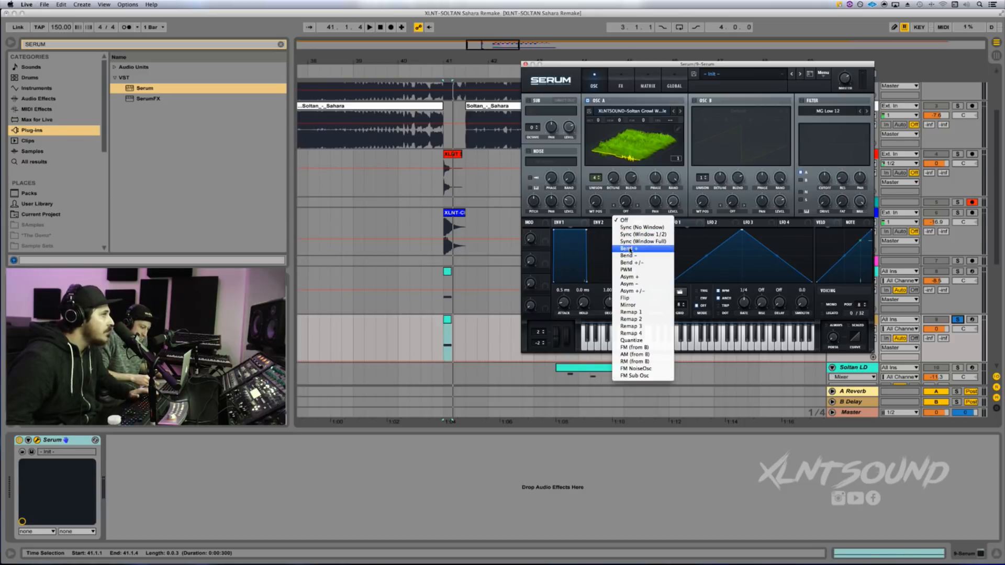
pyautogui.click(630, 249)
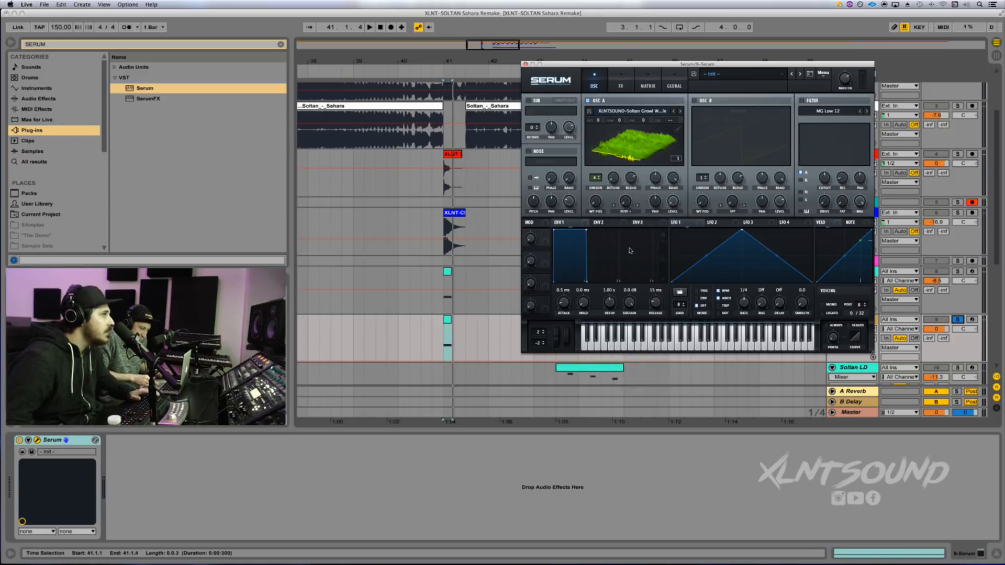
# - Switch oscillator A's display to the 2D waveform and audition the clip while sweeping the Bend + amount up and back down
pyautogui.click(627, 150)
pyautogui.moveTo(630, 198); pyautogui.dragTo(642, 165)
pyautogui.press('space')
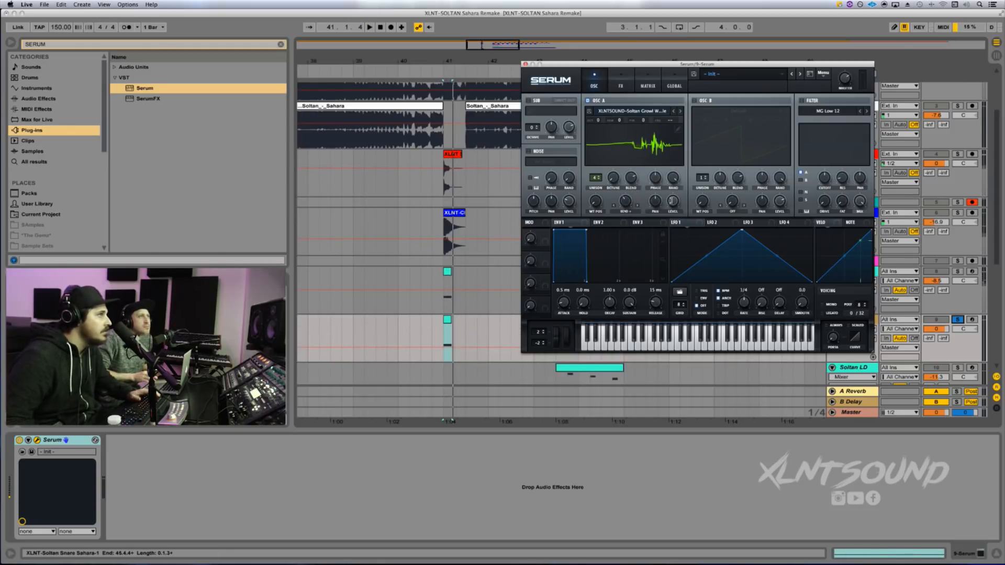
pyautogui.moveTo(634, 190)
pyautogui.mouseDown()
pyautogui.moveTo(625, 181)
pyautogui.moveTo(624, 199)
pyautogui.mouseUp()
pyautogui.press('space')
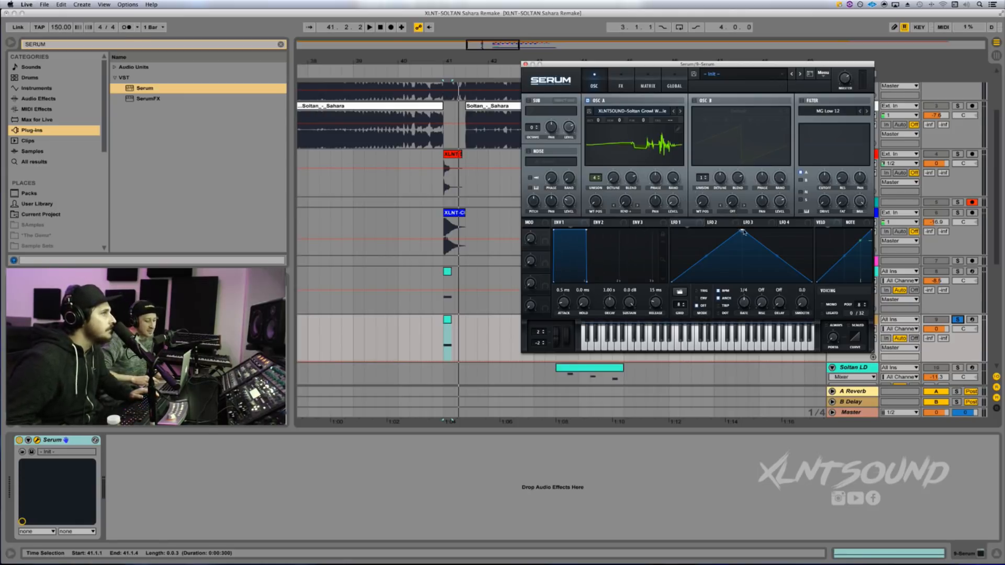
# - Reshape LFO 1 into a smooth rounded arch and set it to Trig mode with a rate of 1/2
pyautogui.moveTo(743, 232); pyautogui.dragTo(710, 242)
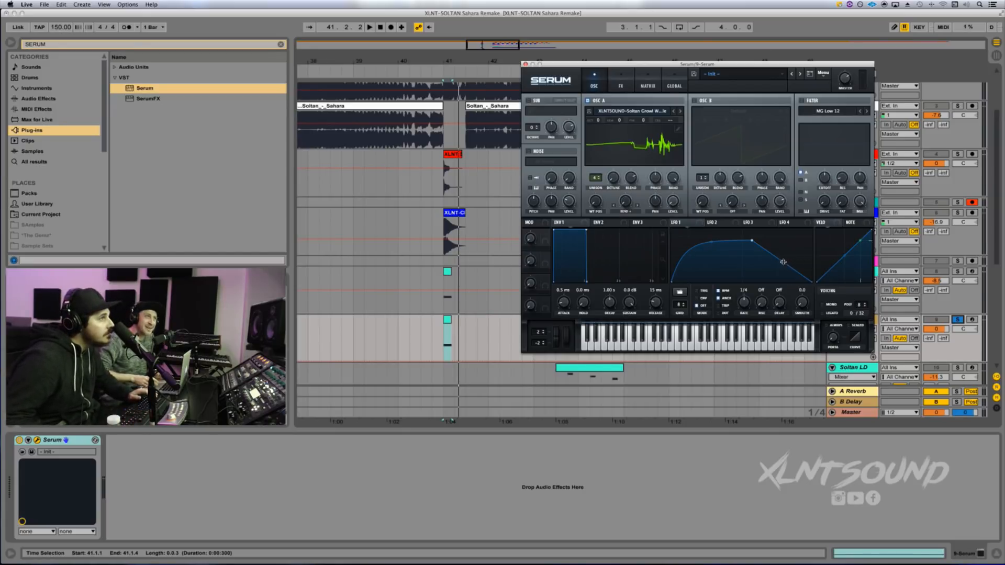
pyautogui.moveTo(782, 261); pyautogui.dragTo(741, 241)
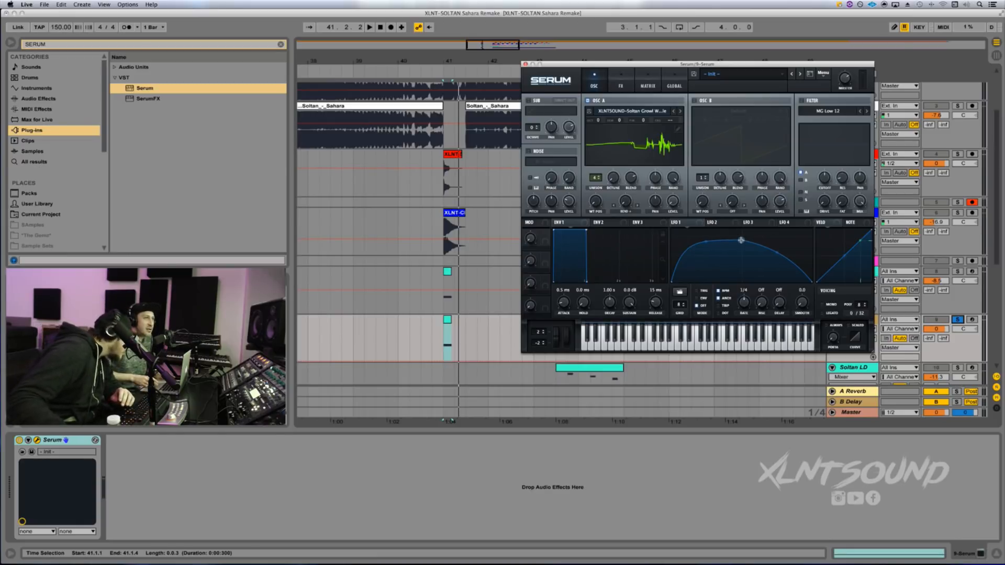
pyautogui.moveTo(741, 241); pyautogui.dragTo(736, 241)
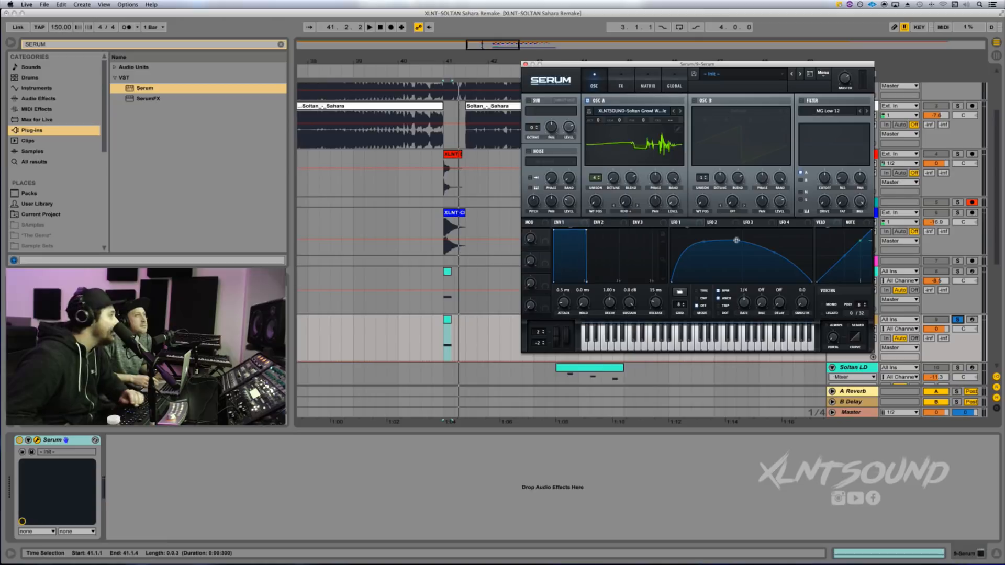
pyautogui.doubleClick(705, 241)
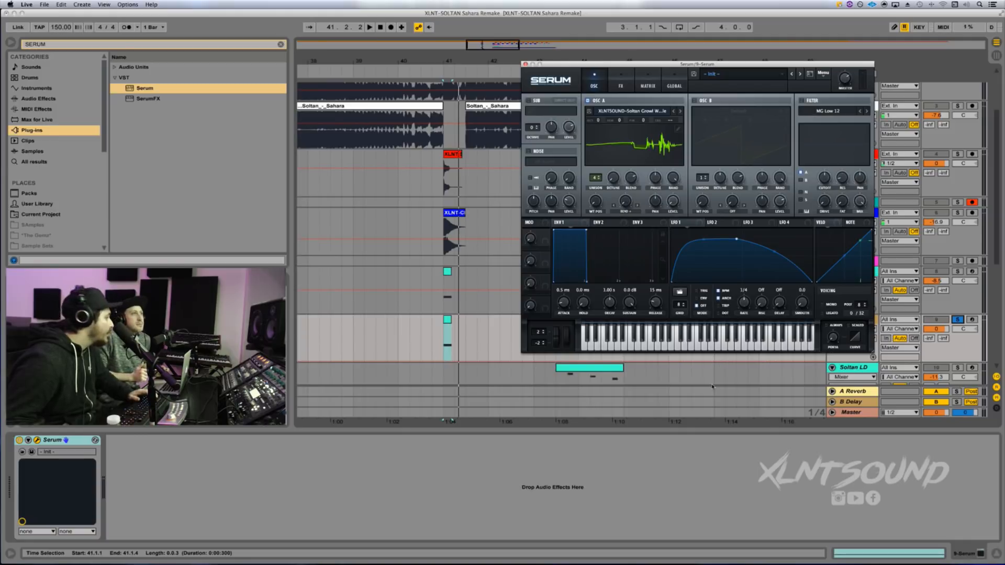
pyautogui.click(698, 291)
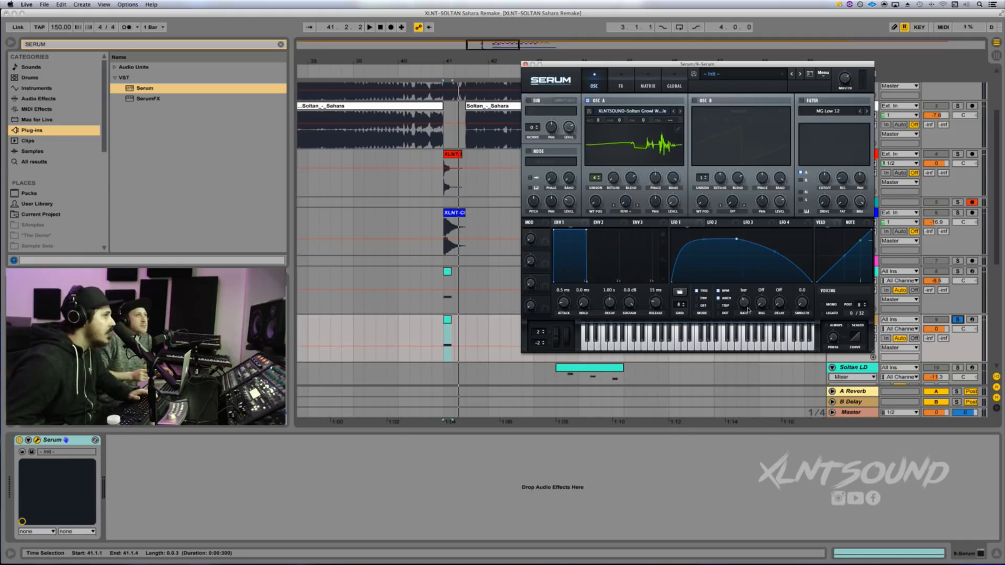
pyautogui.moveTo(750, 302); pyautogui.dragTo(749, 310)
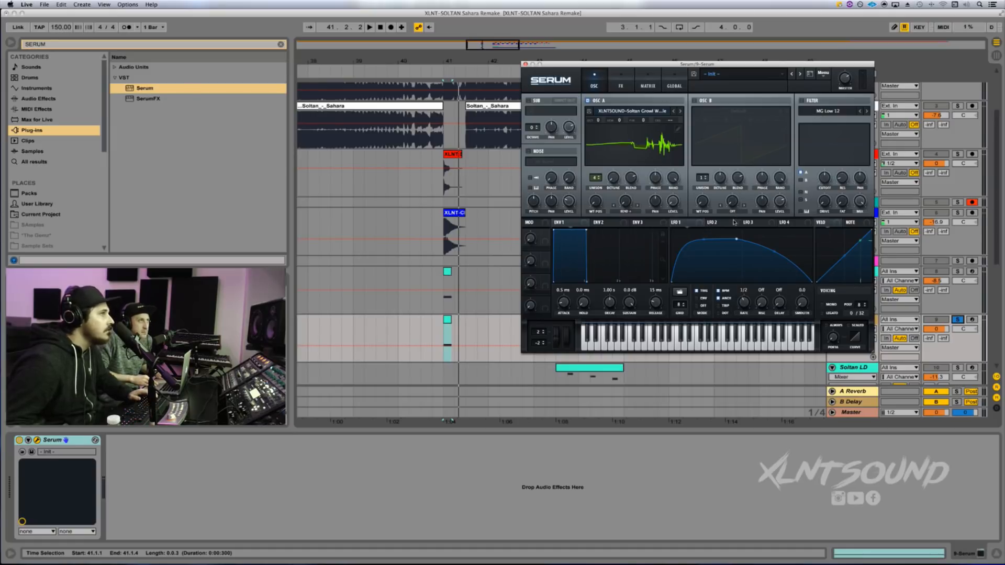
pyautogui.moveTo(673, 222); pyautogui.dragTo(701, 204)
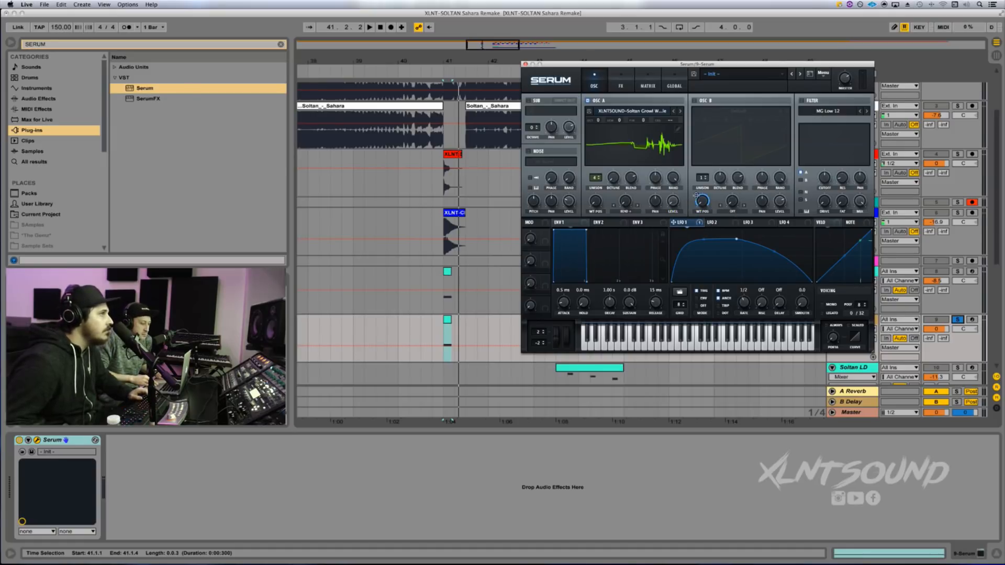
pyautogui.rightClick(702, 204)
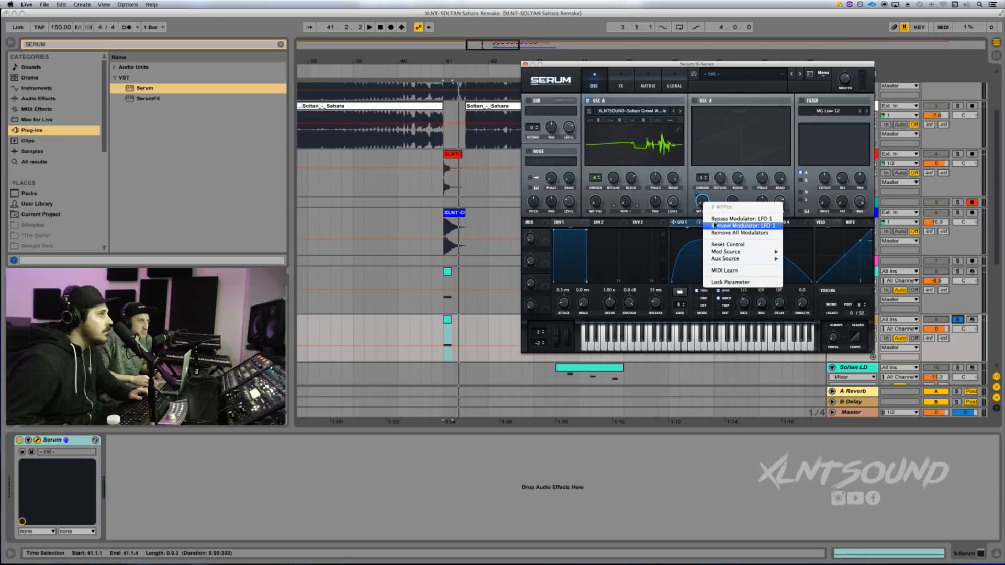
pyautogui.click(725, 233)
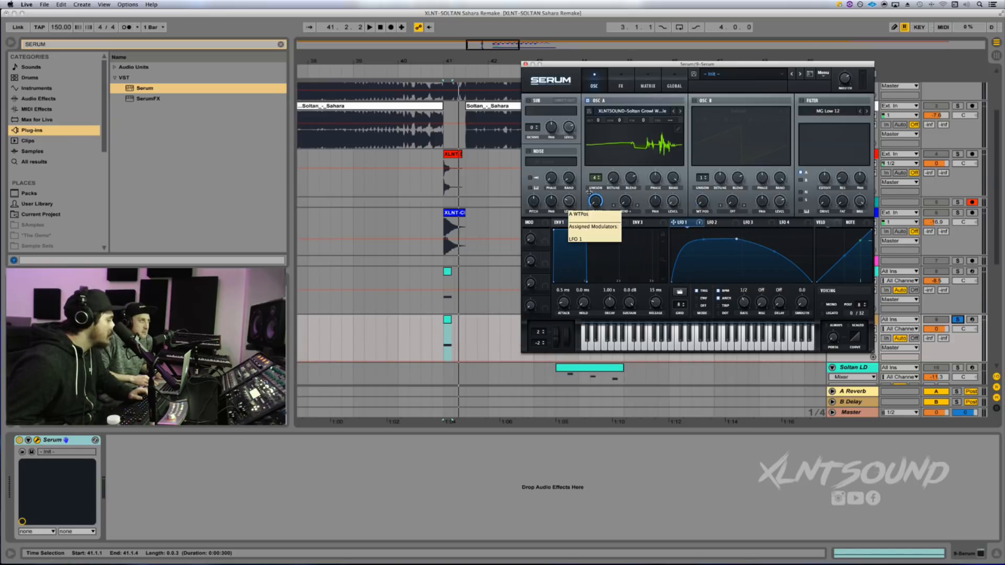
# - Assign LFO 1 to modulate oscillator A's WT Pos, Level and Bend + warp amount, auditioning the clip from bar 41
pyautogui.moveTo(588, 208)
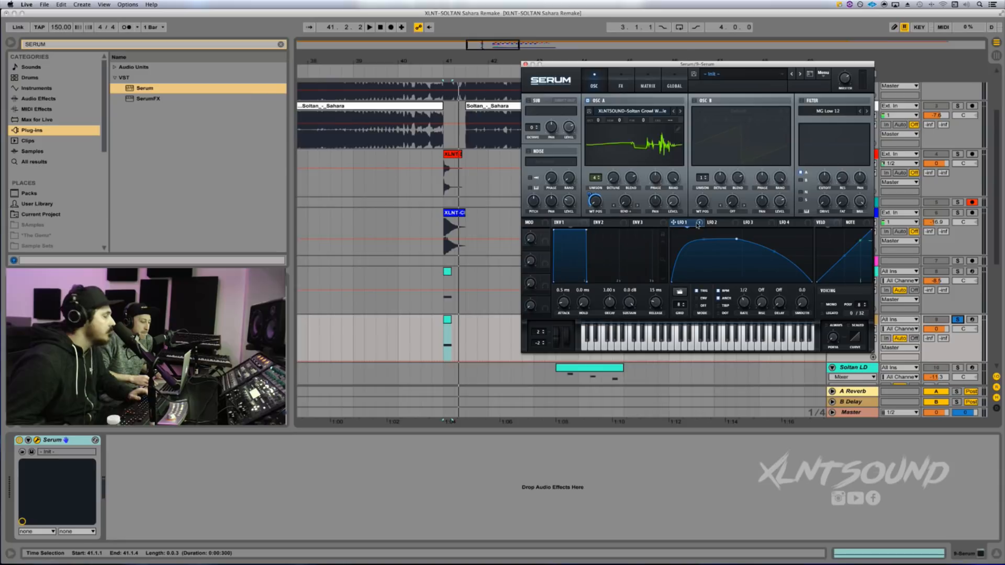
pyautogui.moveTo(698, 223); pyautogui.dragTo(675, 202)
pyautogui.press('space')
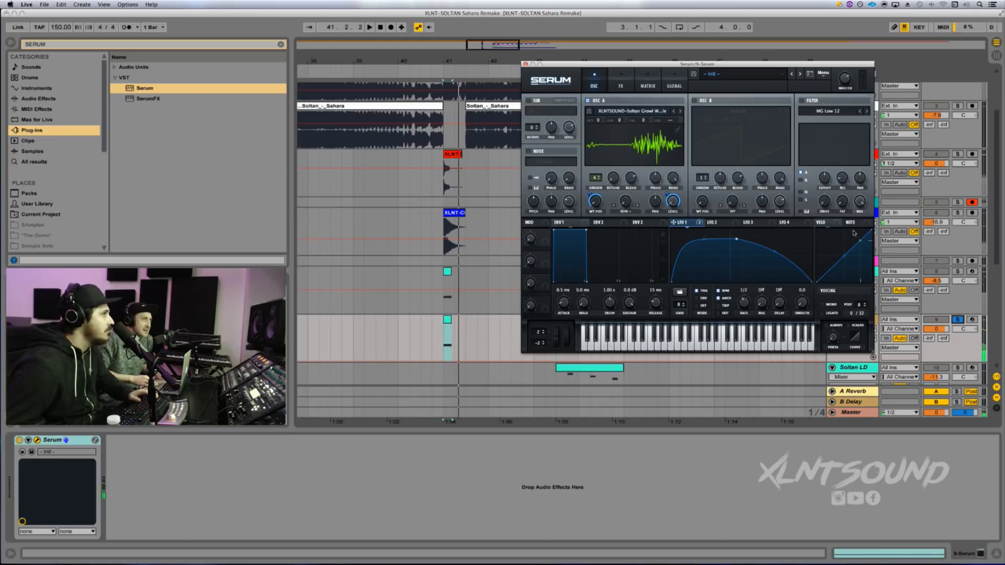
pyautogui.press('space')
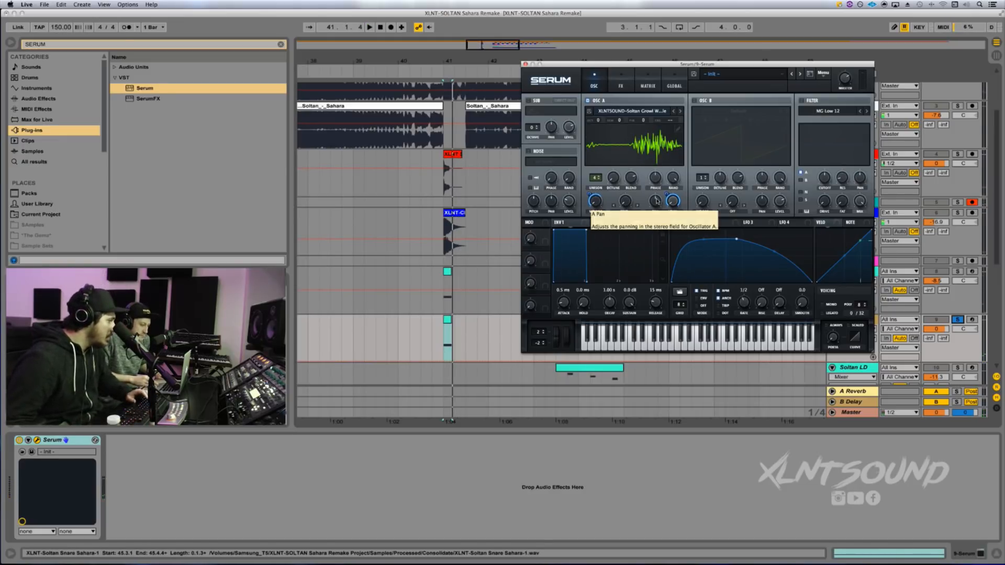
pyautogui.press('space')
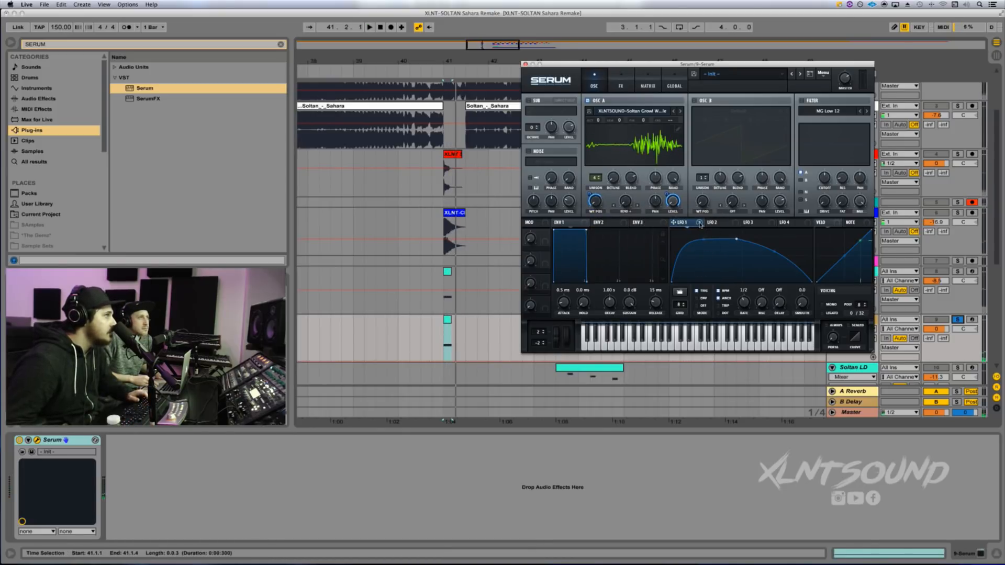
pyautogui.moveTo(674, 222); pyautogui.dragTo(619, 237)
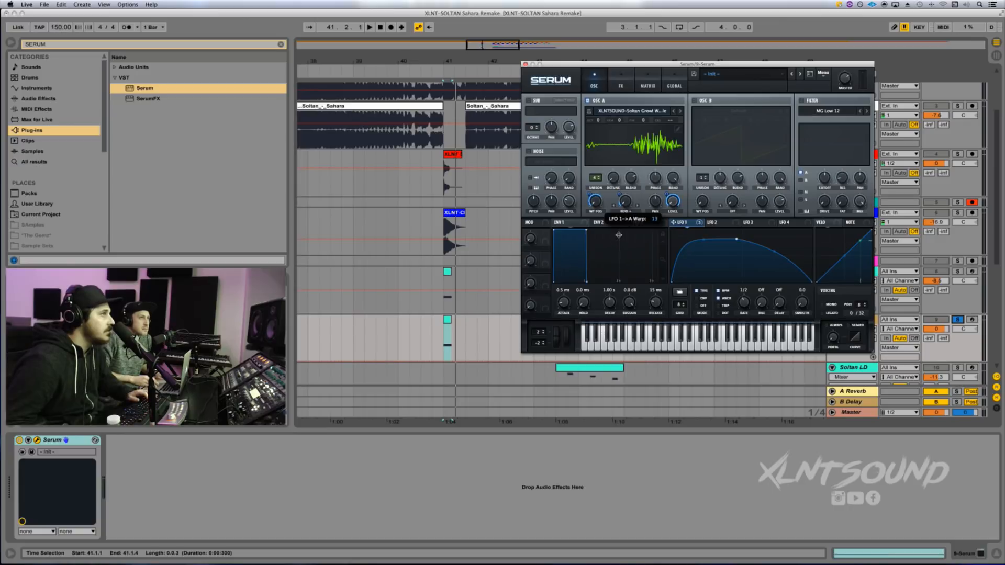
# - Deactivate track 8 and audition the Serum growl alongside the other tracks, soloing track 9 again when done
pyautogui.click(957, 319)
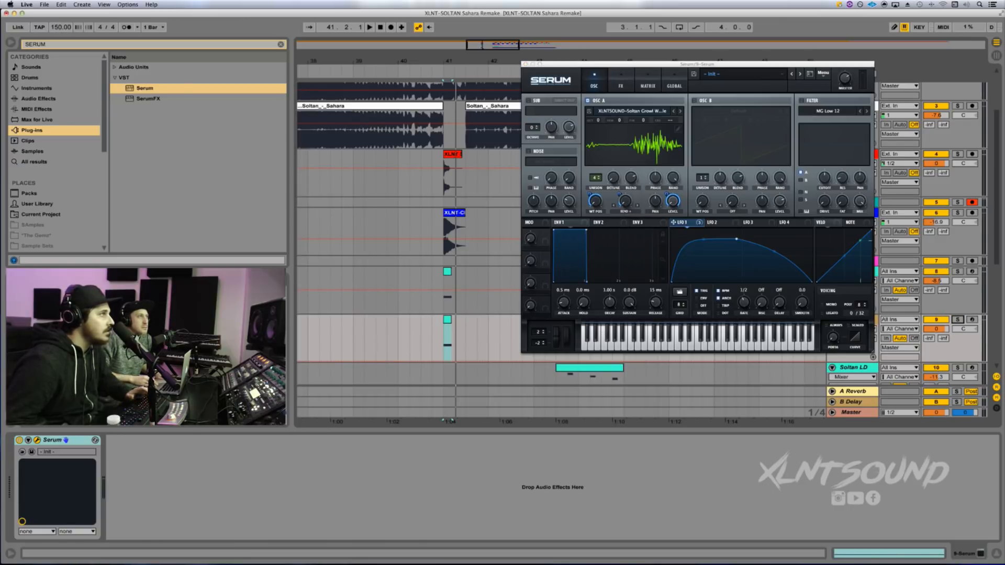
pyautogui.click(937, 272)
pyautogui.press('space')
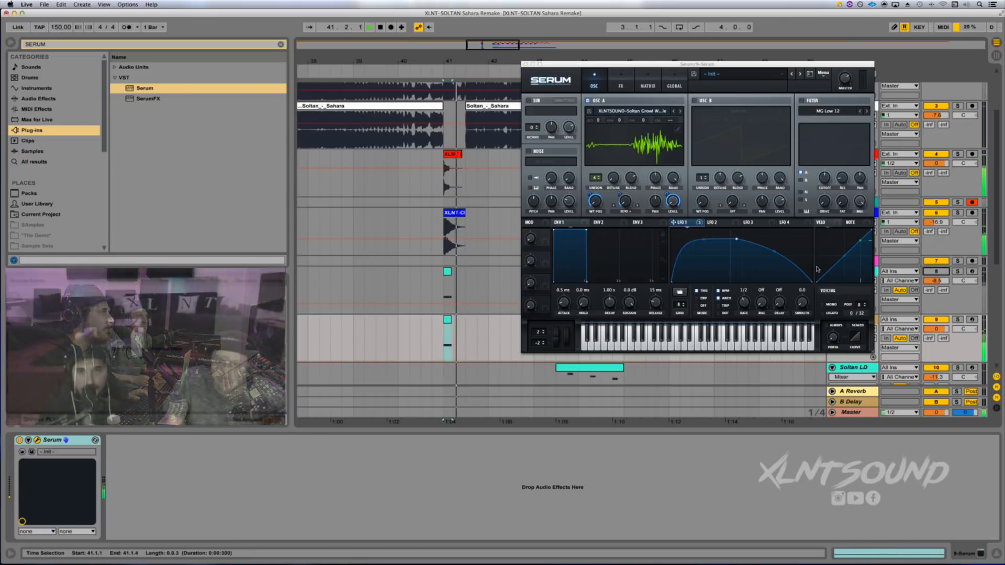
pyautogui.press('space')
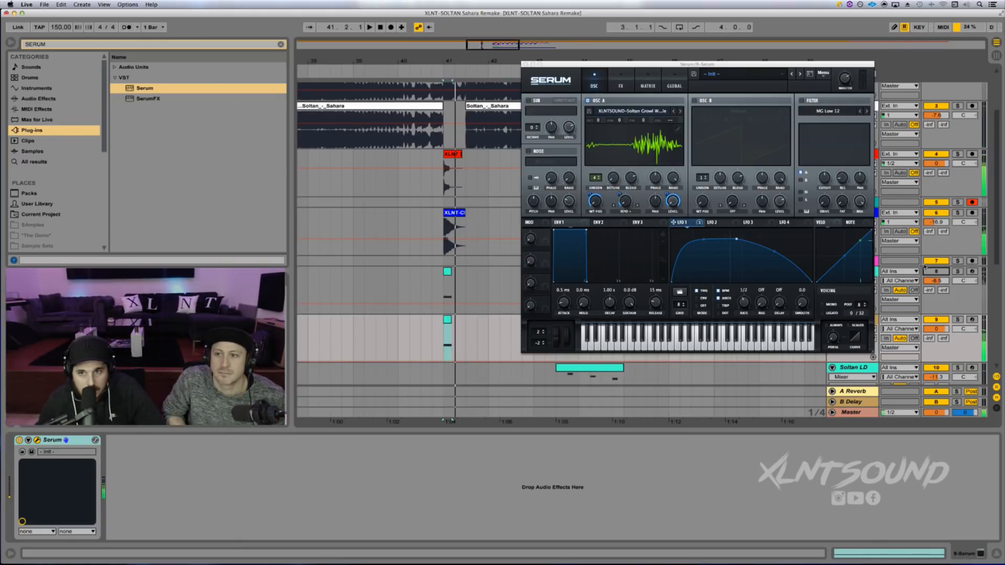
pyautogui.click(957, 319)
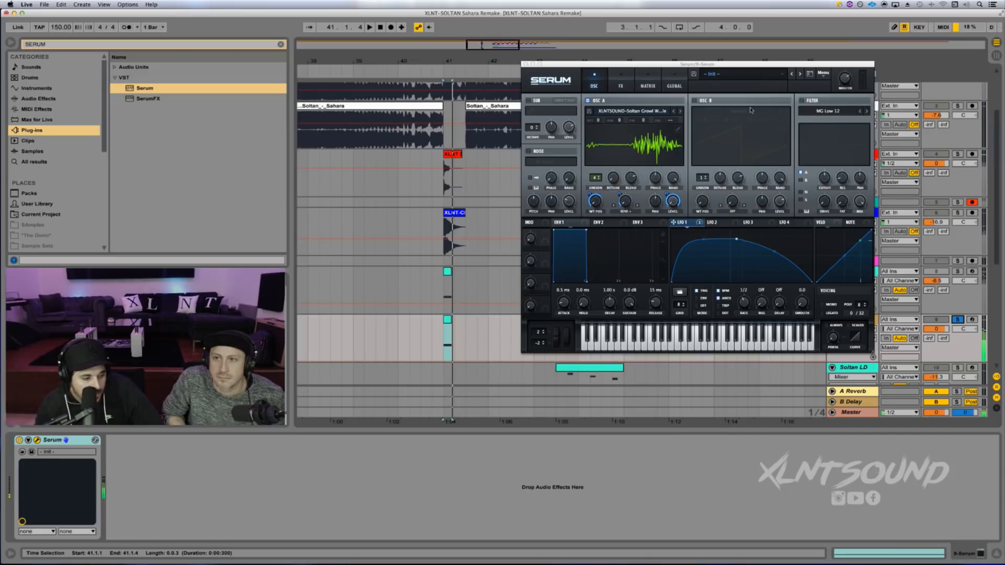
# - Reshape LFO 2 into a smooth curve that starts partway up and falls to zero just past the middle of the cycle
pyautogui.hscroll(3, 510, 214)
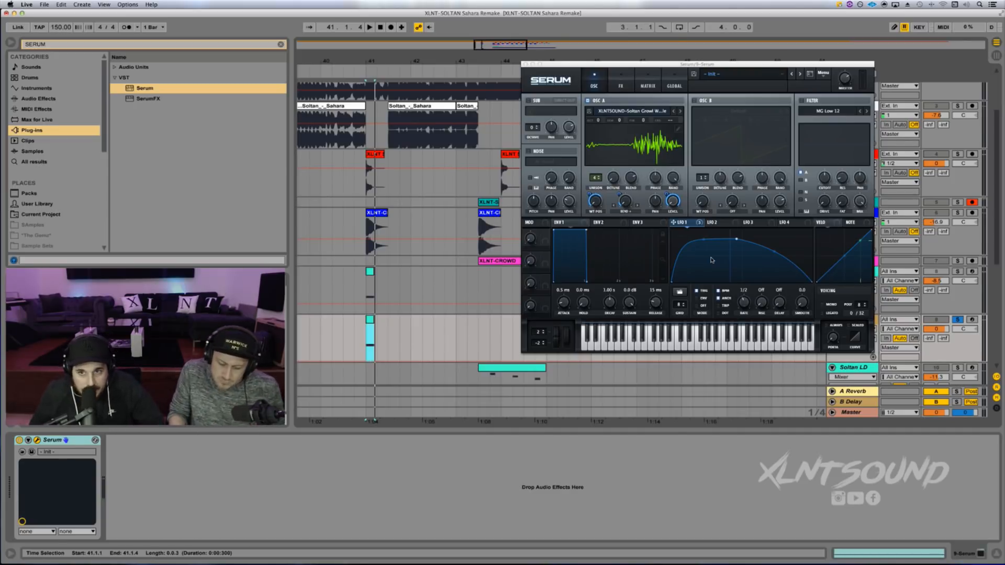
pyautogui.click(717, 222)
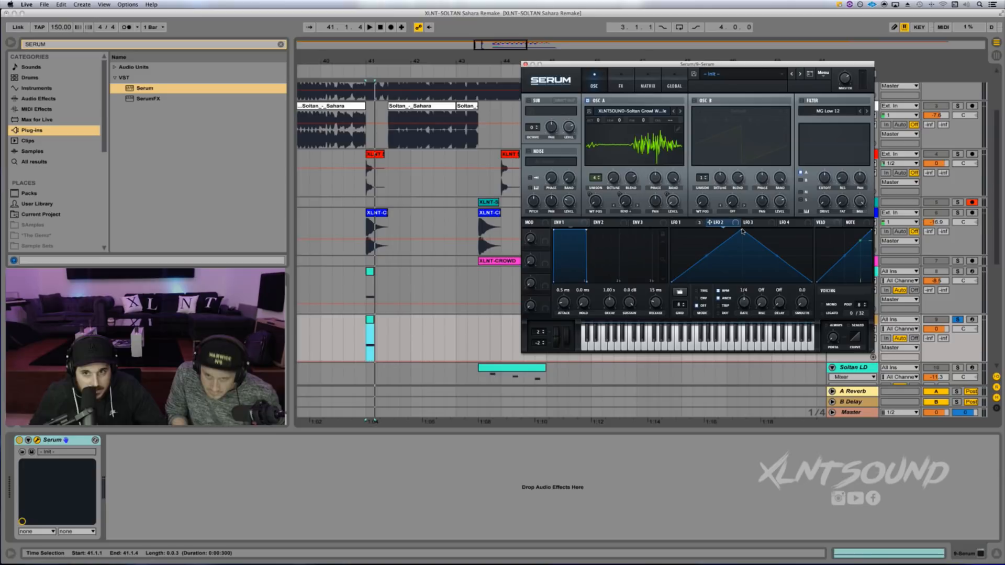
pyautogui.moveTo(737, 232); pyautogui.dragTo(738, 273)
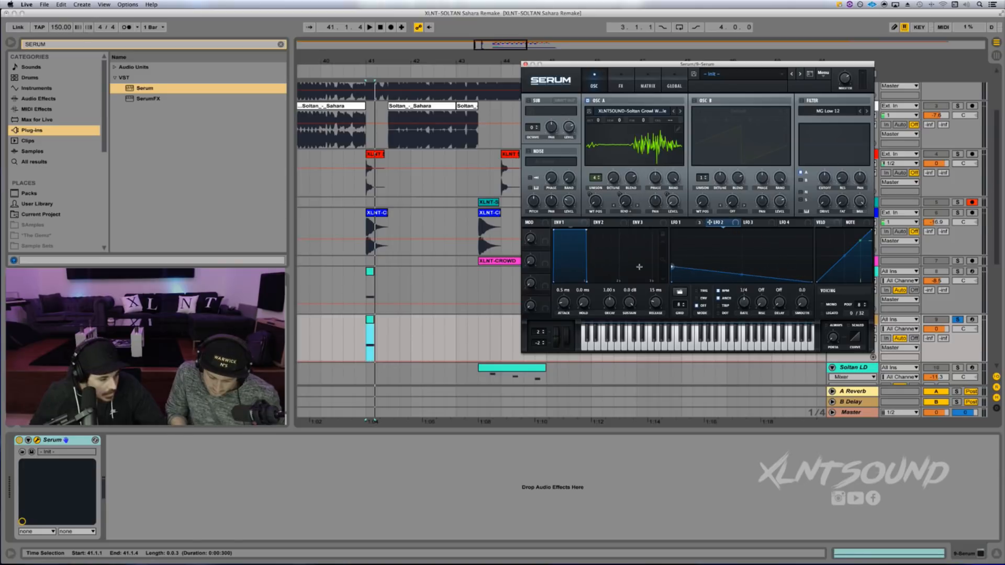
pyautogui.doubleClick(749, 280)
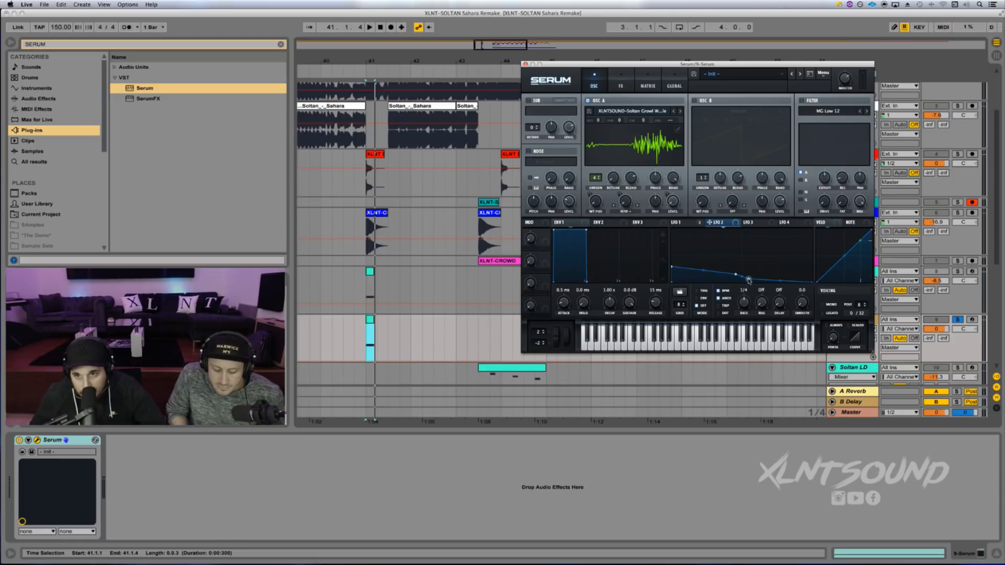
pyautogui.moveTo(748, 280); pyautogui.dragTo(710, 260)
pyautogui.doubleClick(736, 276)
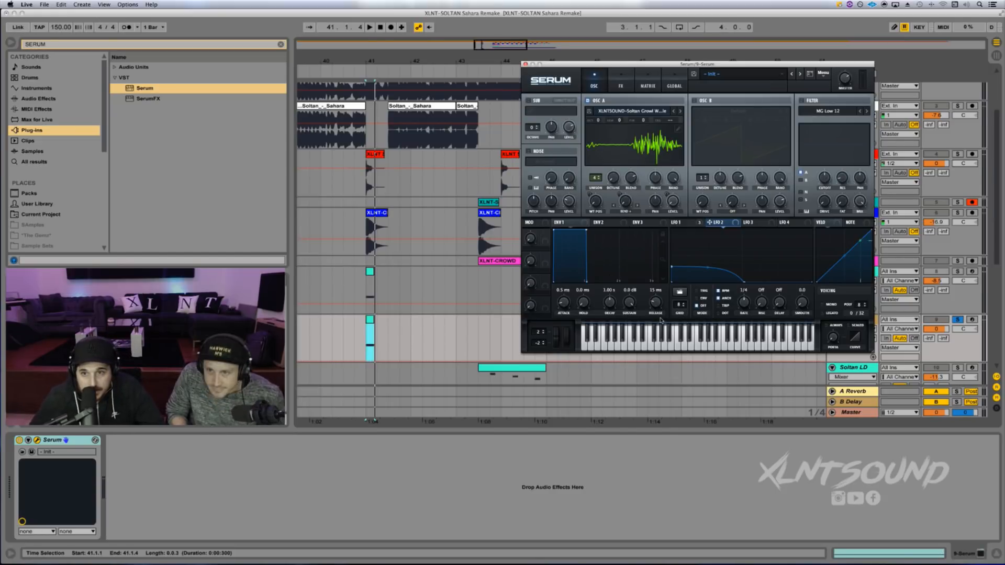
pyautogui.moveTo(672, 267); pyautogui.dragTo(667, 255)
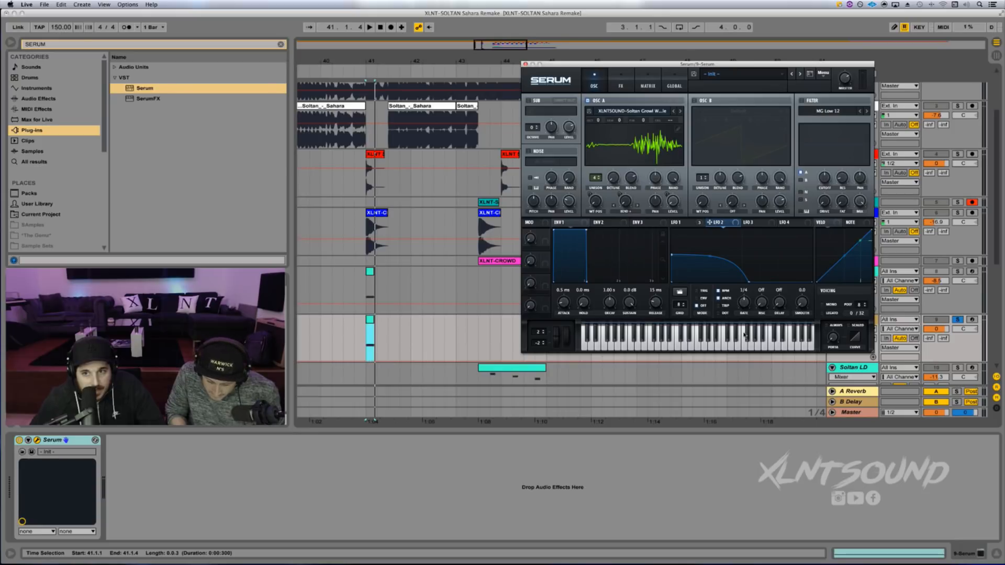
# - Set LFO 2 to a rate of 1/2 in Trig mode and audition the clip from bar 41
pyautogui.moveTo(746, 304); pyautogui.dragTo(745, 310)
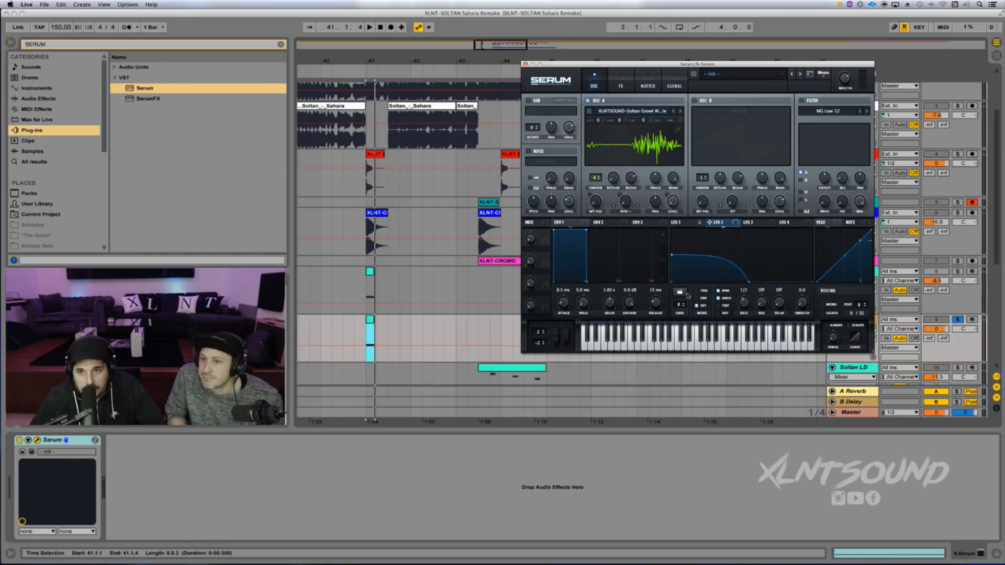
pyautogui.press('space')
pyautogui.press('space')
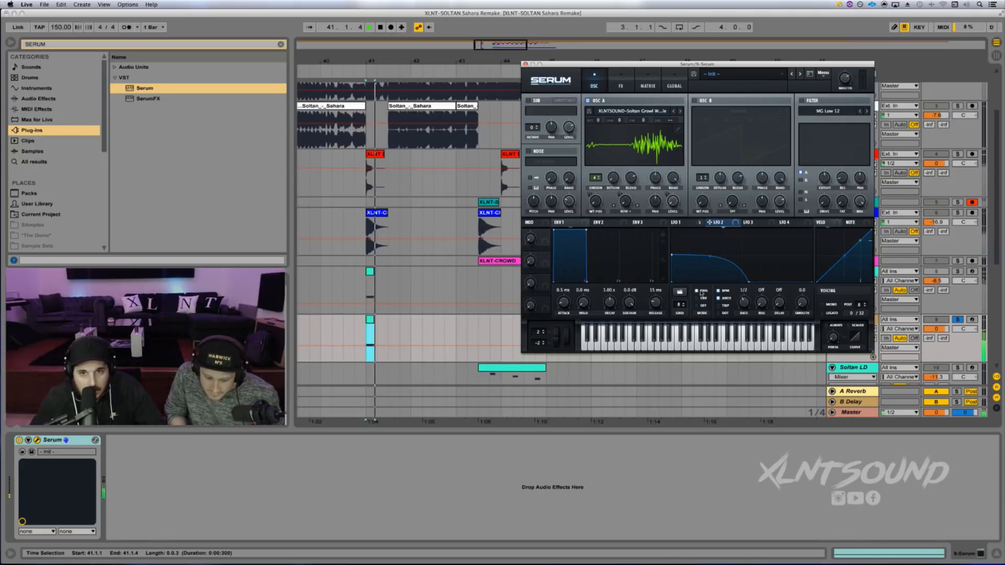
pyautogui.press('space')
pyautogui.press('space')
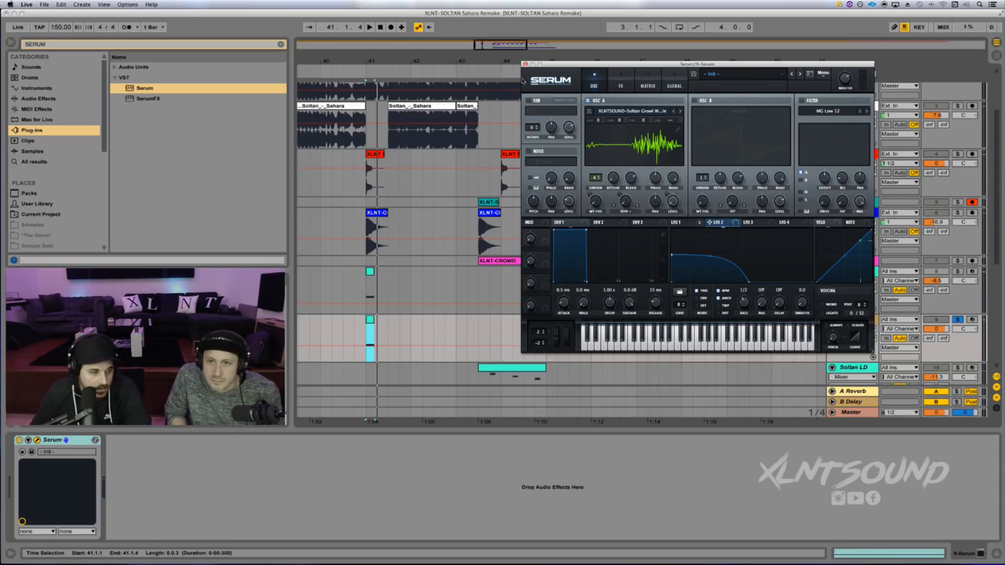
# - Enable the sub oscillator with Direct Out, assign LFO 1 to modulate its level, and audition the clip
pyautogui.click(528, 100)
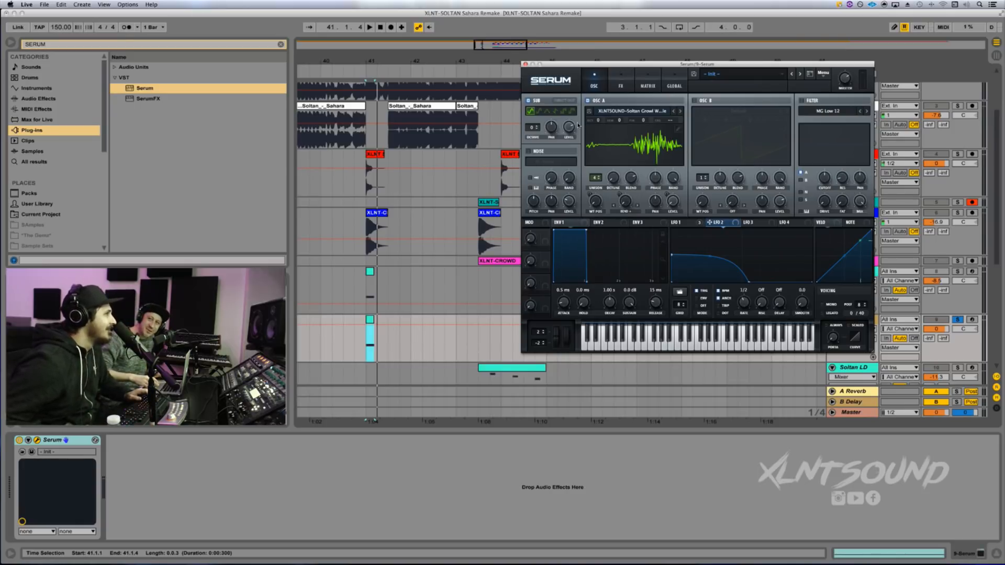
pyautogui.click(564, 100)
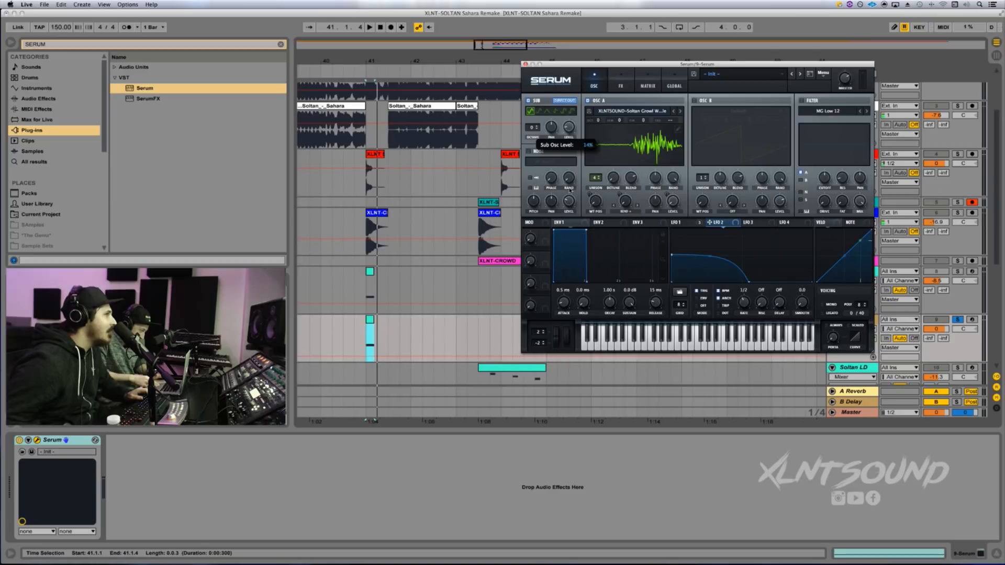
pyautogui.click(681, 222)
pyautogui.moveTo(700, 223); pyautogui.dragTo(568, 127)
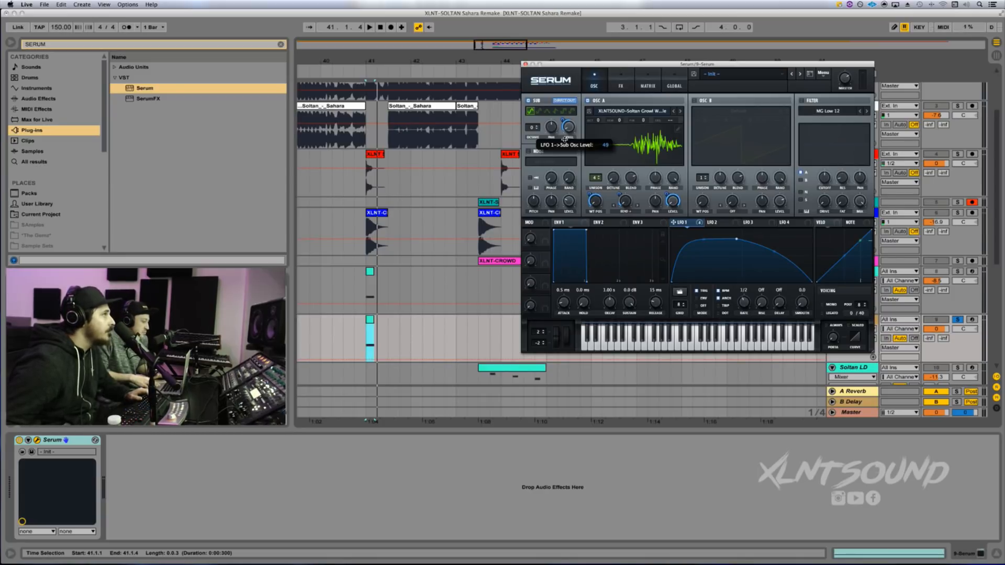
pyautogui.moveTo(564, 140); pyautogui.dragTo(569, 81)
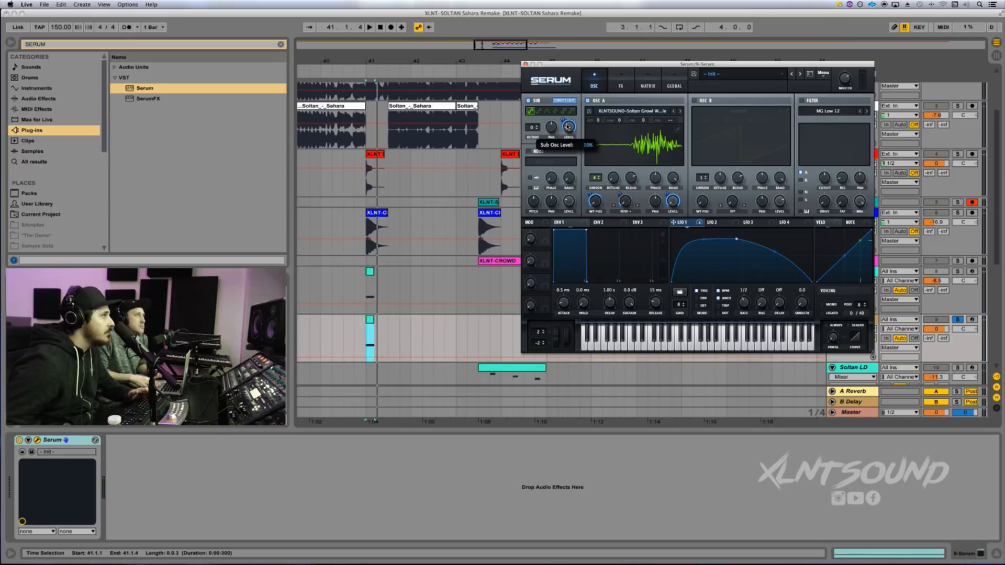
pyautogui.press('space')
pyautogui.press('space')
pyautogui.press('space')
pyautogui.press('space')
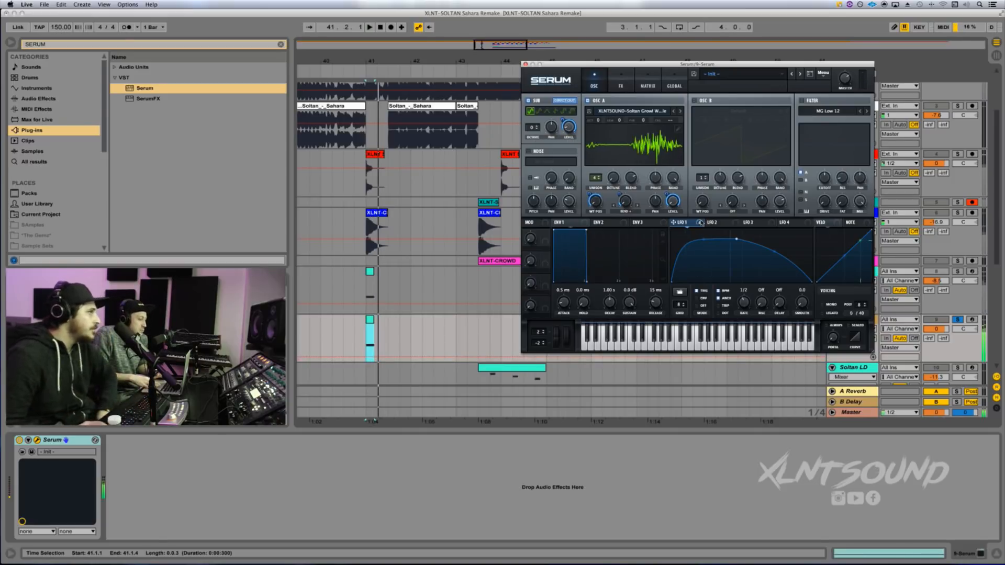
# - Enable the noise oscillator with the Analog BrightWhite sample and assign LFO 1 to modulate its level
pyautogui.moveTo(700, 222)
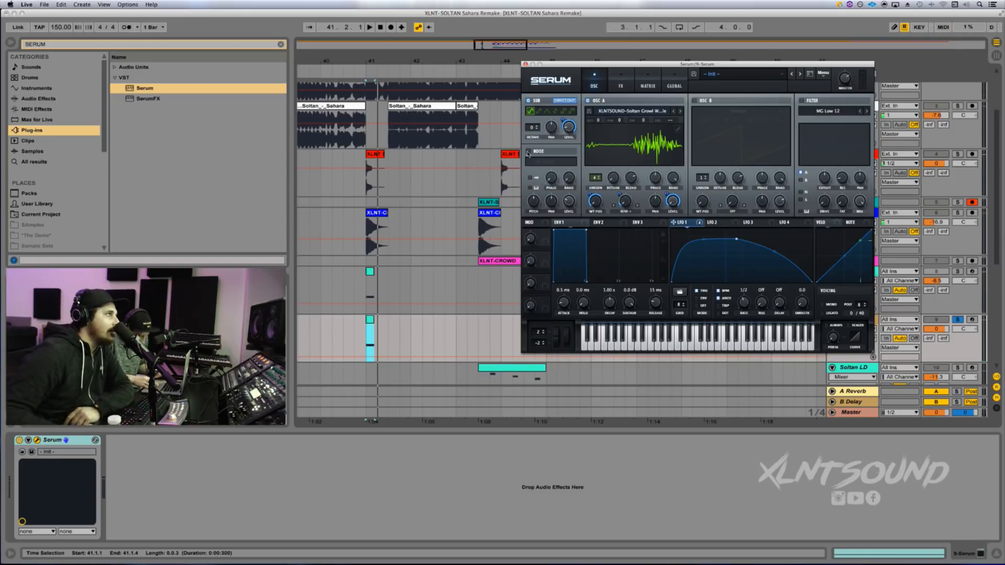
pyautogui.click(540, 161)
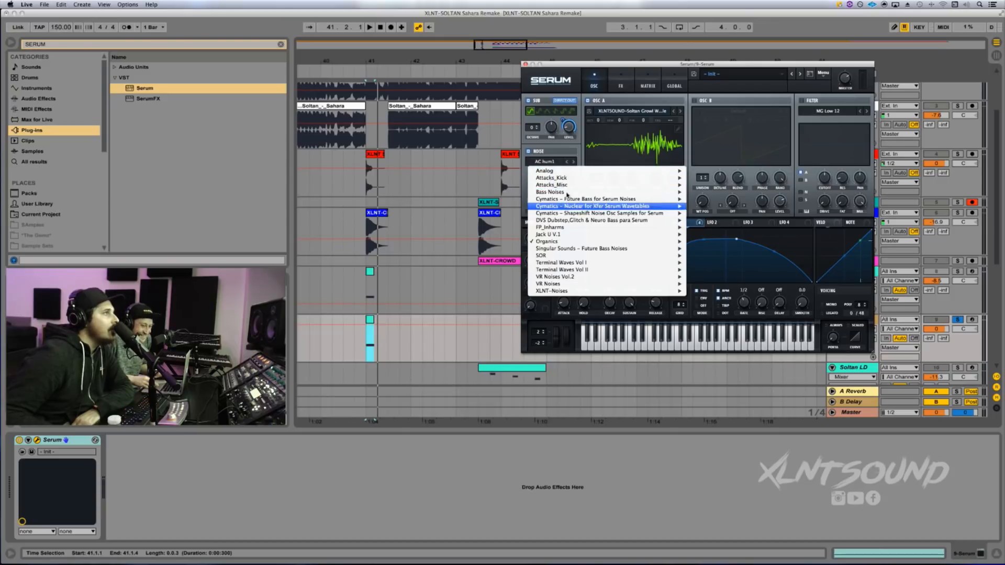
pyautogui.moveTo(568, 174)
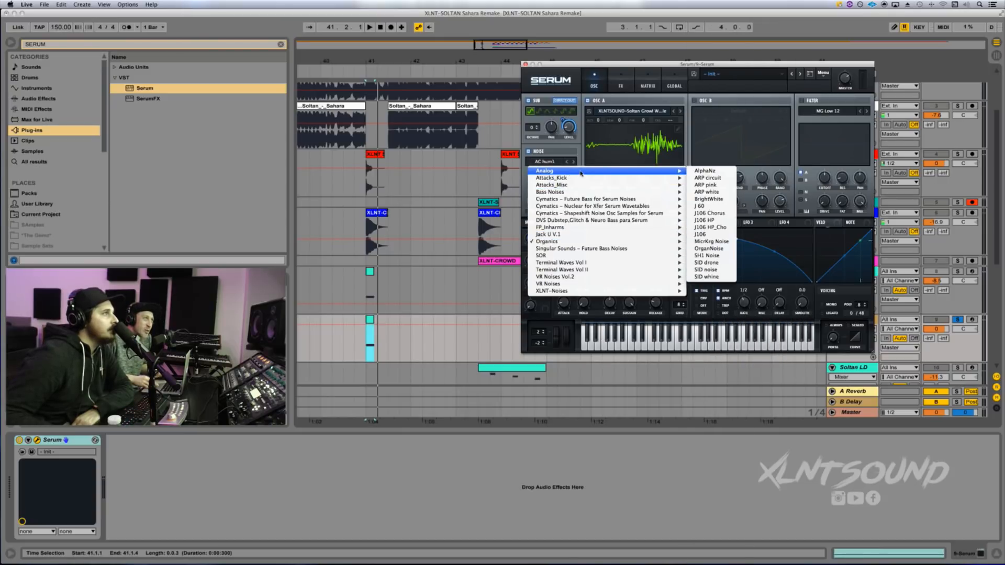
pyautogui.click(708, 199)
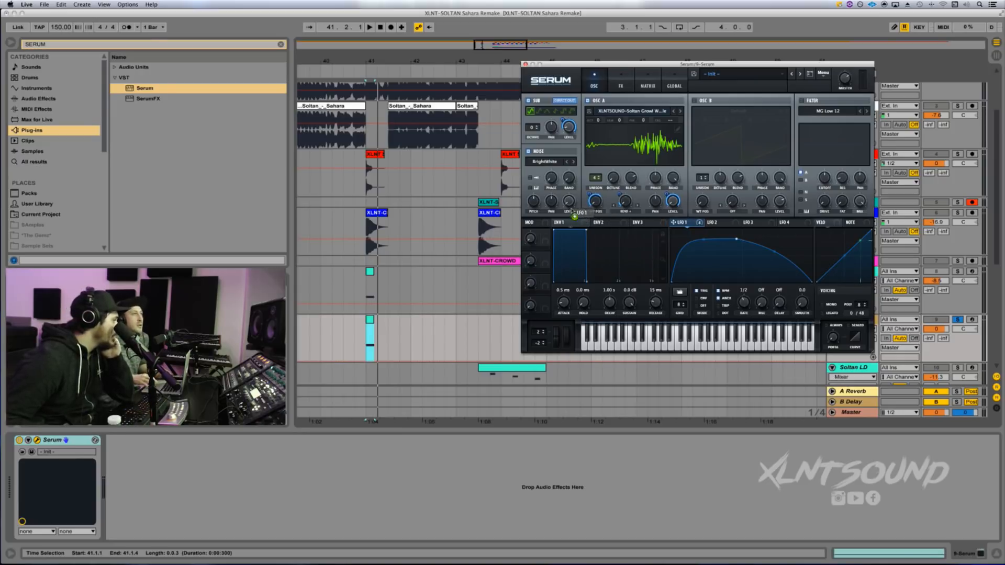
pyautogui.moveTo(564, 197); pyautogui.dragTo(565, 234)
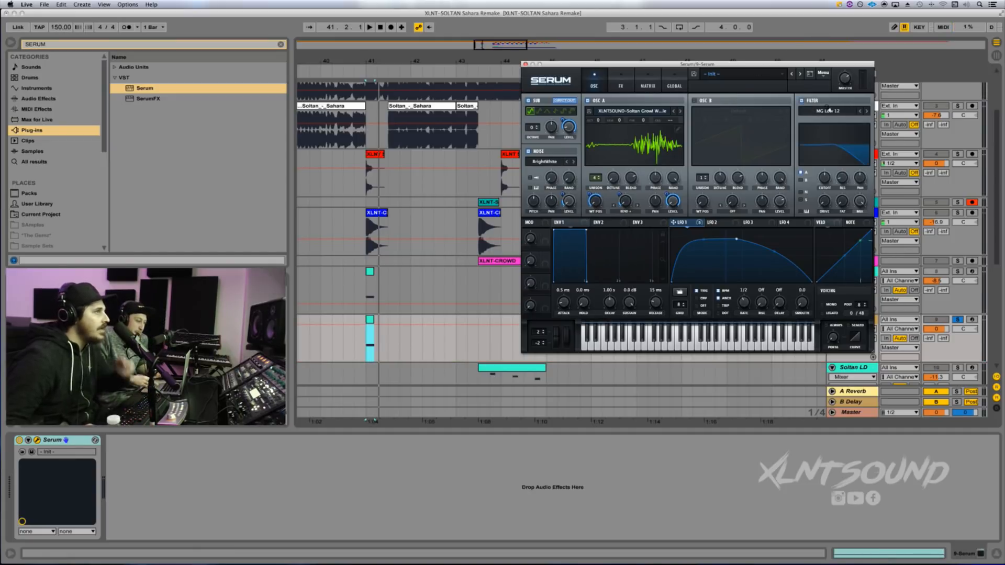
# - Set the enabled filter's type to Bandreject from the Misc group and adjust its cutoff
pyautogui.click(832, 111)
pyautogui.moveTo(826, 135)
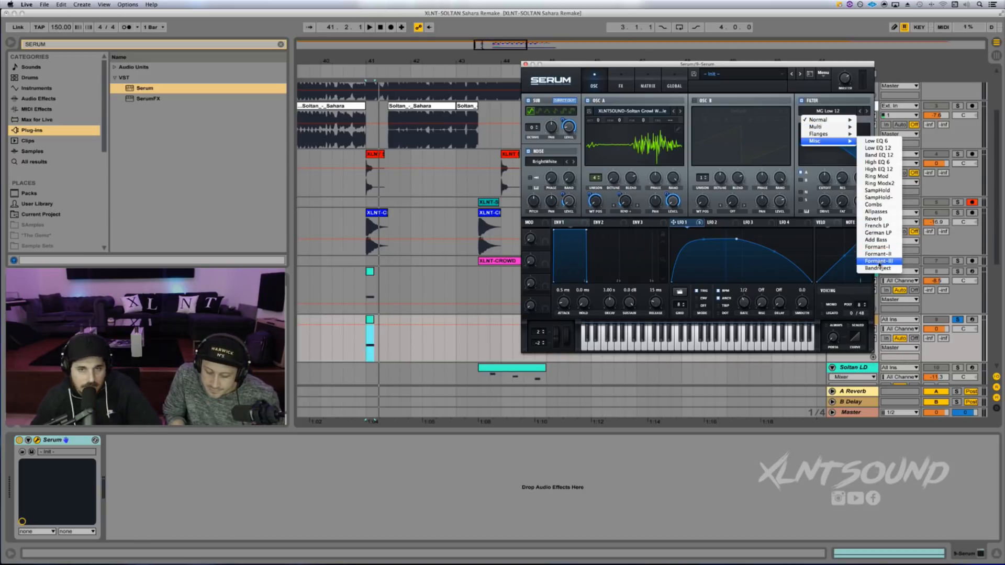
pyautogui.click(878, 268)
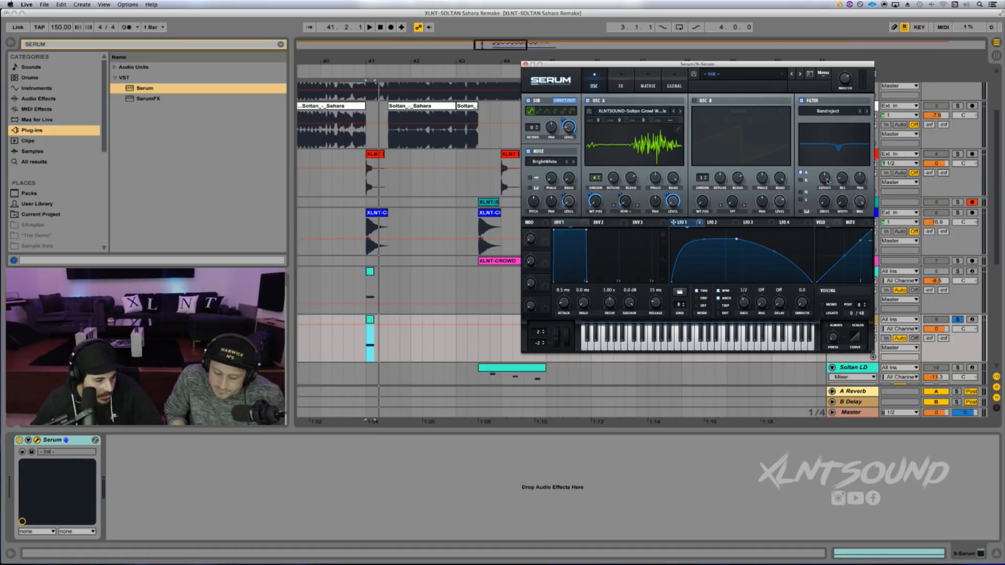
pyautogui.moveTo(827, 181)
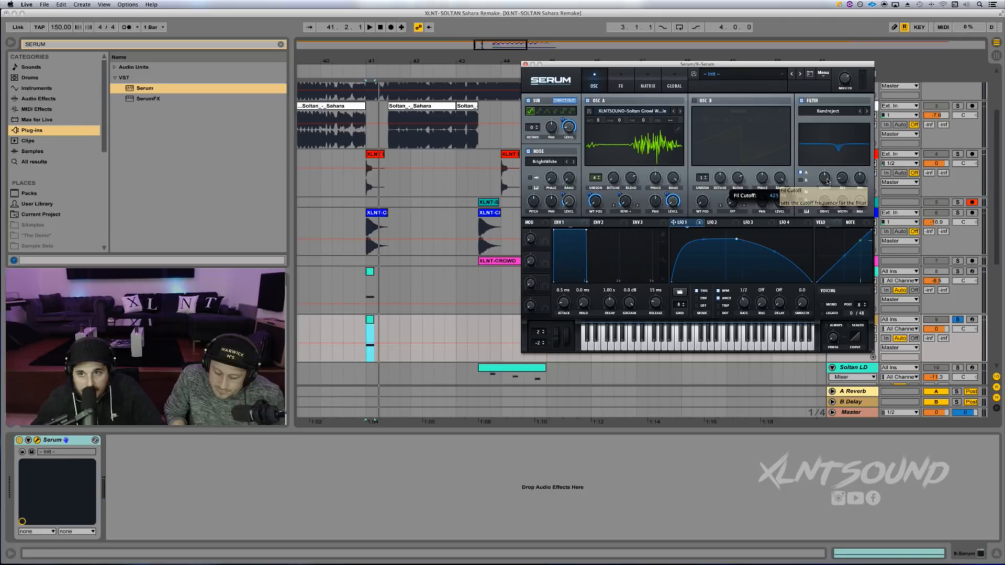
pyautogui.moveTo(827, 181)
pyautogui.mouseDown()
pyautogui.moveTo(828, 197)
pyautogui.moveTo(828, 189)
pyautogui.mouseUp()
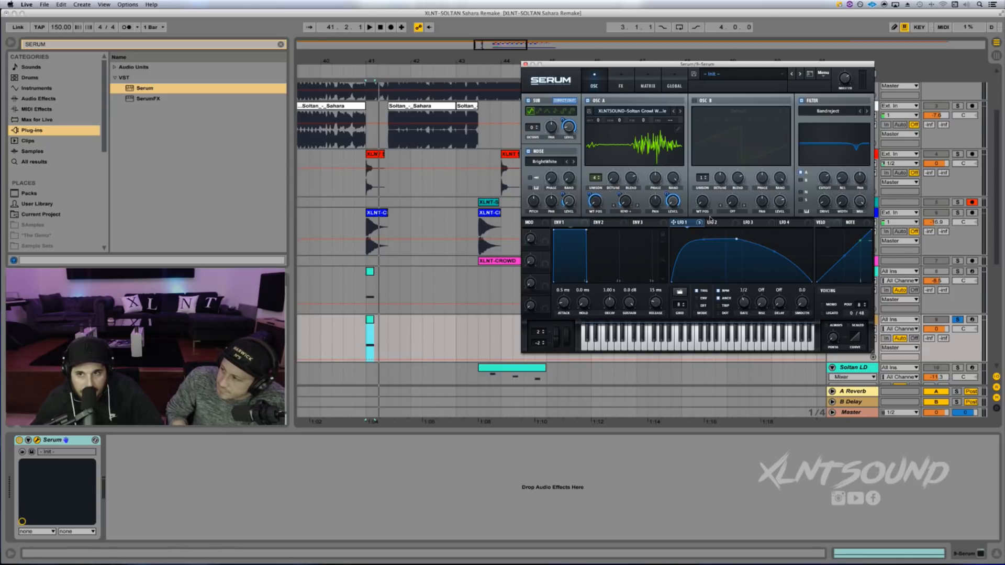
# - Assign LFO 1 to modulate the filter cutoff, set the cutoff to about 102 Hz, and audition the clip
pyautogui.moveTo(700, 226); pyautogui.dragTo(828, 180)
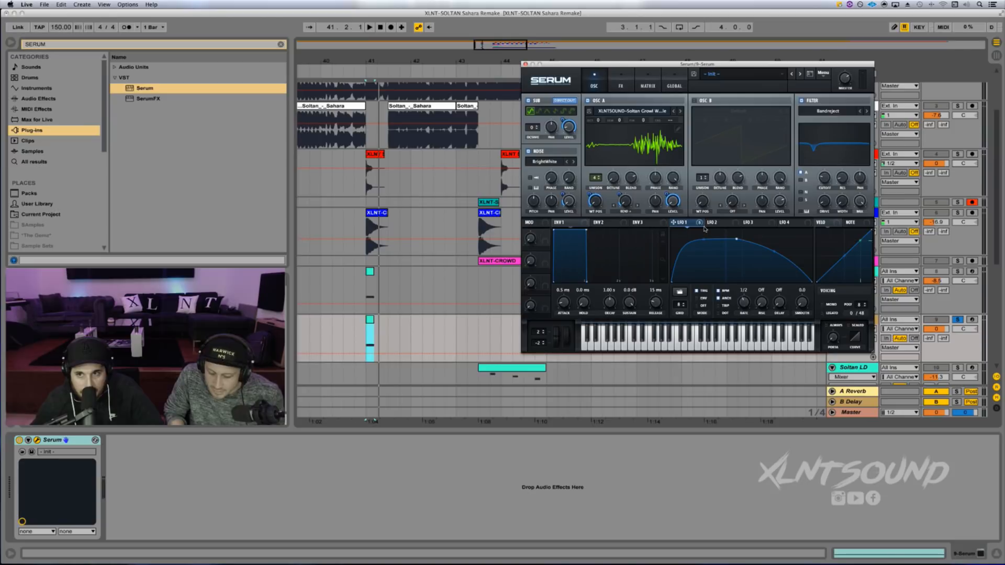
pyautogui.moveTo(824, 179)
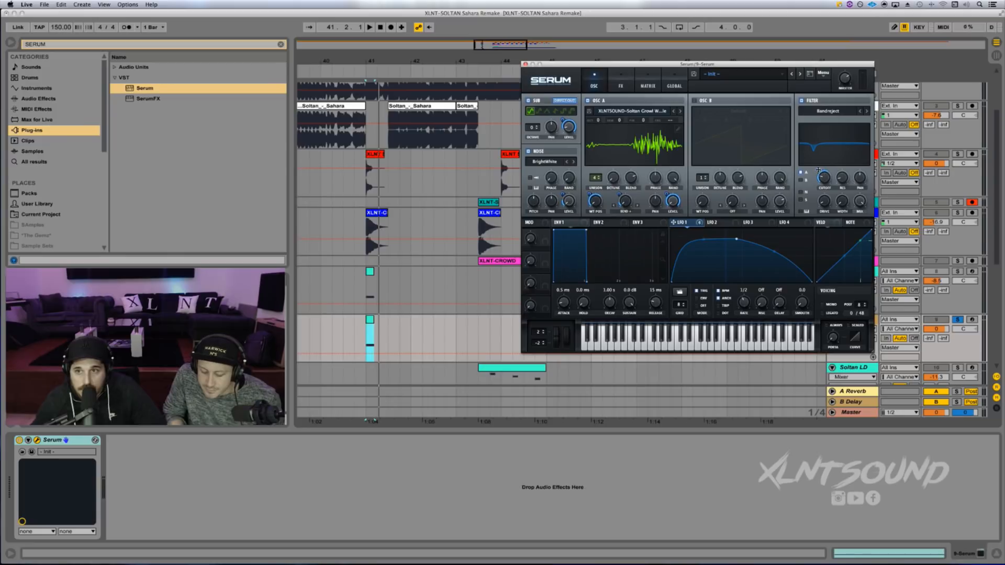
pyautogui.press('space')
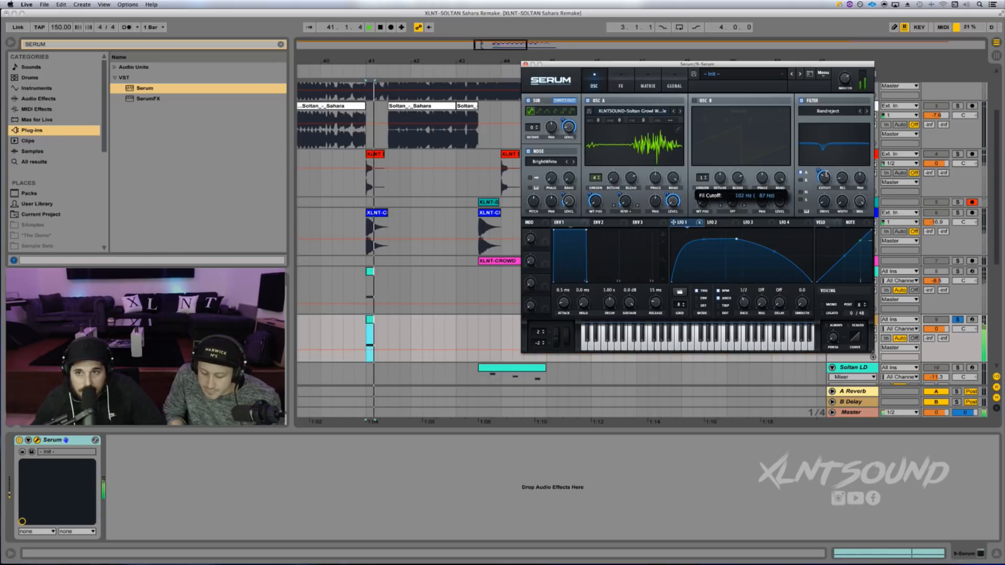
pyautogui.press('space')
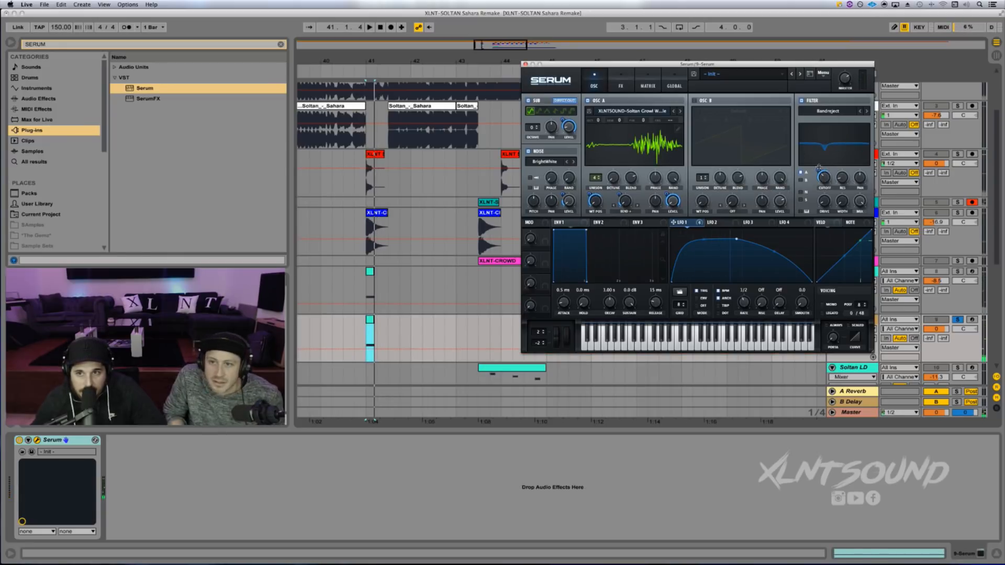
# - Fine-tune the filter cutoff and LFO 1's modulation amount on it, auditioning the clip from bar 41
pyautogui.moveTo(823, 178); pyautogui.dragTo(827, 178)
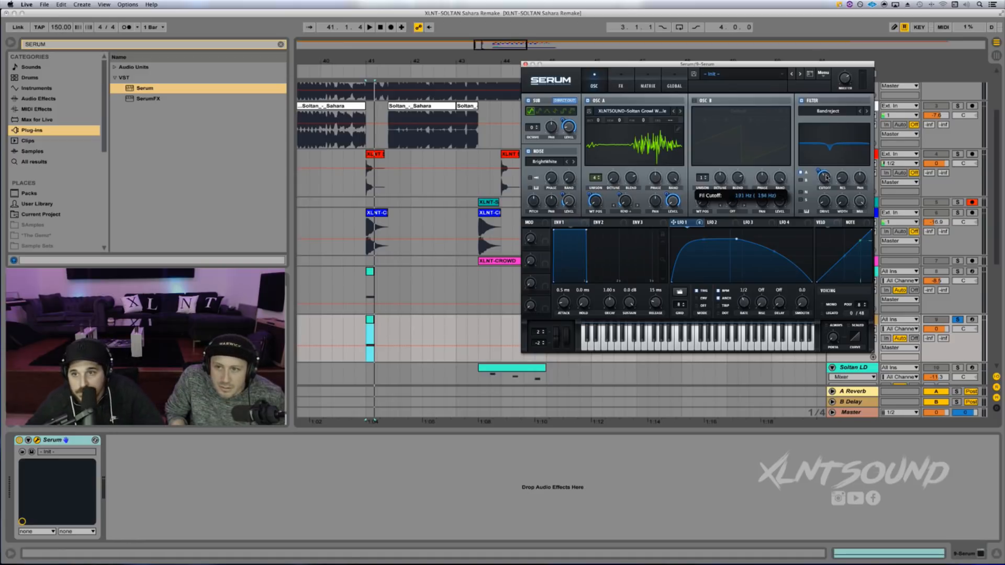
pyautogui.moveTo(827, 177); pyautogui.dragTo(823, 178)
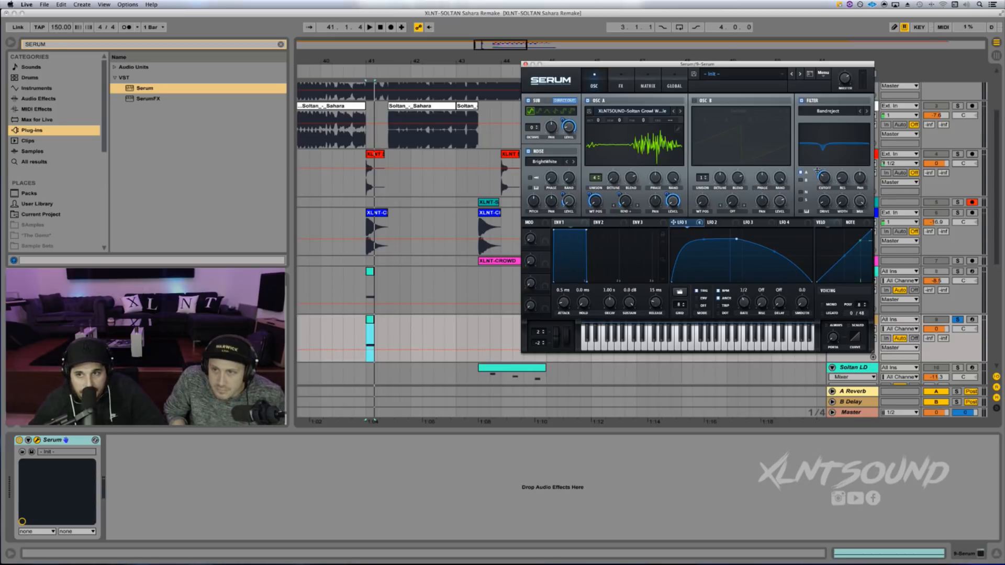
pyautogui.moveTo(817, 171); pyautogui.dragTo(818, 177)
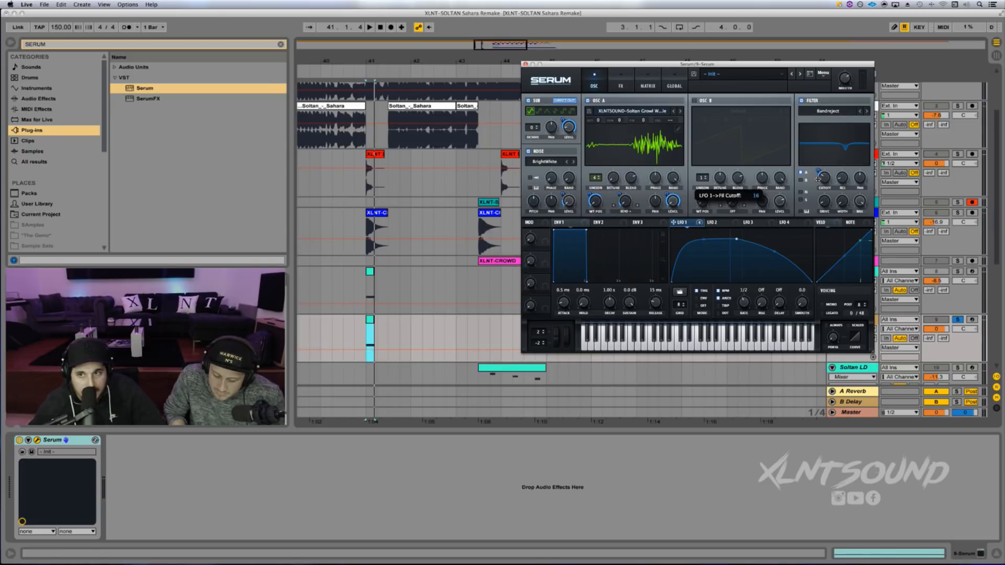
pyautogui.press('space')
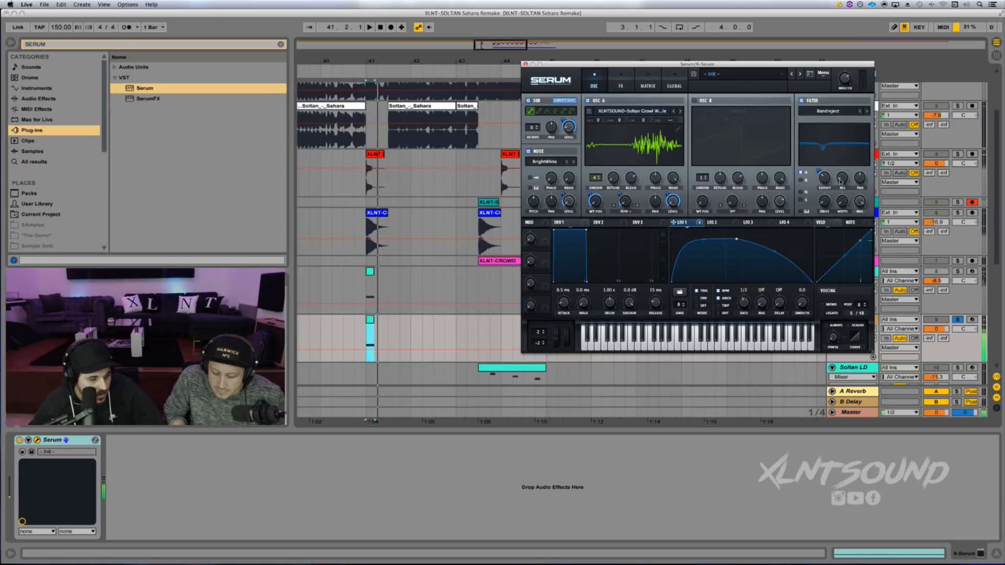
pyautogui.press('space')
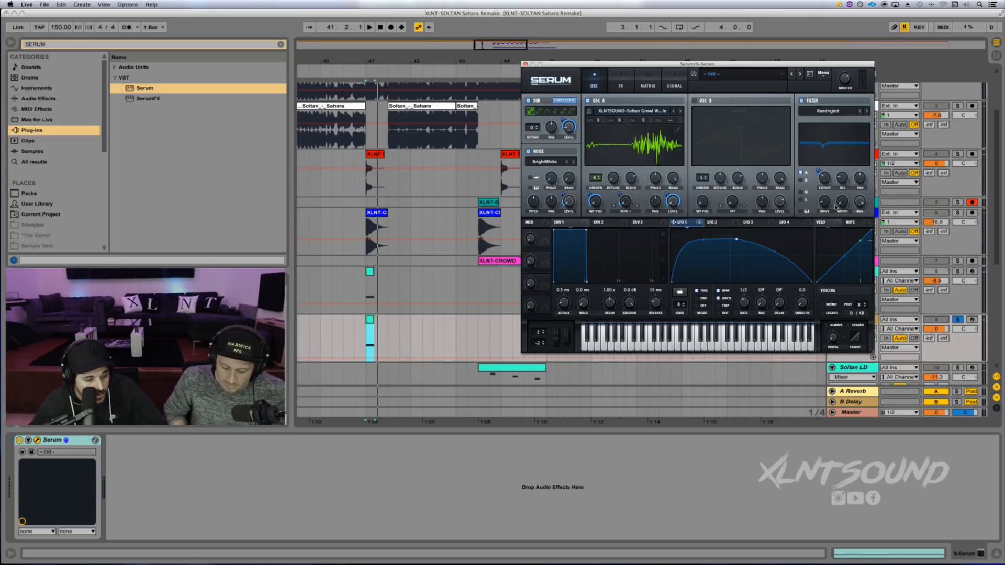
# - Widen the Bandreject filter's notch, turn on the filter's key tracking, and audition the clip
pyautogui.moveTo(844, 207); pyautogui.dragTo(841, 177)
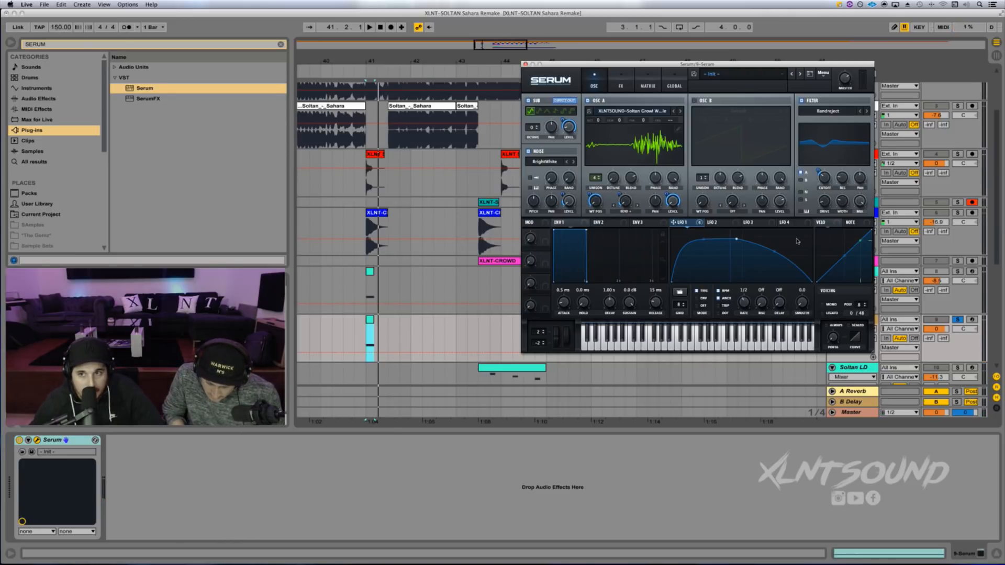
pyautogui.press('space')
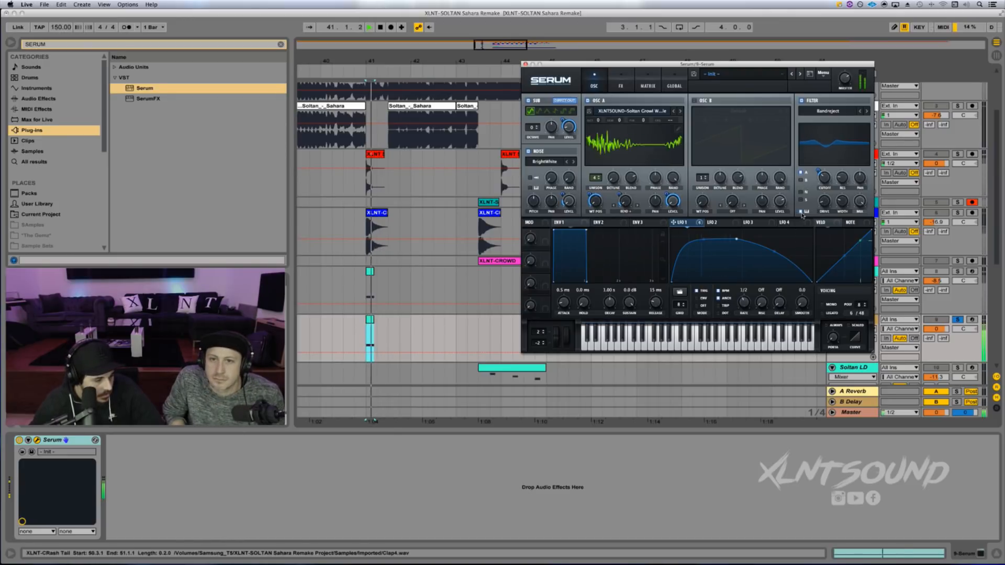
pyautogui.press('space')
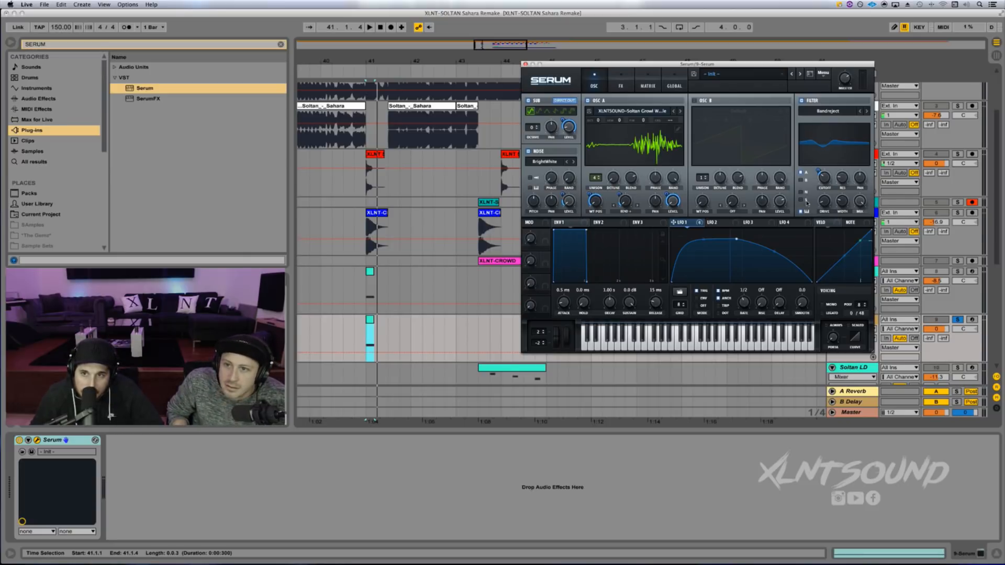
# - Enable Mono and Legato voicing with always-on portamento of about 80 ms, then arm the Serum track and play test notes
pyautogui.moveTo(824, 179)
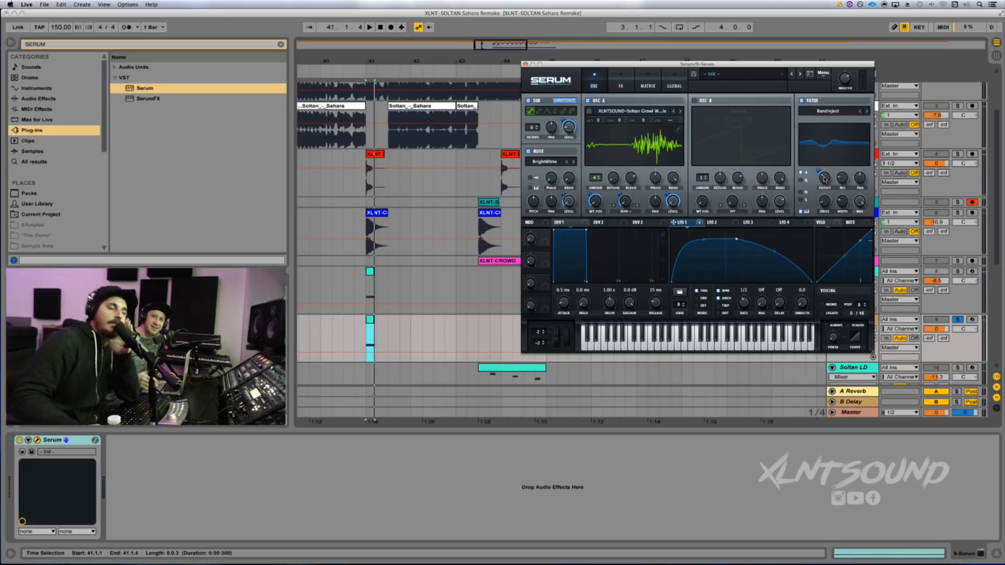
pyautogui.click(822, 304)
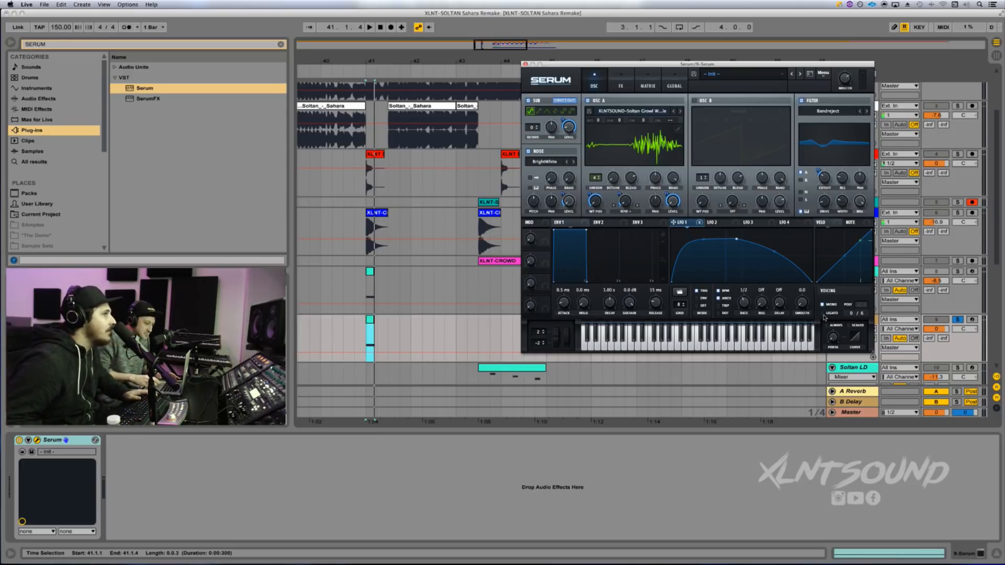
pyautogui.moveTo(828, 329)
pyautogui.mouseDown()
pyautogui.moveTo(836, 297)
pyautogui.moveTo(837, 333)
pyautogui.mouseUp()
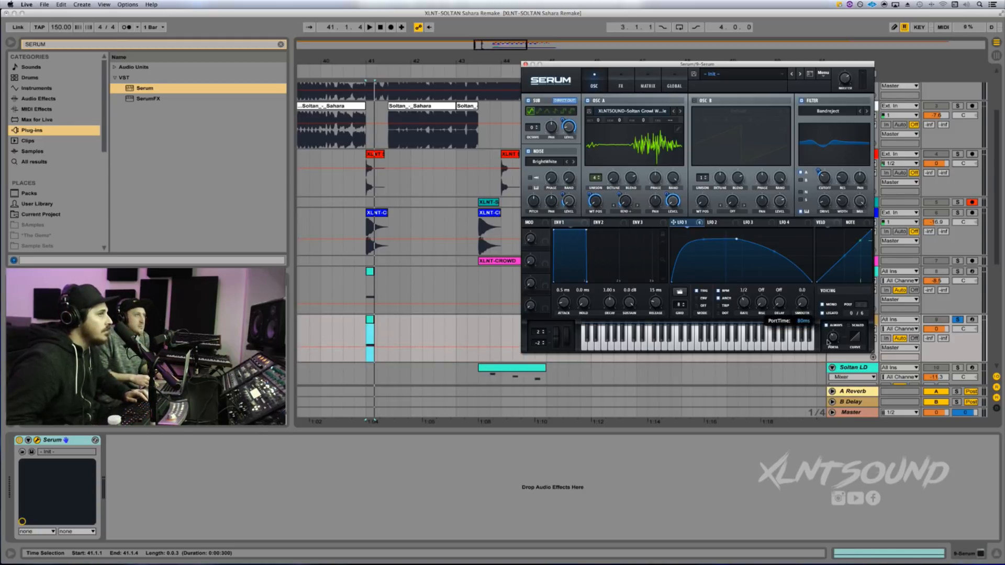
pyautogui.click(971, 319)
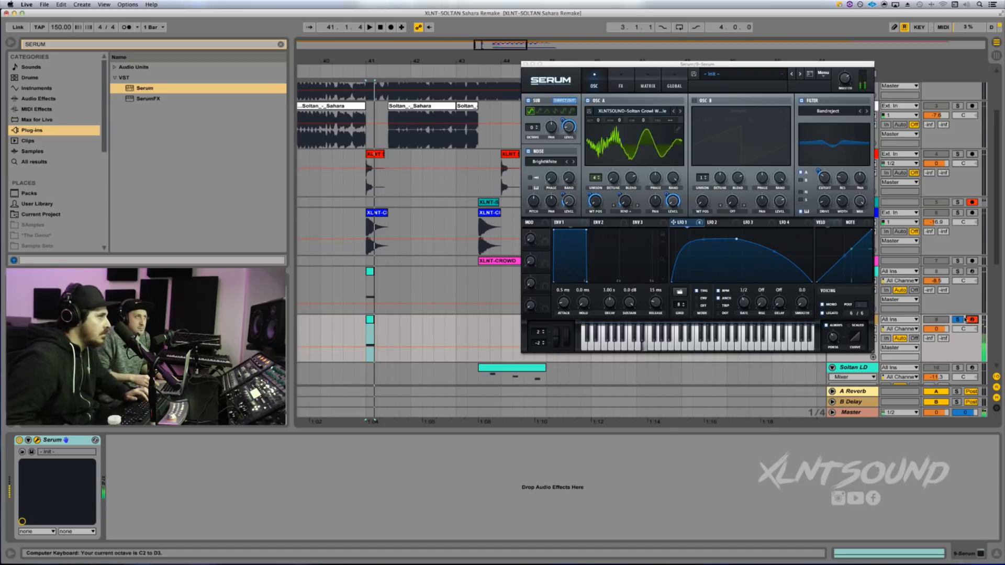
pyautogui.press('z')
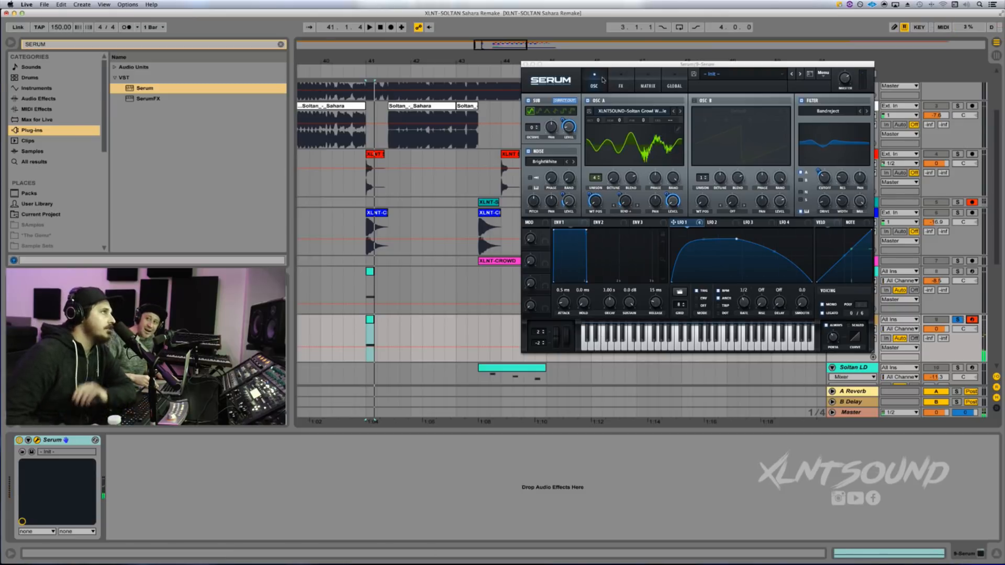
# - Enable the Hyper/Dimension effect, assign LFO 1 to the Hyper mix, and set the Dimension mix to about 14%
pyautogui.click(623, 83)
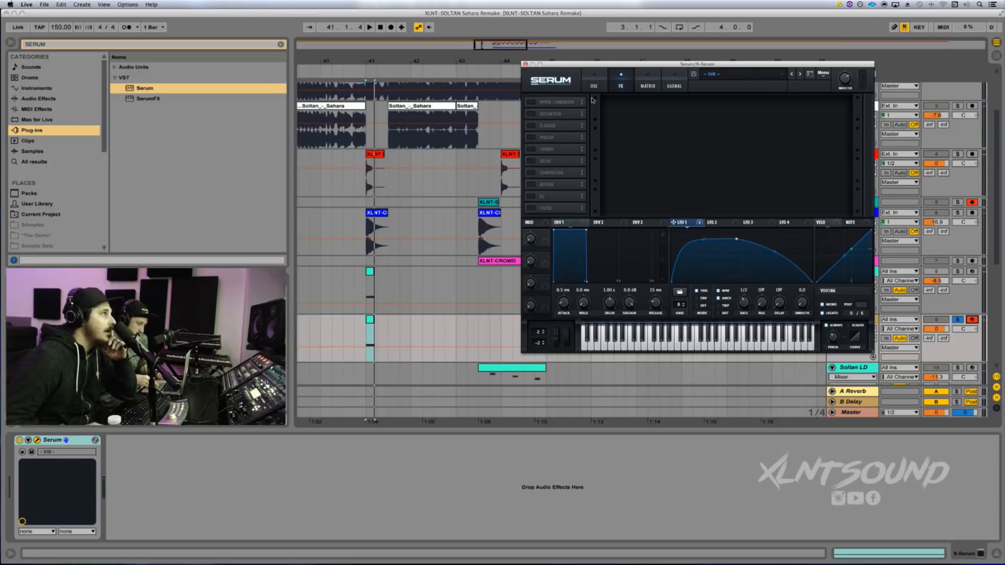
pyautogui.click(531, 102)
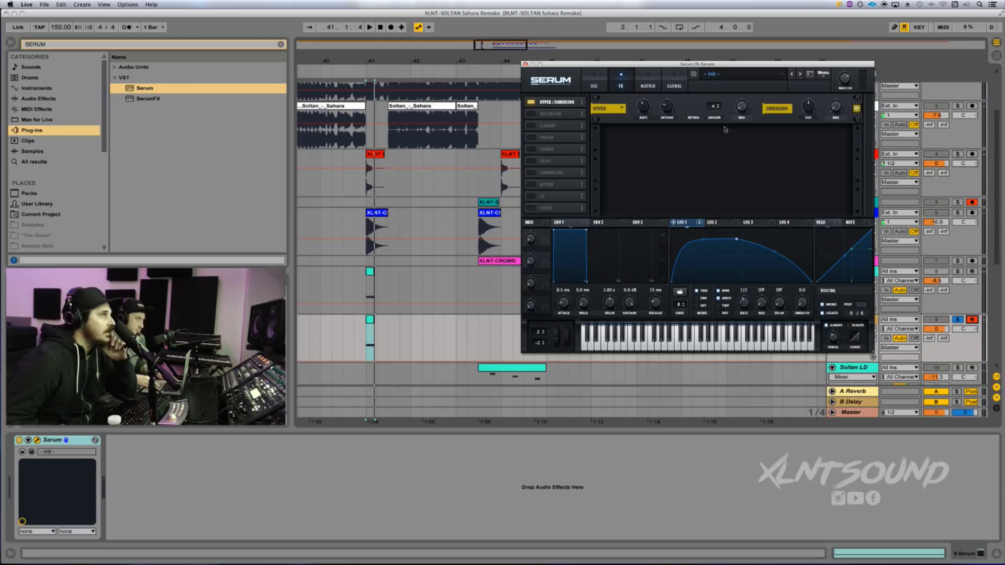
pyautogui.moveTo(682, 223); pyautogui.dragTo(737, 134)
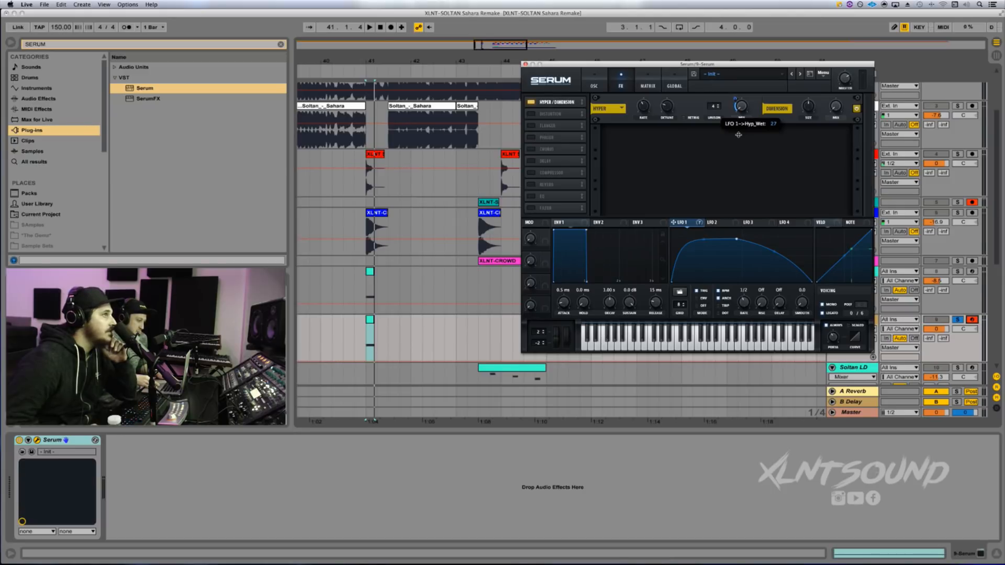
pyautogui.moveTo(738, 134); pyautogui.dragTo(738, 140)
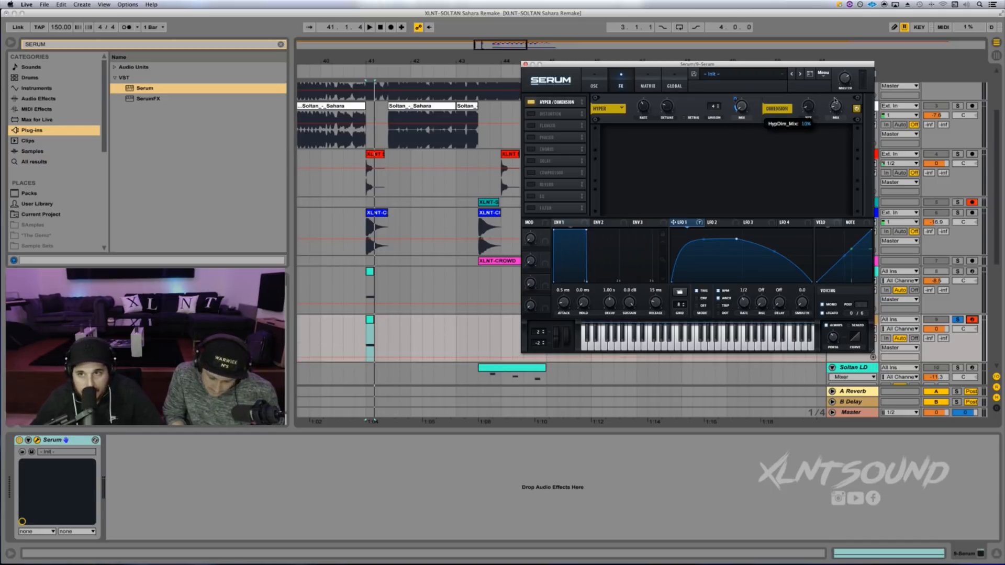
pyautogui.moveTo(835, 99); pyautogui.dragTo(835, 96)
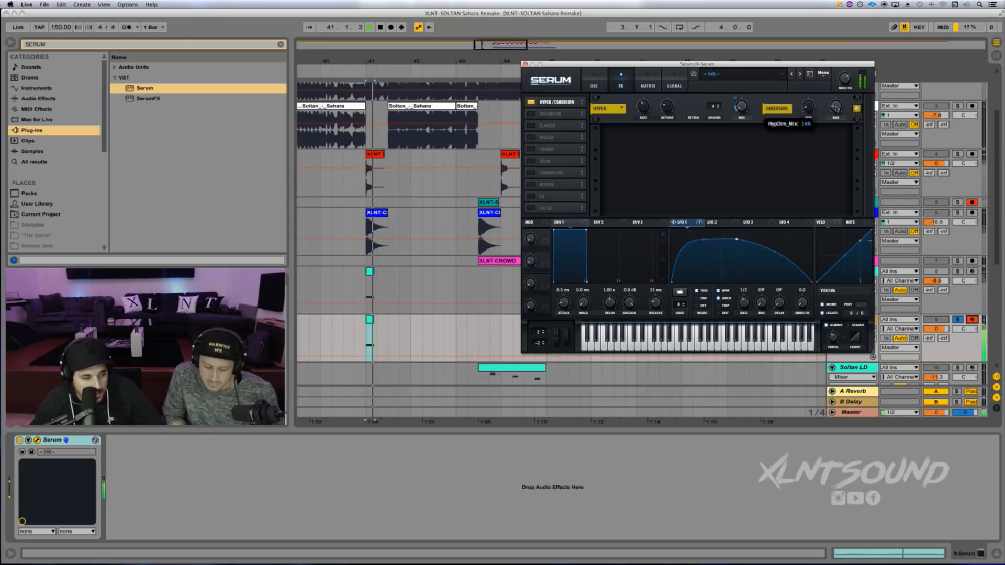
# - Enable the Tube Distortion effect with about 75% drive, then unsolo the growl track and audition the clip in the mix
pyautogui.click(531, 114)
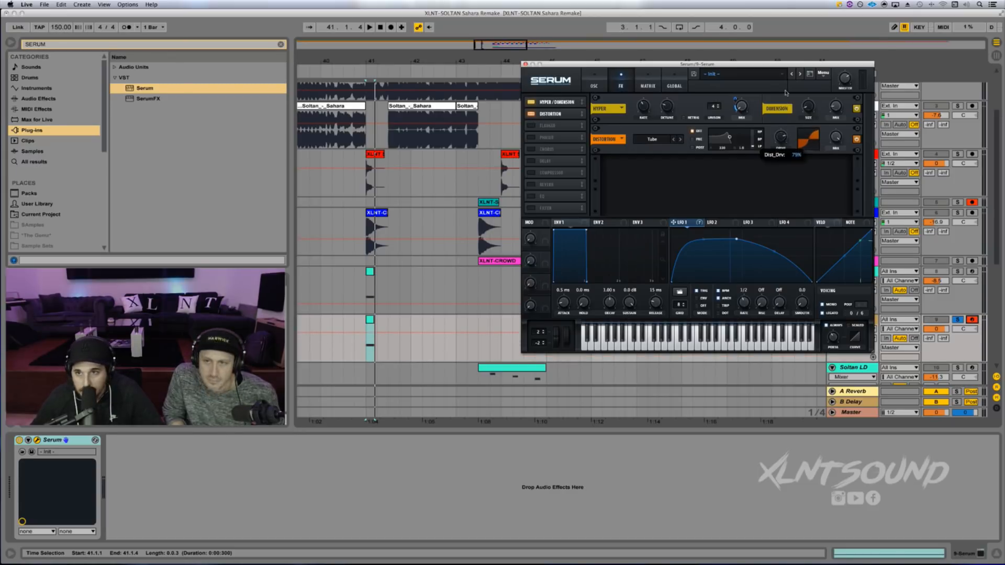
pyautogui.moveTo(781, 138); pyautogui.dragTo(787, 86)
pyautogui.press('space')
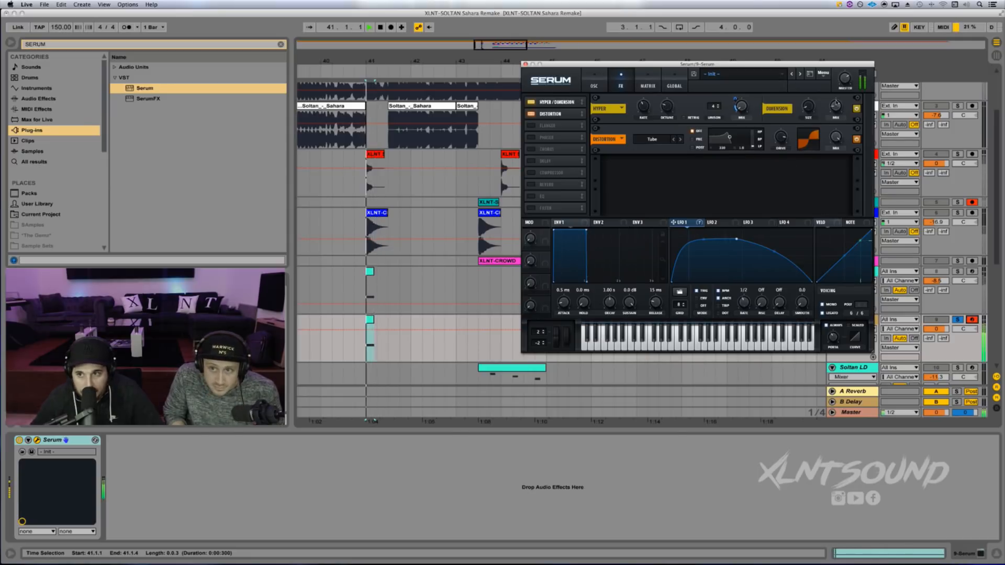
pyautogui.press('space')
pyautogui.click(957, 320)
pyautogui.press('space')
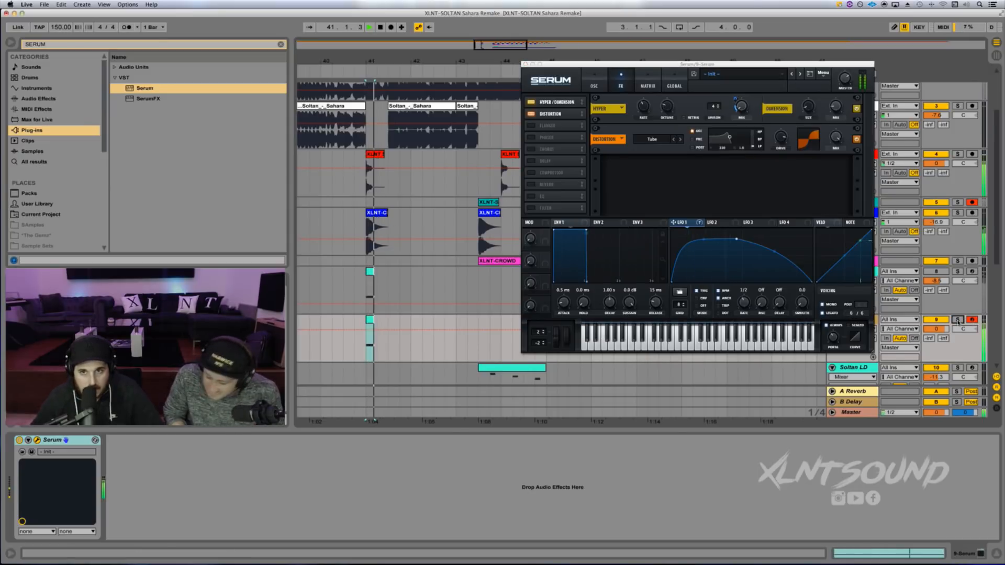
pyautogui.press('space')
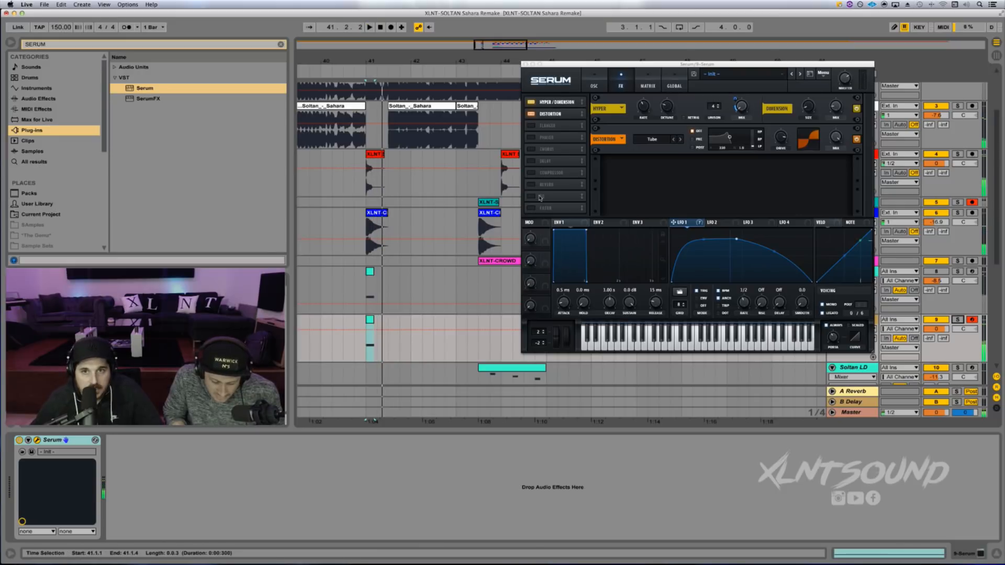
# - Enable the Phaser effect, set its mix to about 57%, and lower its frequency
pyautogui.click(531, 137)
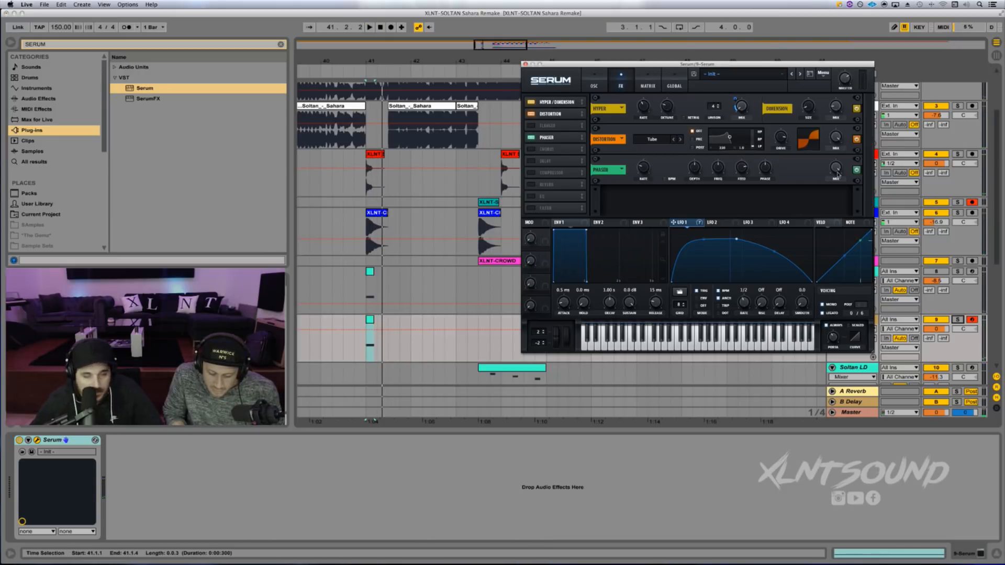
pyautogui.moveTo(838, 173); pyautogui.dragTo(834, 208)
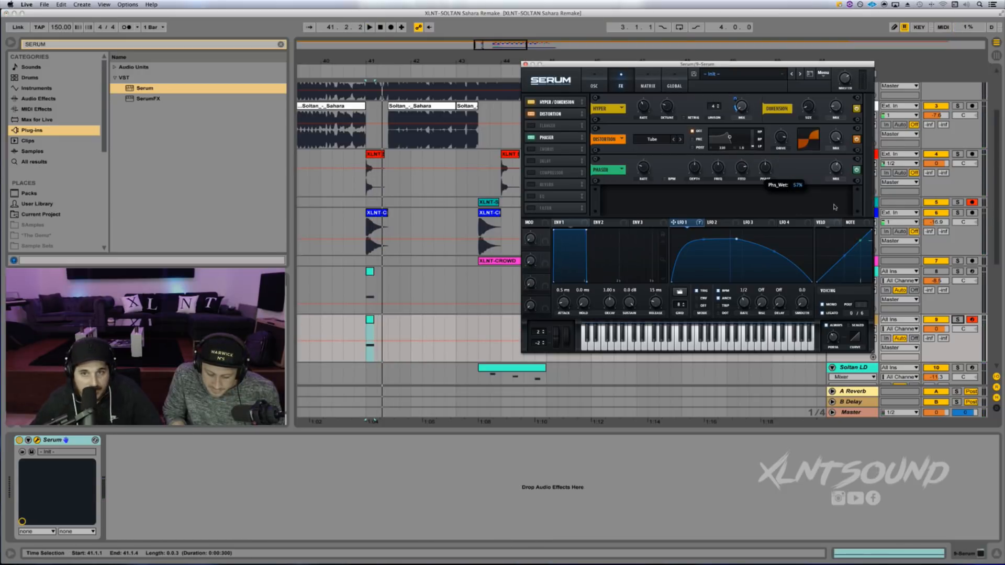
pyautogui.click(719, 169)
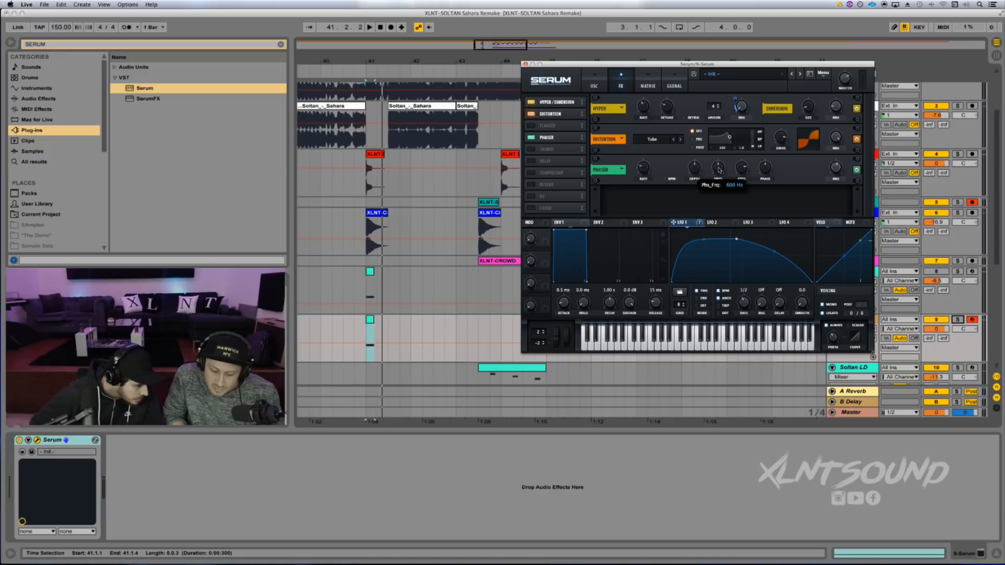
pyautogui.moveTo(719, 169); pyautogui.dragTo(718, 197)
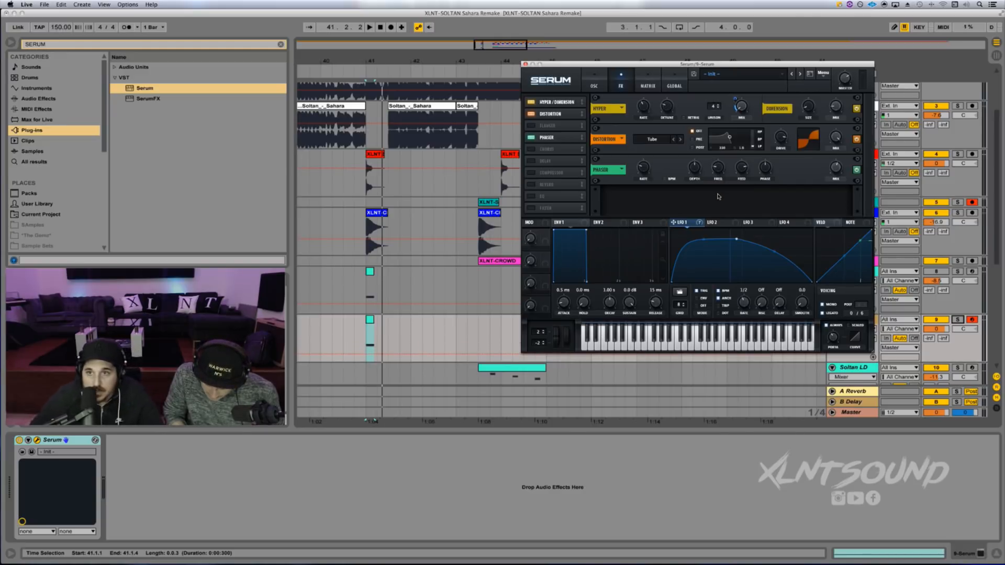
pyautogui.click(720, 174)
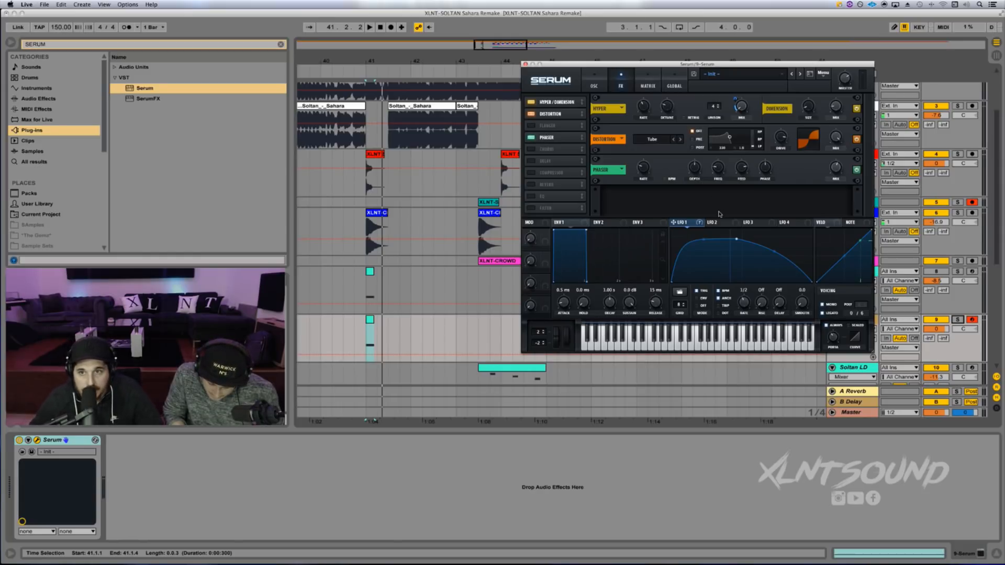
# - Assign LFO 1 to modulate the Phaser frequency and lower the Phaser's rate
pyautogui.moveTo(701, 224); pyautogui.dragTo(718, 168)
pyautogui.moveTo(712, 162); pyautogui.dragTo(710, 195)
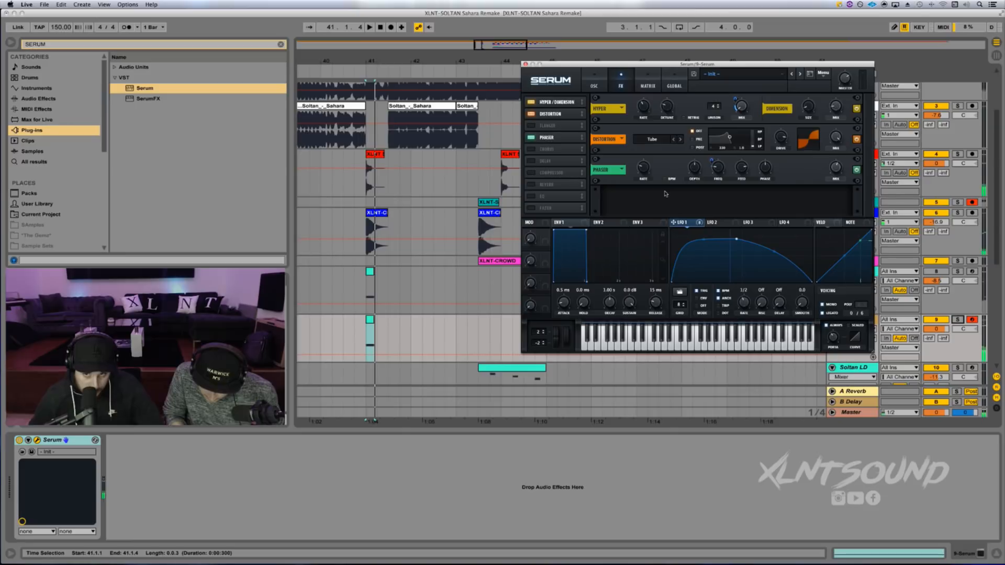
pyautogui.moveTo(639, 168); pyautogui.dragTo(639, 212)
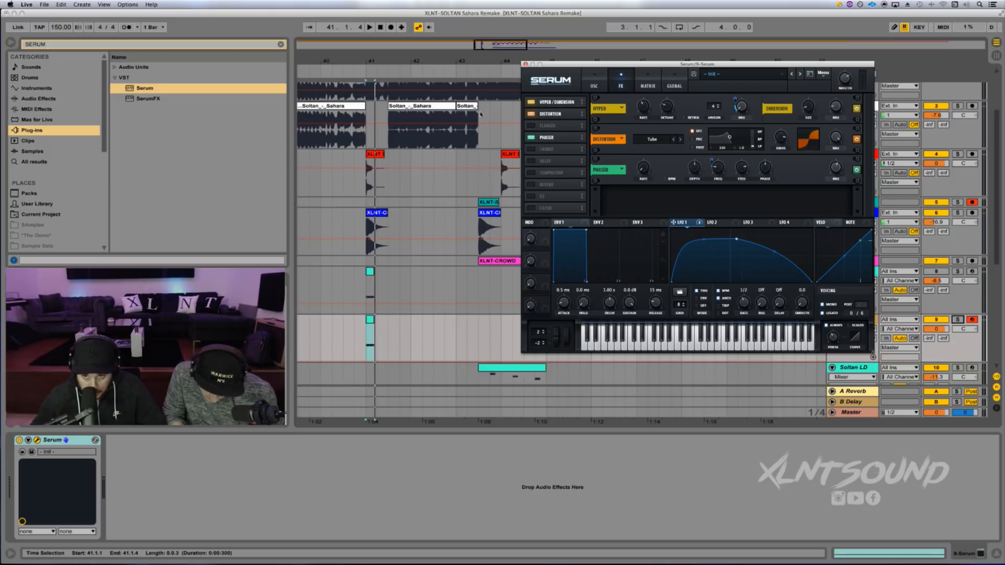
# - Enable the Chorus effect and reduce its mix
pyautogui.click(531, 149)
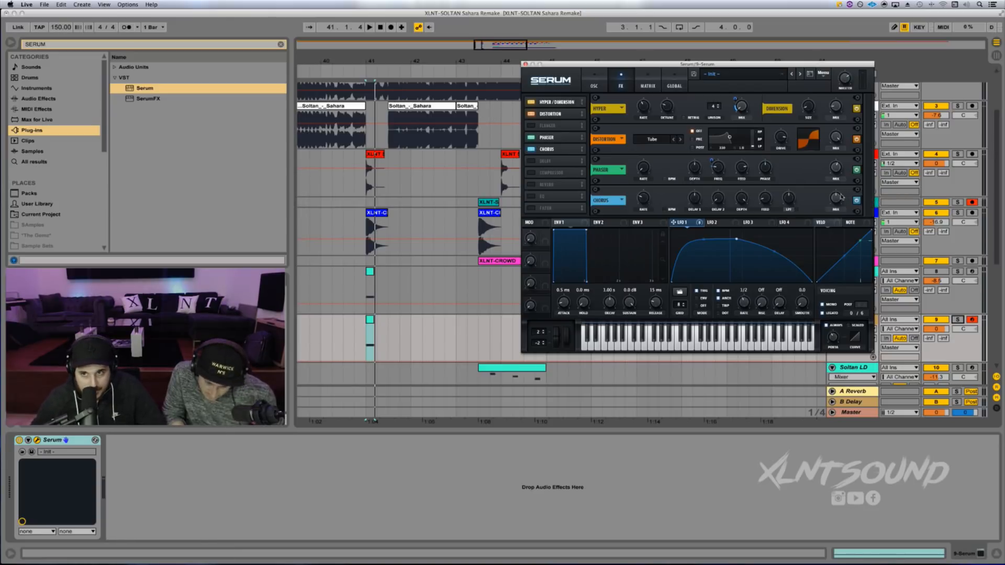
pyautogui.moveTo(841, 197); pyautogui.dragTo(840, 213)
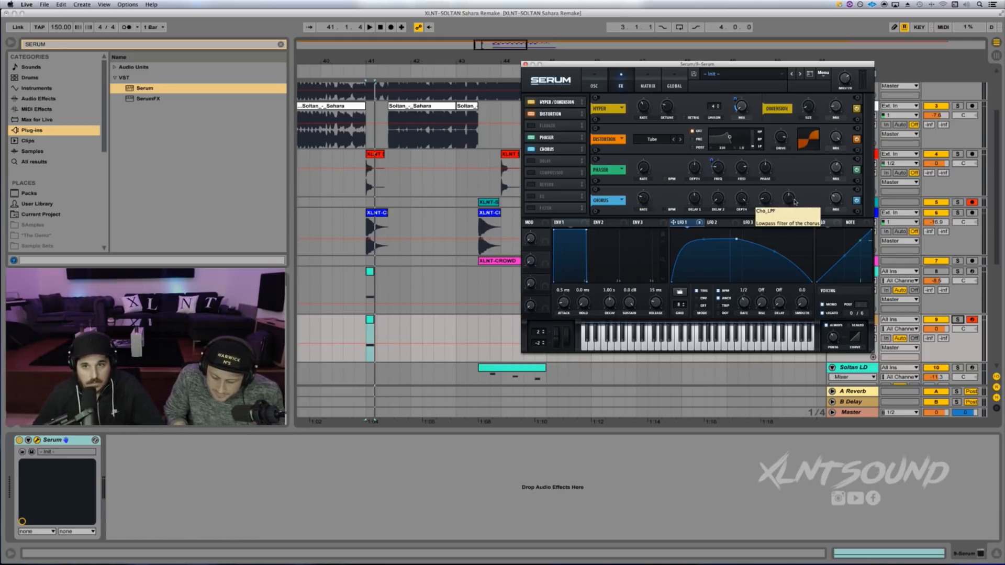
# - Enable the Delay without BPM sync, set both delay times to 1.00 ms, raise its filter frequency, and audition the clip
pyautogui.click(531, 161)
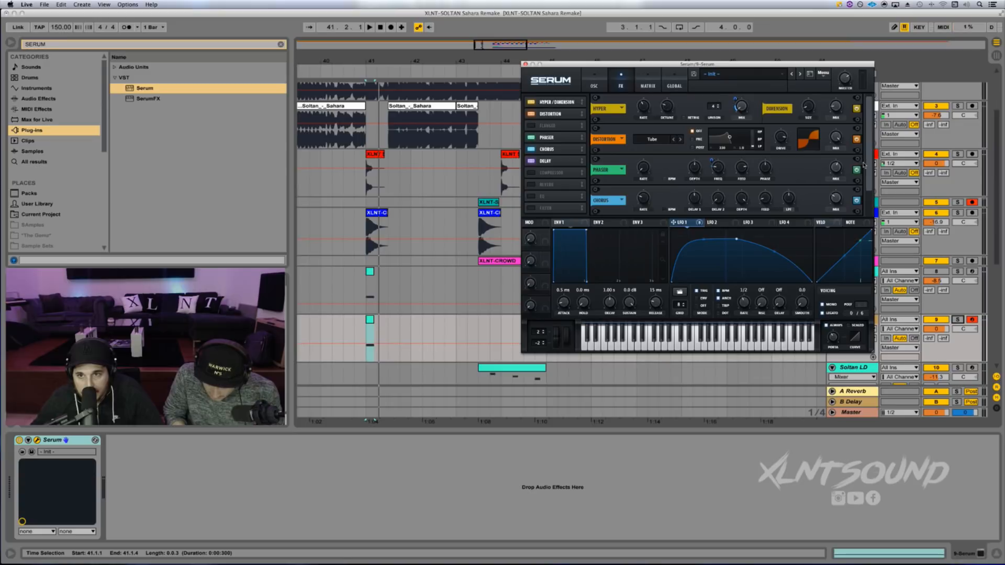
pyautogui.scroll(-2, 842, 211)
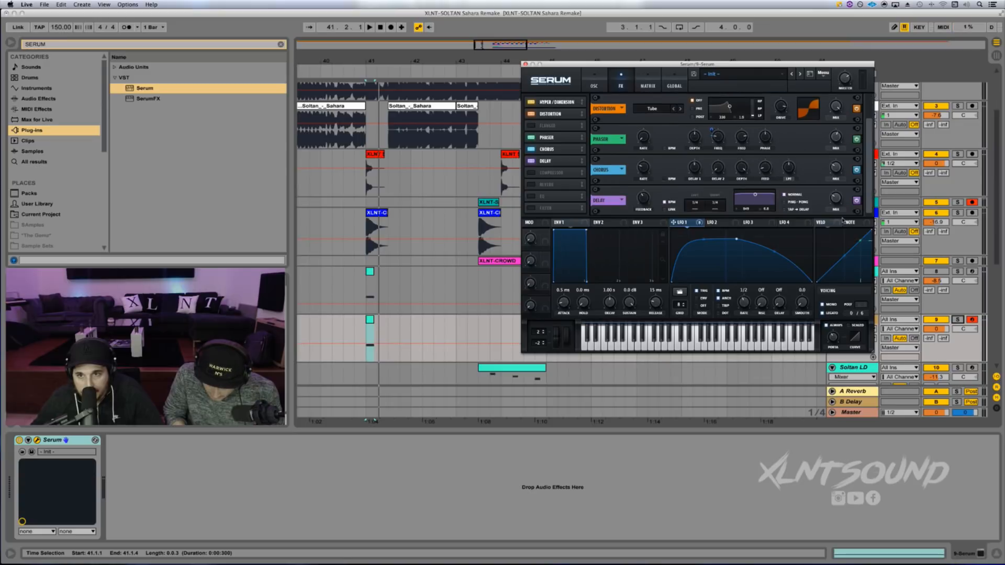
pyautogui.click(664, 202)
pyautogui.moveTo(714, 203); pyautogui.dragTo(723, 343)
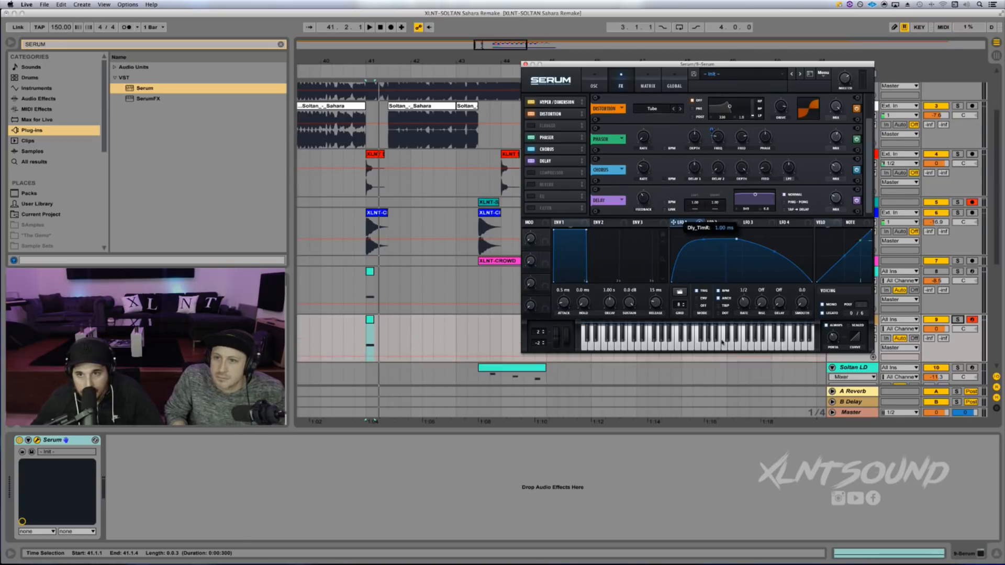
pyautogui.moveTo(702, 209); pyautogui.dragTo(775, 209)
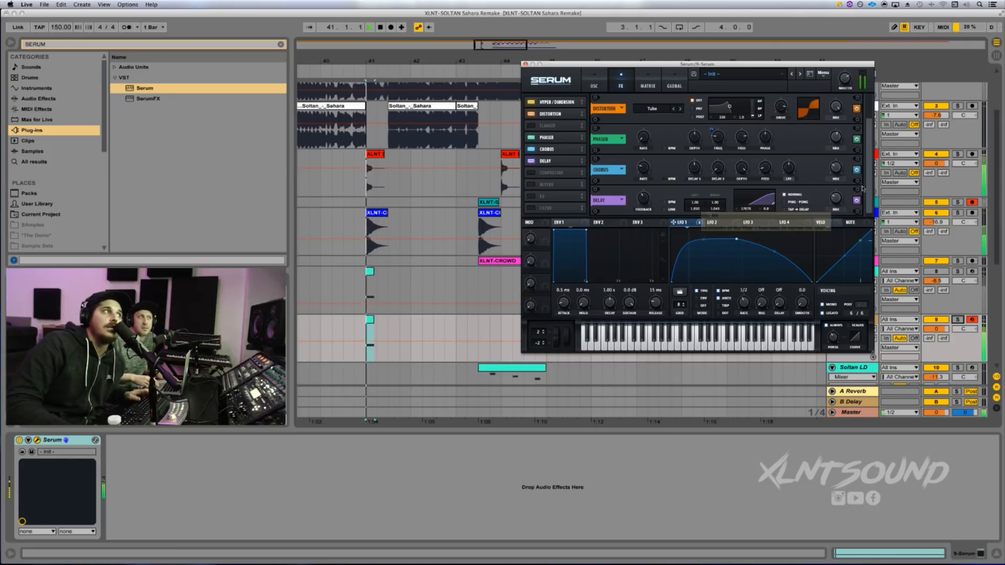
pyautogui.press('space')
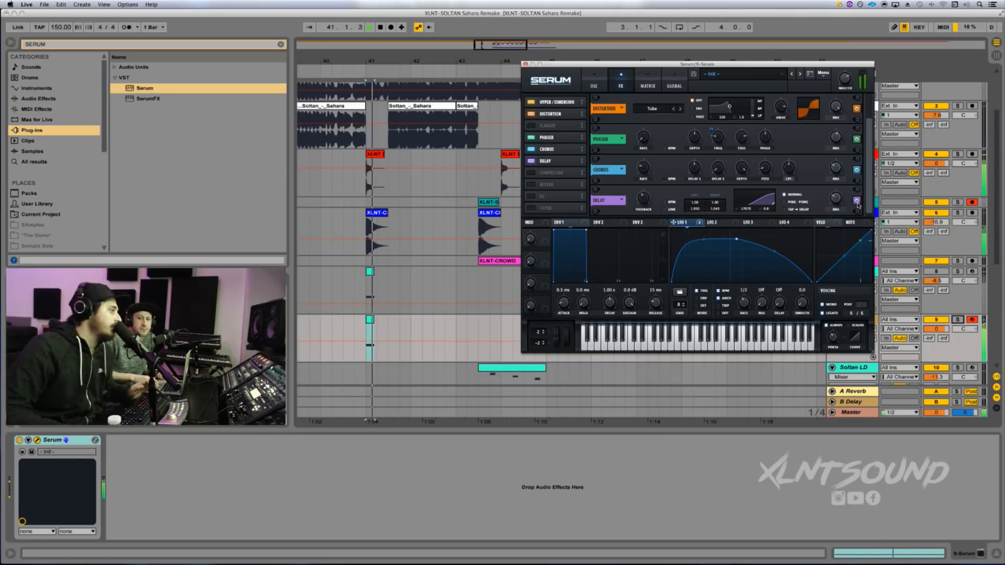
pyautogui.press('space')
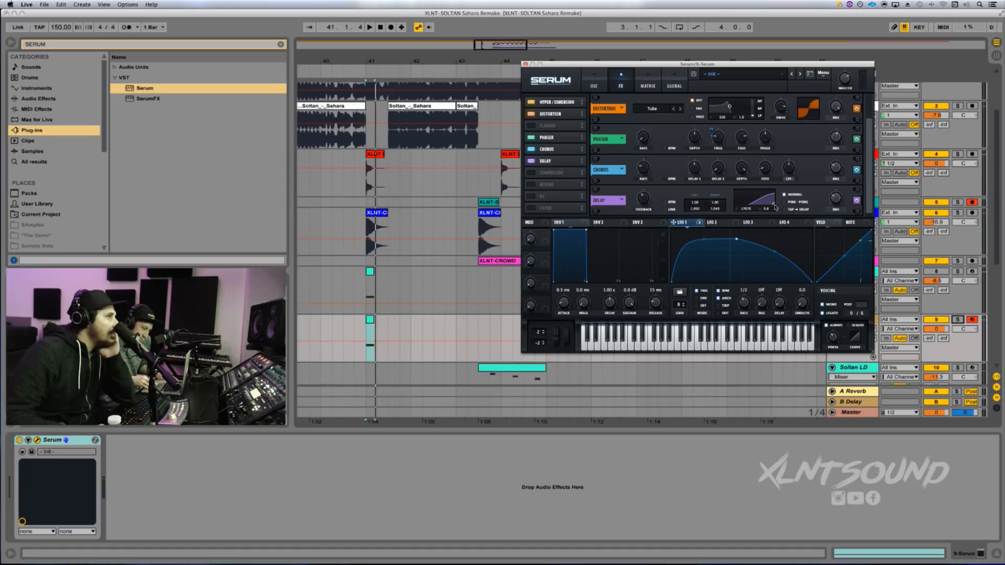
# - Fine-tune the Delay's filter curve and slightly raise the right channel's time offset
pyautogui.moveTo(773, 206); pyautogui.dragTo(772, 204)
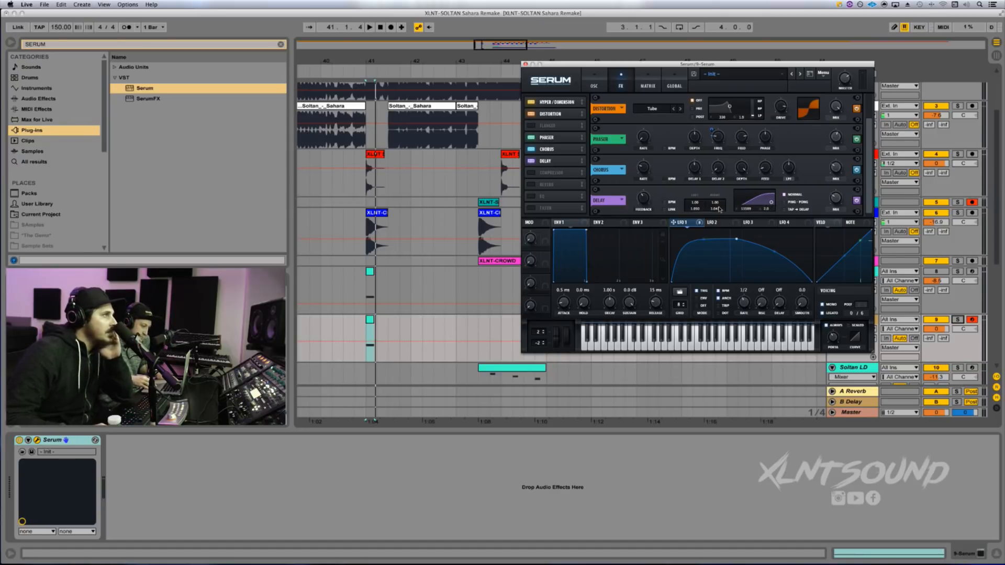
pyautogui.moveTo(712, 211)
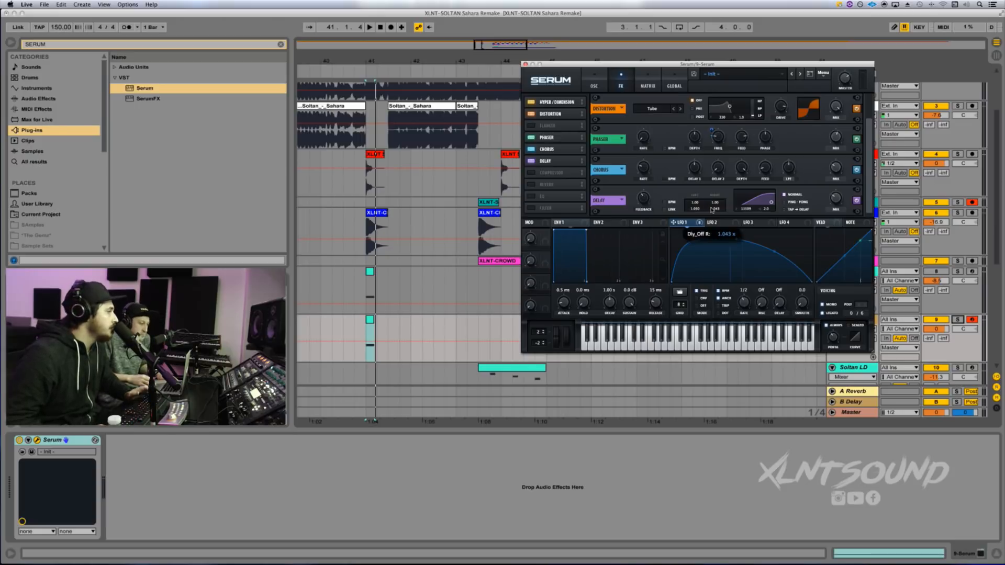
pyautogui.moveTo(712, 211); pyautogui.dragTo(712, 209)
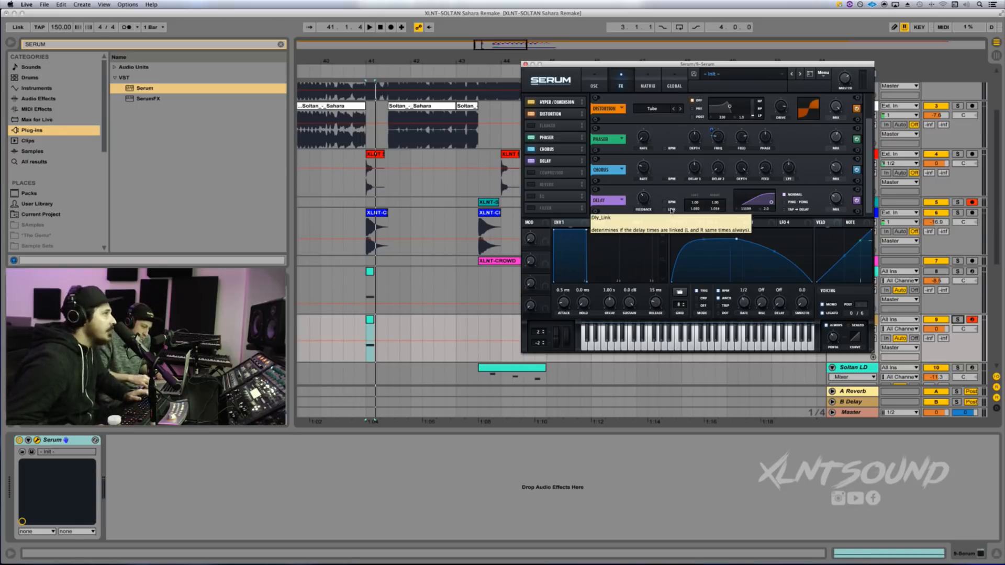
# - Enable the Compressor in multiband mode, raise its gain, and audition the clip
pyautogui.click(534, 174)
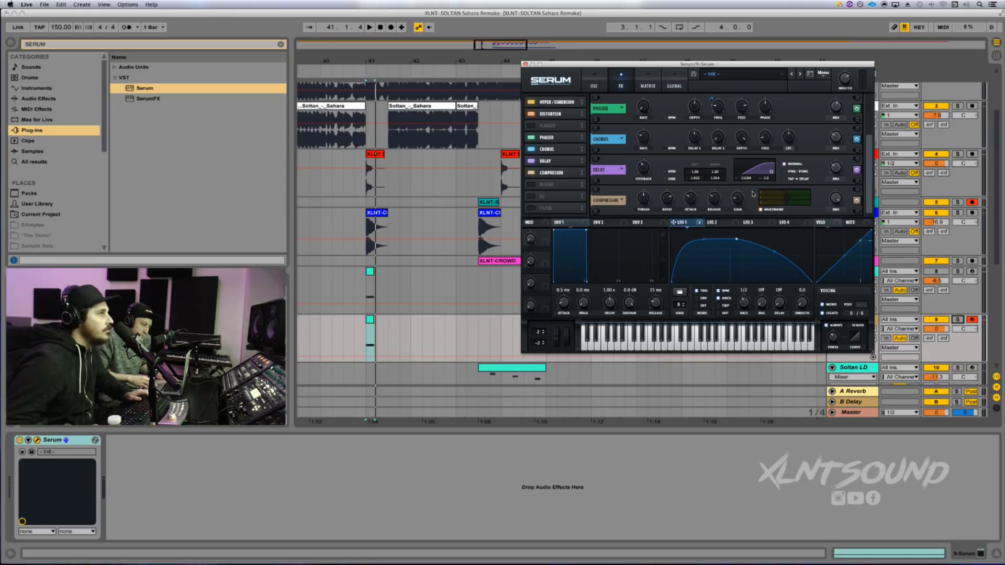
pyautogui.moveTo(738, 196); pyautogui.dragTo(735, 187)
pyautogui.press('space')
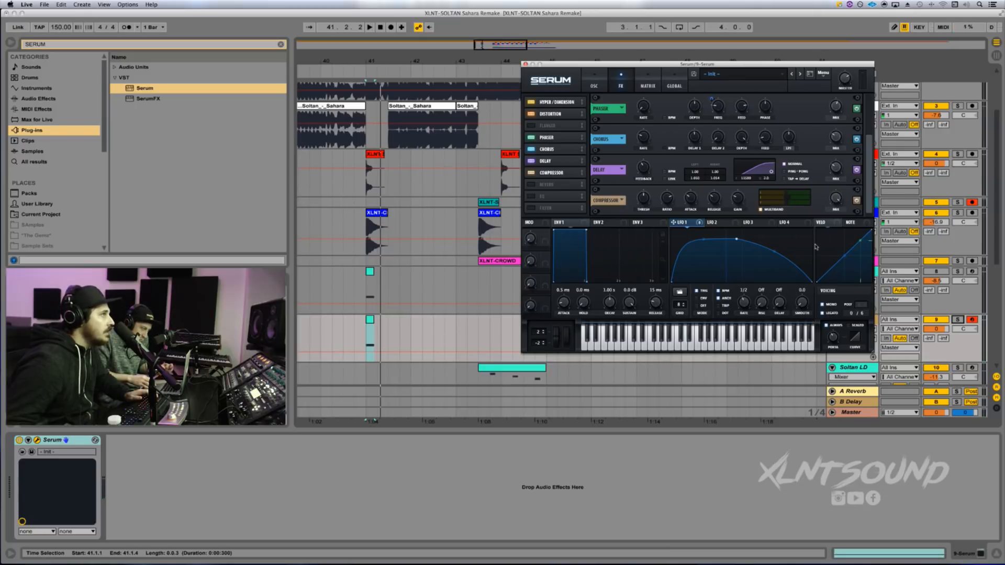
# - Enable the EQ effect, change its low band's shape, modulate the low-band frequency with LFO 1, and audition the clip
pyautogui.click(535, 197)
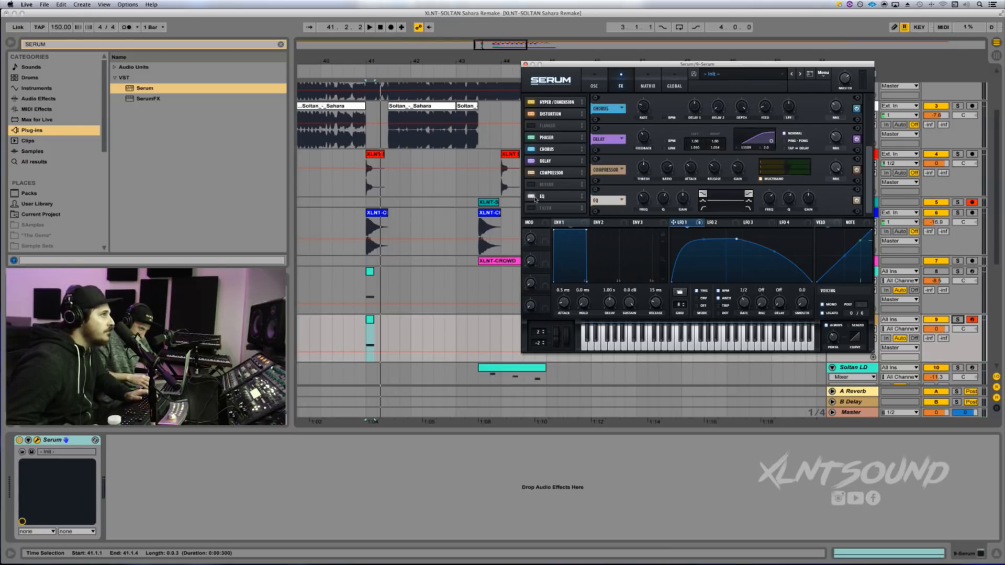
pyautogui.click(703, 209)
pyautogui.moveTo(644, 204)
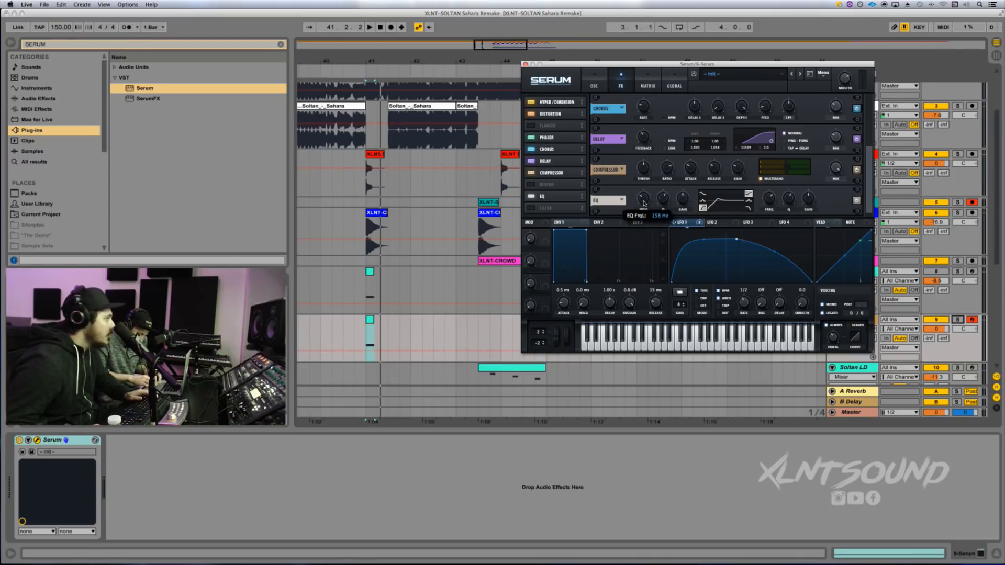
pyautogui.moveTo(689, 223); pyautogui.dragTo(642, 198)
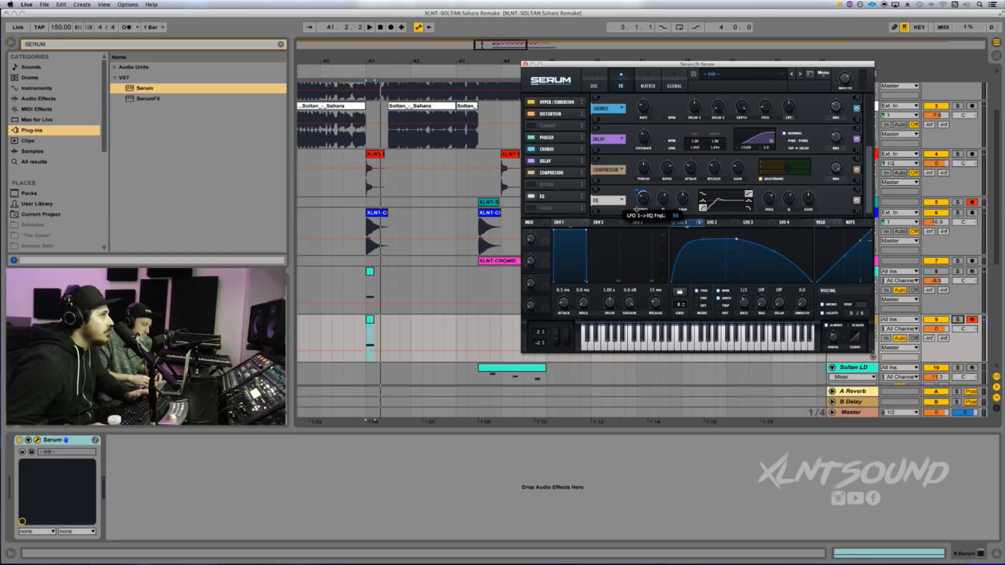
pyautogui.press('space')
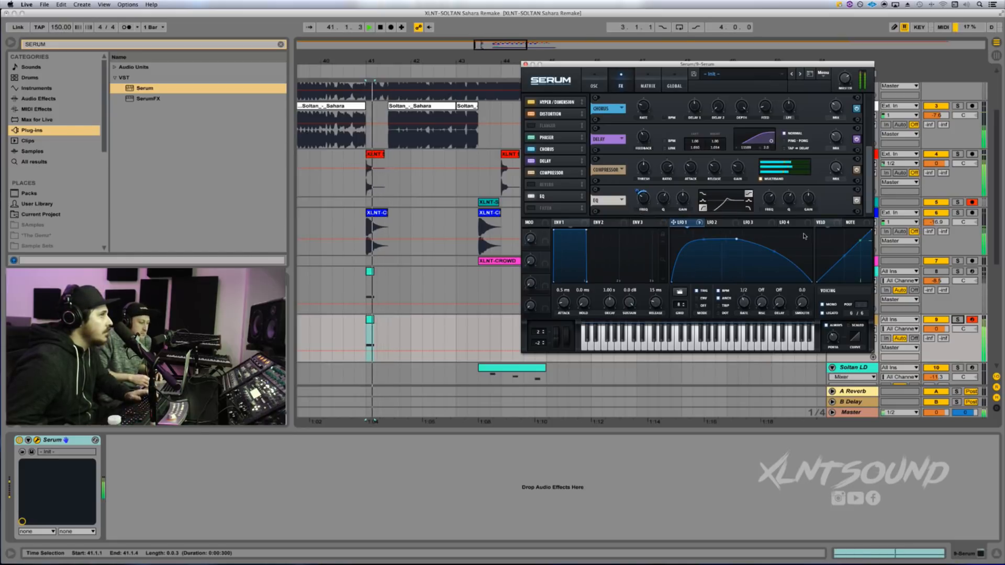
pyautogui.press('space')
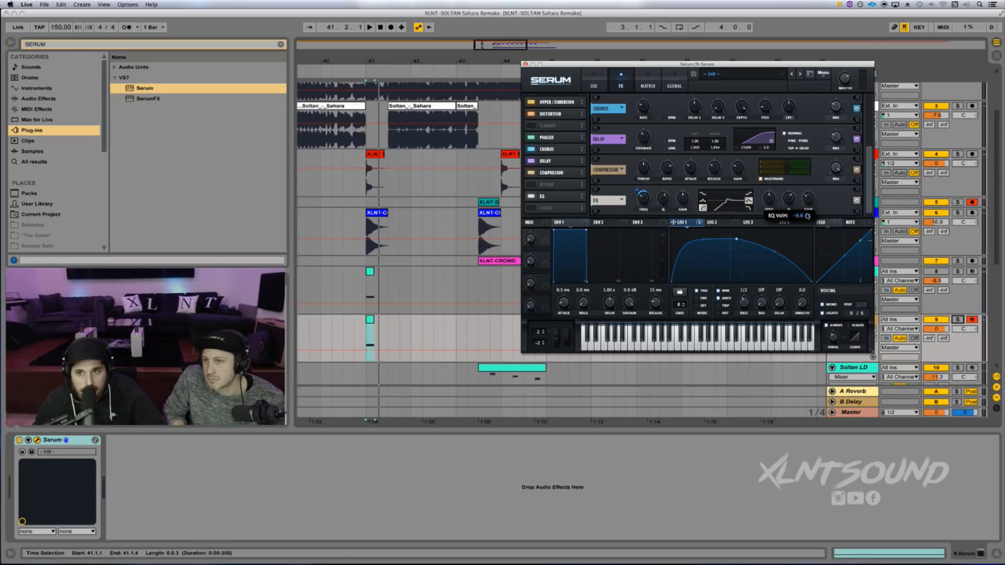
# - Lower the EQ's high-band gain to about -11.6 dB, modulate the high-band frequency with LFO 1, and audition the clip
pyautogui.moveTo(808, 215); pyautogui.dragTo(807, 218)
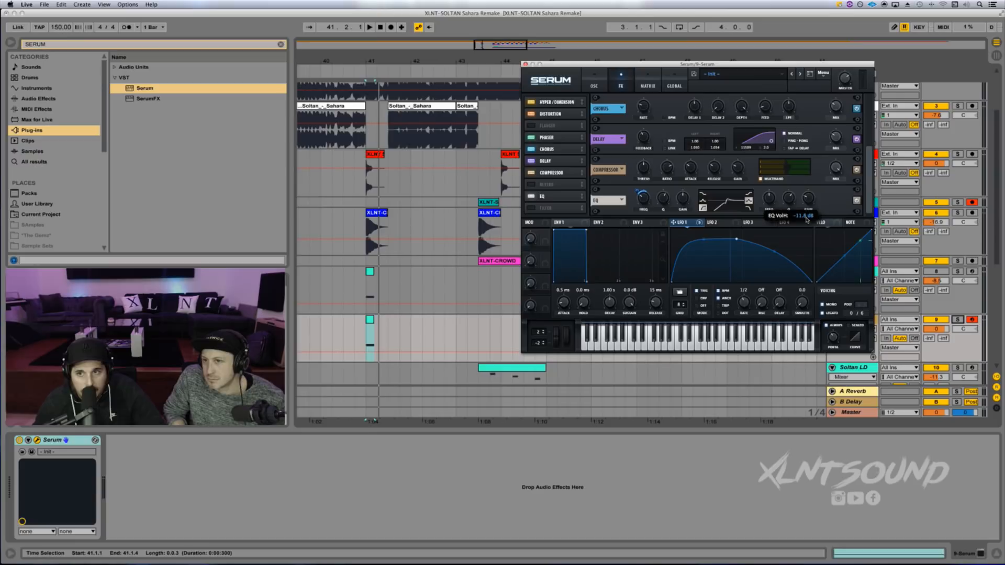
pyautogui.click(788, 204)
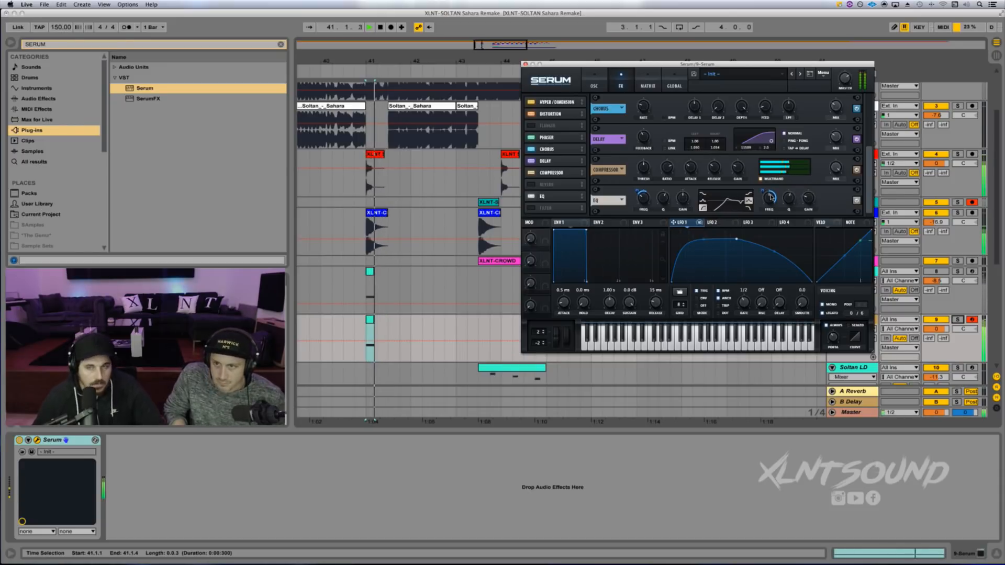
pyautogui.press('space')
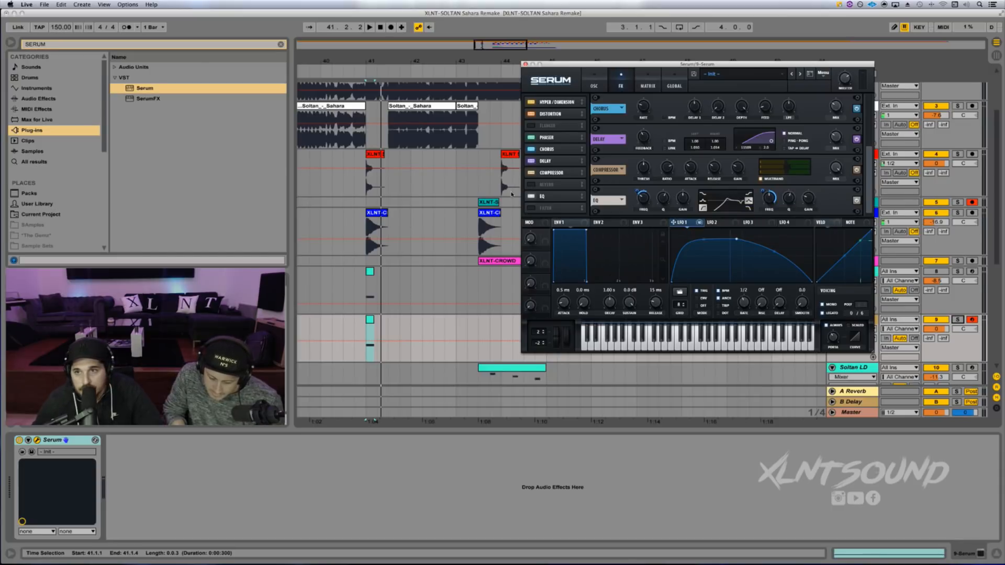
# - Enable the Filter effect and set its type to the Phs 24+ flanger
pyautogui.click(533, 208)
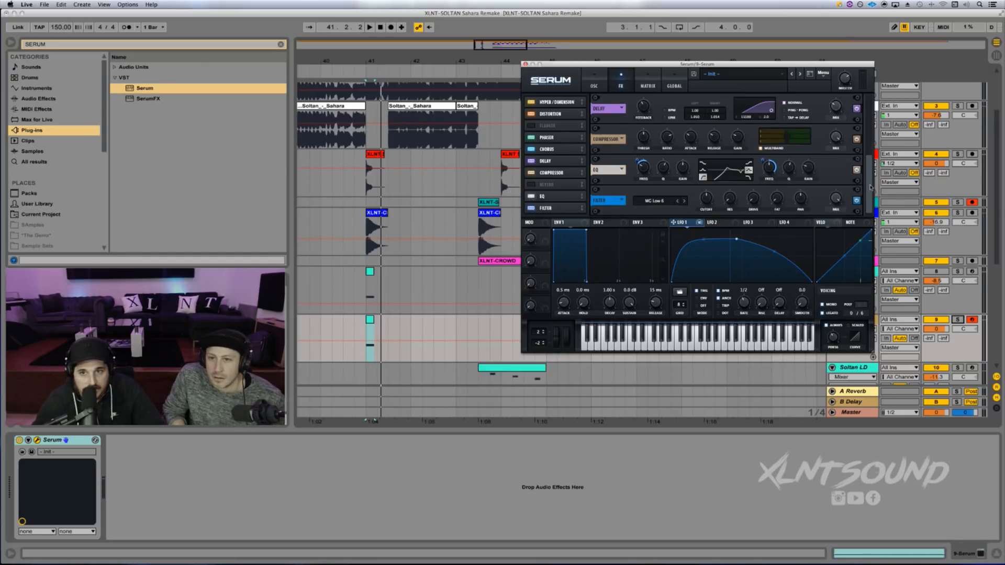
pyautogui.click(655, 201)
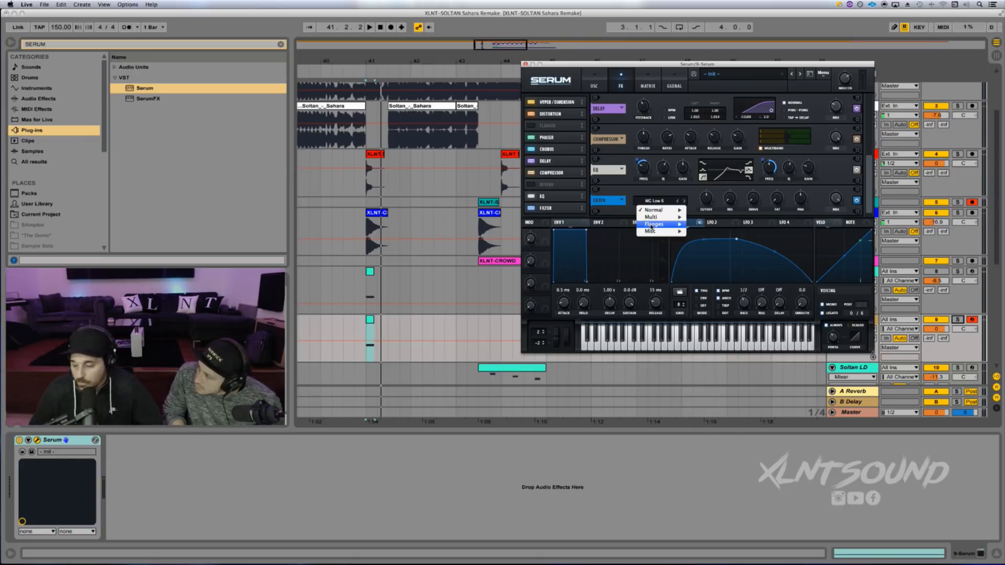
pyautogui.moveTo(660, 224)
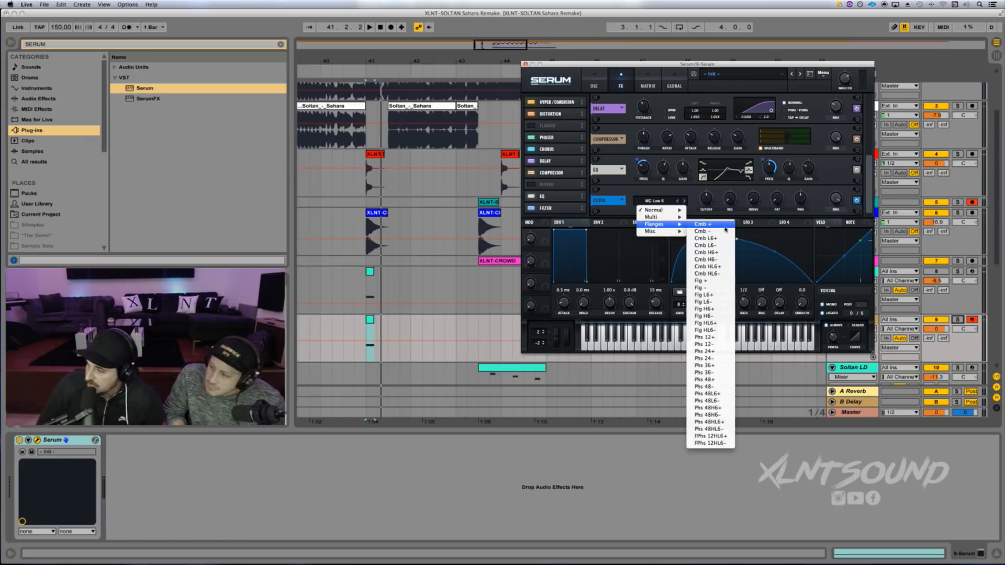
pyautogui.click(727, 351)
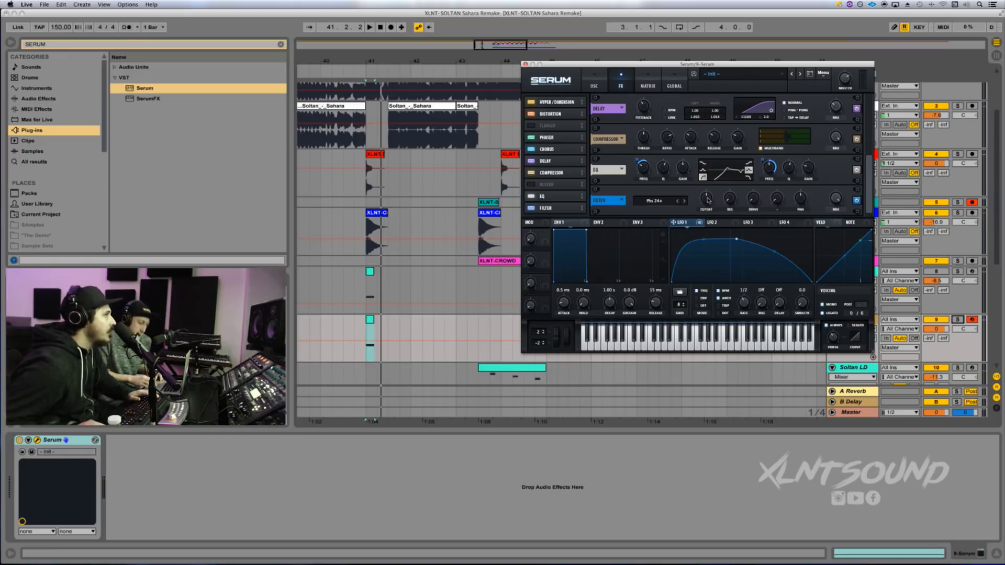
# - Adjust the Filter effect's cutoff, resonance and drive, auditioning the clip
pyautogui.moveTo(704, 217); pyautogui.dragTo(704, 222)
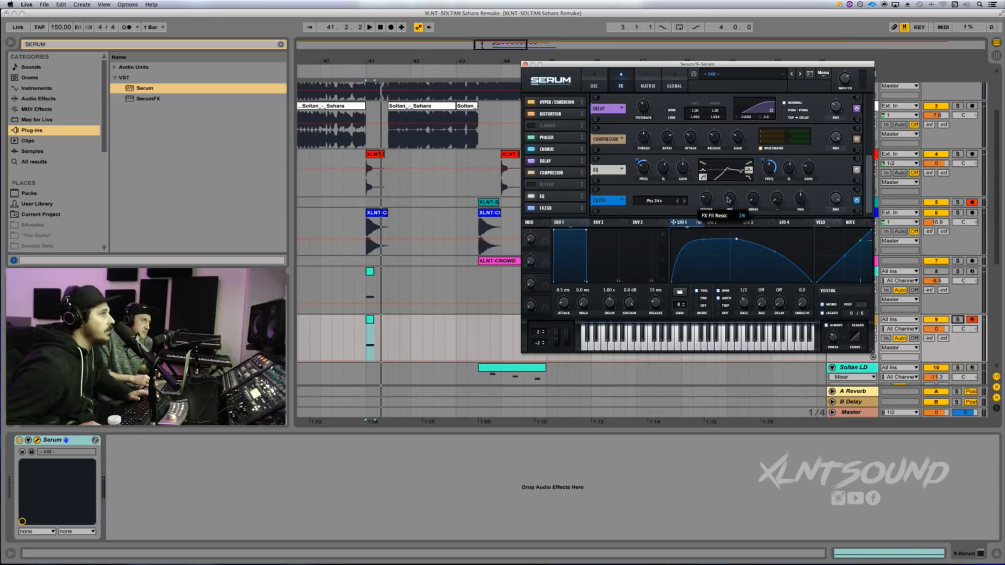
pyautogui.moveTo(727, 200); pyautogui.dragTo(726, 174)
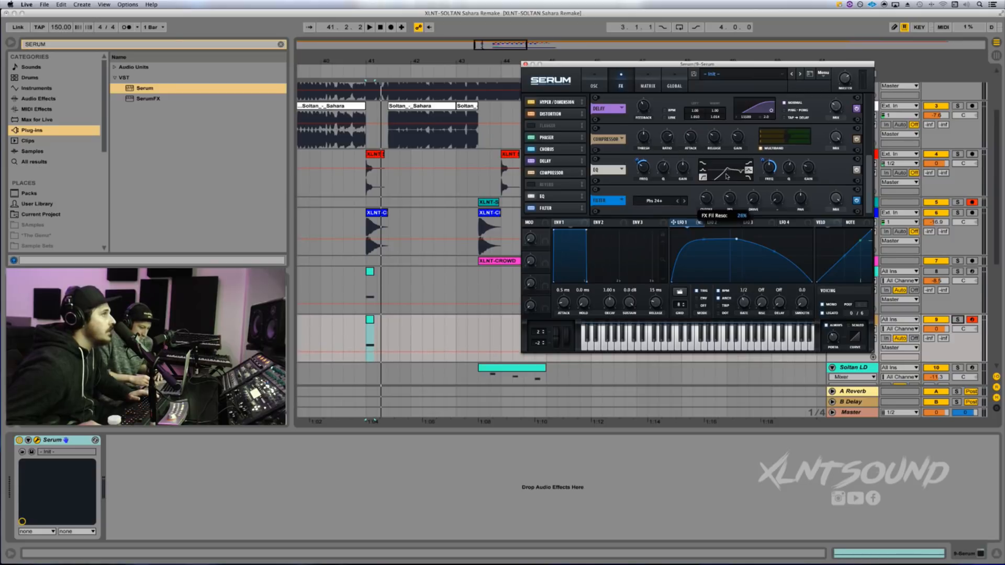
pyautogui.moveTo(727, 181); pyautogui.dragTo(726, 182)
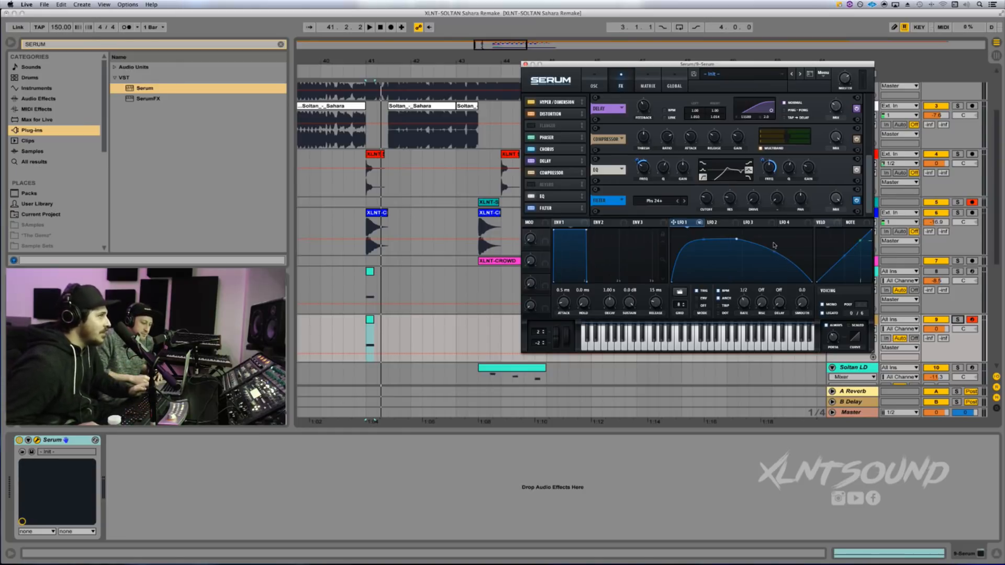
pyautogui.moveTo(756, 205); pyautogui.dragTo(748, 173)
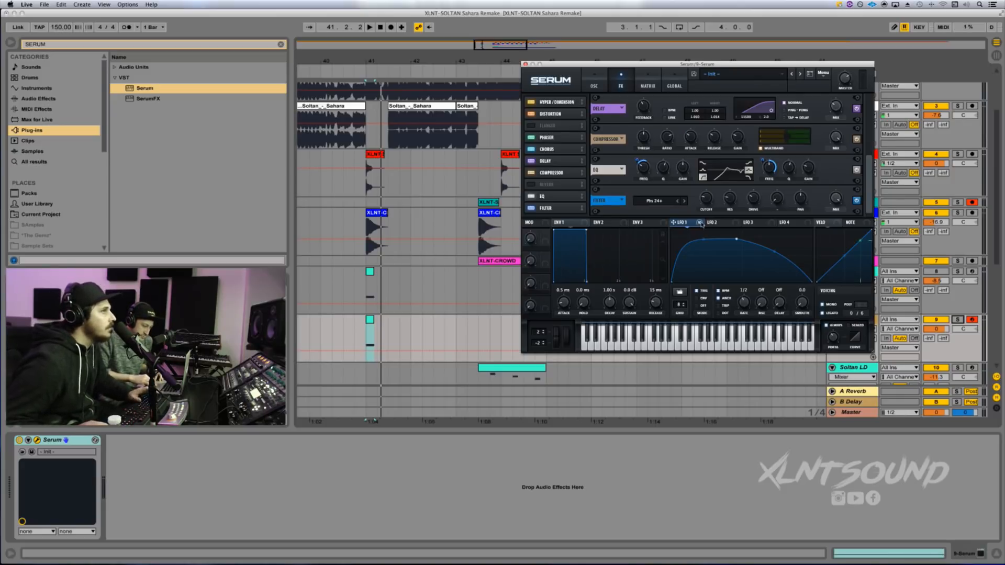
pyautogui.press('space')
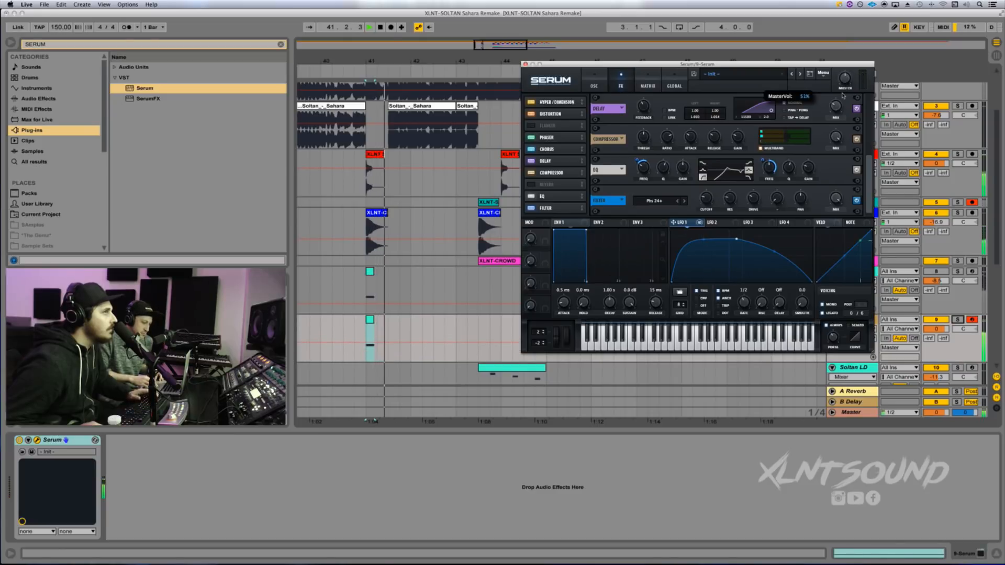
pyautogui.press('space')
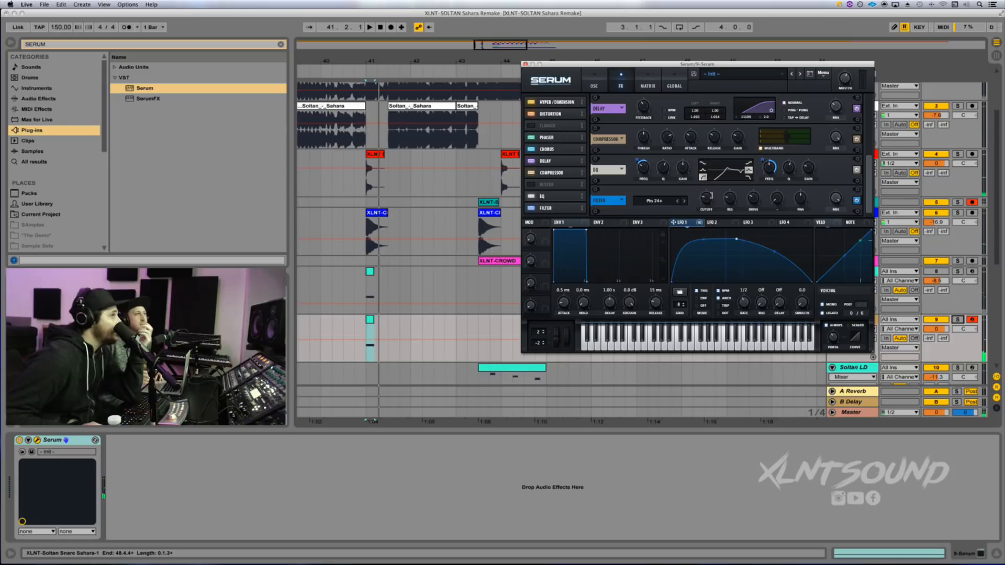
pyautogui.moveTo(699, 221)
pyautogui.mouseDown()
pyautogui.moveTo(706, 200)
pyautogui.moveTo(707, 209)
pyautogui.mouseUp()
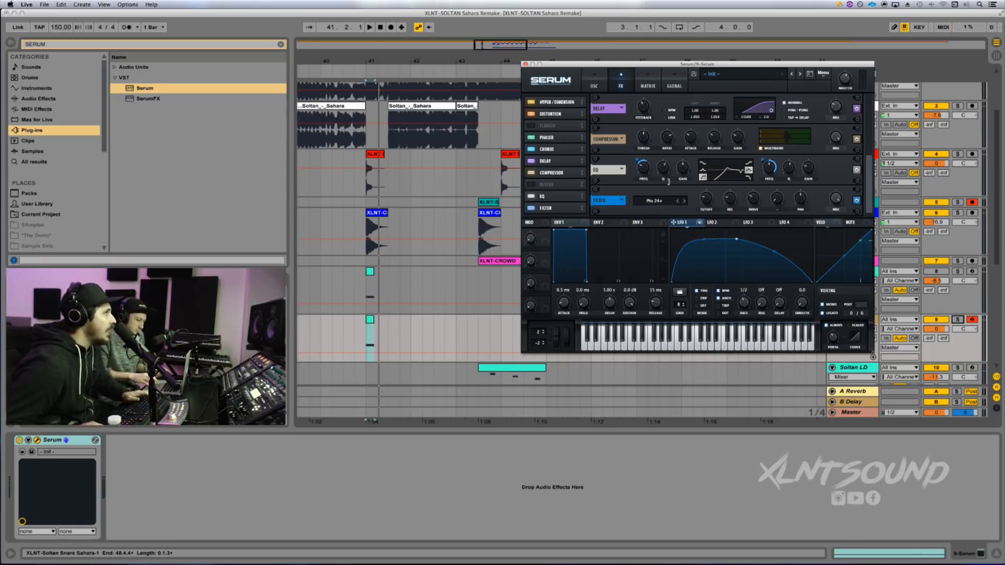
# - Add a modulation matrix route from Env 2 to Mast.Tun at the maximum amount, and display LFO 2's shape
pyautogui.click(640, 81)
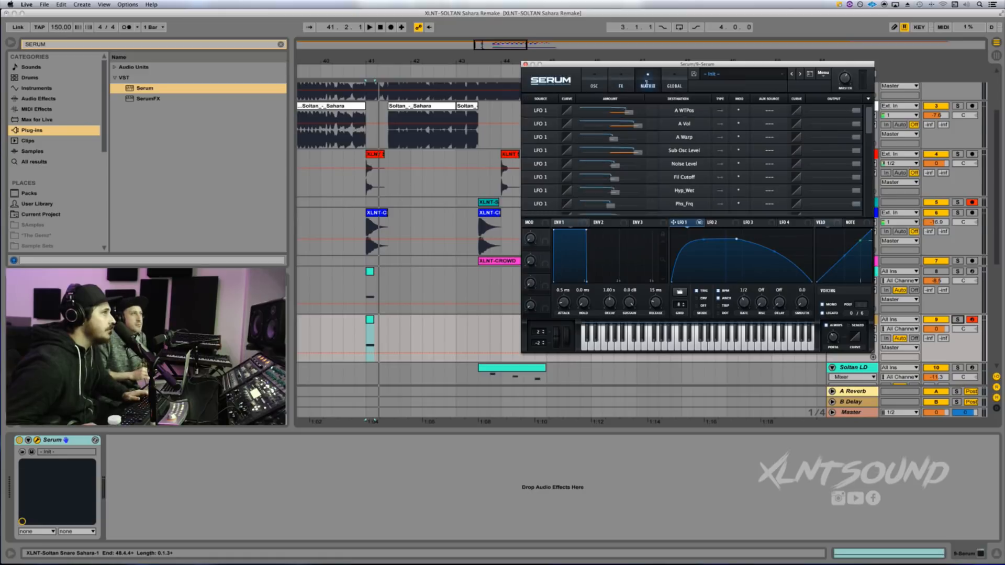
pyautogui.scroll(-2, 869, 153)
pyautogui.scroll(-4, 685, 155)
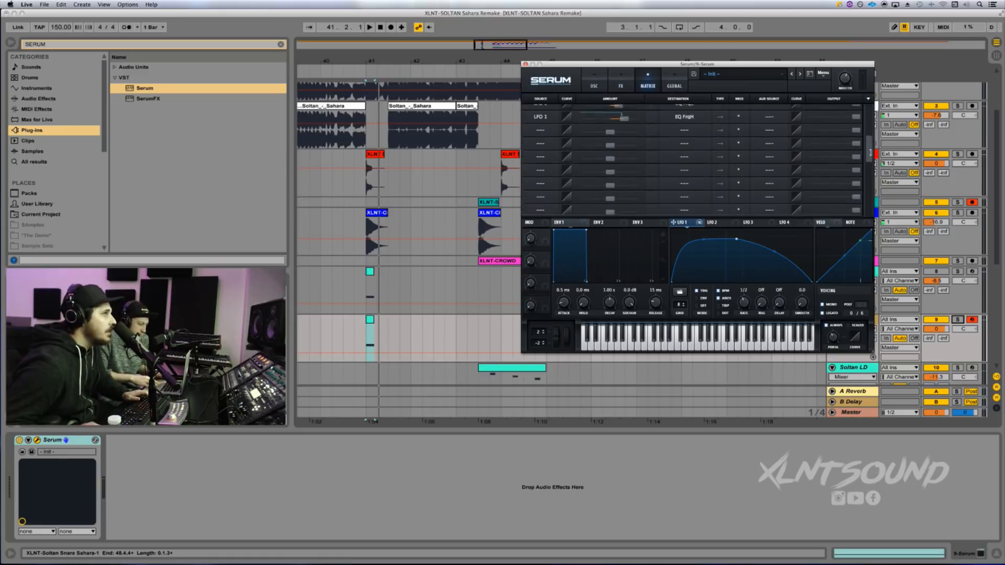
pyautogui.click(684, 155)
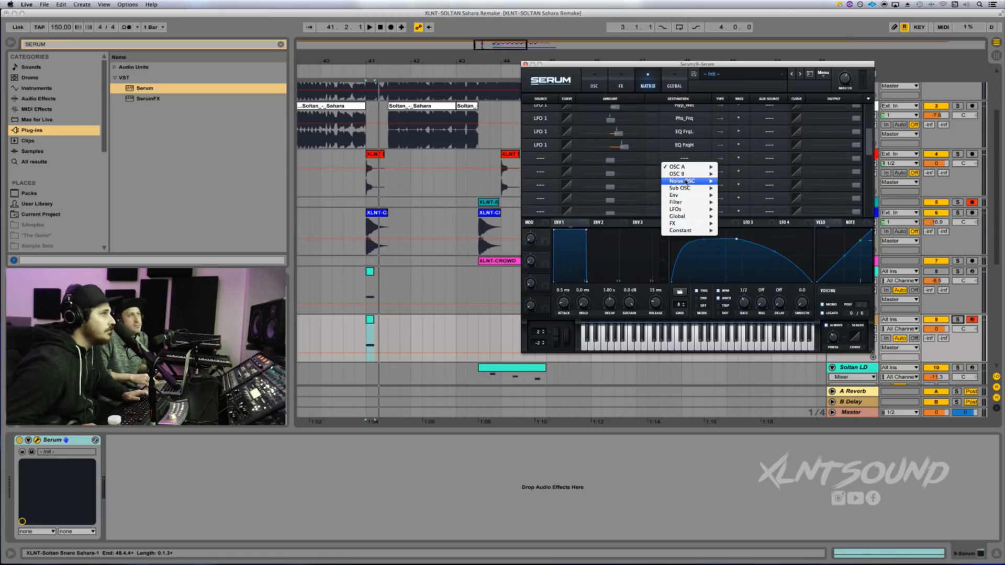
pyautogui.moveTo(686, 217)
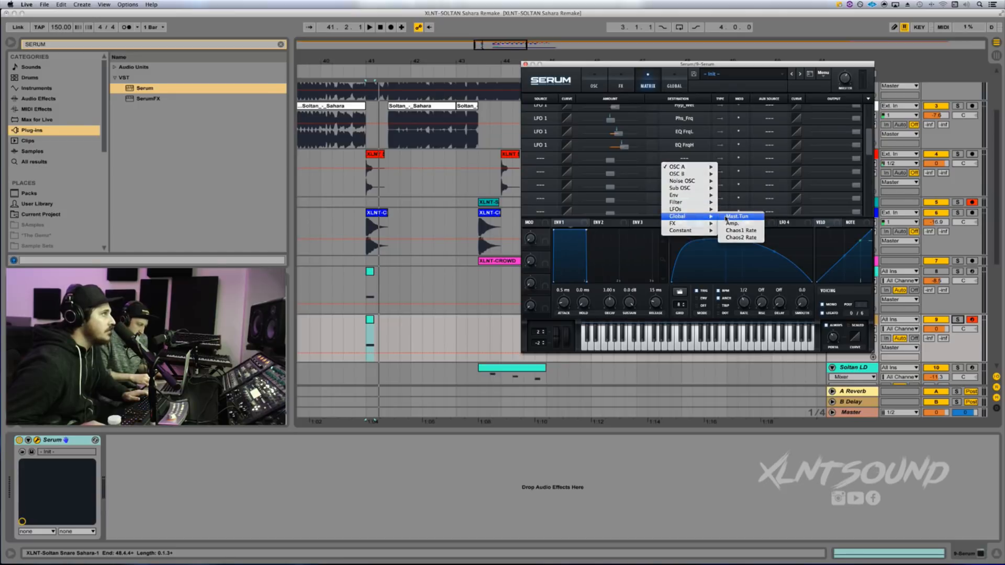
pyautogui.click(736, 217)
pyautogui.click(550, 162)
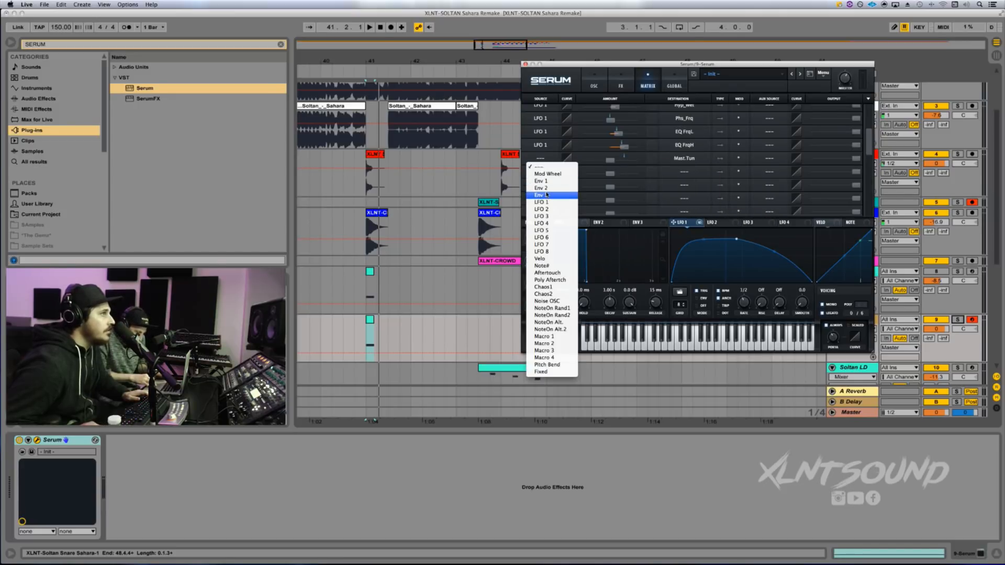
pyautogui.click(547, 192)
pyautogui.click(727, 224)
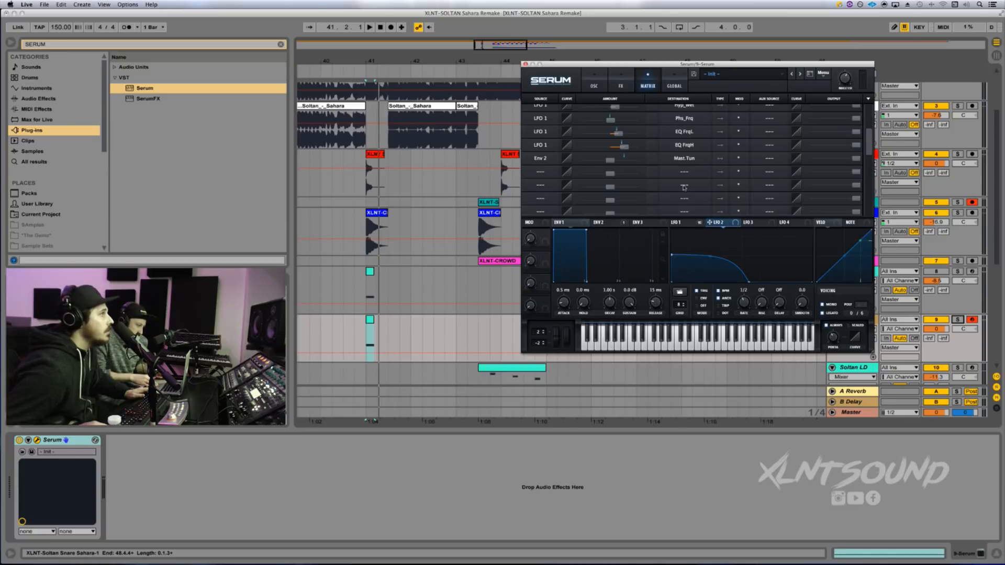
pyautogui.moveTo(612, 160); pyautogui.dragTo(765, 161)
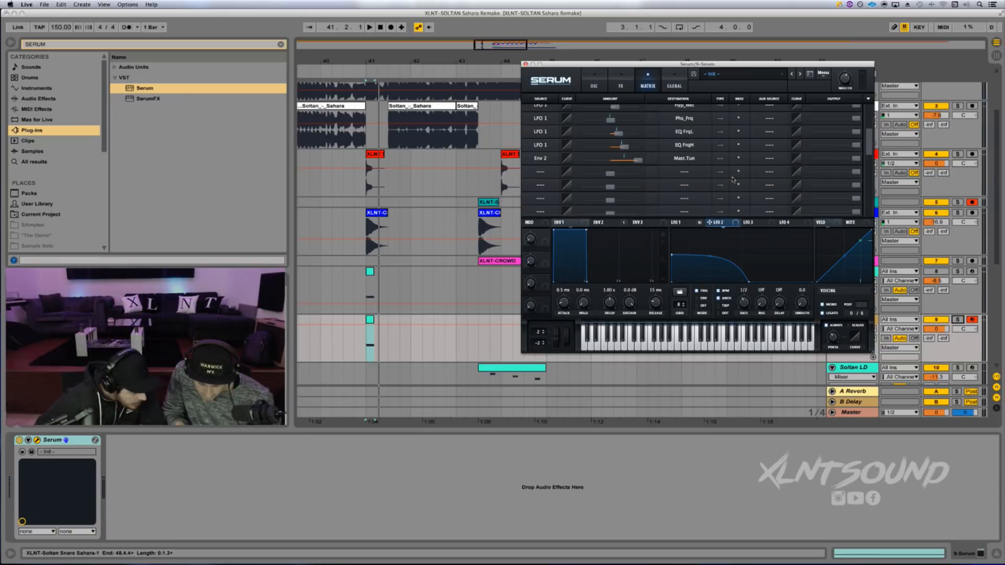
# - Reduce the output of the Env 2 to Mast.Tun route and audition the clip repeatedly
pyautogui.press('space')
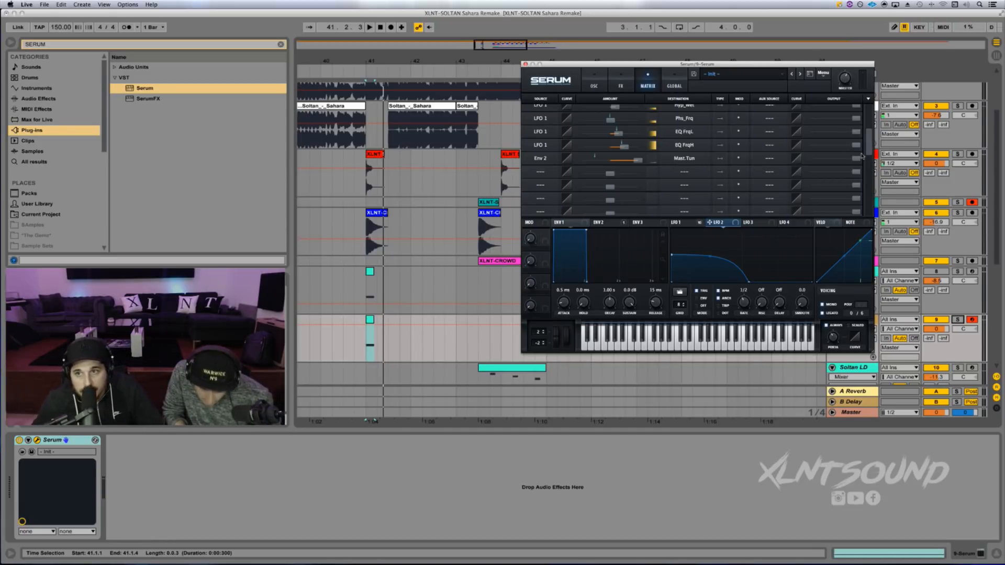
pyautogui.moveTo(858, 159); pyautogui.dragTo(793, 174)
pyautogui.press('space')
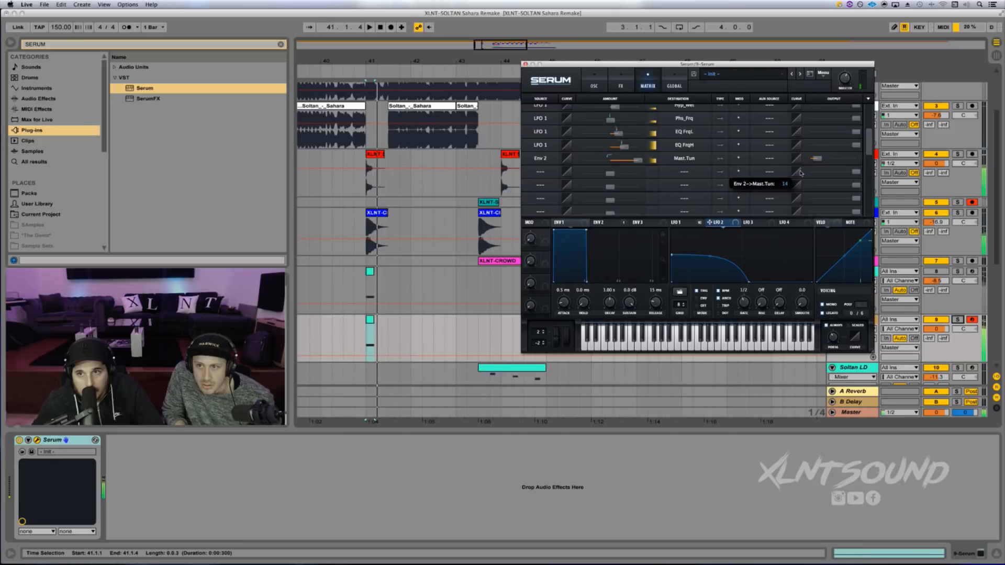
pyautogui.press('space')
pyautogui.press('space')
pyautogui.press('space')
pyautogui.press('space')
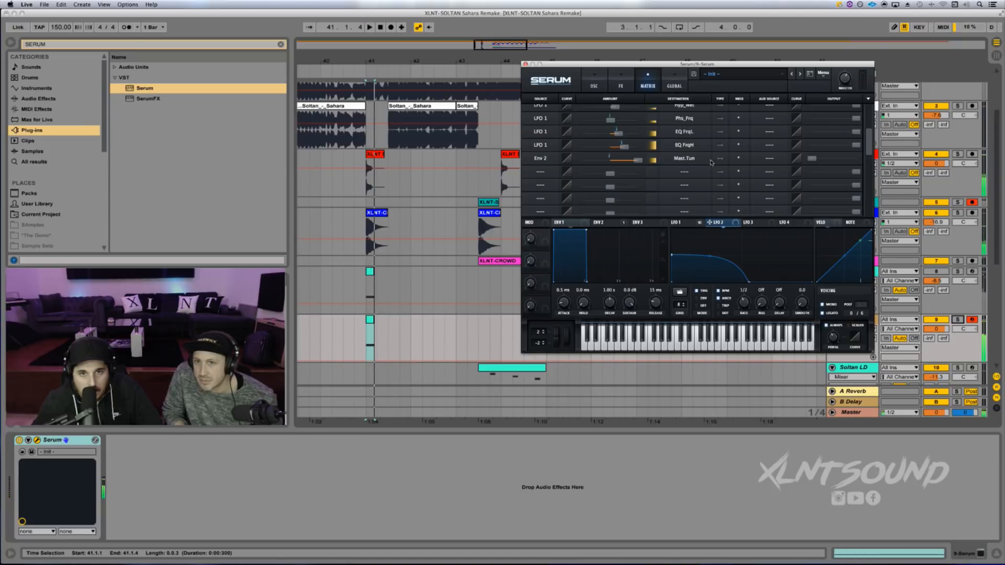
pyautogui.press('space')
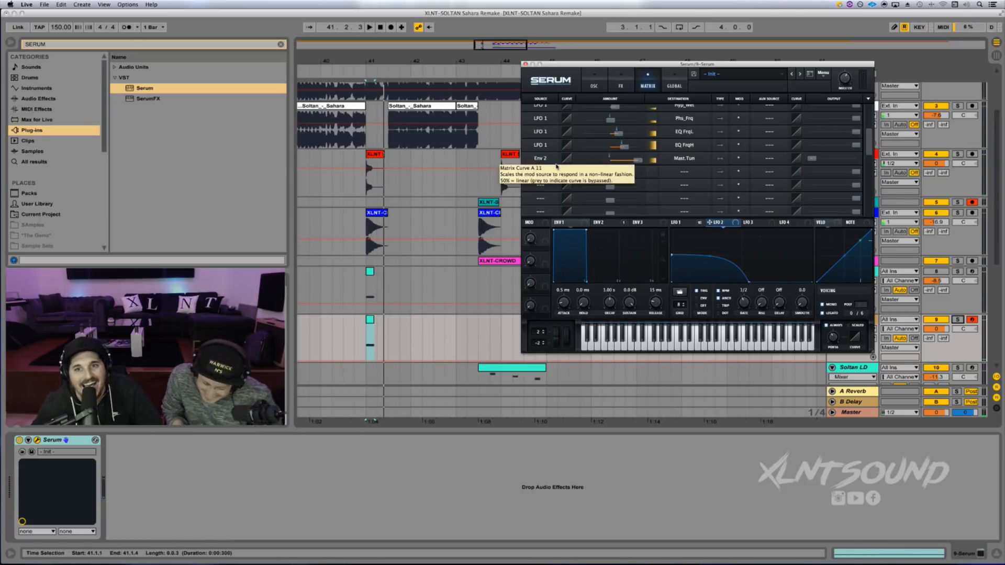
# - Change the Mast.Tun route's source to LFO 2 and play the clip
pyautogui.click(537, 162)
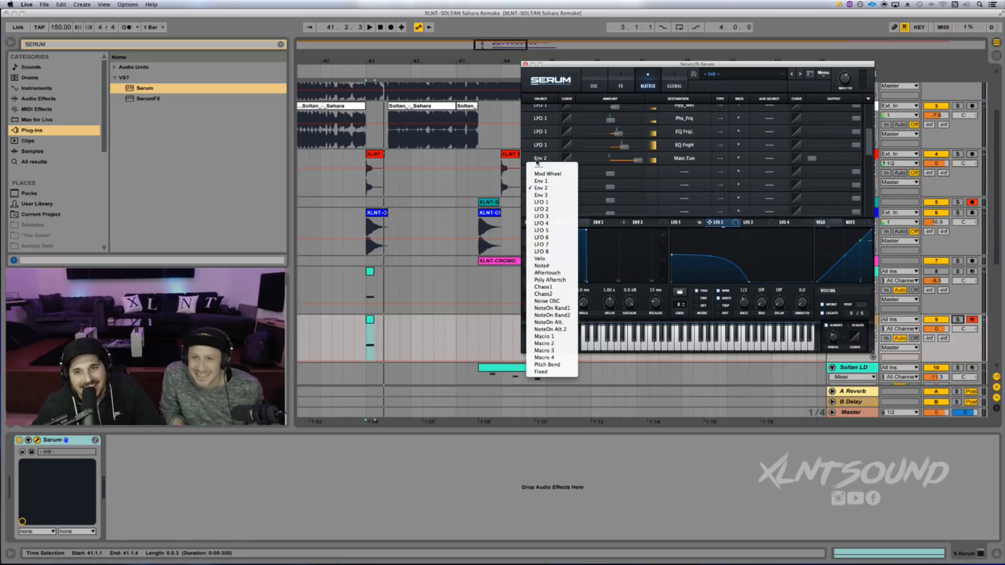
pyautogui.press('Escape')
pyautogui.press('space')
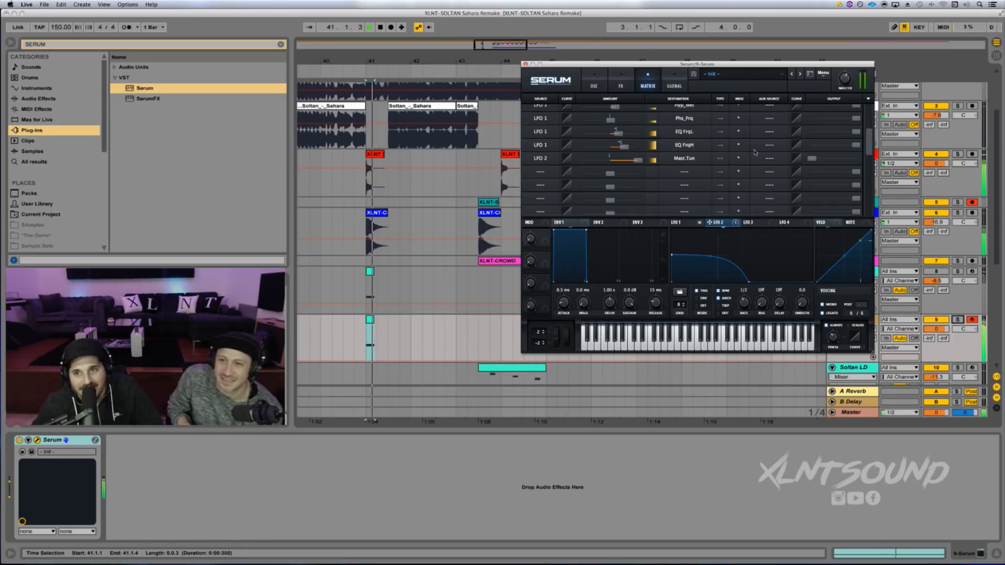
# - Set the LFO 2 to Mast.Tun route's output to 7, audition the clip, and close the synth window
pyautogui.moveTo(813, 160)
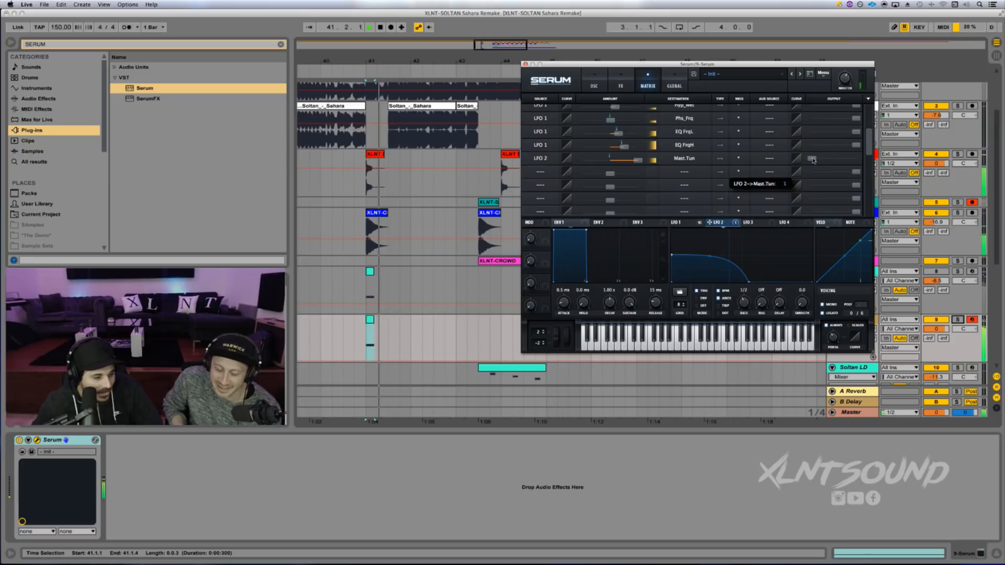
pyautogui.moveTo(813, 160); pyautogui.dragTo(814, 161)
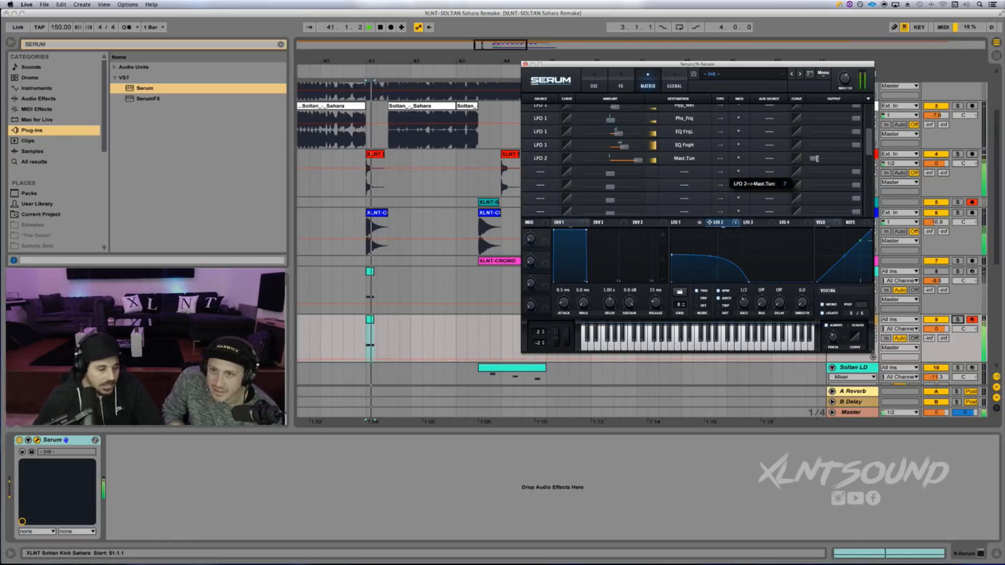
pyautogui.press('space')
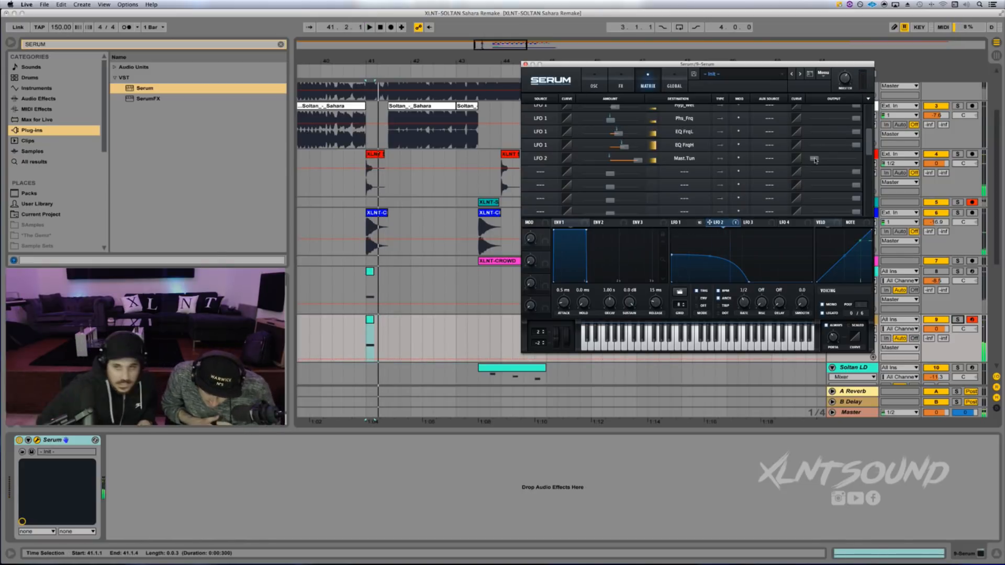
pyautogui.moveTo(814, 160); pyautogui.dragTo(816, 161)
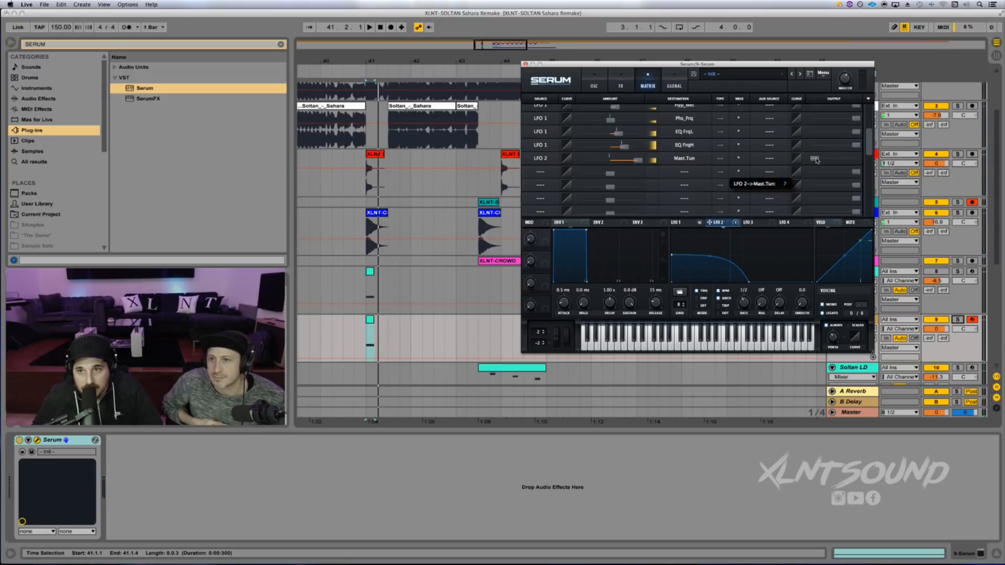
pyautogui.press('space')
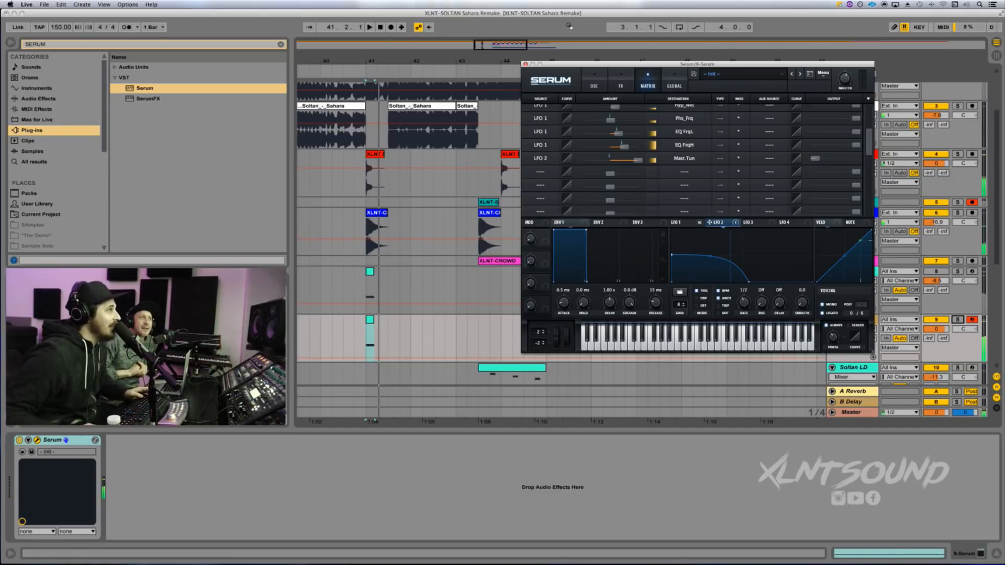
pyautogui.click(526, 64)
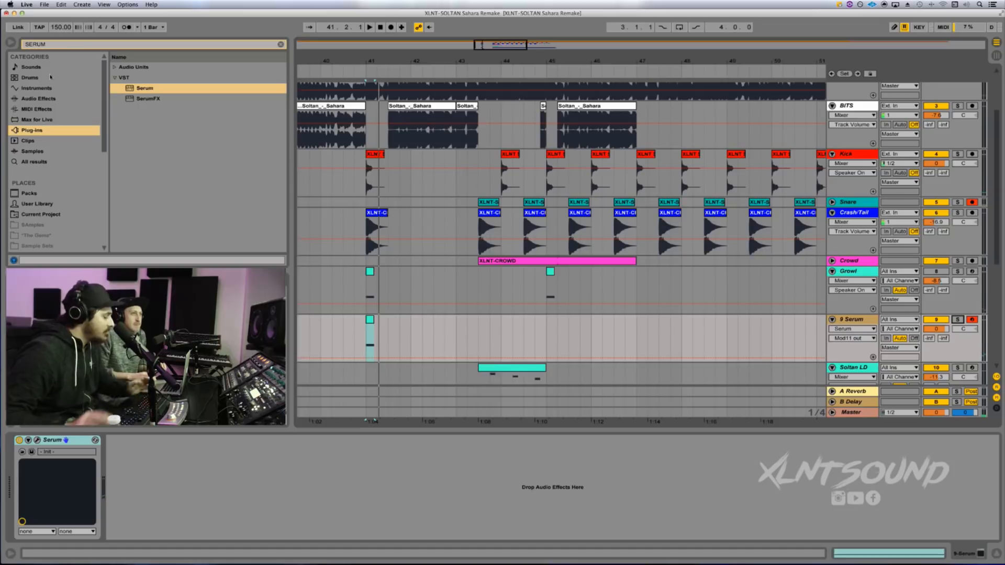
# - Search the audio effects for Overdrive and add it after Serum on the 9 Serum track
pyautogui.click(46, 45)
pyautogui.write('ov')
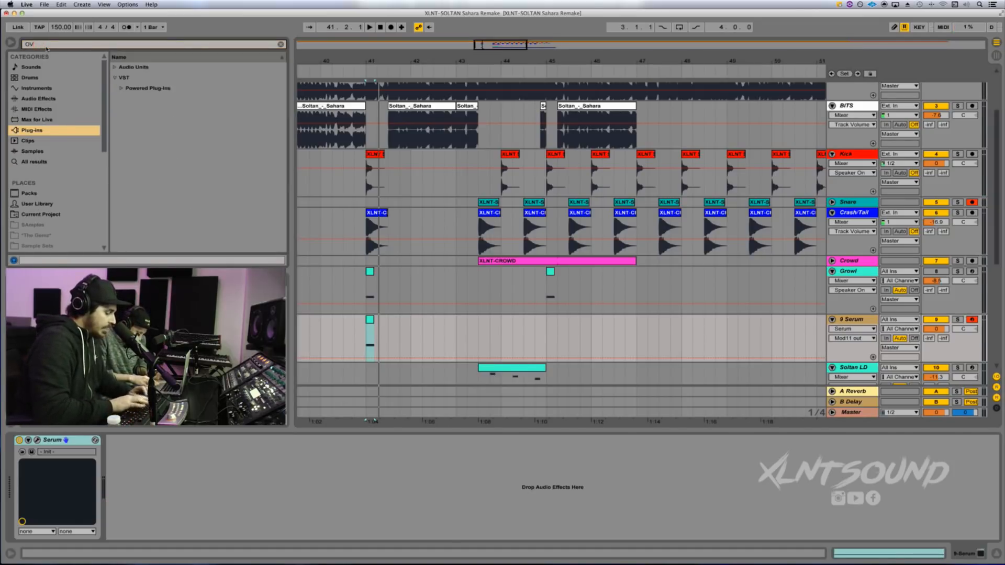
pyautogui.write('erdrive')
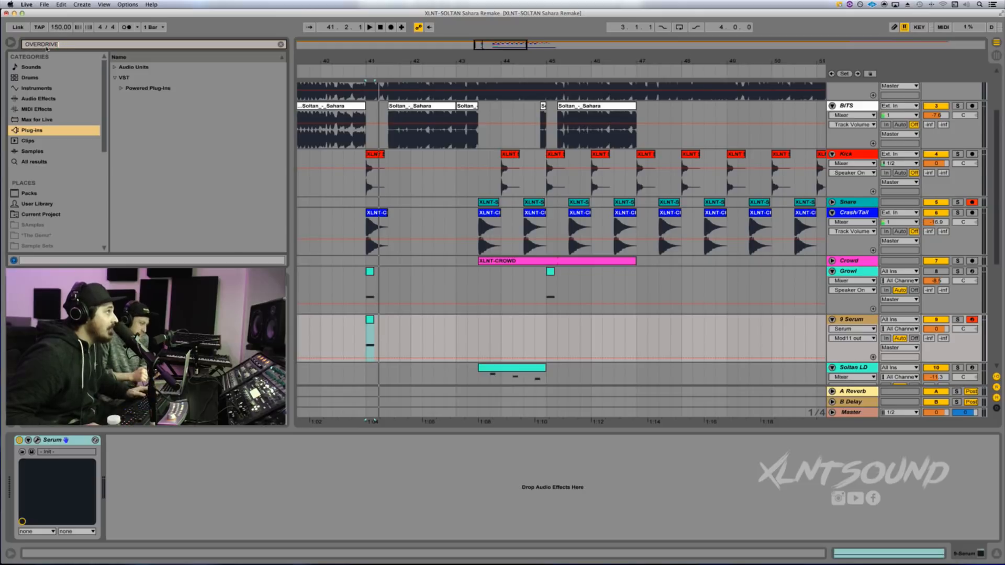
pyautogui.click(37, 98)
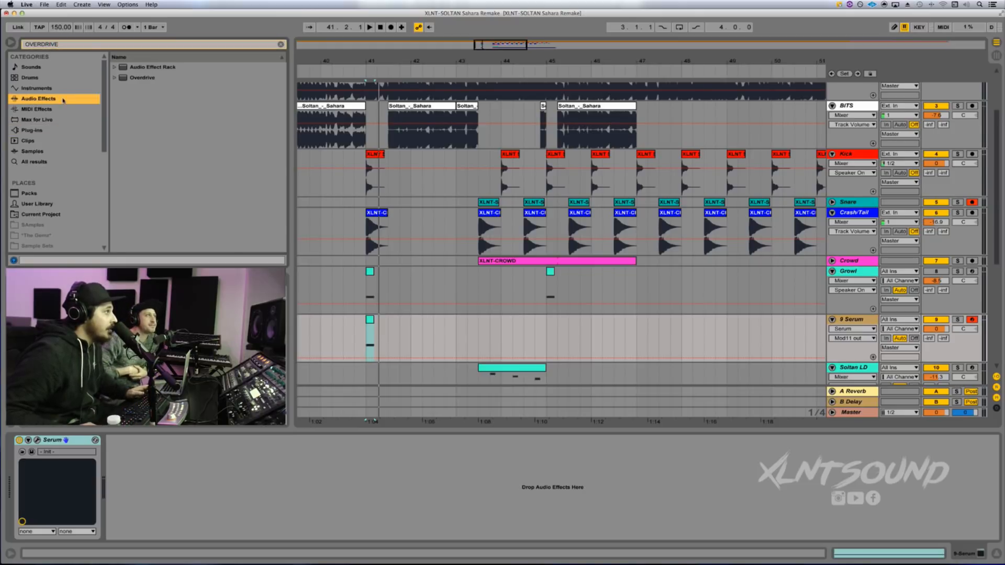
pyautogui.moveTo(132, 79); pyautogui.dragTo(177, 451)
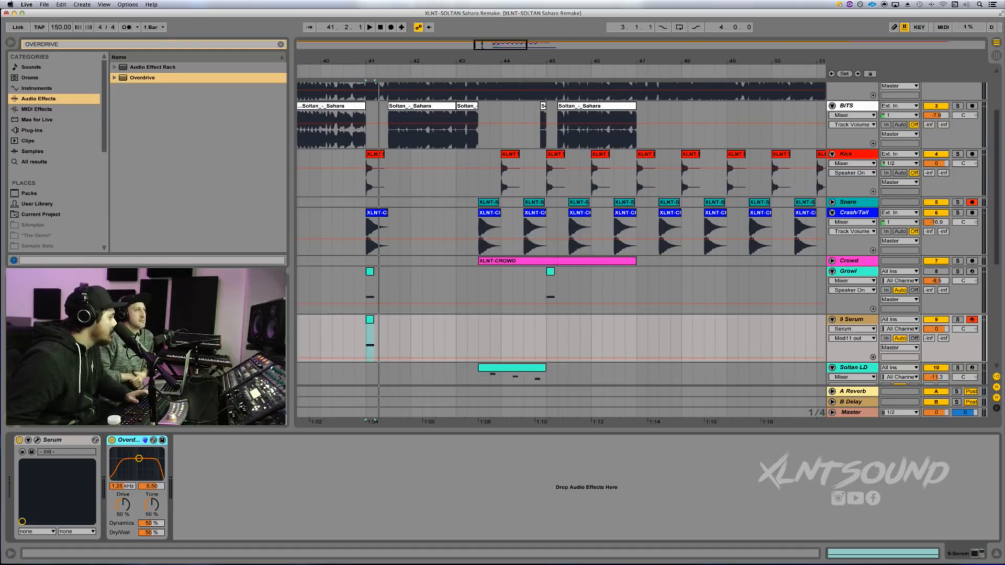
# - Audition the Serum sound through Overdrive and set its Dry/Wet to 21%
pyautogui.press('space')
pyautogui.press('space')
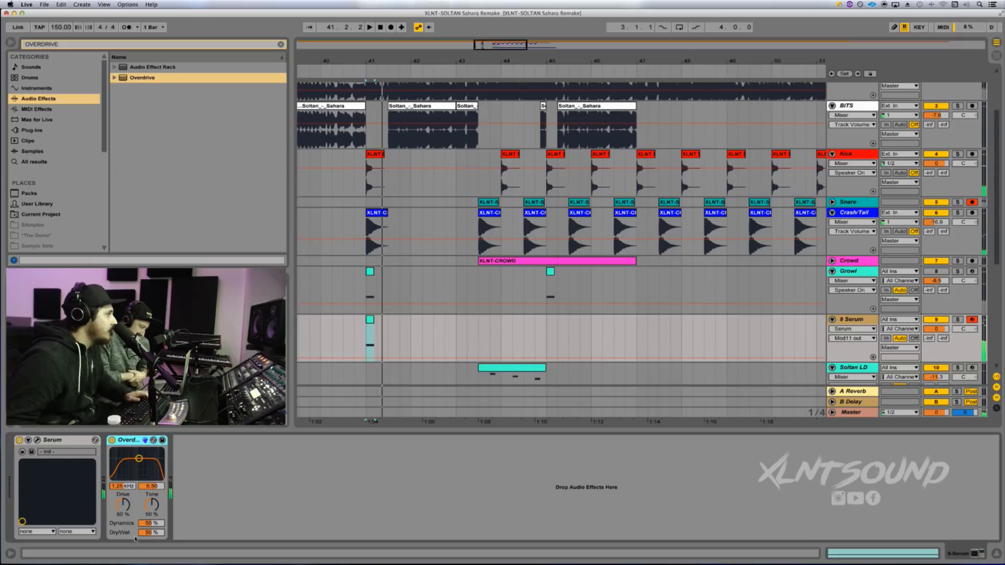
pyautogui.moveTo(148, 533)
pyautogui.mouseDown()
pyautogui.moveTo(148, 548)
pyautogui.moveTo(143, 535)
pyautogui.mouseUp()
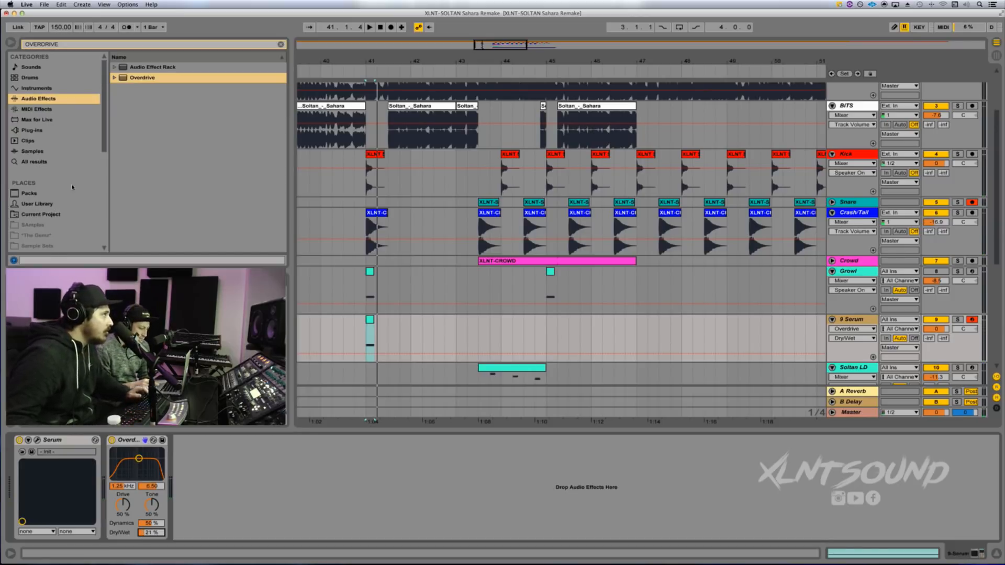
# - Find the OTT preset of Multiband Dynamics and add it after Overdrive on the 9 Serum track
pyautogui.click(44, 45)
pyautogui.write('OTT')
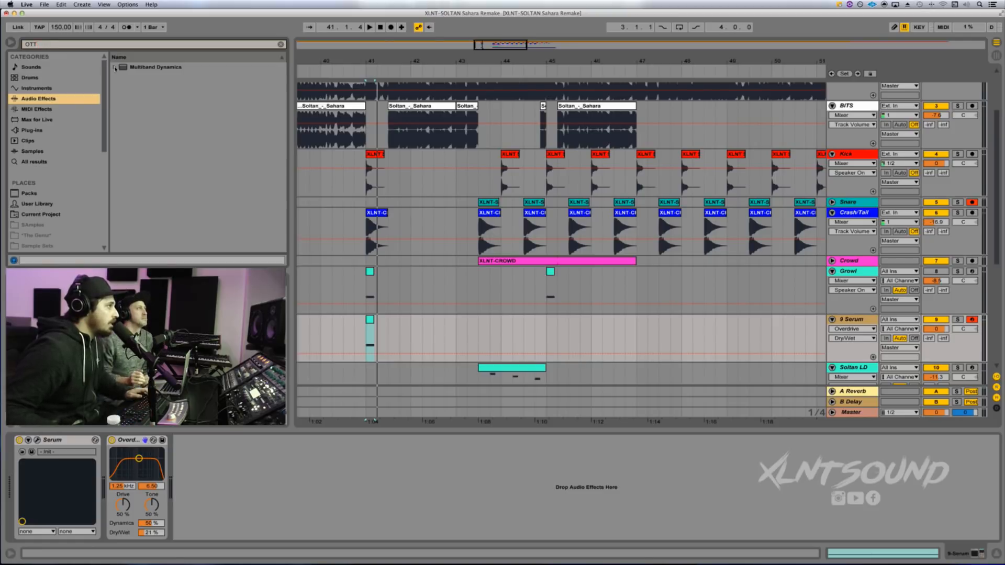
pyautogui.press('Down')
pyautogui.press('Right')
pyautogui.press('Down')
pyautogui.press('Return')
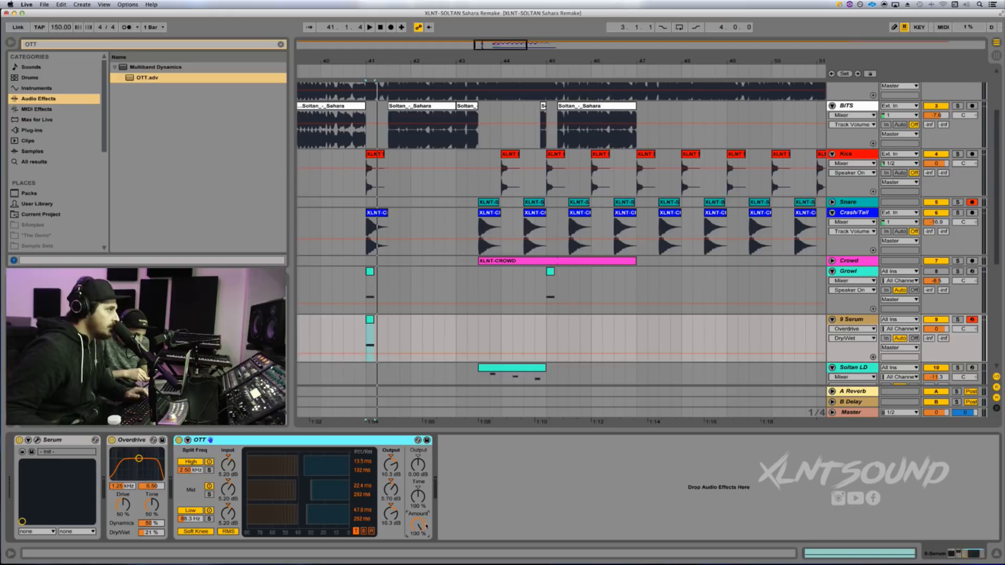
# - Set OTT's Amount to 20% and audition the processed Serum clip at bar 41
pyautogui.moveTo(426, 526); pyautogui.dragTo(425, 557)
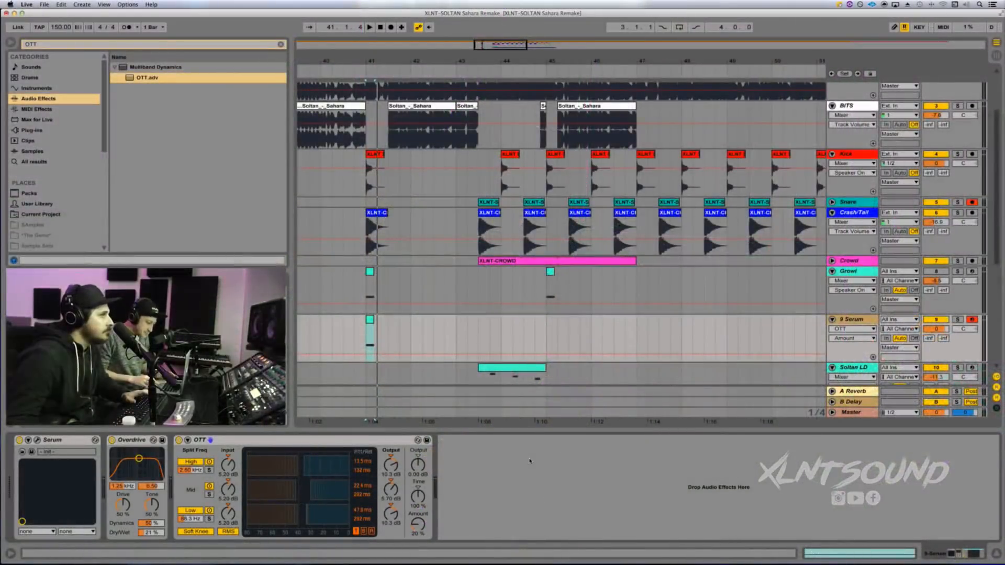
pyautogui.press('space')
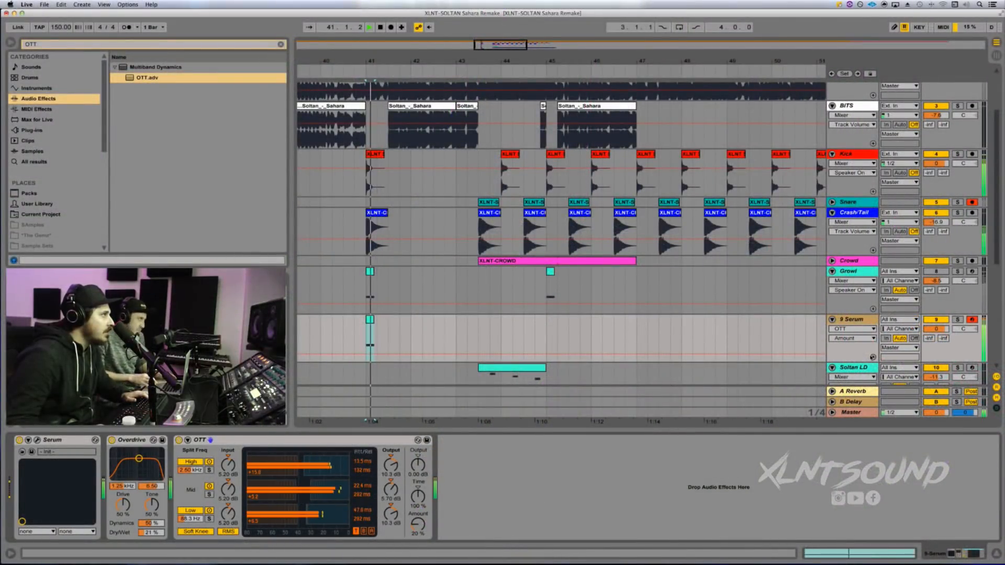
pyautogui.press('space')
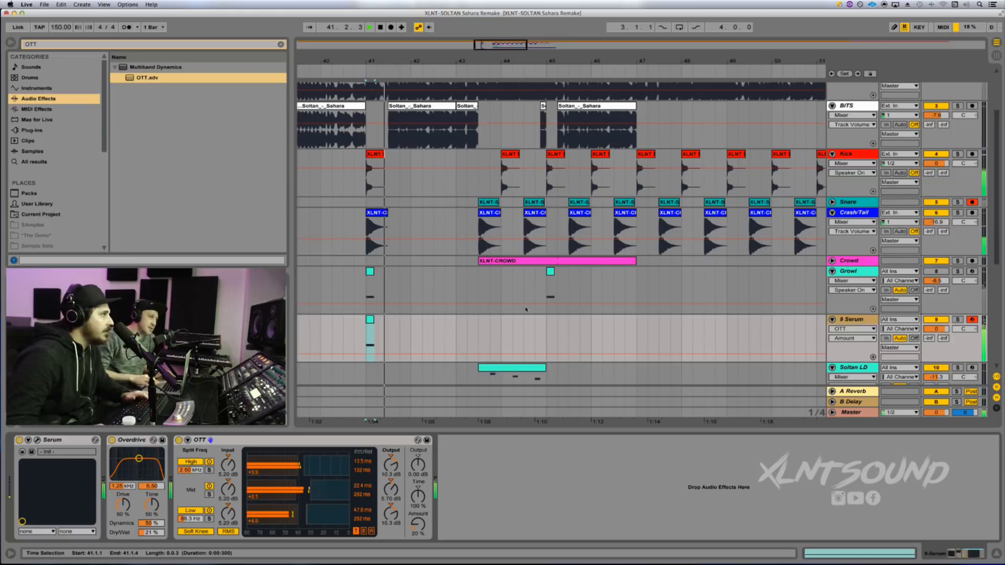
# - Play the arrangement from 38.2.1 through the drop to hear the Serum growl in the mix
pyautogui.hscroll(-3, 364, 339)
pyautogui.hscroll(-2, 364, 339)
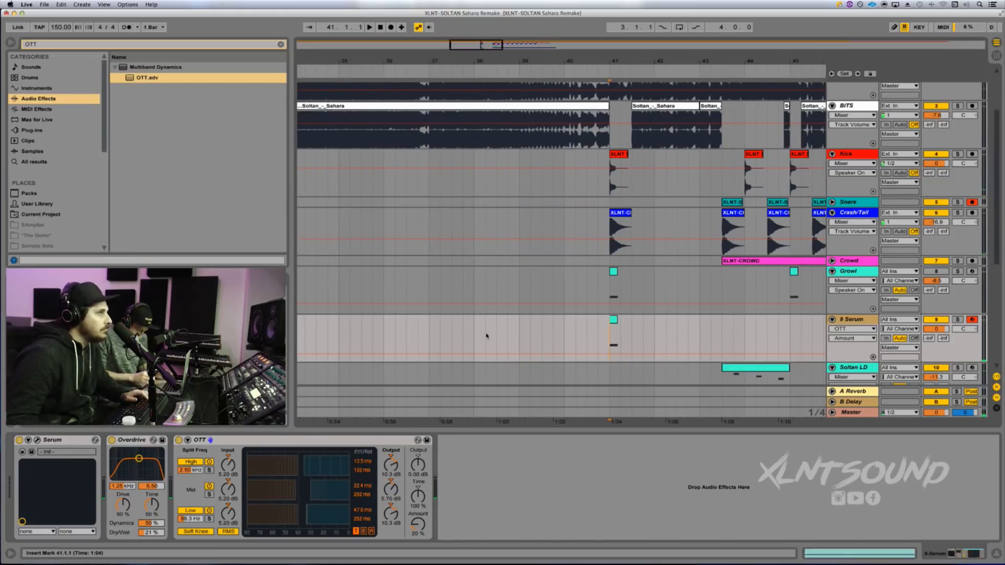
pyautogui.click(486, 335)
pyautogui.press('space')
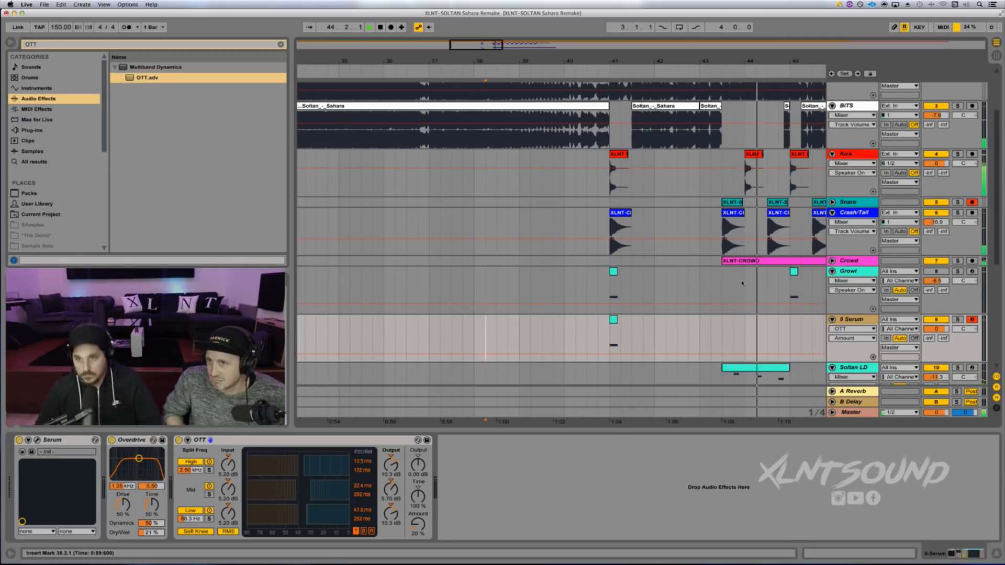
pyautogui.press('space')
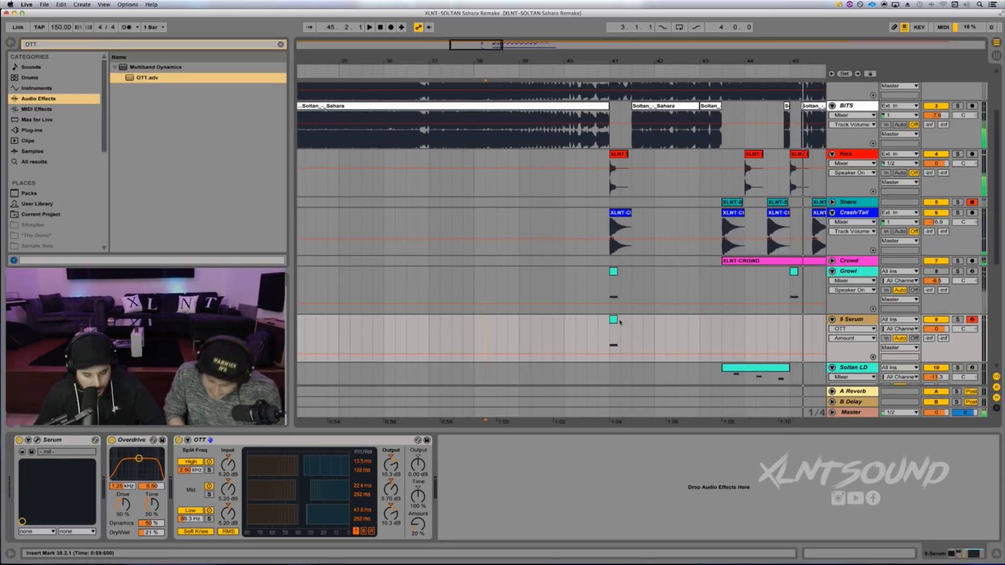
# - Copy the 9 Serum clip from bar 41 to bar 45, matching the second Growl clip
pyautogui.click(613, 324)
pyautogui.moveTo(613, 324); pyautogui.dragTo(794, 328)
# - Select the NGHTMRE clip spanning 41.2.1 to 41.3.1 and play it in the mix
pyautogui.scroll(-5, 735, 328)
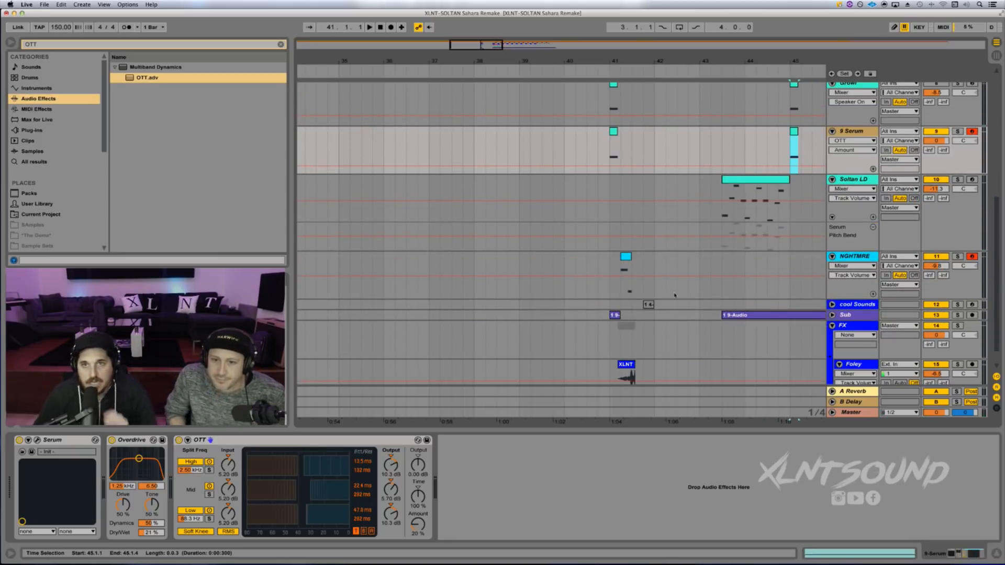
pyautogui.click(653, 267)
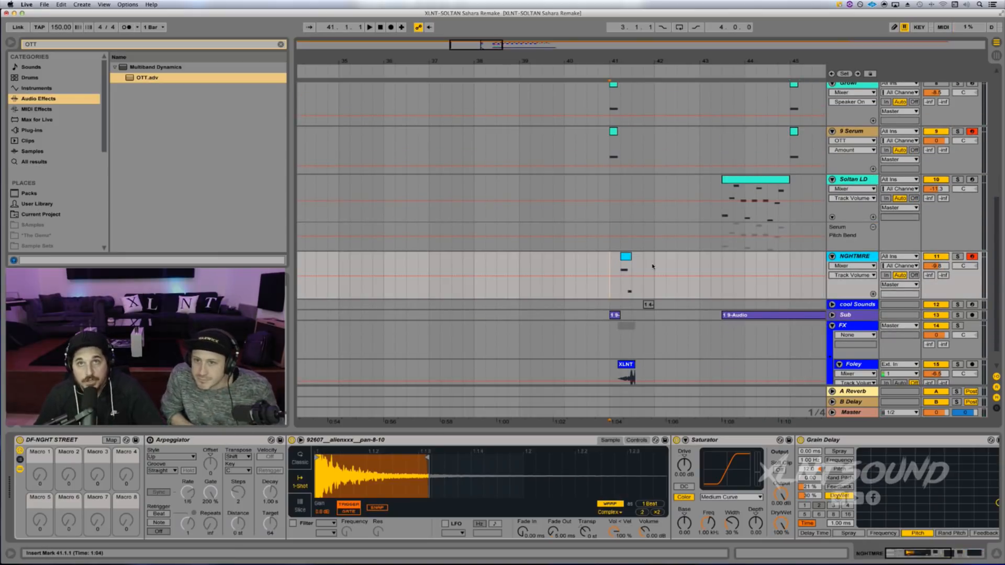
pyautogui.hscroll(1, 638, 256)
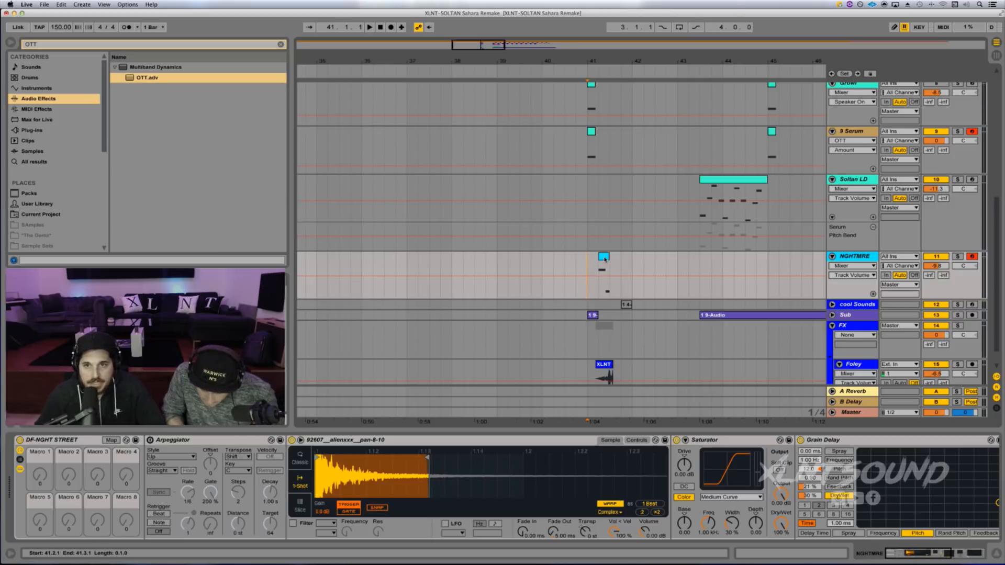
pyautogui.moveTo(599, 267); pyautogui.dragTo(610, 267)
pyautogui.scroll(5, 610, 118)
pyautogui.scroll(2, 601, 115)
pyautogui.scroll(-8, 616, 95)
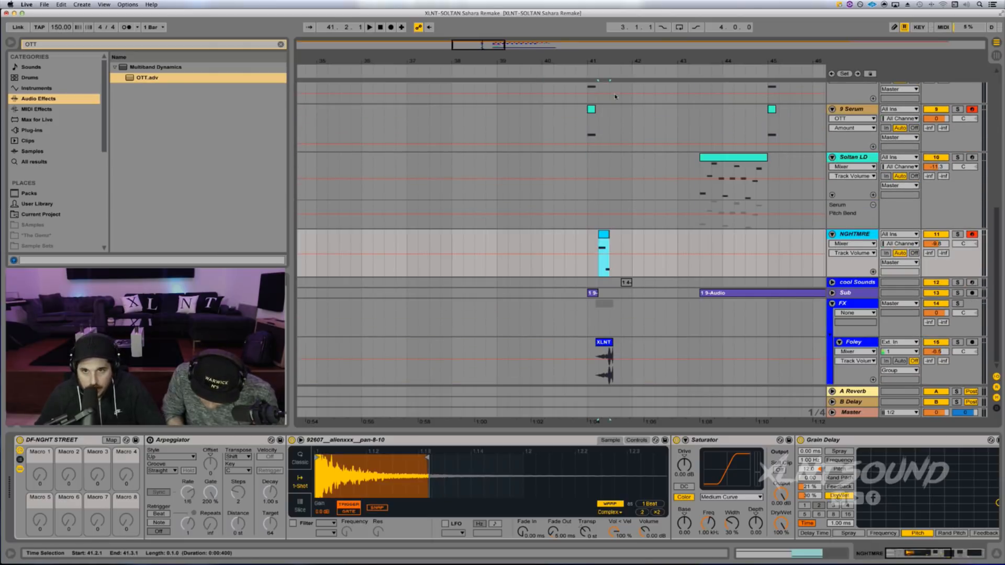
pyautogui.moveTo(603, 59); pyautogui.dragTo(603, 79)
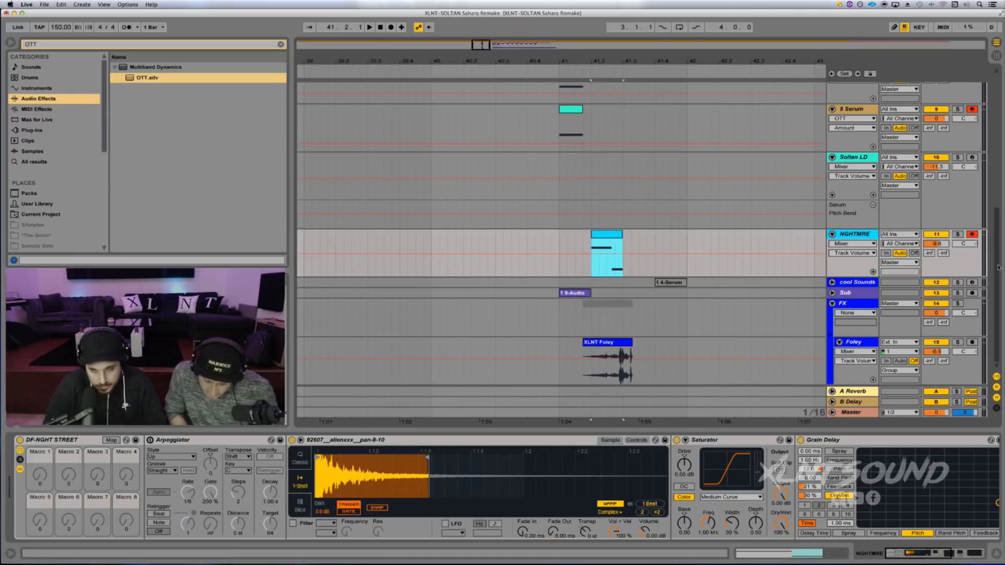
pyautogui.press('space')
pyautogui.press('space')
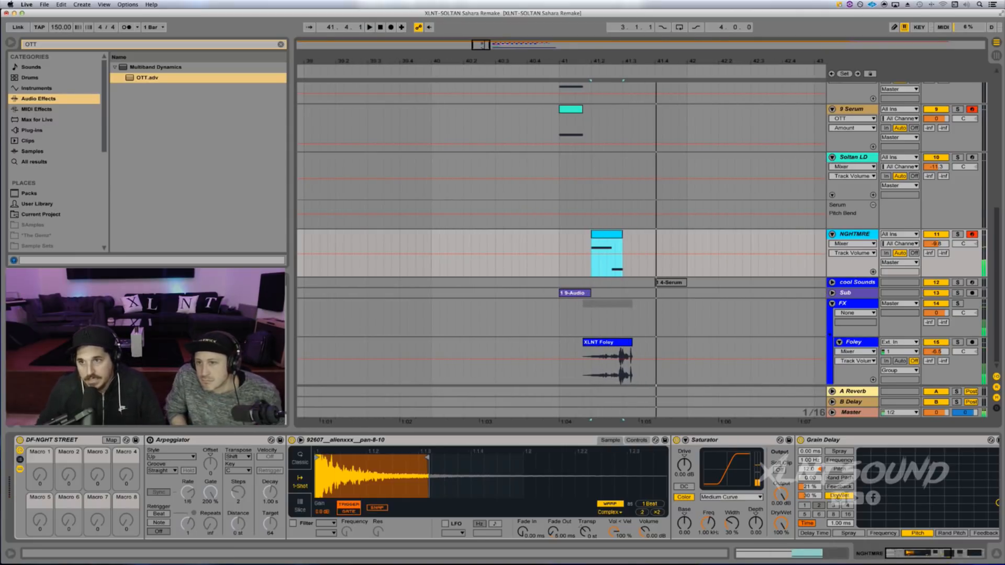
# - Solo the NGHTMRE track and play test notes on its instrument, lowering the keyboard octave
pyautogui.click(957, 235)
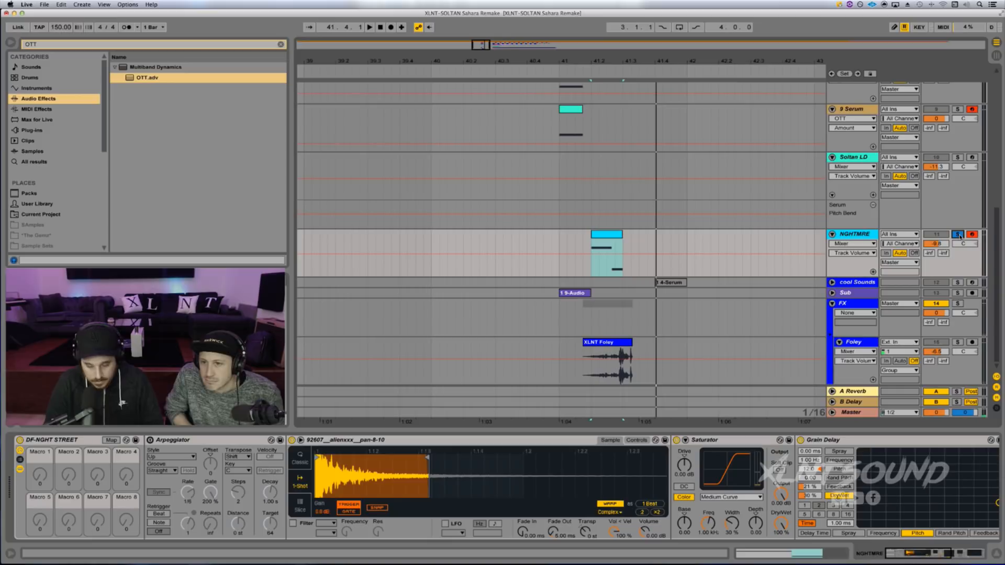
pyautogui.press('a')
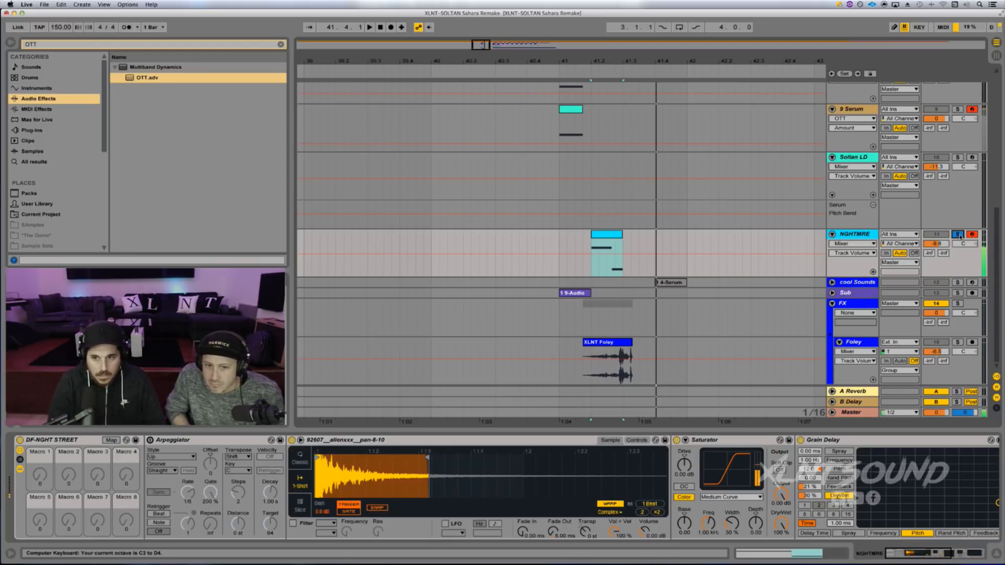
pyautogui.press('z')
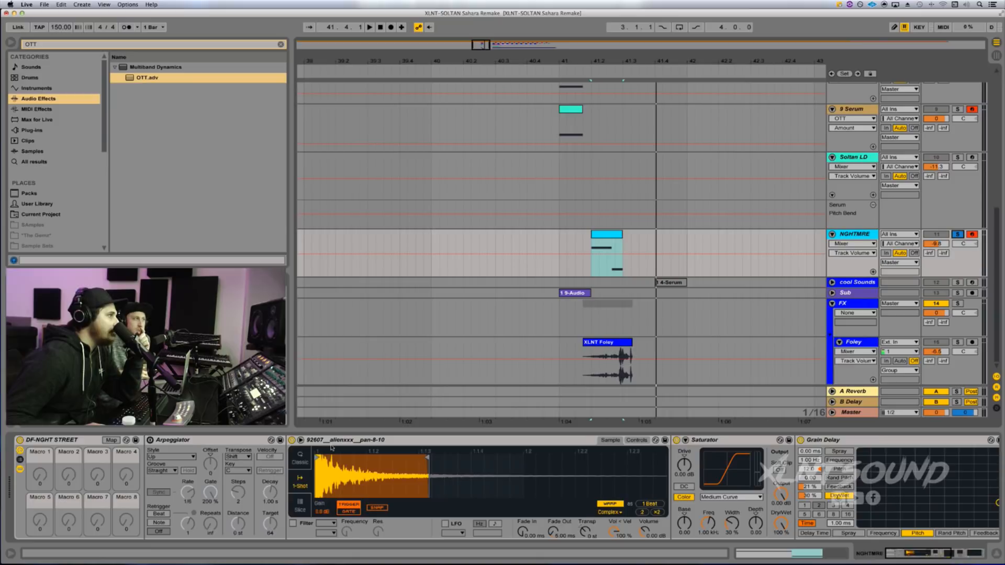
# - Examine the NGHTMRE device chain from the alien sample through Saturator, Grain Delay and the bass compressor to EQ Eight
pyautogui.hscroll(3, 331, 448)
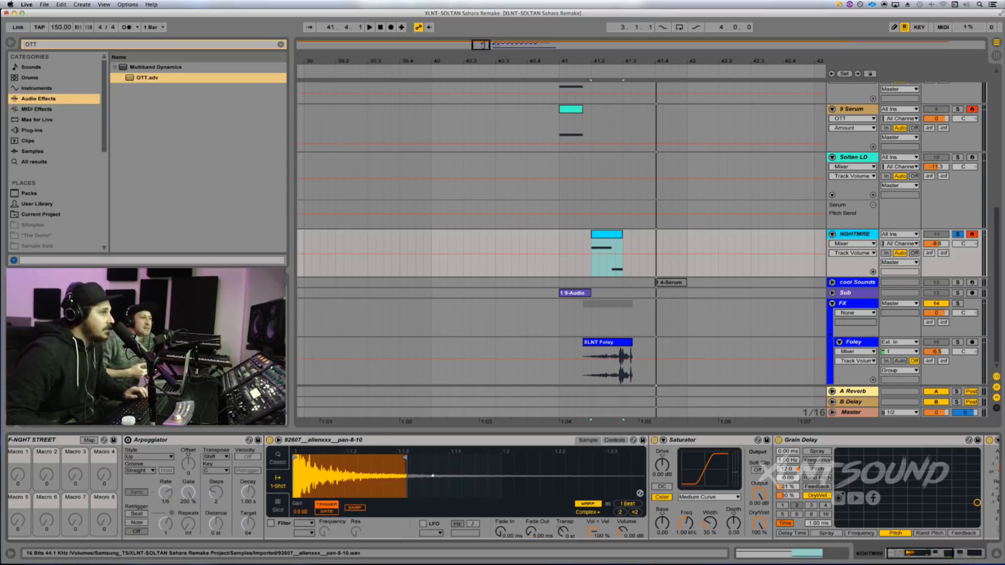
pyautogui.hscroll(10, 493, 478)
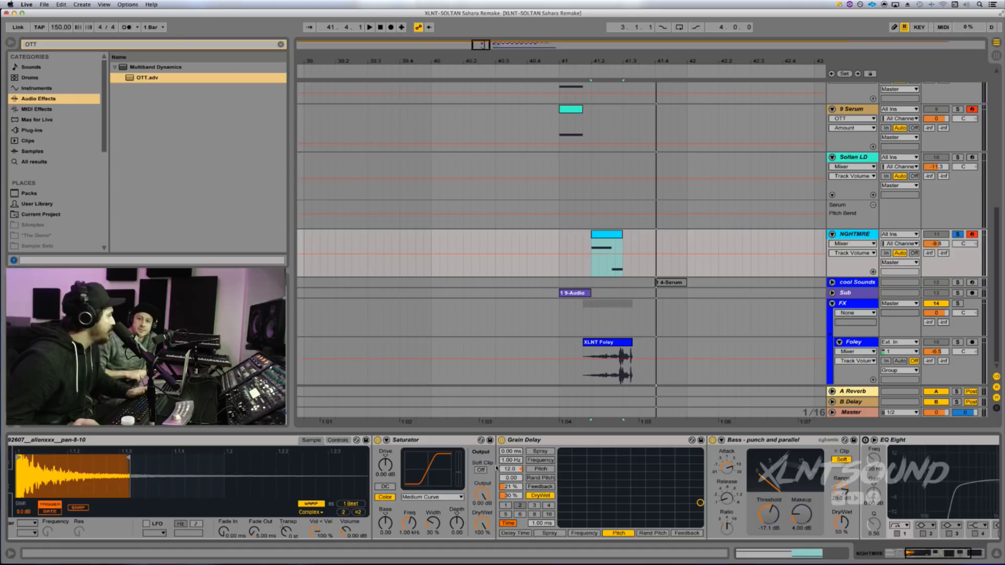
pyautogui.hscroll(-3, 497, 467)
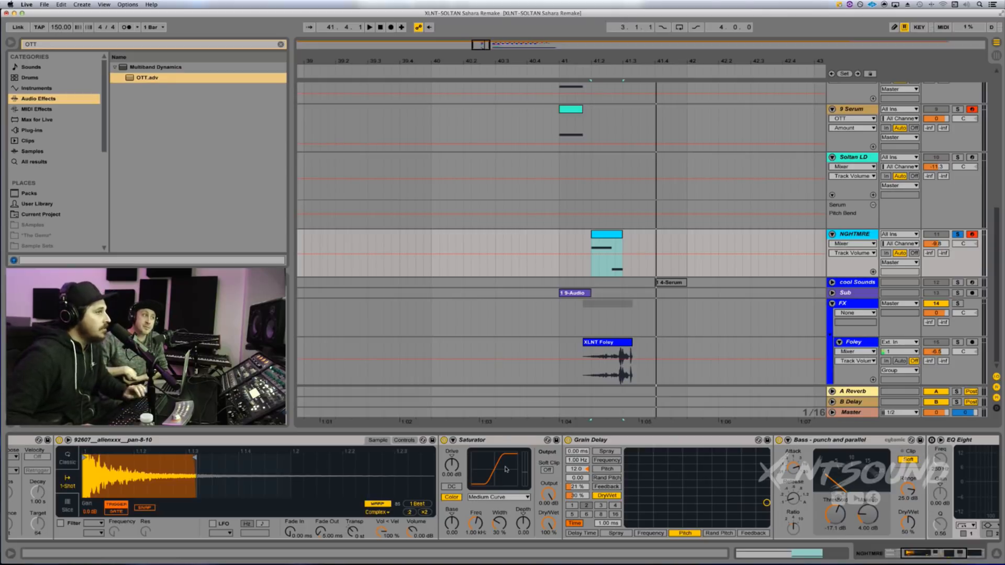
pyautogui.hscroll(1, 604, 441)
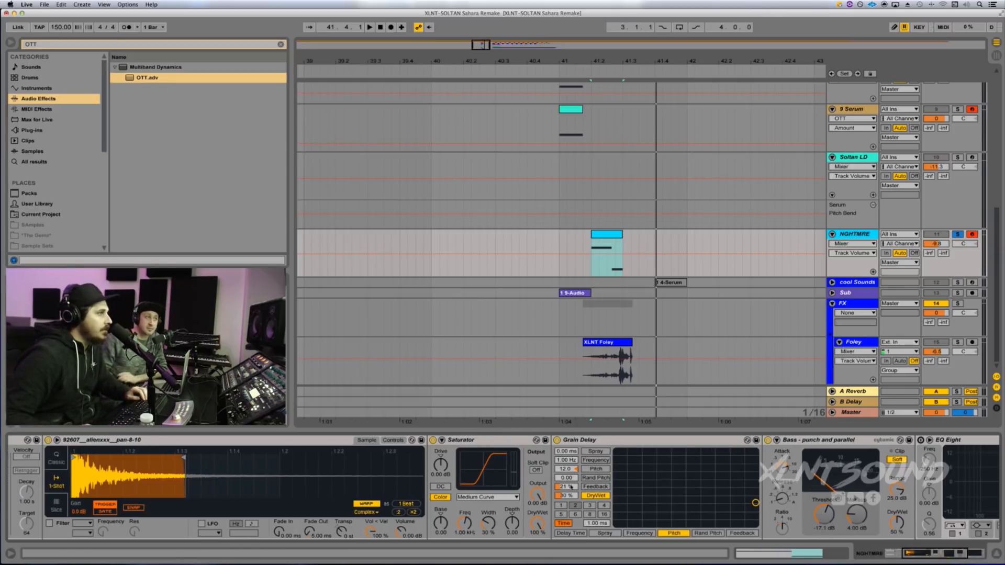
# - Bypass Grain Delay on the NGHTMRE track, play notes for comparison, and switch the effect back on
pyautogui.click(605, 441)
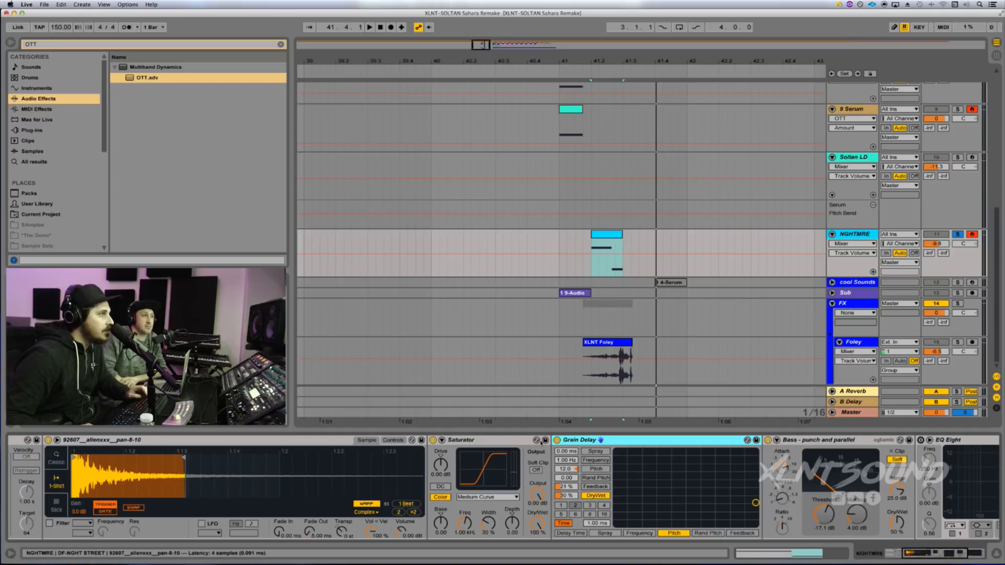
pyautogui.click(557, 441)
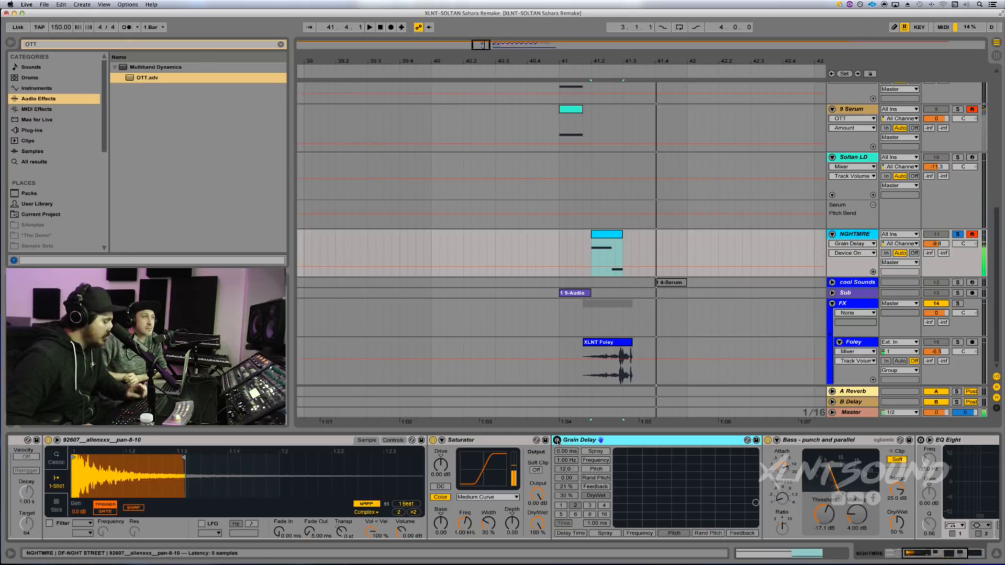
pyautogui.press('x')
pyautogui.press('a')
pyautogui.press('a')
pyautogui.press('a')
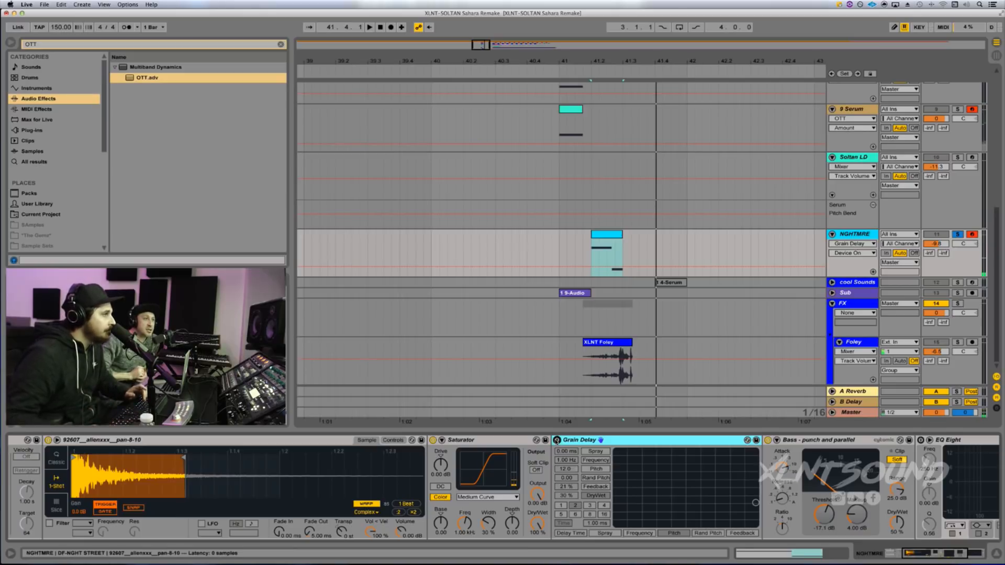
pyautogui.click(557, 441)
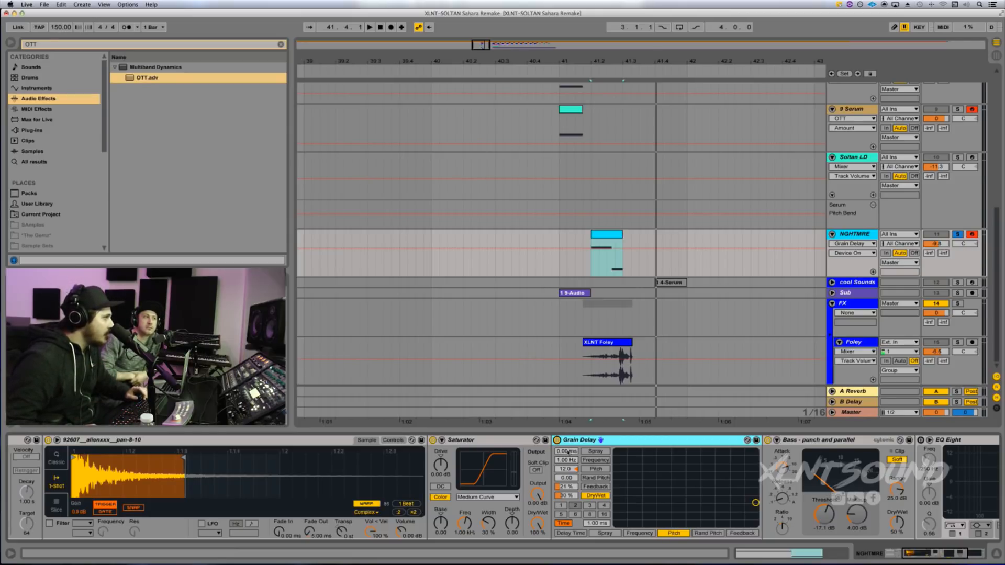
pyautogui.moveTo(568, 453)
pyautogui.mouseDown()
pyautogui.moveTo(568, 395)
pyautogui.moveTo(568, 461)
pyautogui.mouseUp()
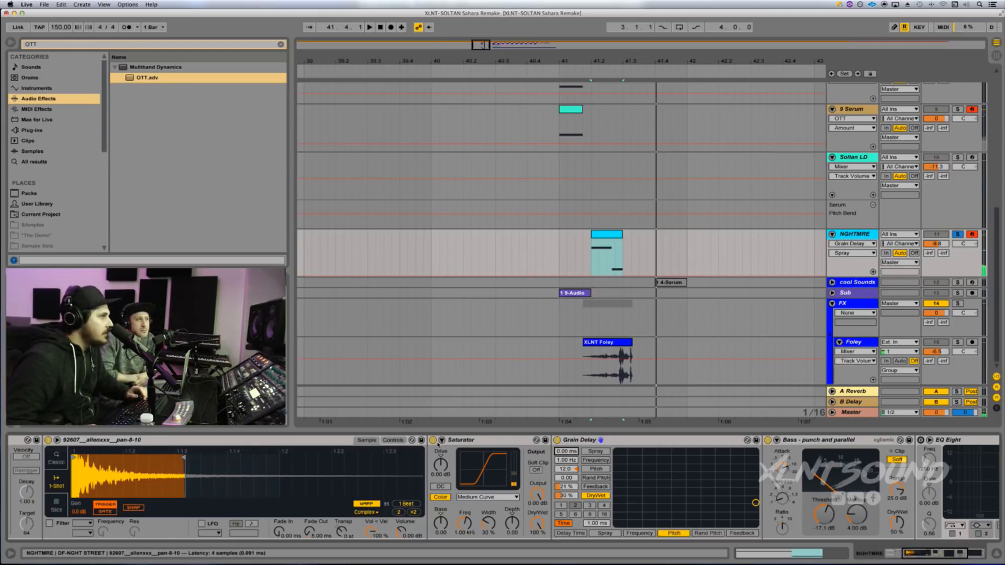
# - Play the soloed NGHTMRE clip through its full effect chain and take the track out of solo
pyautogui.hscroll(5, 438, 444)
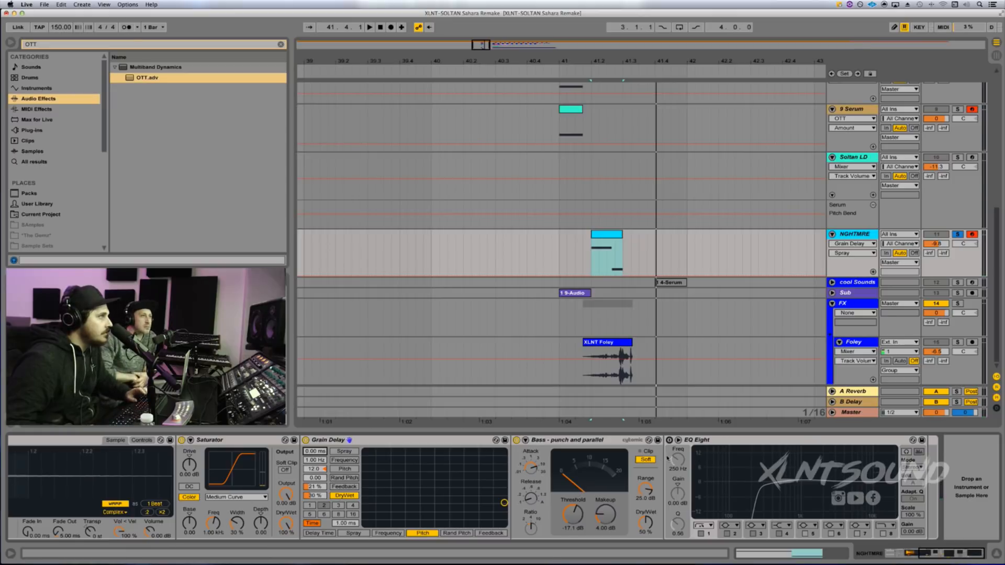
pyautogui.press('space')
pyautogui.press('space')
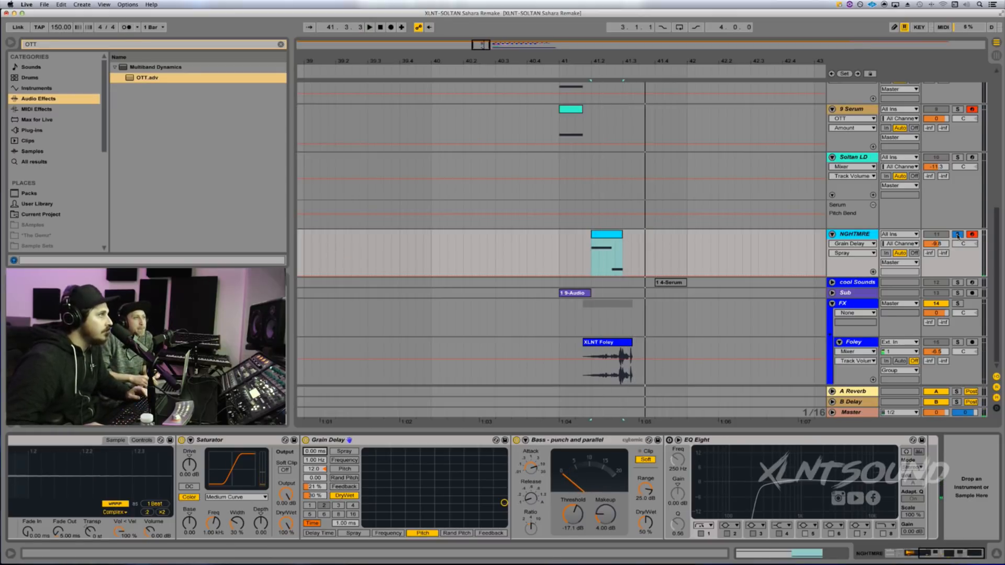
pyautogui.click(957, 235)
pyautogui.hscroll(5, 731, 257)
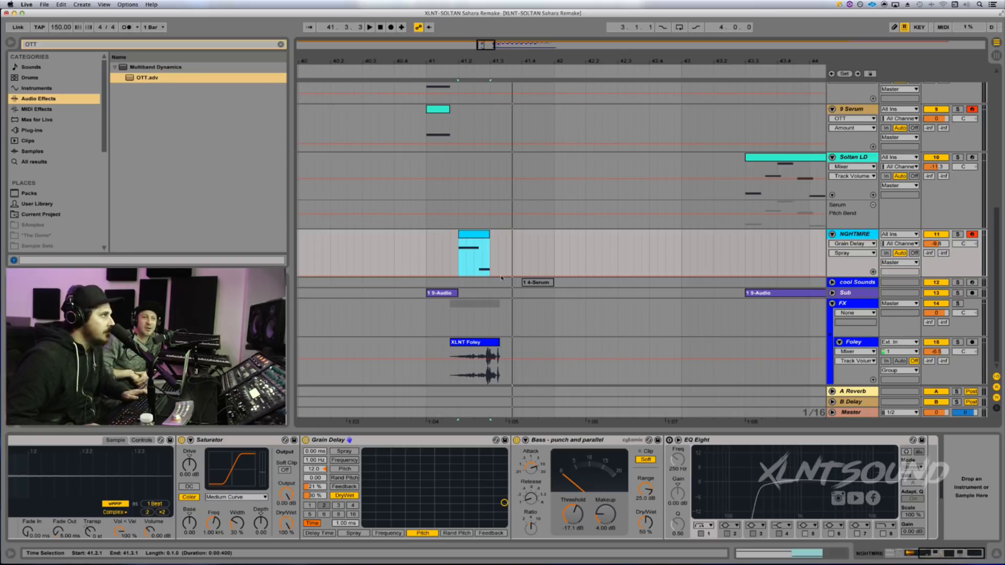
# - Select the Soltan LD clip at 43.3.1, solo its track and play the clip
pyautogui.scroll(-3, 570, 188)
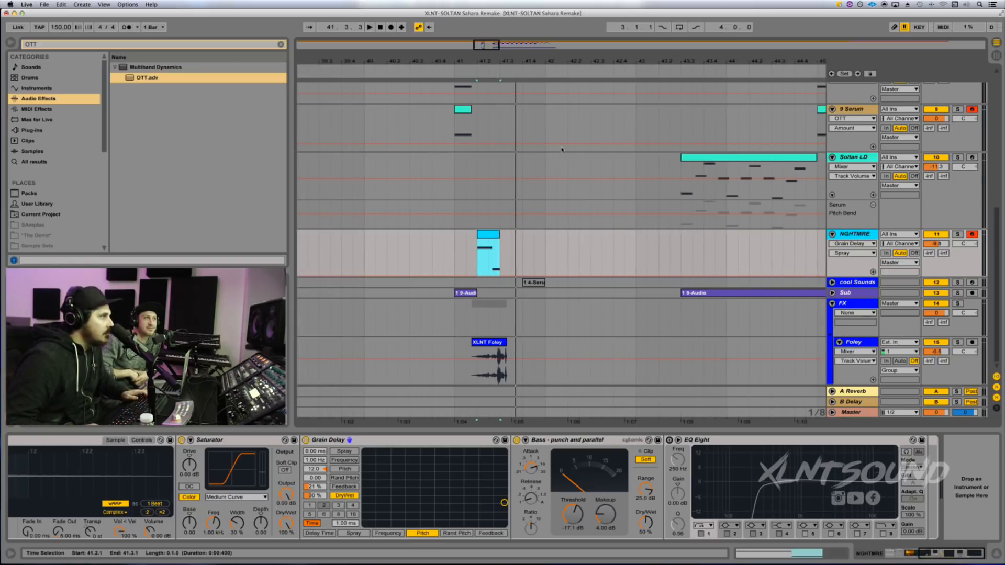
pyautogui.hscroll(-3, 580, 193)
pyautogui.hscroll(-3, 524, 268)
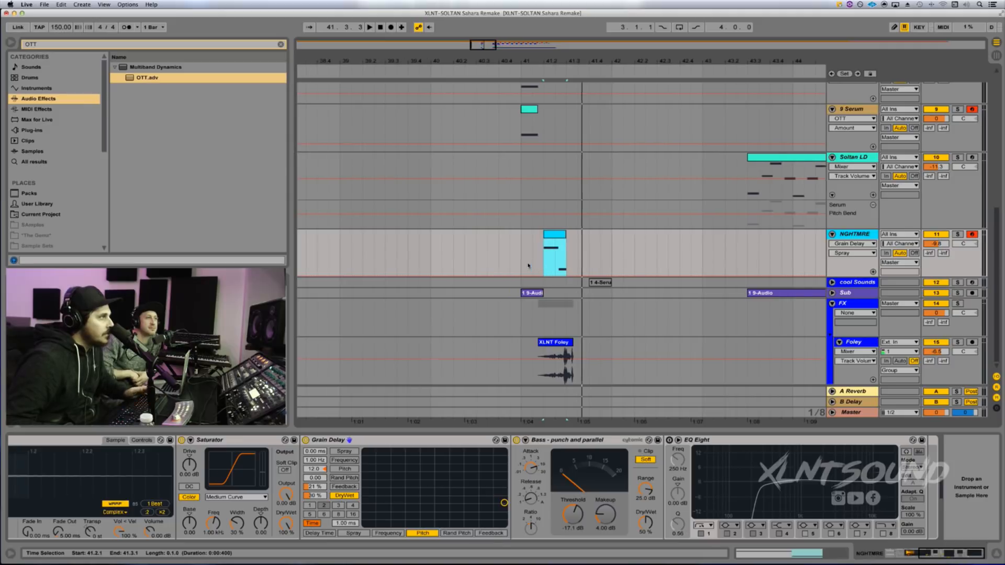
pyautogui.hscroll(10, 528, 266)
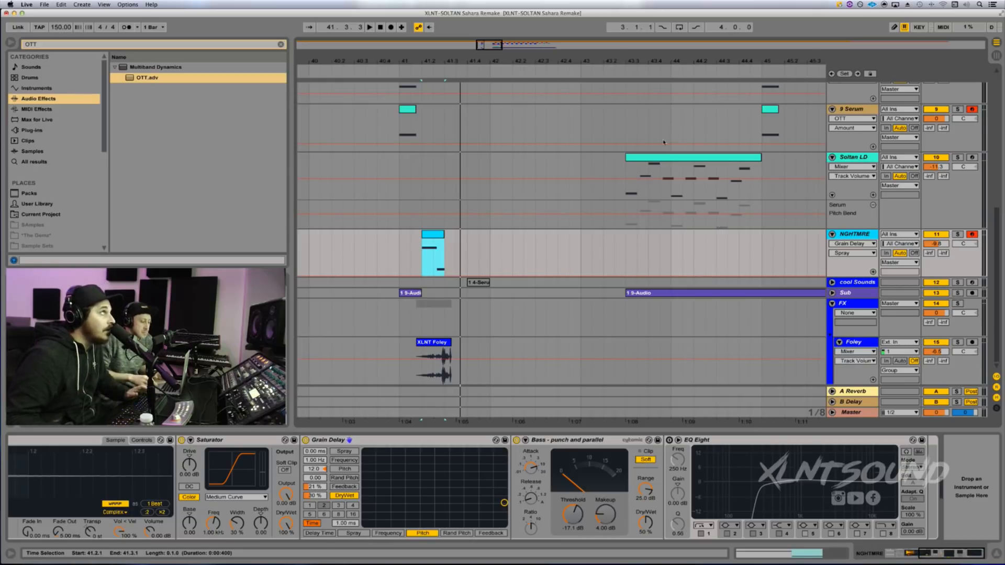
pyautogui.click(646, 163)
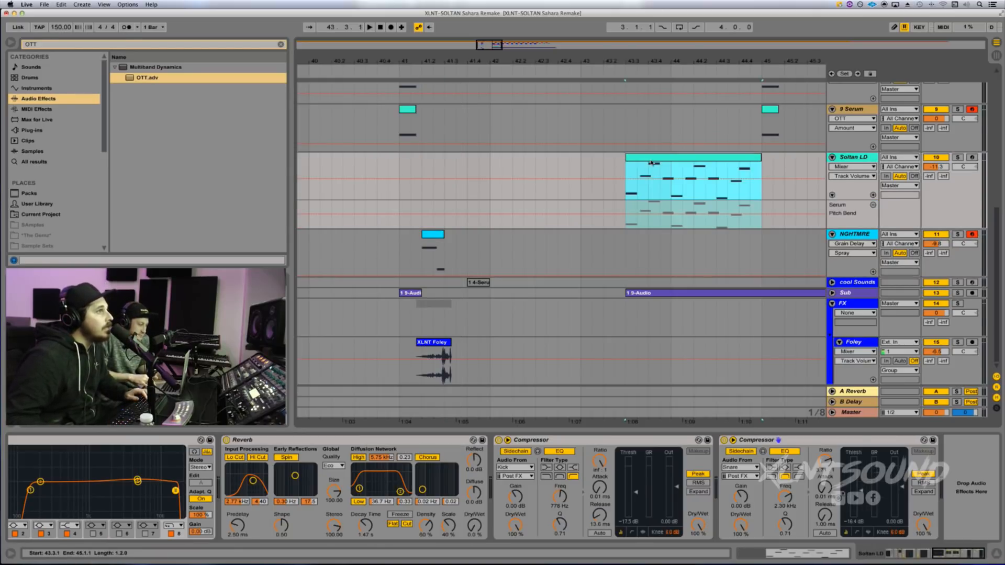
pyautogui.click(960, 157)
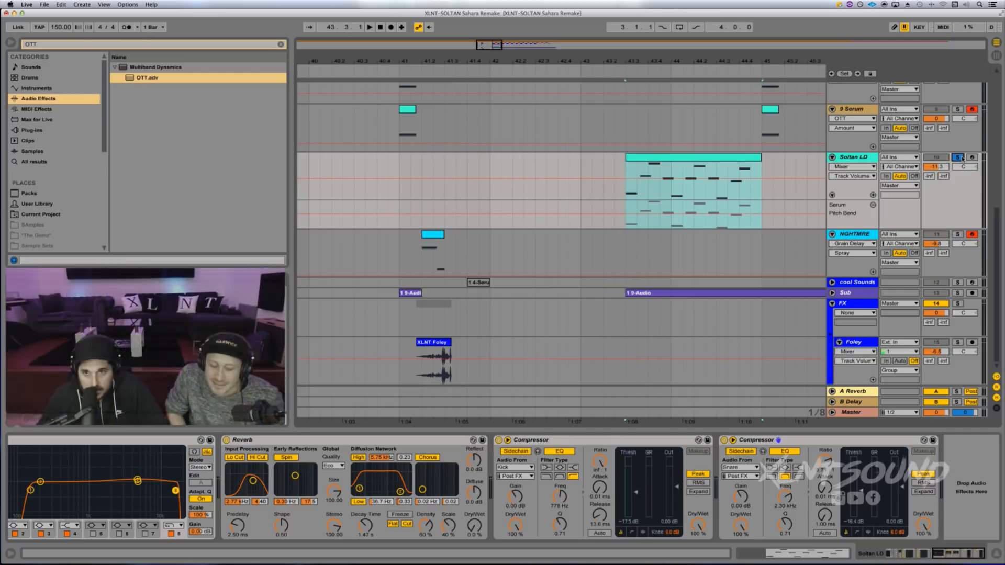
pyautogui.press('space')
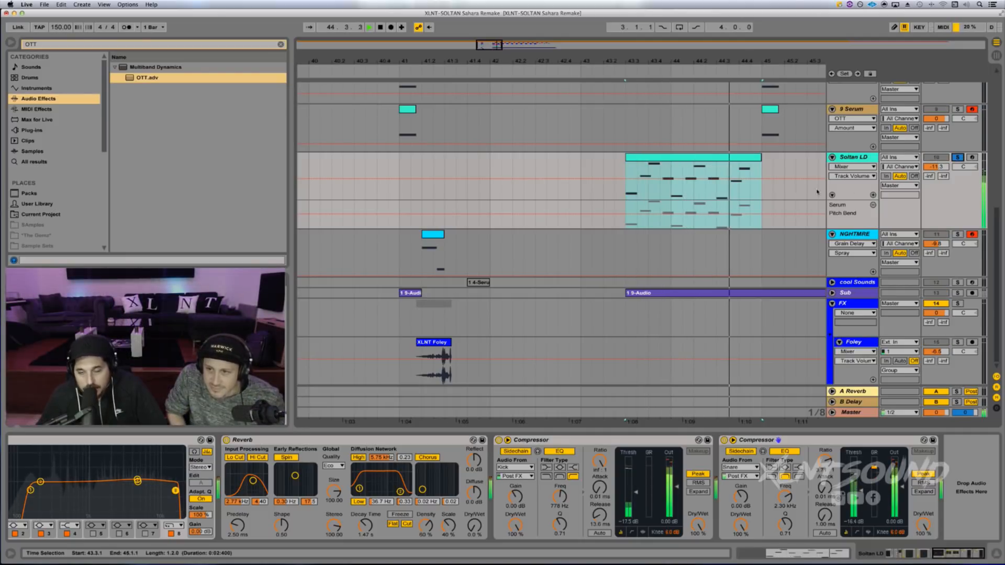
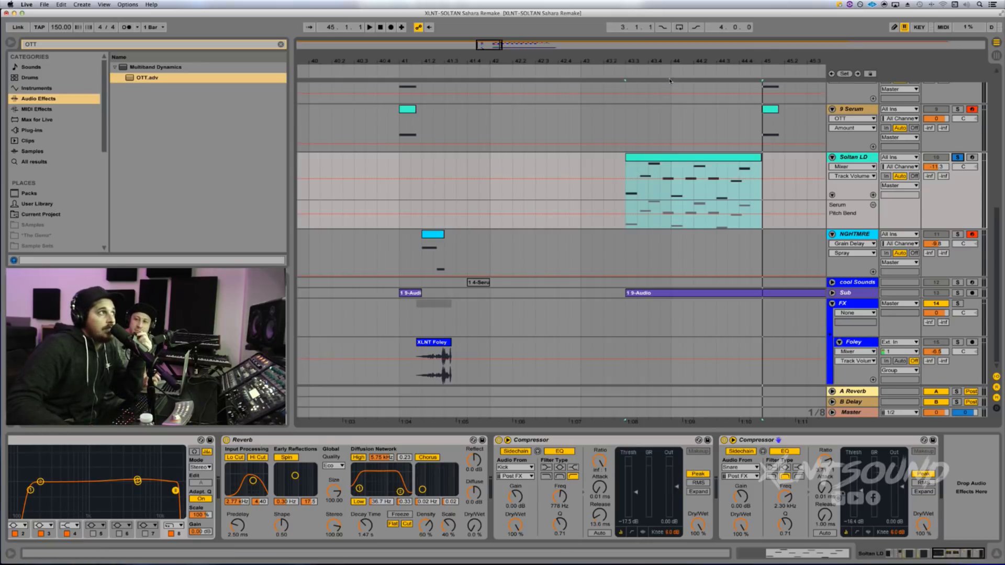
# - Examine the Soltan LD clip's melody in an enlarged note editor, select all its notes, and return to the track's devices
pyautogui.moveTo(656, 62); pyautogui.dragTo(663, 72)
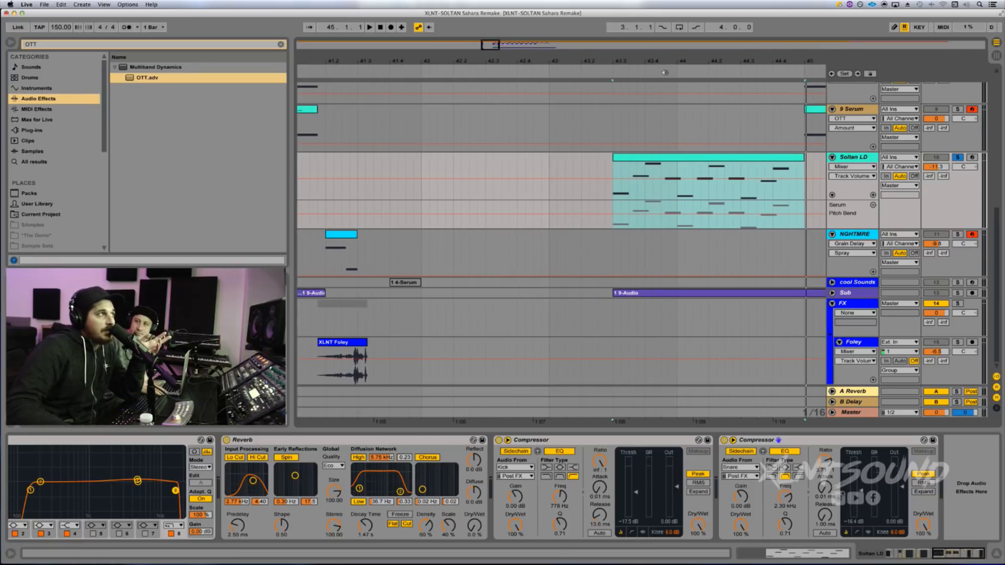
pyautogui.click(683, 164)
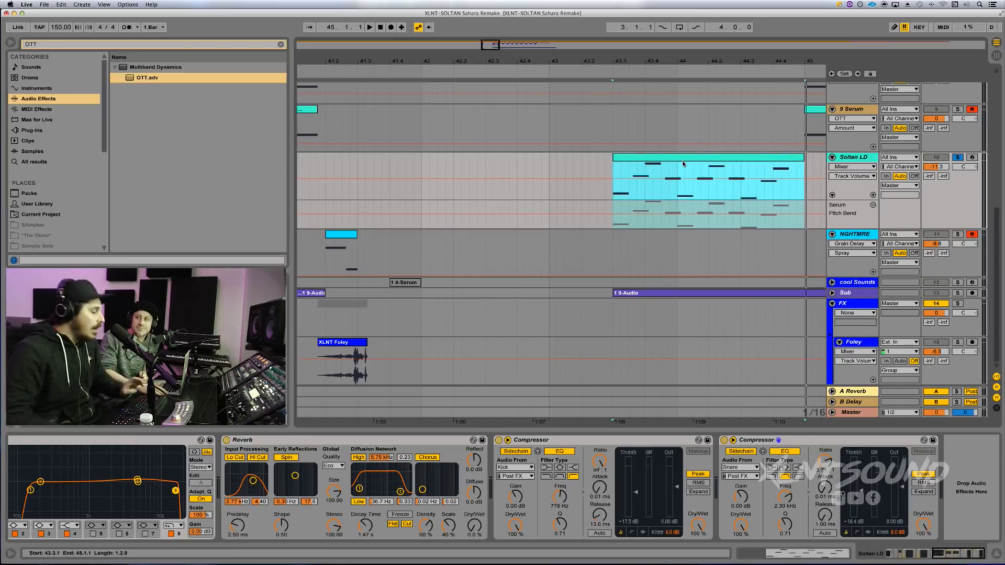
pyautogui.doubleClick(683, 164)
pyautogui.hotkey('shift', 'Tab')
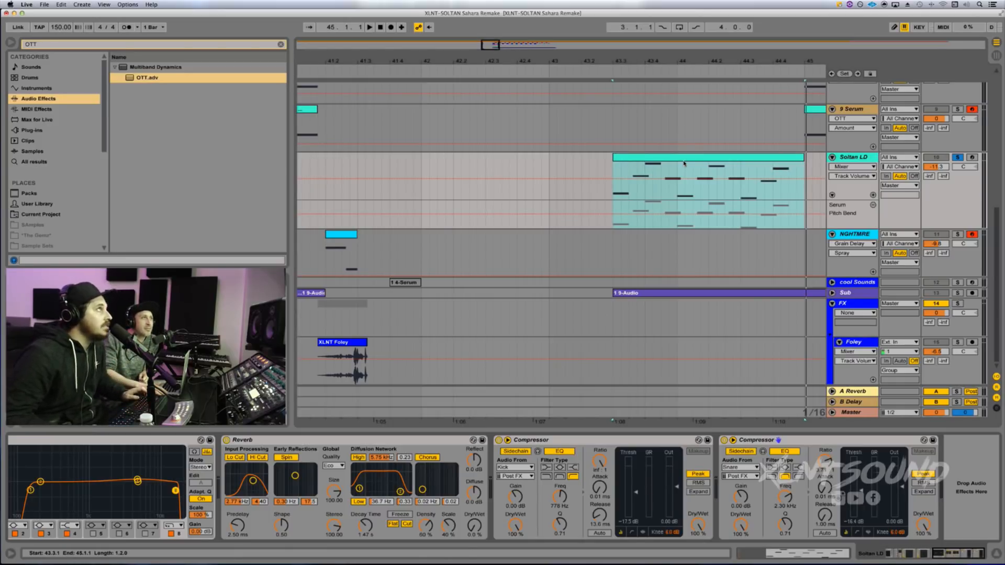
pyautogui.doubleClick(679, 159)
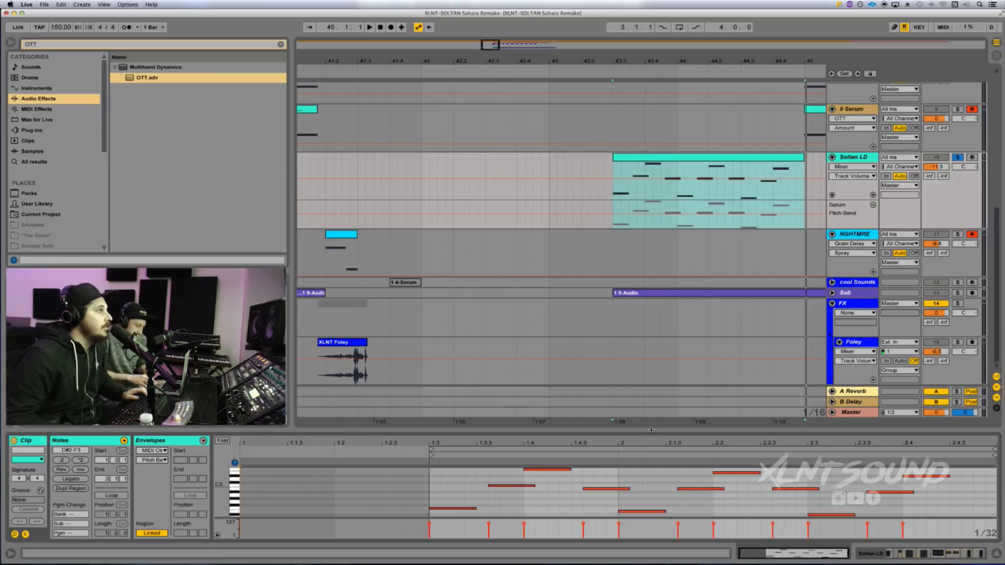
pyautogui.moveTo(653, 432); pyautogui.dragTo(602, 166)
pyautogui.moveTo(469, 386); pyautogui.dragTo(942, 225)
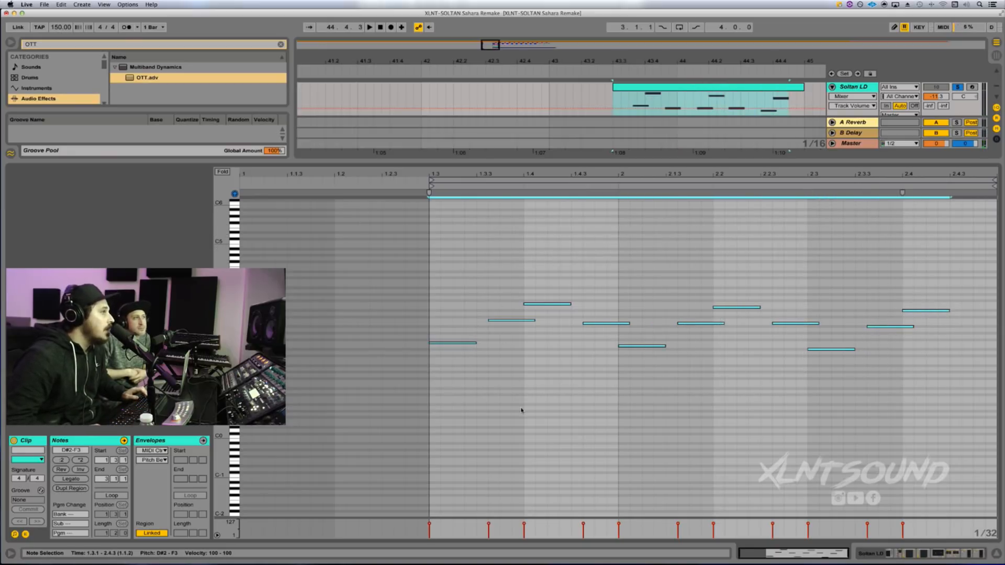
pyautogui.click(493, 350)
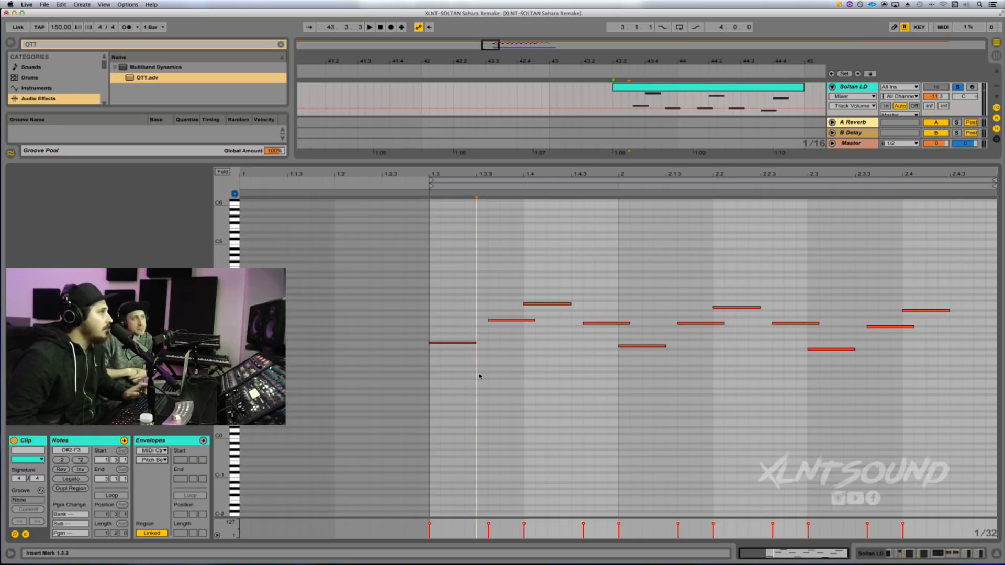
pyautogui.hotkey('shift', 'Tab')
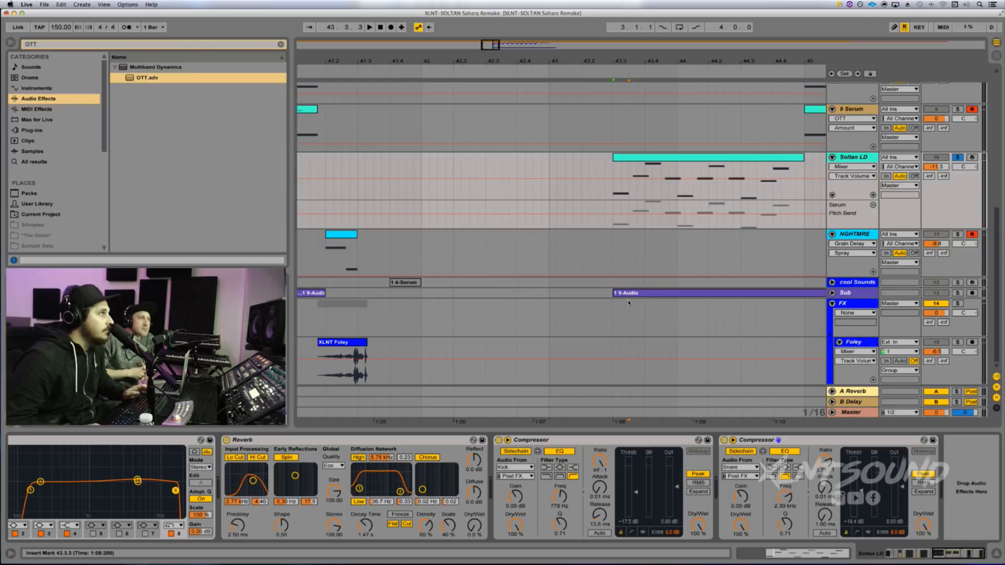
# - Examine the Soltan LD device chain from the sidechain compressors back through Reverb, EQ Eight, OTT and Overdrive to Serum
pyautogui.hscroll(3, 604, 66)
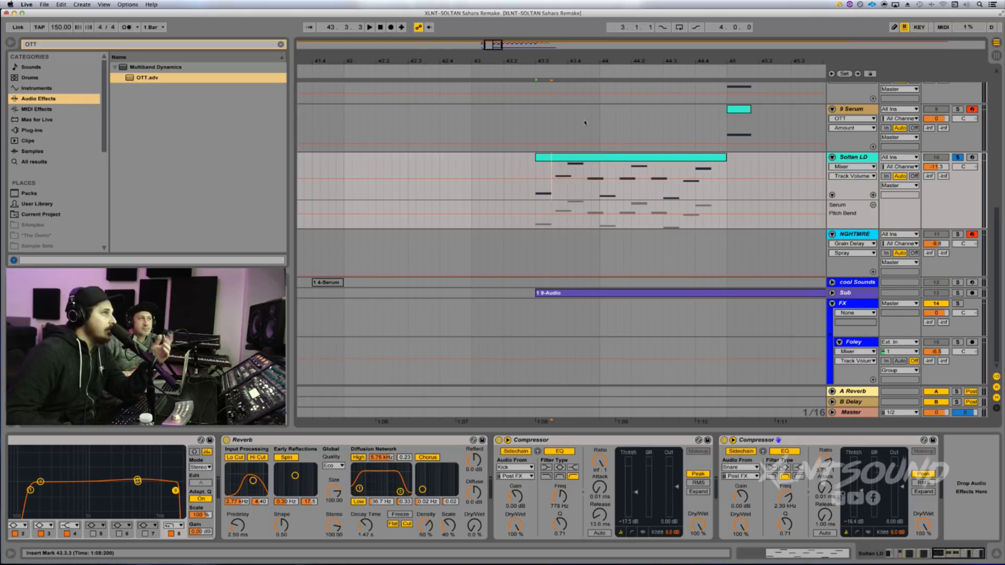
pyautogui.click(614, 157)
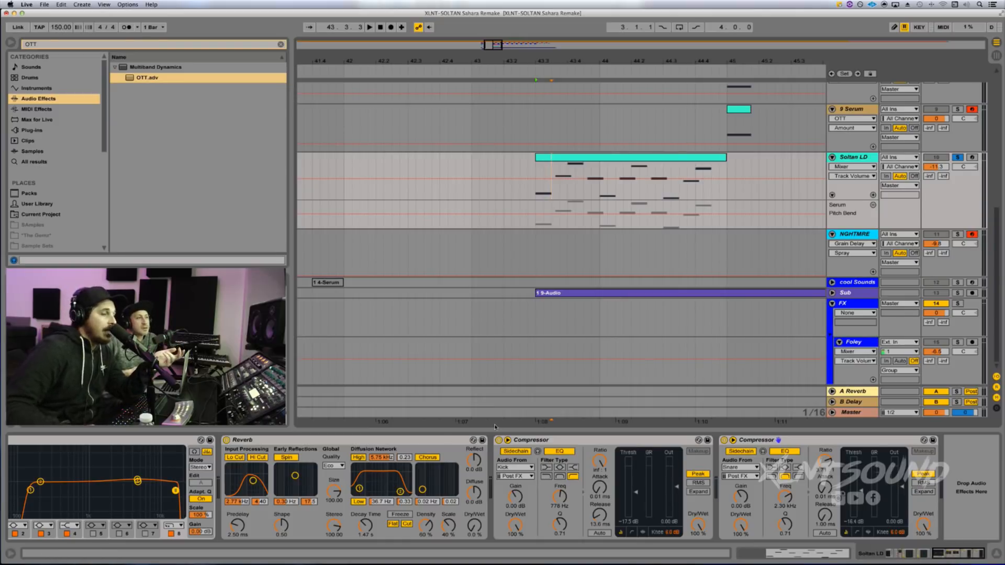
pyautogui.scroll(3, 544, 492)
pyautogui.scroll(2, 544, 492)
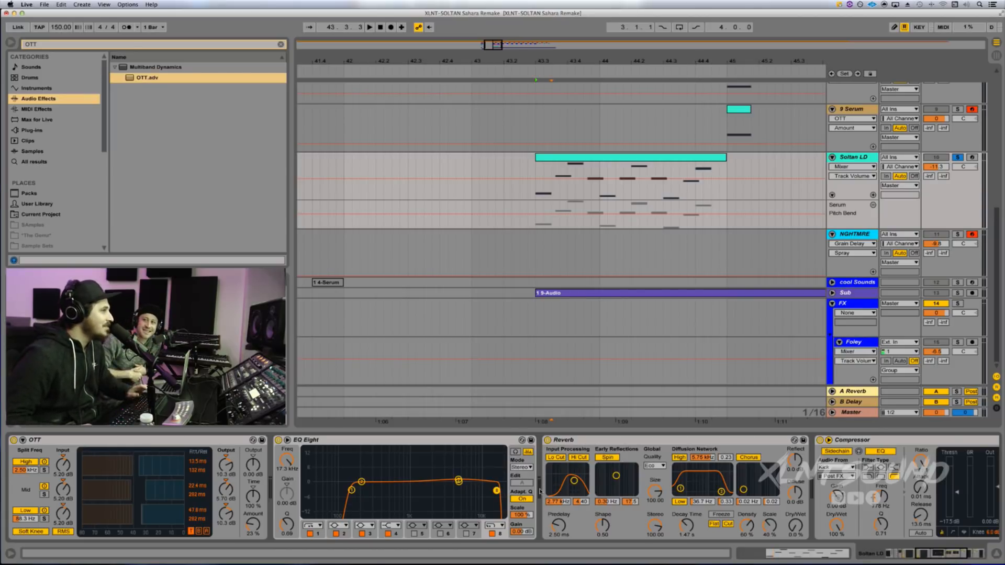
pyautogui.hscroll(-10, 554, 510)
pyautogui.hscroll(-1, 566, 230)
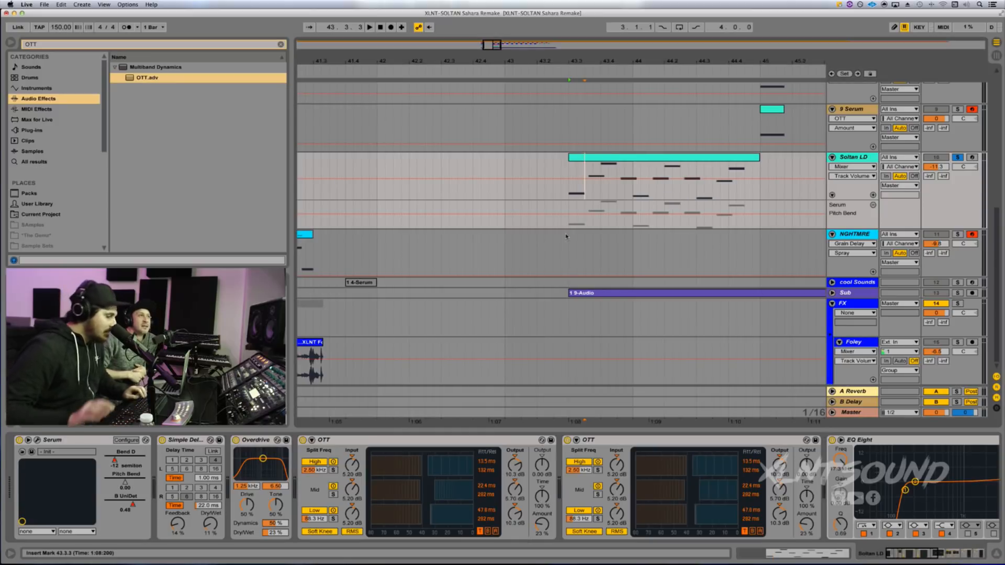
# - Insert a new MIDI track below Soltan LD and load the Serum VST instrument on it
pyautogui.click(566, 210)
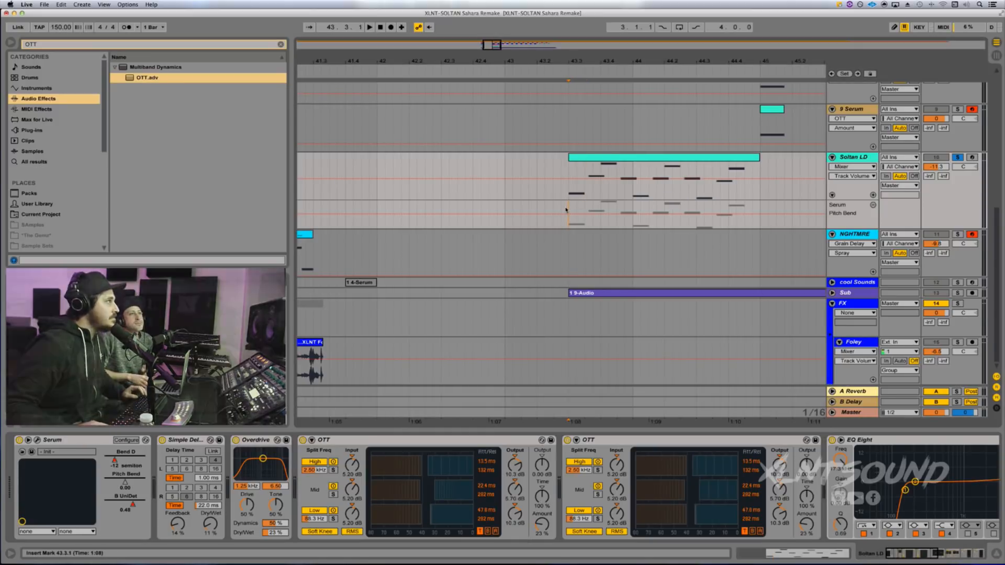
pyautogui.press('super+shift+t')
pyautogui.click(41, 44)
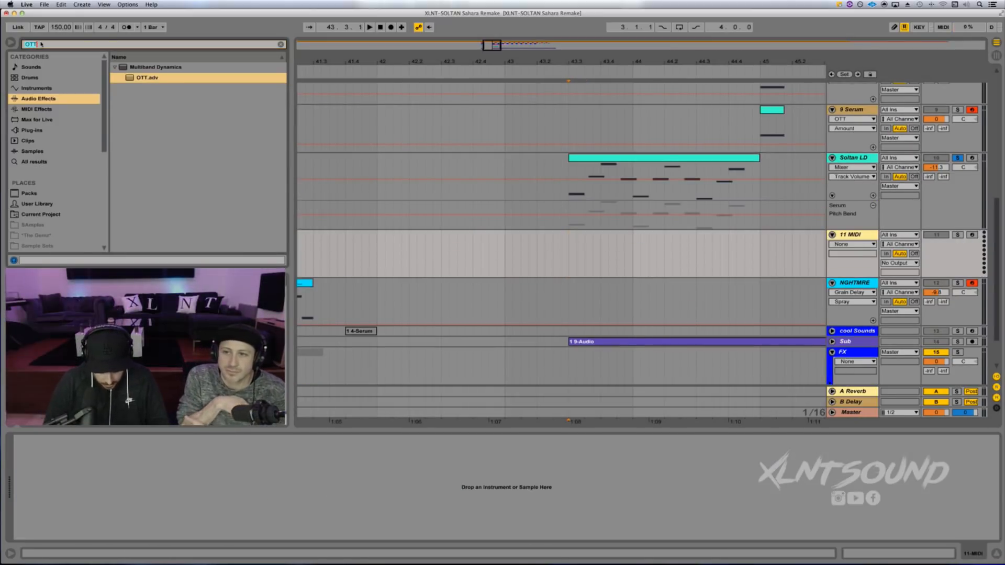
pyautogui.write('SERUM')
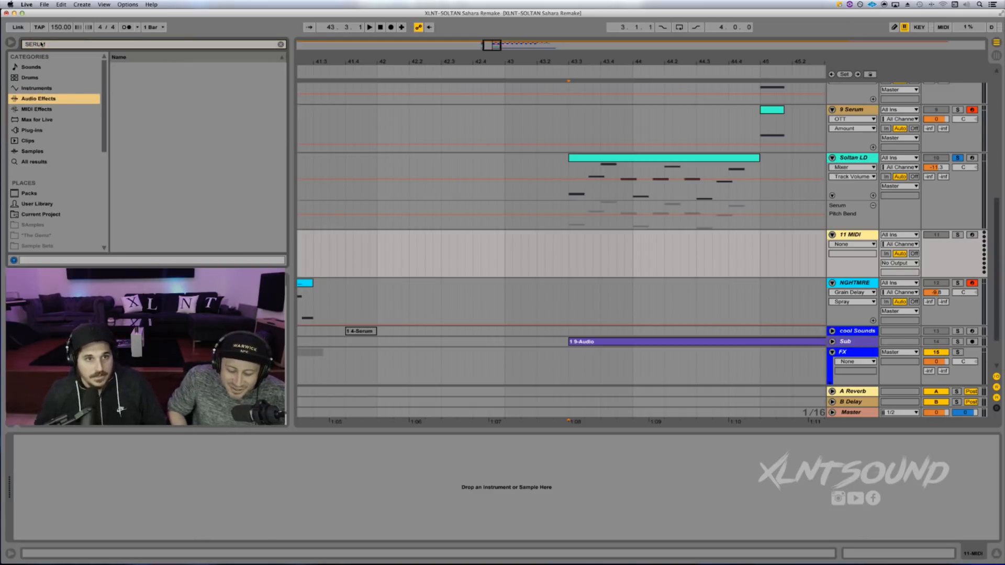
pyautogui.click(33, 130)
pyautogui.click(139, 89)
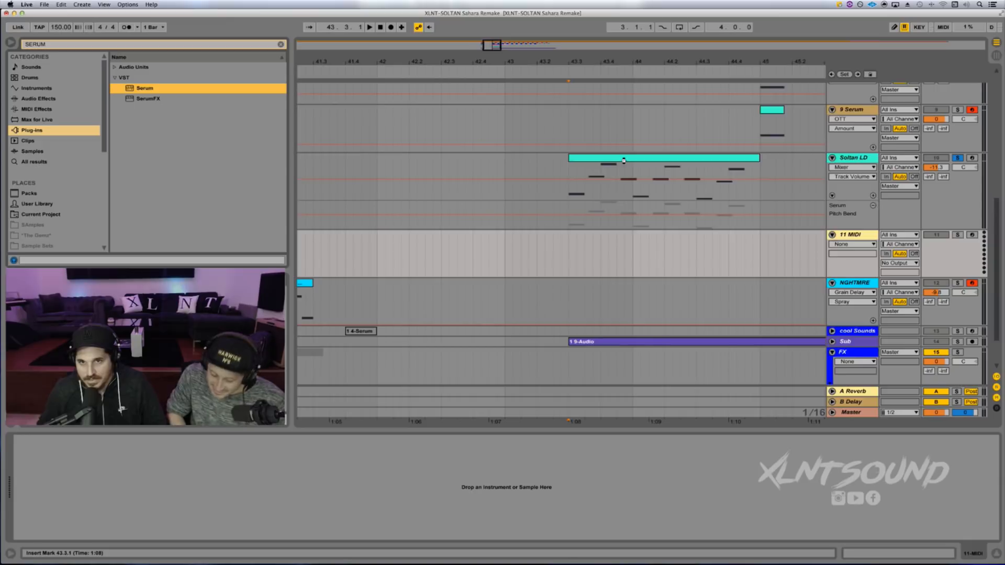
pyautogui.press('Return')
# - Copy the Soltan LD clip onto the new Serum track beneath it
pyautogui.moveTo(557, 71); pyautogui.dragTo(579, 227)
pyautogui.click(601, 169)
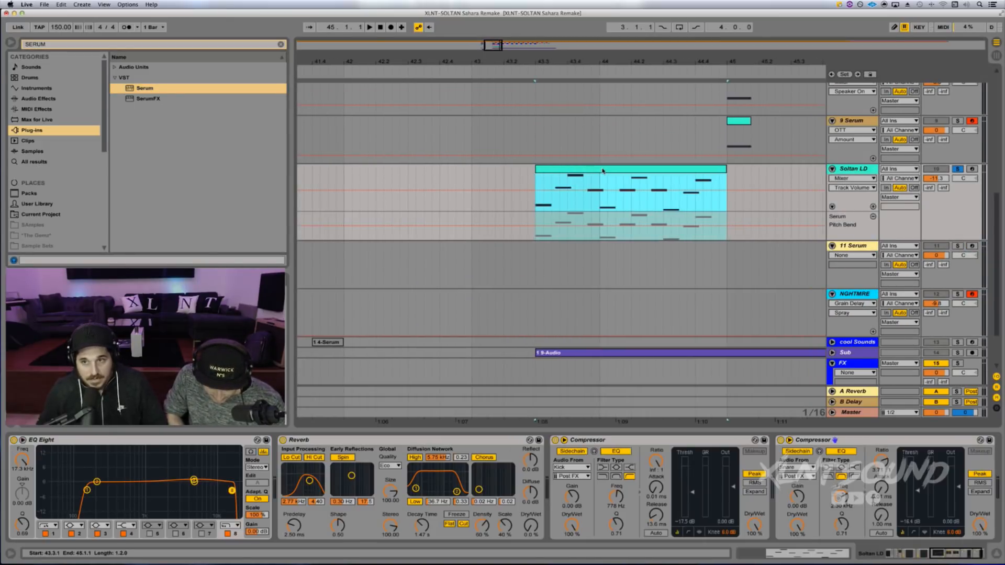
pyautogui.moveTo(601, 169); pyautogui.dragTo(604, 271)
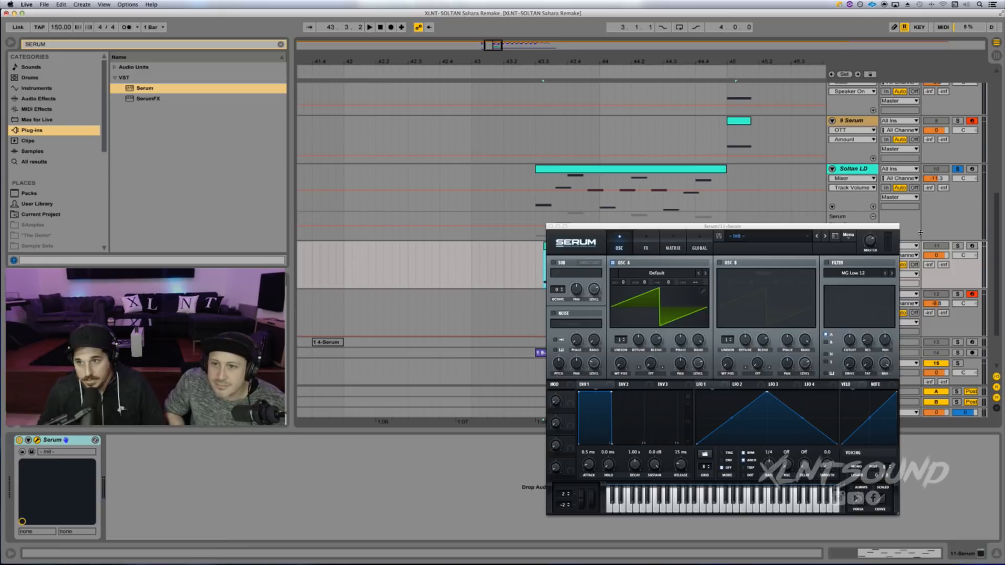
# - Mute the Soltan LD track and audition the new Serum track, first in solo and then with the other tracks from bar 43
pyautogui.click(957, 246)
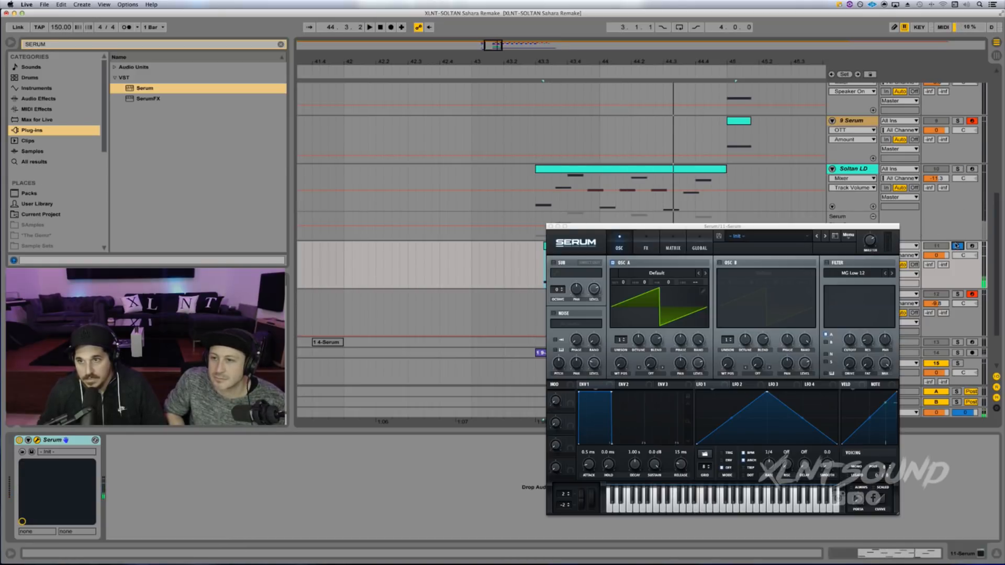
pyautogui.click(957, 245)
pyautogui.click(945, 168)
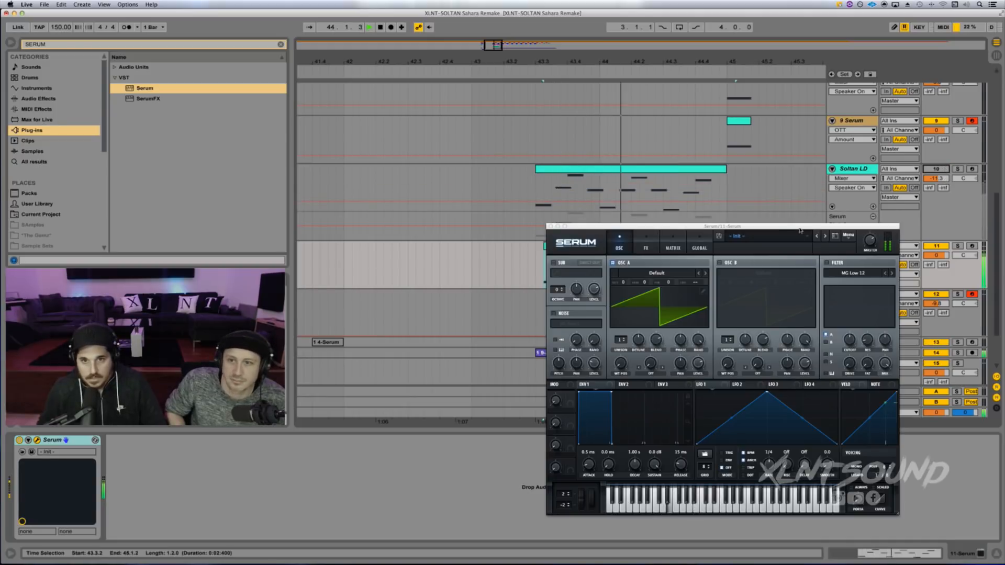
pyautogui.click(473, 249)
pyautogui.press('space')
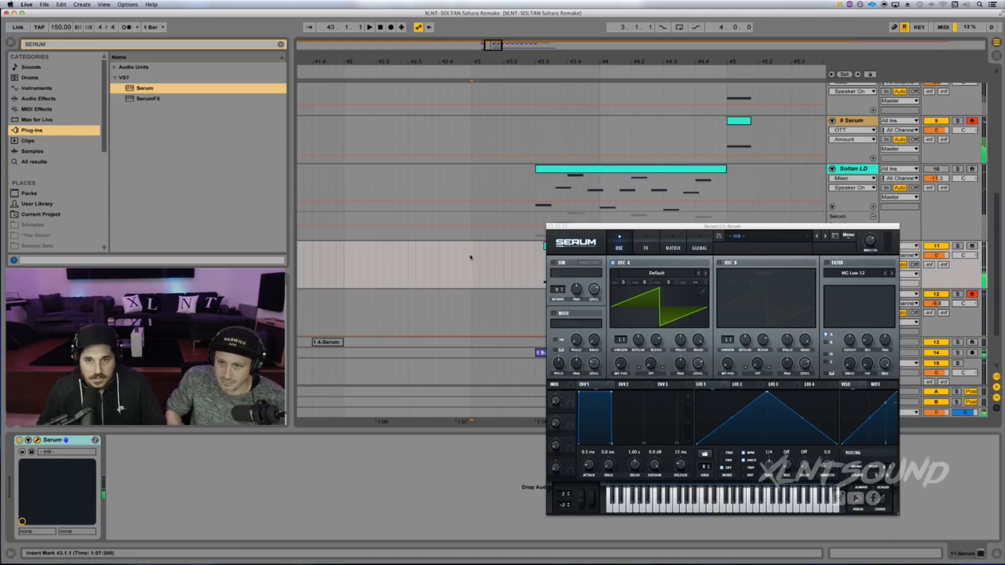
pyautogui.press('space')
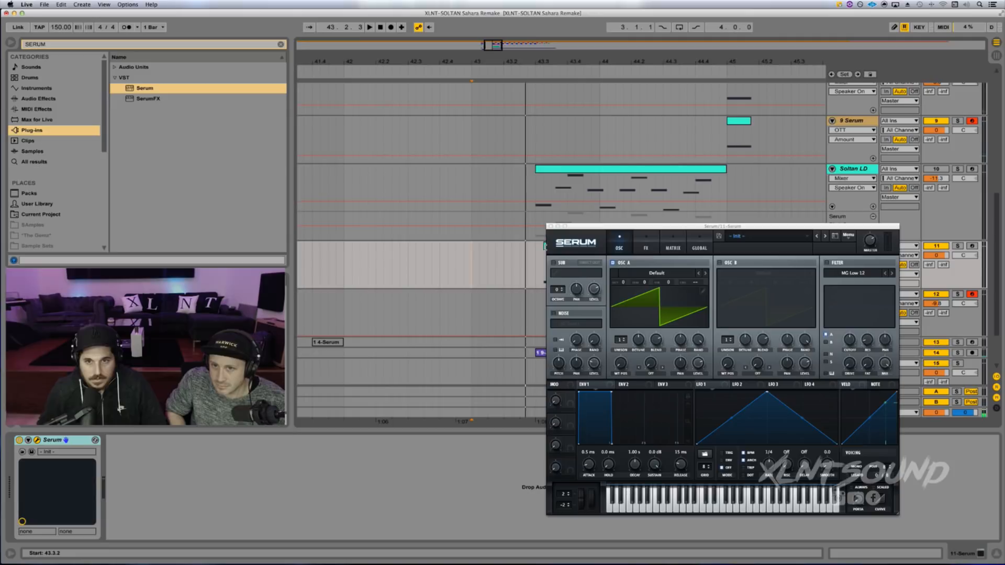
# - Uncover the copied clip behind the Serum window and shift it to start at 43.3.1
pyautogui.moveTo(573, 227); pyautogui.dragTo(610, 200)
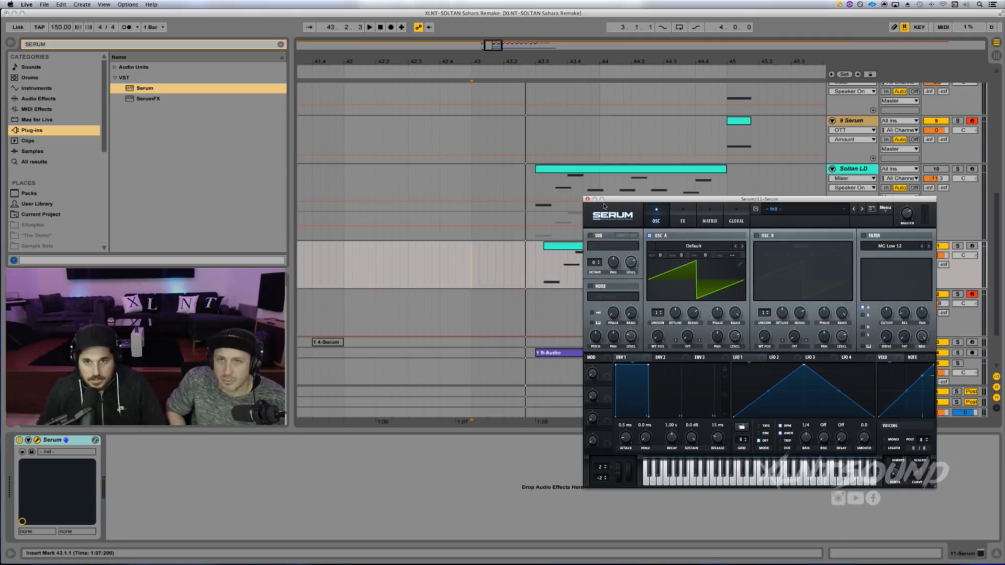
pyautogui.moveTo(572, 249); pyautogui.dragTo(560, 250)
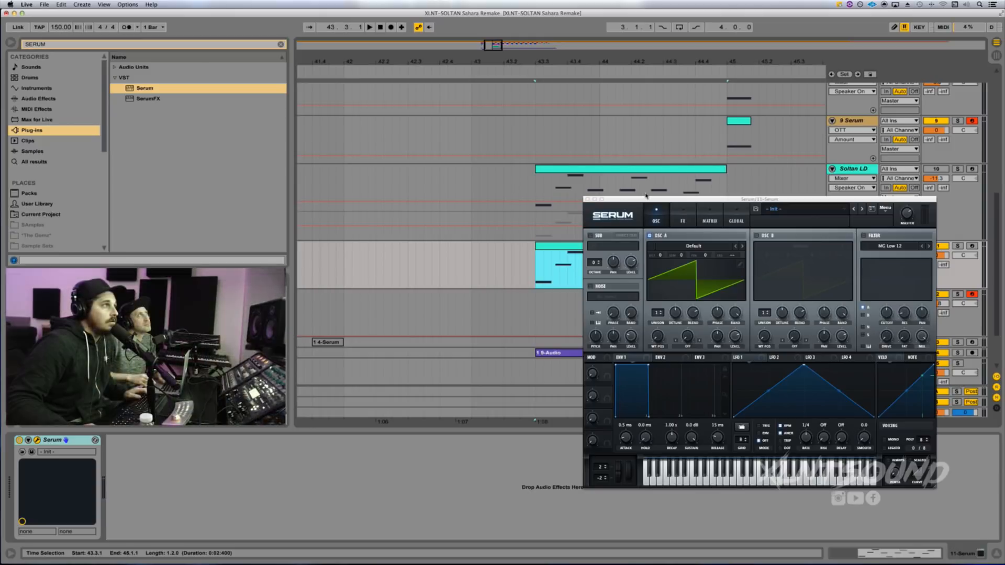
# - Enlarge the Serum window, reposition it over the arrangement, and play the copied clip through the Init patch
pyautogui.moveTo(690, 199); pyautogui.dragTo(636, 116)
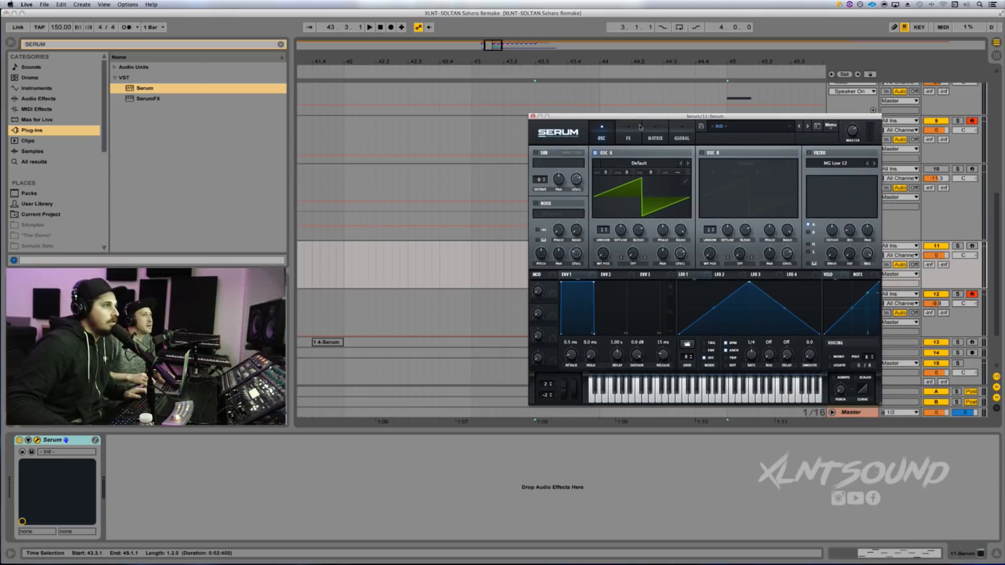
pyautogui.moveTo(881, 407); pyautogui.dragTo(978, 484)
pyautogui.moveTo(763, 117); pyautogui.dragTo(721, 96)
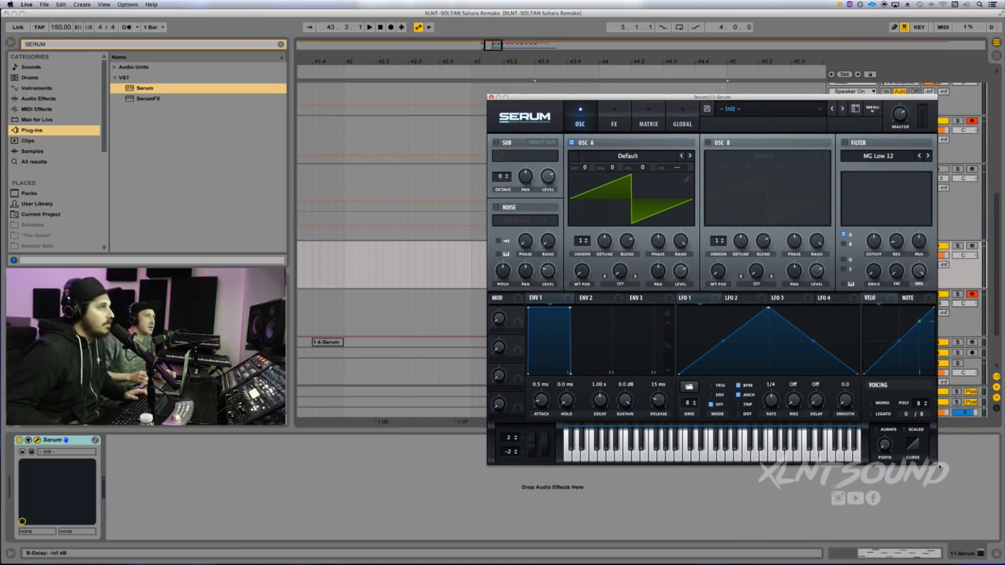
pyautogui.moveTo(939, 465); pyautogui.dragTo(977, 497)
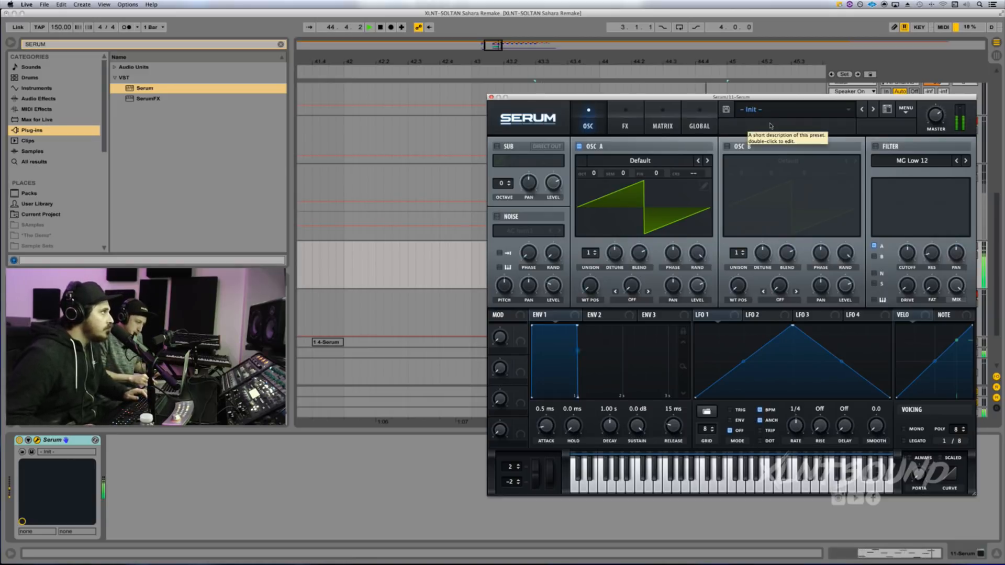
pyautogui.press('space')
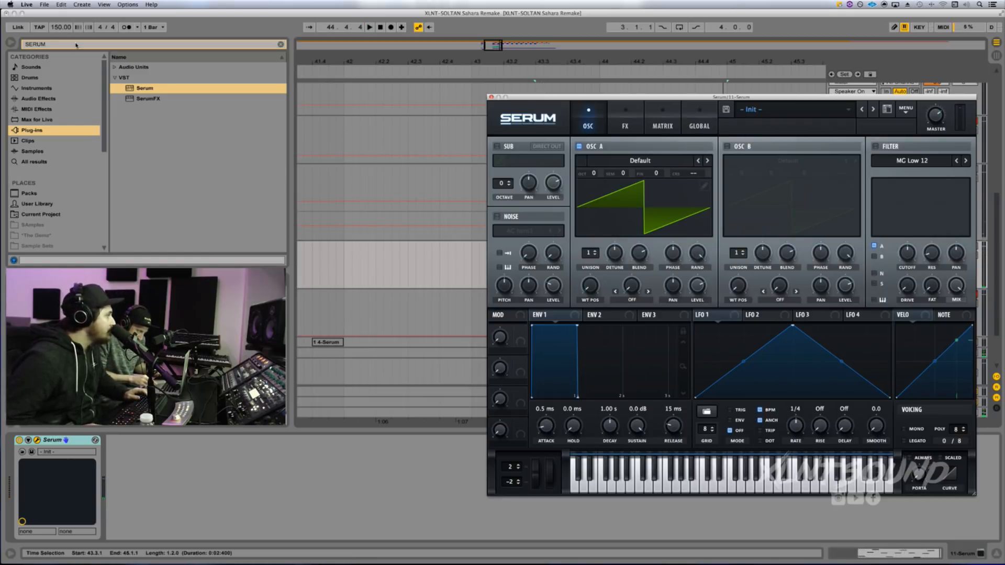
pyautogui.click(78, 45)
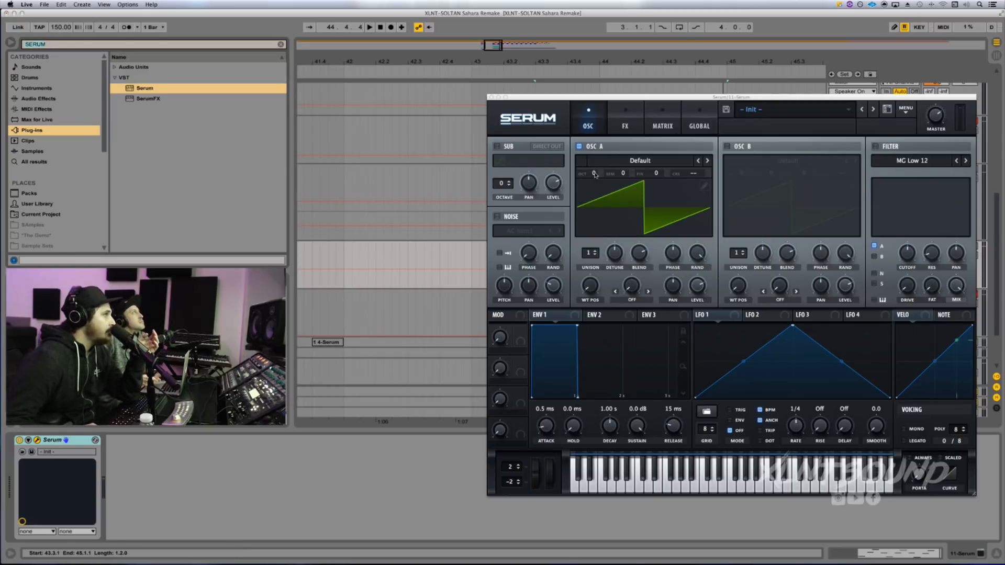
# - Set oscillator A's octave to +1 and unison to 6 voices with reduced detune, and audition the copied clip
pyautogui.moveTo(594, 174); pyautogui.dragTo(595, 162)
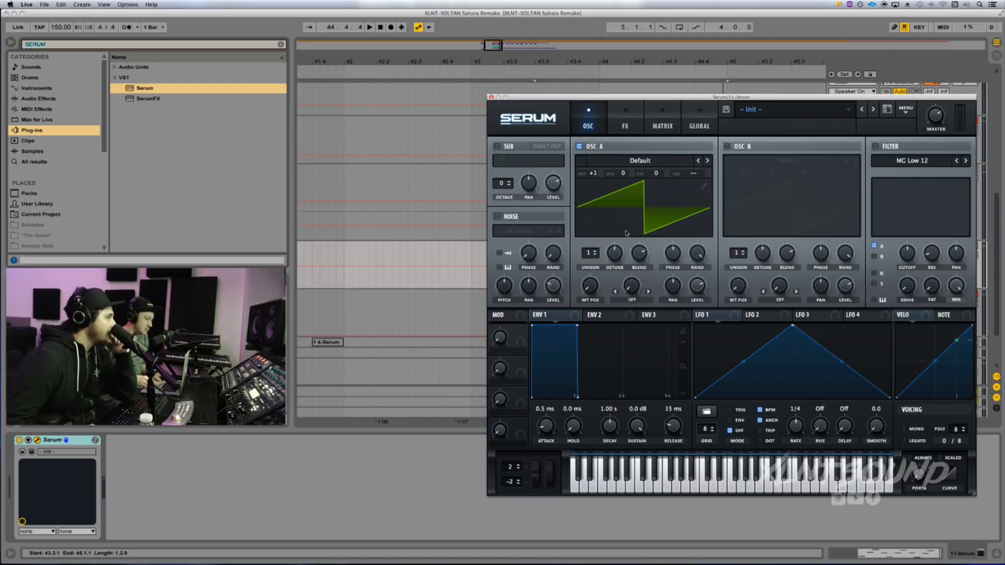
pyautogui.click(590, 253)
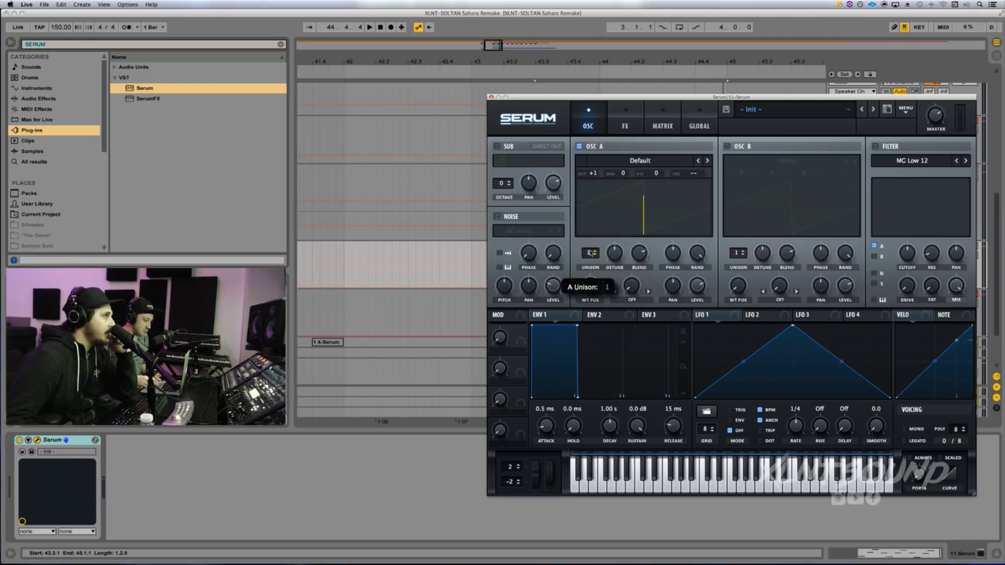
pyautogui.moveTo(590, 254); pyautogui.dragTo(595, 214)
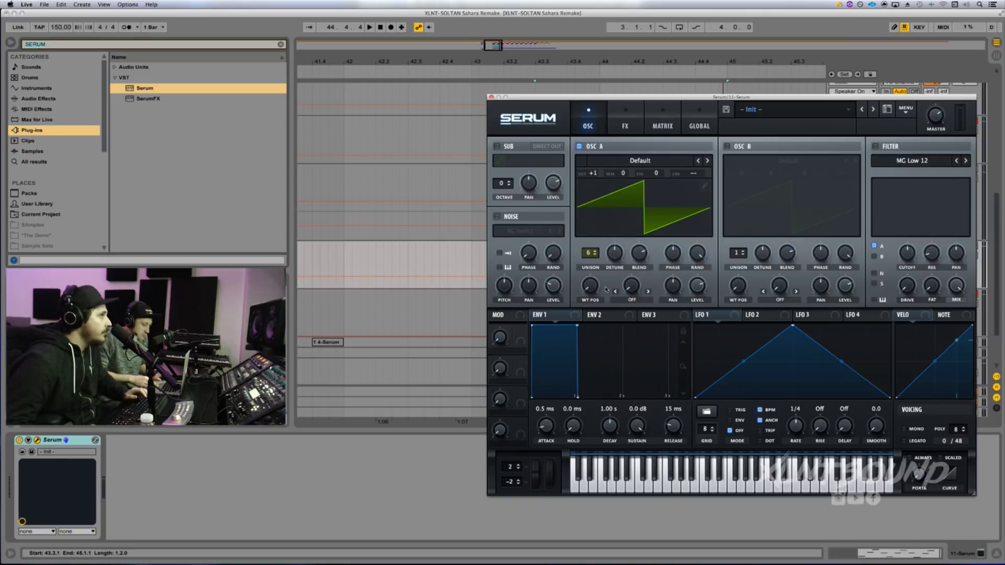
pyautogui.moveTo(613, 264); pyautogui.dragTo(608, 291)
pyautogui.press('super+f')
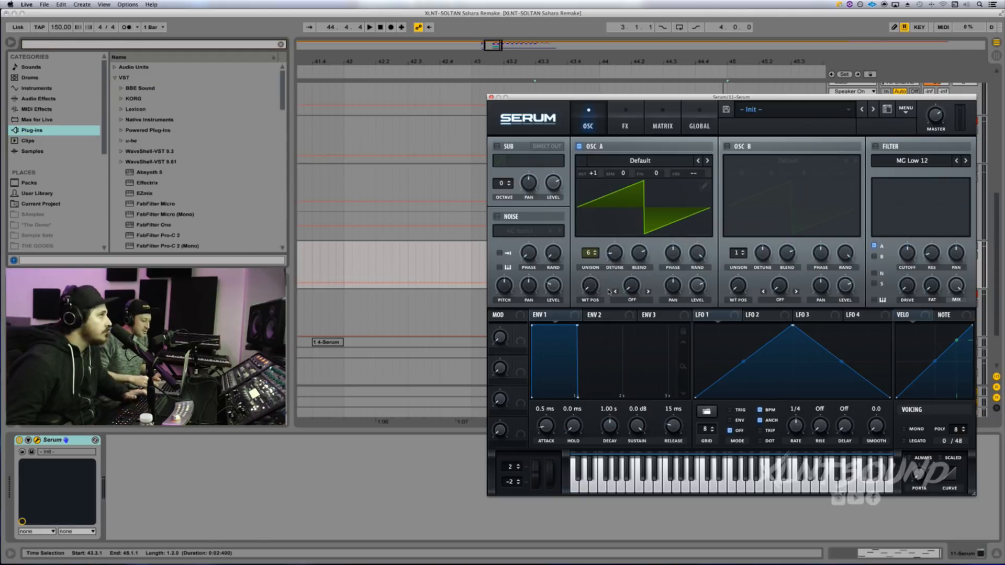
pyautogui.moveTo(655, 98); pyautogui.dragTo(622, 127)
pyautogui.press('space')
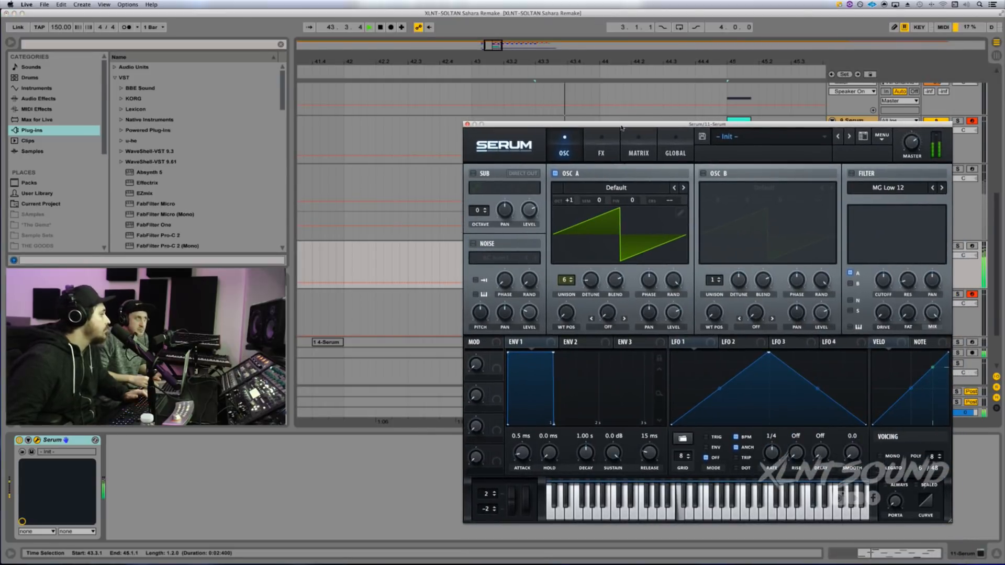
pyautogui.press('space')
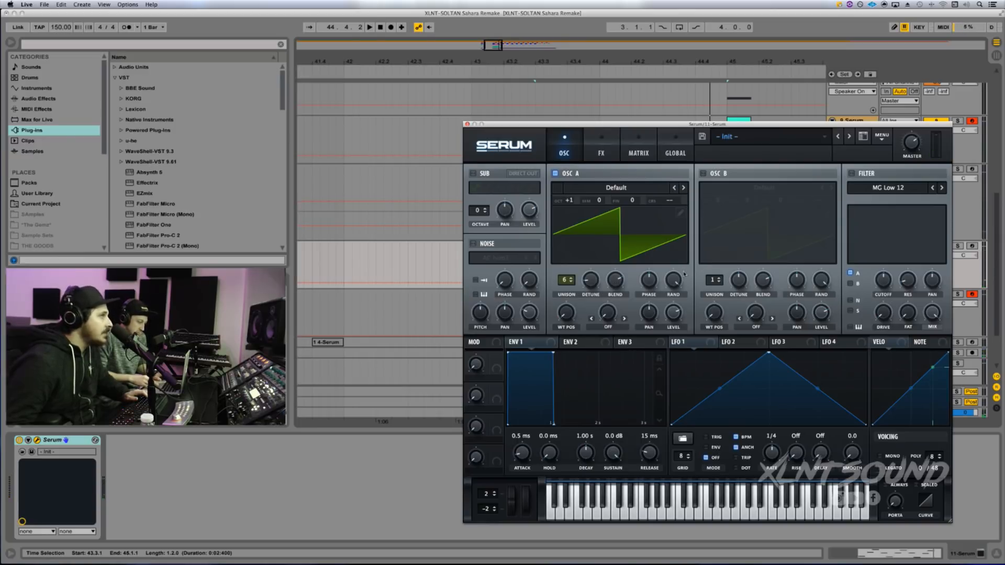
# - Reduce oscillator A's random phase to about 20% and replay the clip
pyautogui.moveTo(679, 285); pyautogui.dragTo(661, 342)
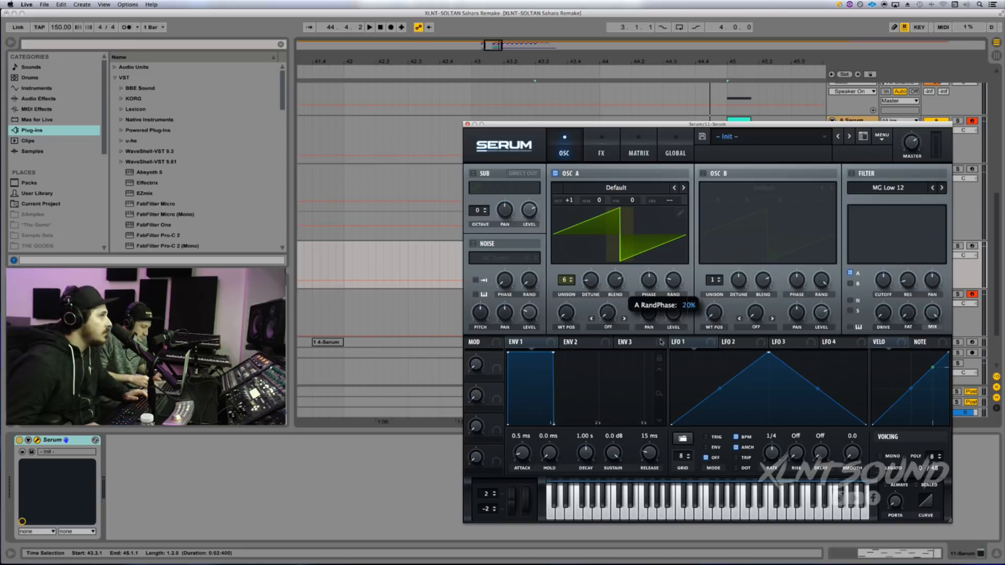
pyautogui.moveTo(662, 343); pyautogui.dragTo(661, 345)
pyautogui.press('space')
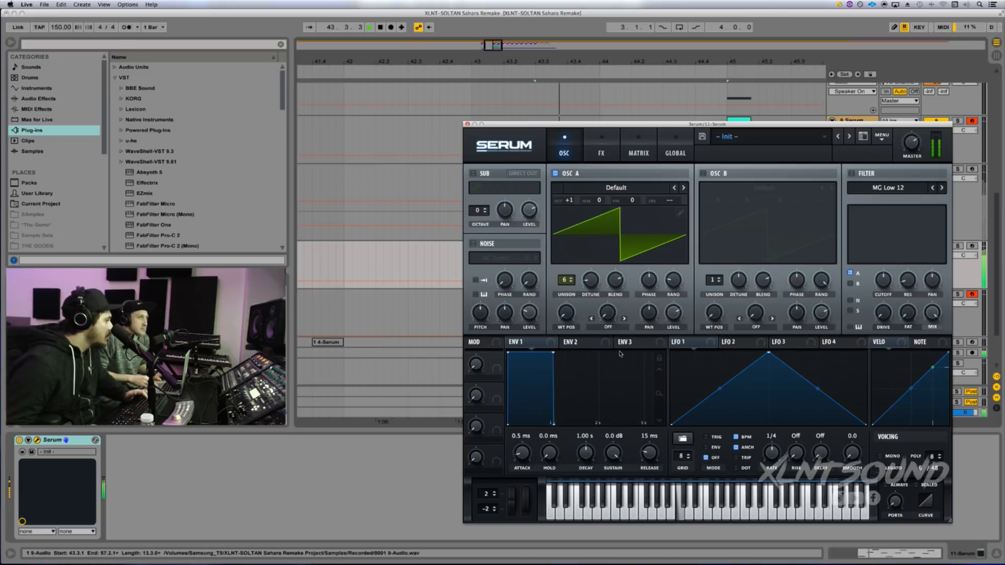
# - Set oscillator A's warp mode to Sync (No Window), raise the warp amount slightly and audition the clip
pyautogui.click(608, 326)
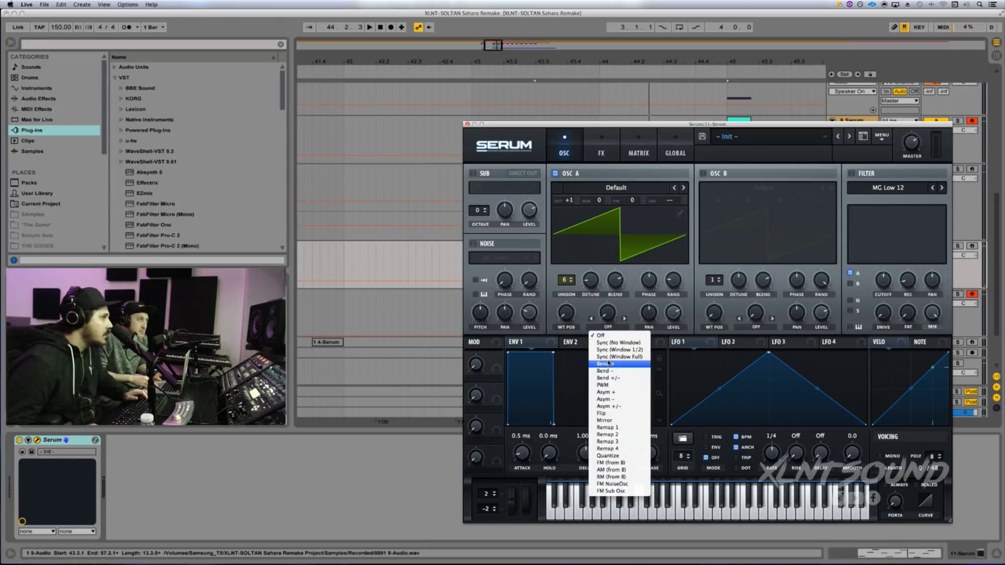
pyautogui.click(610, 343)
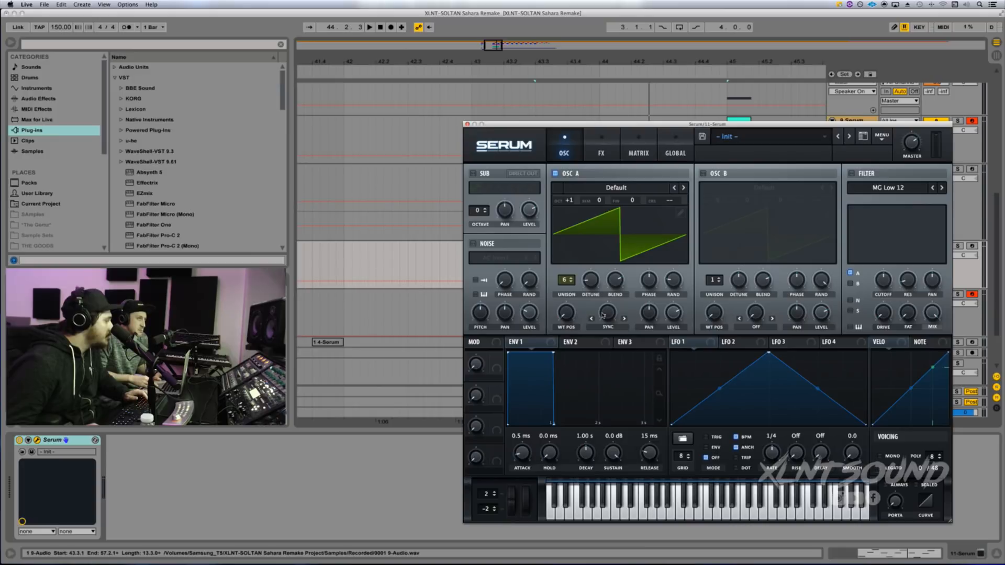
pyautogui.moveTo(603, 315); pyautogui.dragTo(604, 297)
pyautogui.press('space')
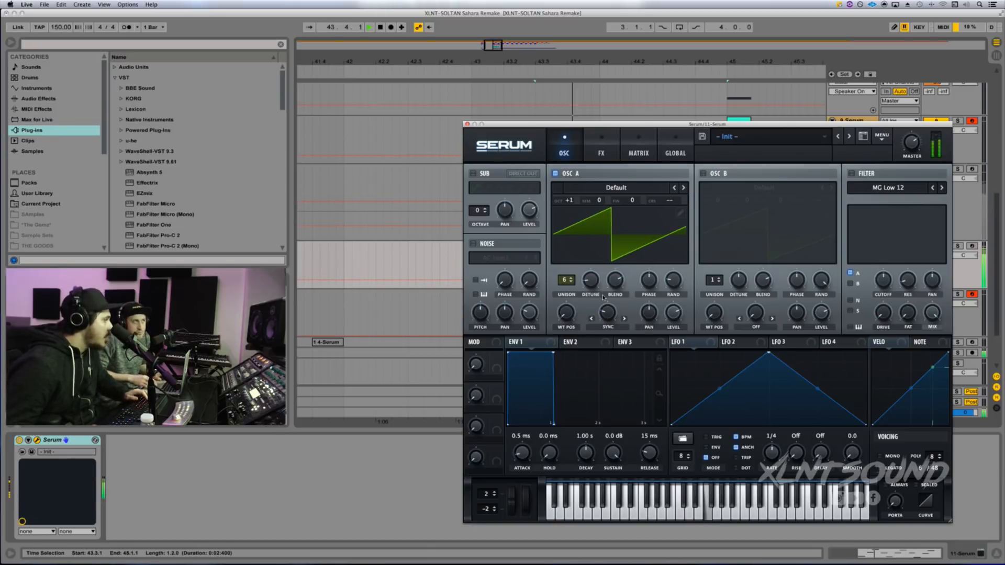
pyautogui.press('space')
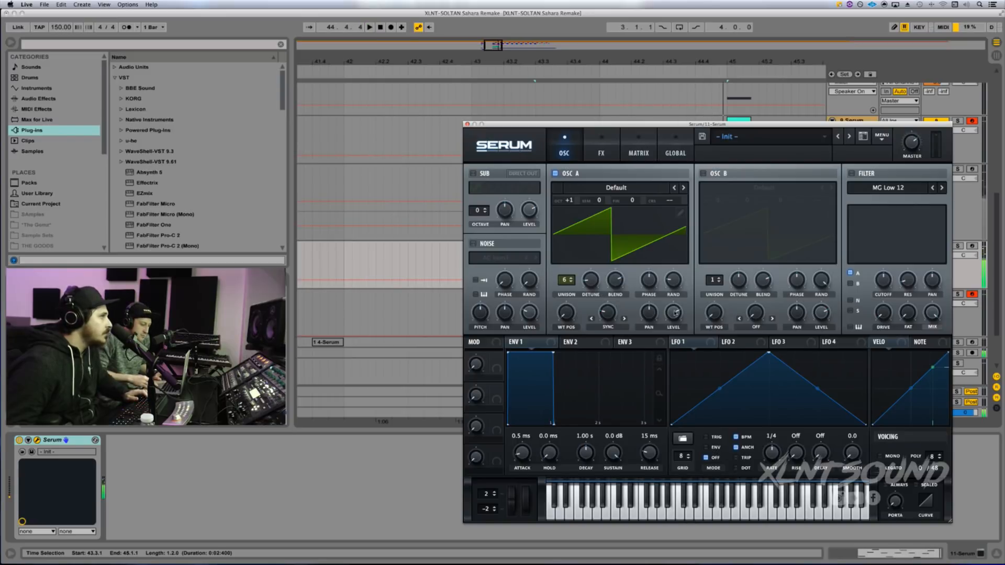
# - Reshape LFO 1 into a convex curve falling from full height to zero and assign it to oscillator A's level
pyautogui.moveTo(673, 311); pyautogui.dragTo(672, 311)
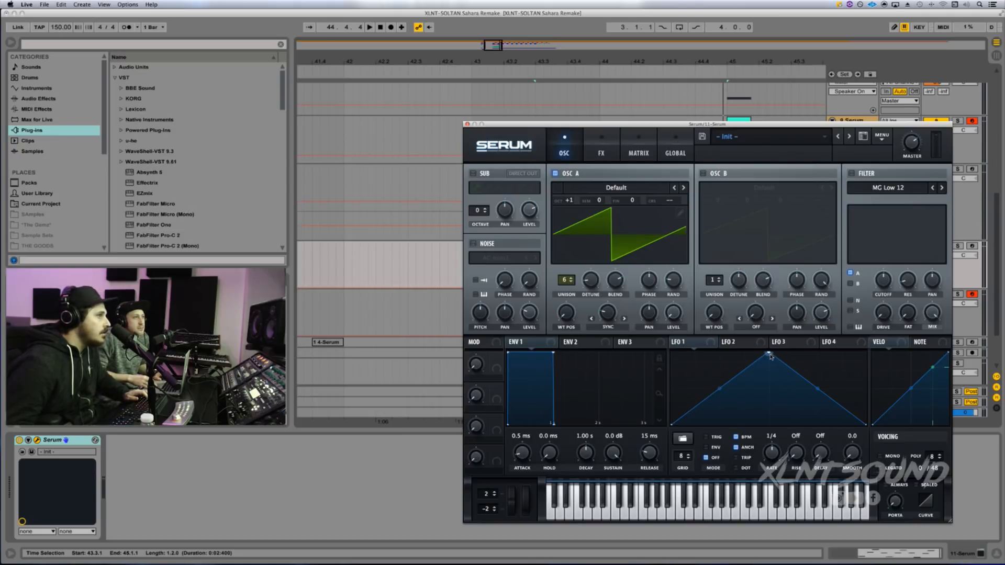
pyautogui.moveTo(769, 353); pyautogui.dragTo(683, 355)
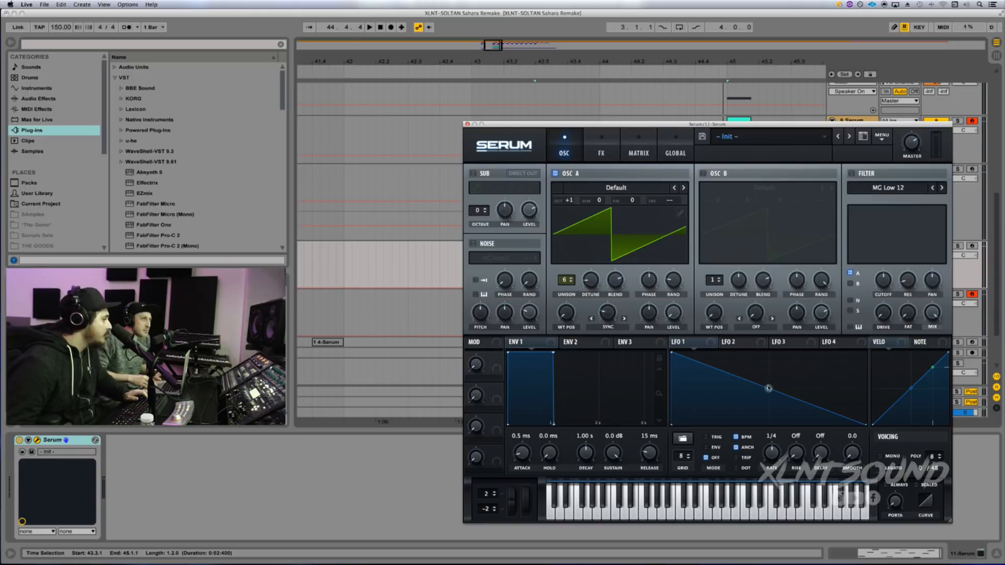
pyautogui.moveTo(770, 388); pyautogui.dragTo(767, 379)
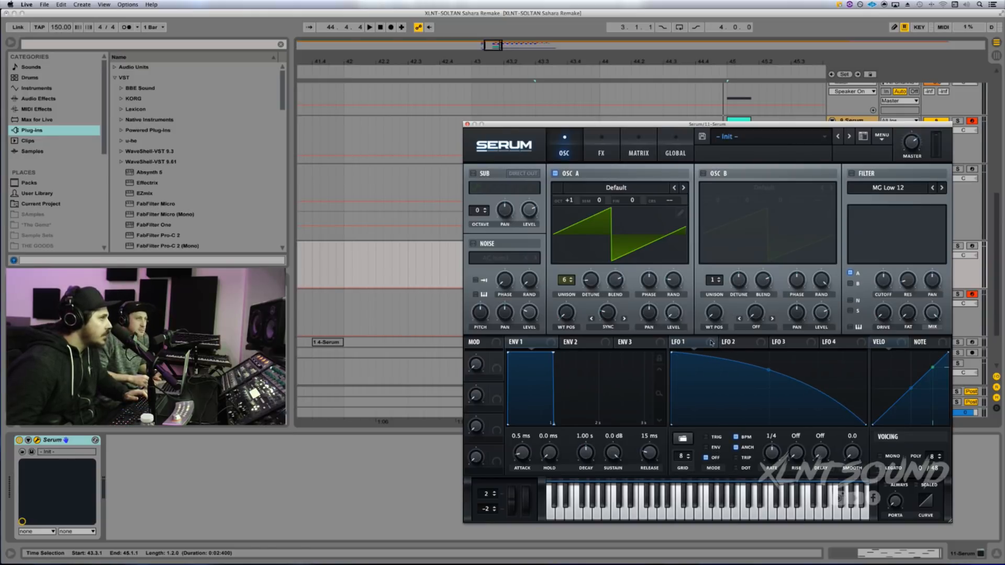
pyautogui.moveTo(674, 342); pyautogui.dragTo(672, 313)
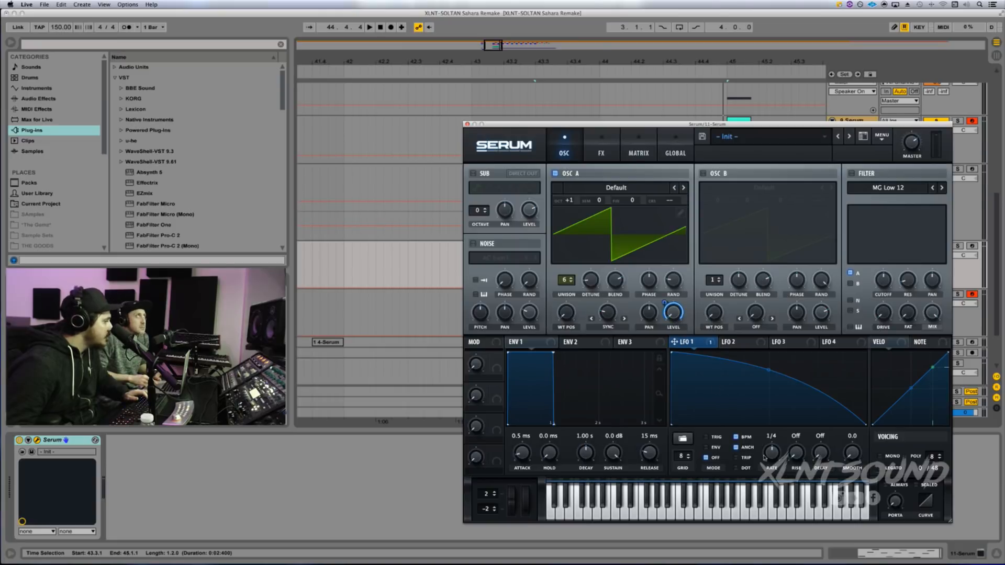
# - Switch LFO 1 to envelope mode with a 1/8 rate and play the clip to hear the modulation
pyautogui.click(715, 447)
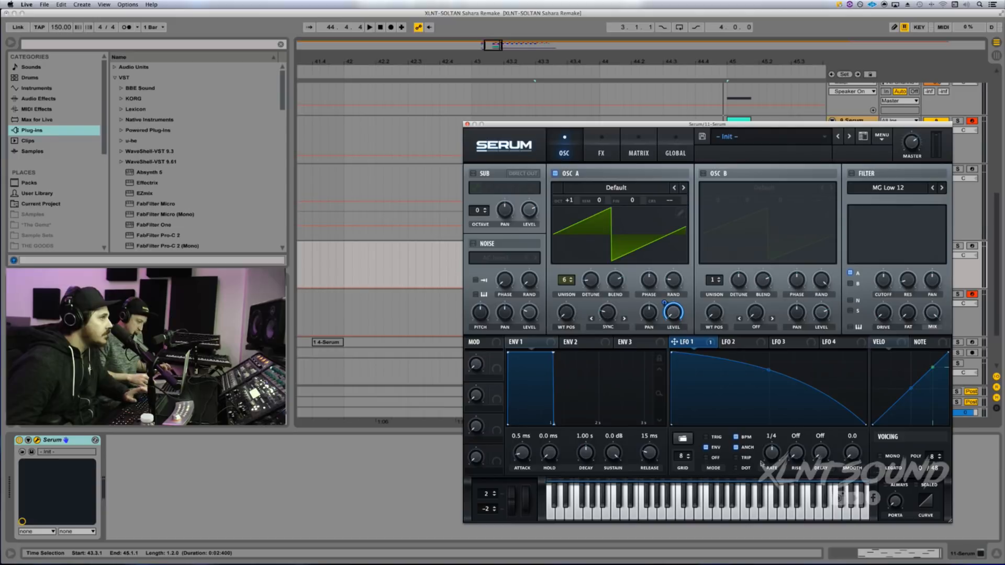
pyautogui.moveTo(770, 456); pyautogui.dragTo(770, 449)
pyautogui.press('space')
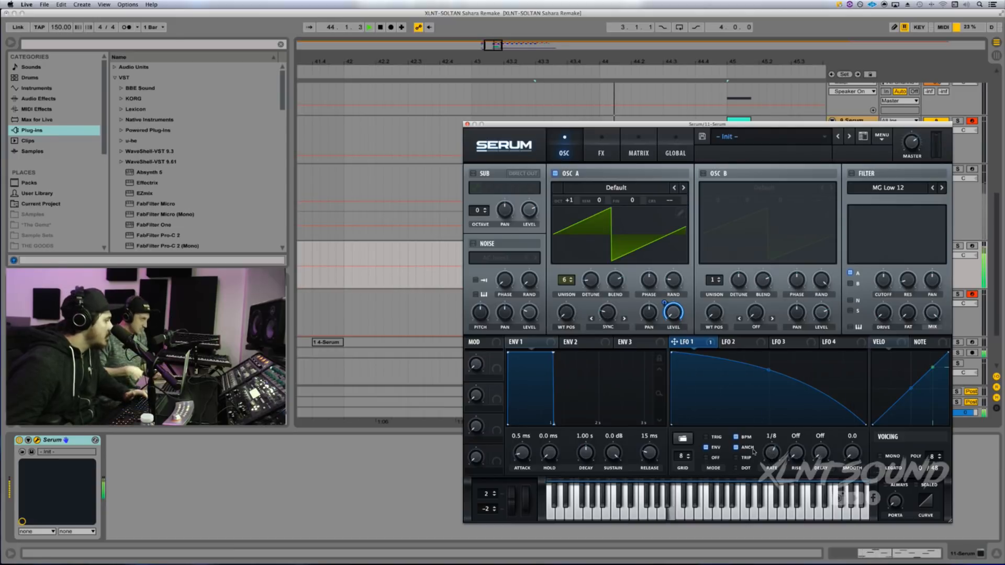
pyautogui.press('space')
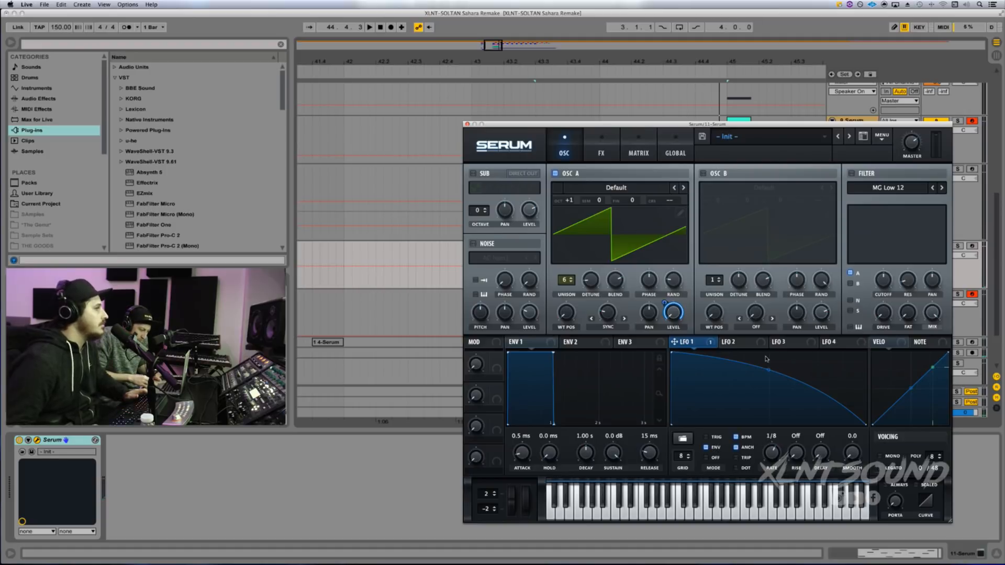
# - Fine-tune the bend at the middle of LFO 1's curve while replaying the clip
pyautogui.moveTo(768, 370)
pyautogui.mouseDown()
pyautogui.moveTo(768, 403)
pyautogui.moveTo(769, 374)
pyautogui.mouseUp()
pyautogui.press('space')
pyautogui.press('space')
pyautogui.press('space')
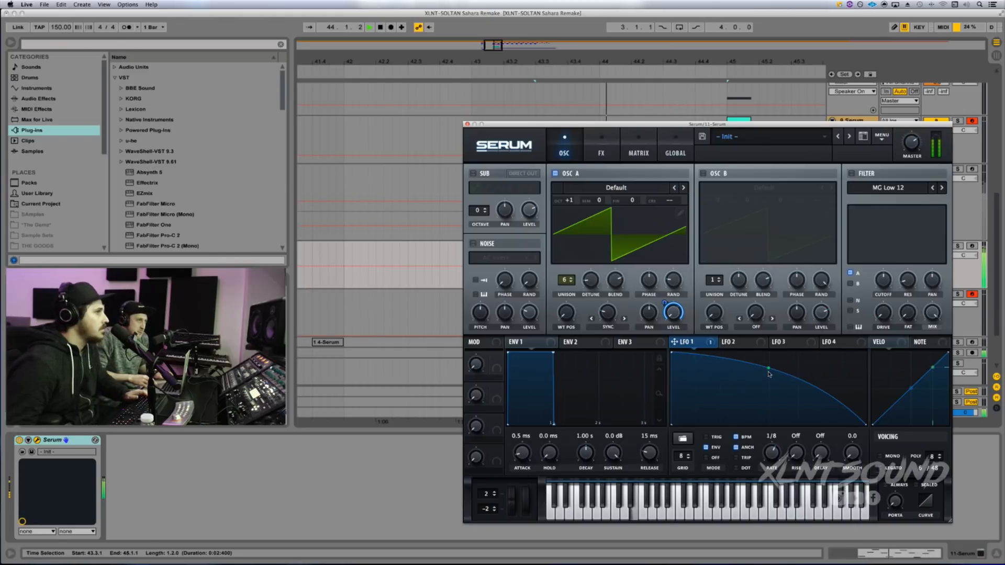
pyautogui.press('space')
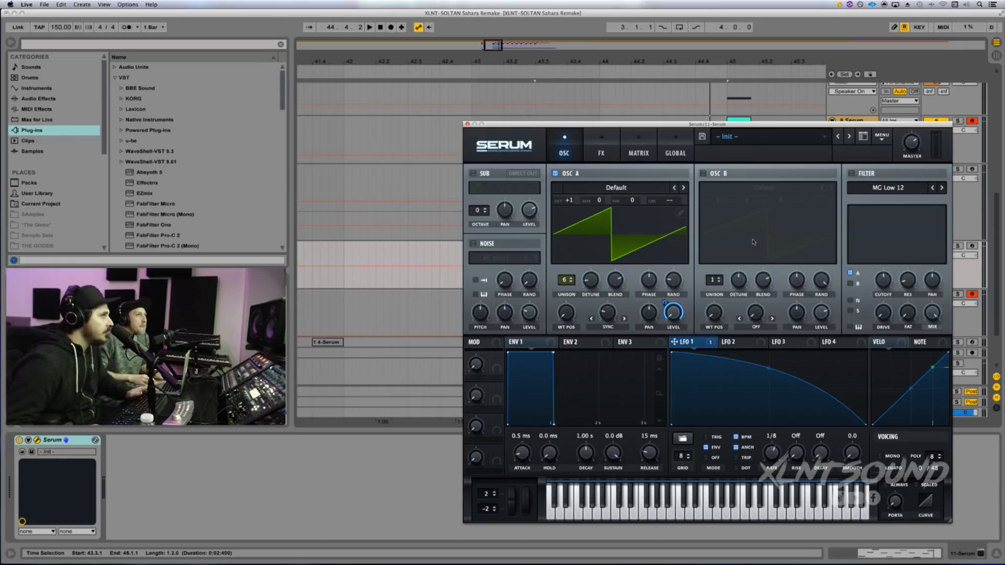
# - Enable oscillator B, set its octave to +1 and its unison to 7 voices
pyautogui.click(703, 174)
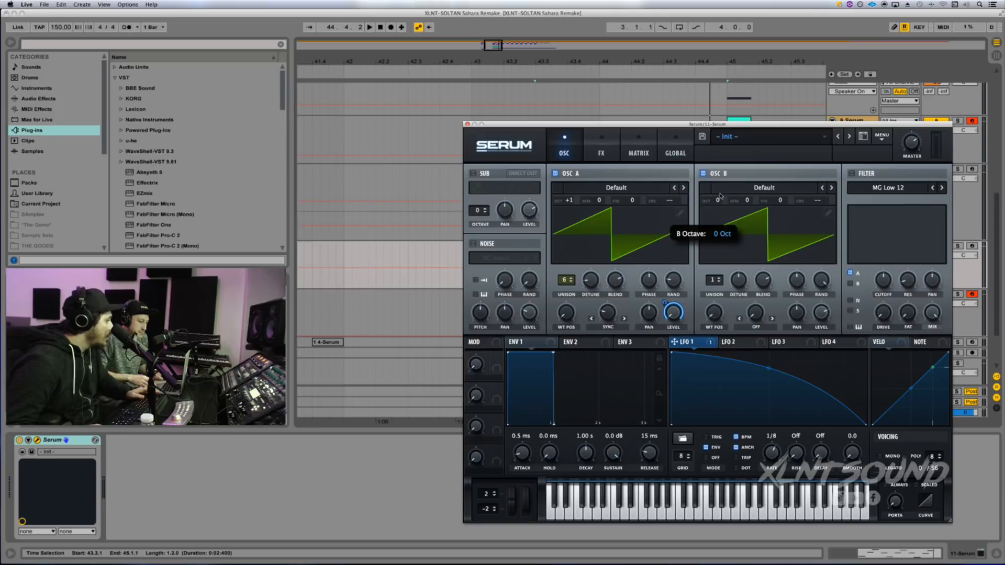
pyautogui.moveTo(720, 197); pyautogui.dragTo(722, 189)
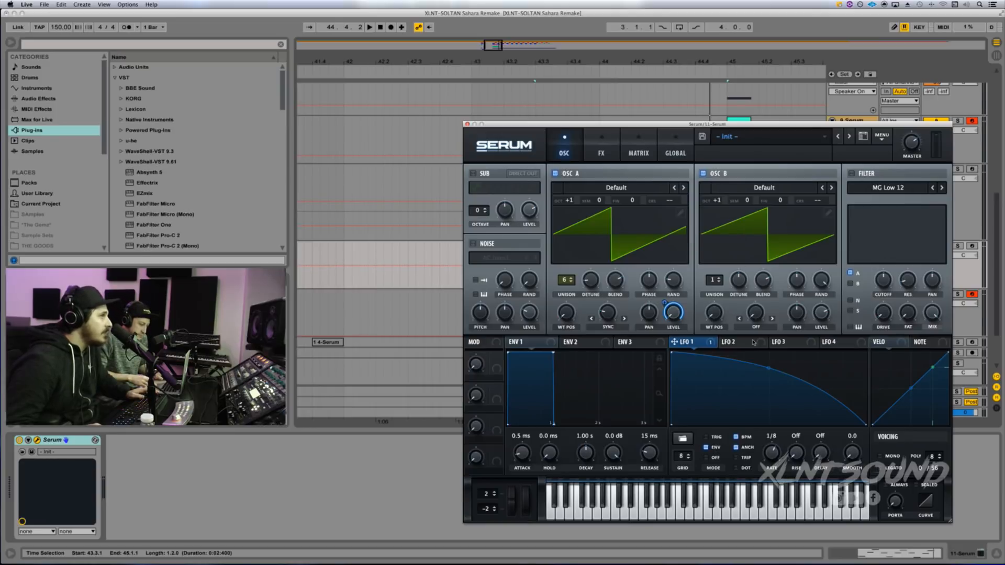
pyautogui.moveTo(713, 280); pyautogui.dragTo(713, 230)
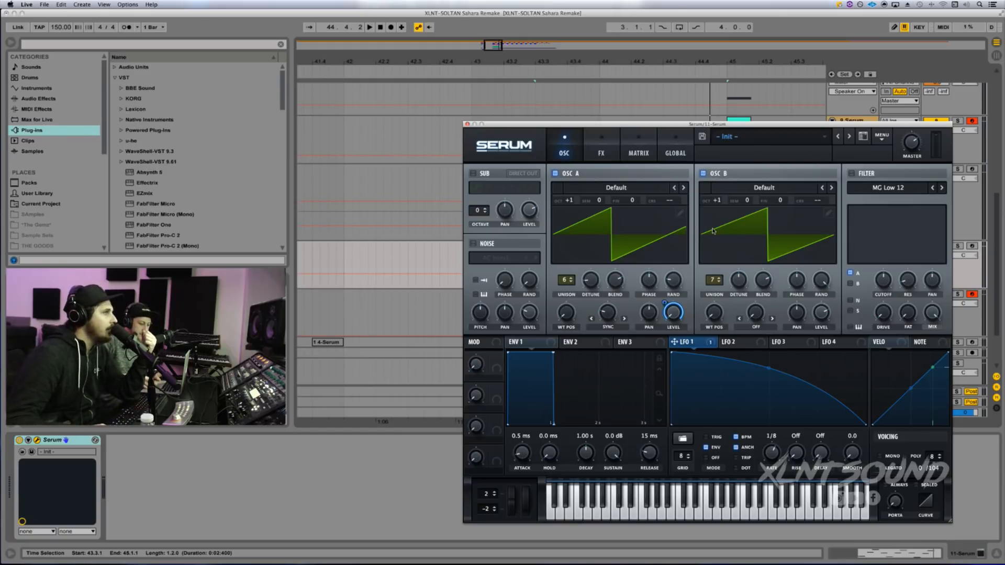
# - Set oscillator B's unison detune to about 0.44 and lower its blend and random phase
pyautogui.moveTo(739, 282); pyautogui.dragTo(738, 268)
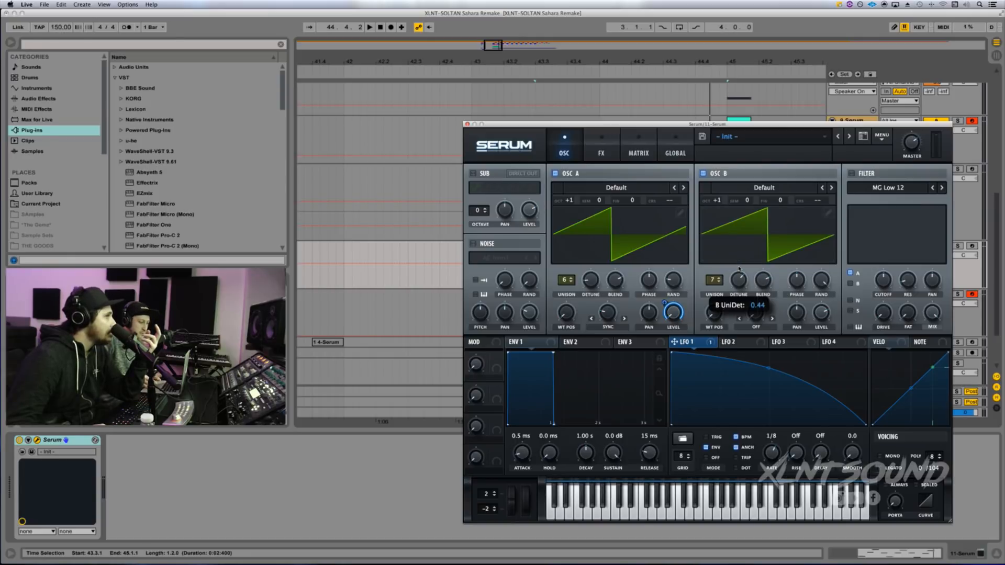
pyautogui.moveTo(739, 268); pyautogui.dragTo(739, 267)
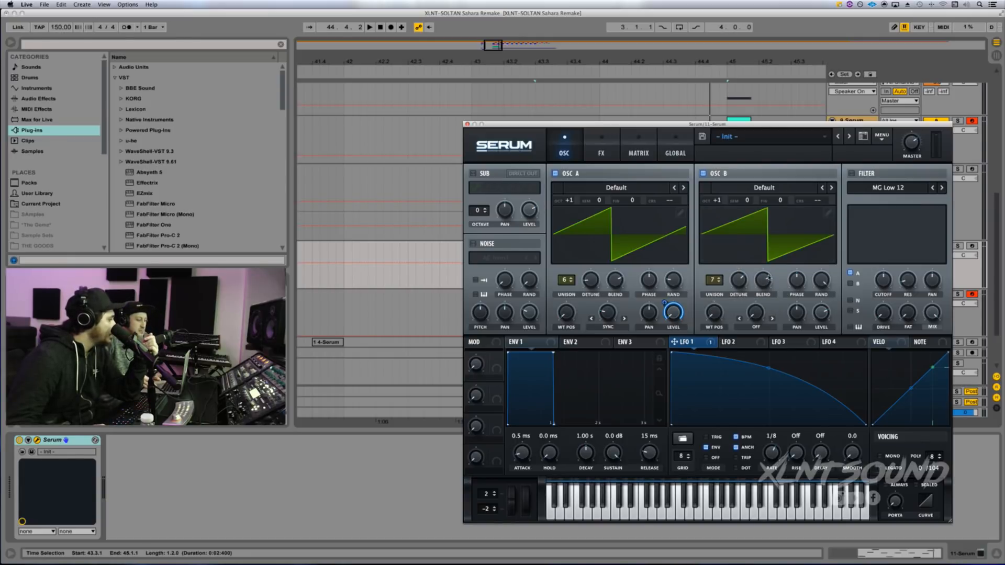
pyautogui.click(768, 279)
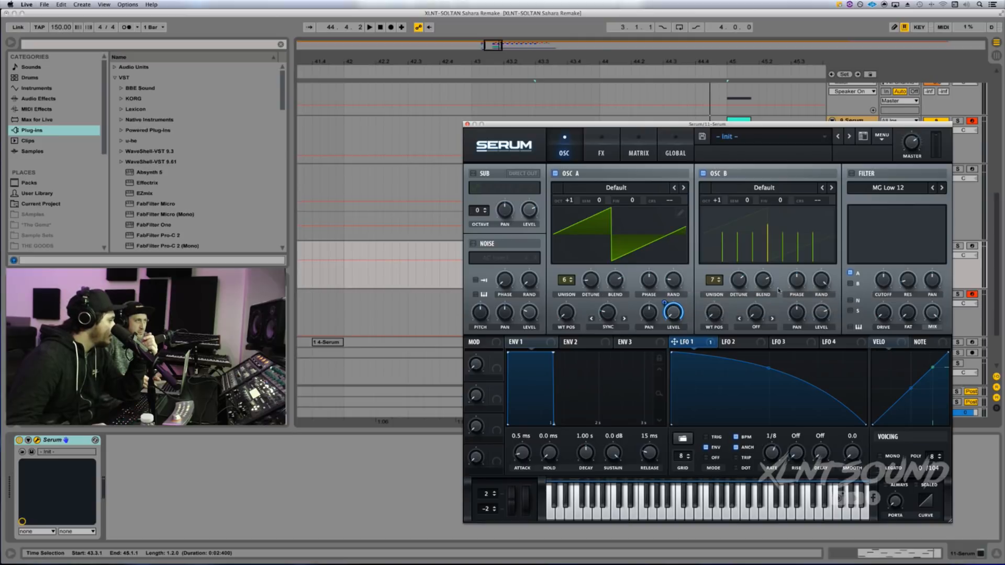
pyautogui.moveTo(768, 279); pyautogui.dragTo(768, 298)
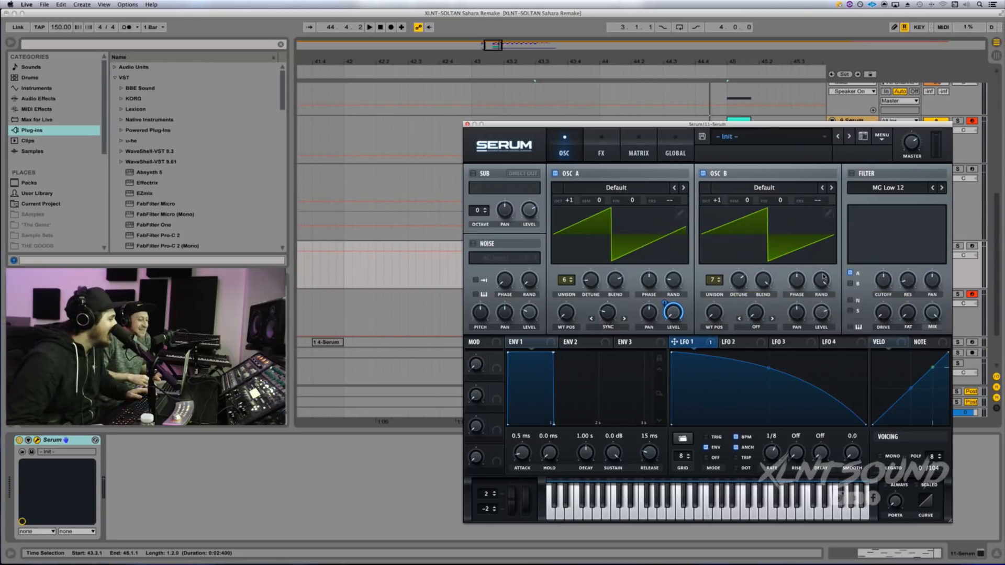
pyautogui.moveTo(822, 280); pyautogui.dragTo(822, 297)
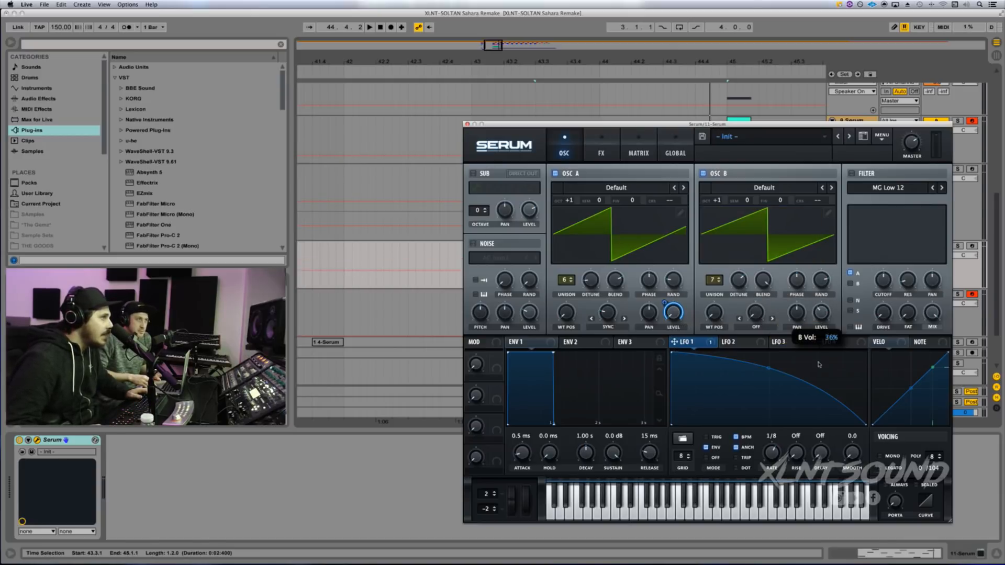
# - Lower oscillator B's level, assign LFO 1 to it with an amount of 67 and audition the clip
pyautogui.moveTo(711, 343); pyautogui.dragTo(817, 324)
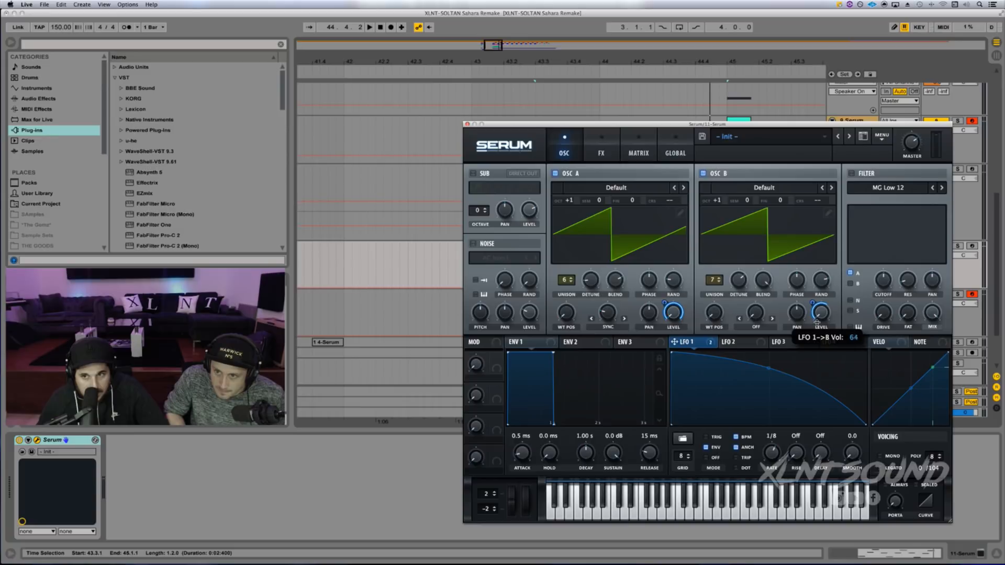
pyautogui.moveTo(817, 320); pyautogui.dragTo(817, 320)
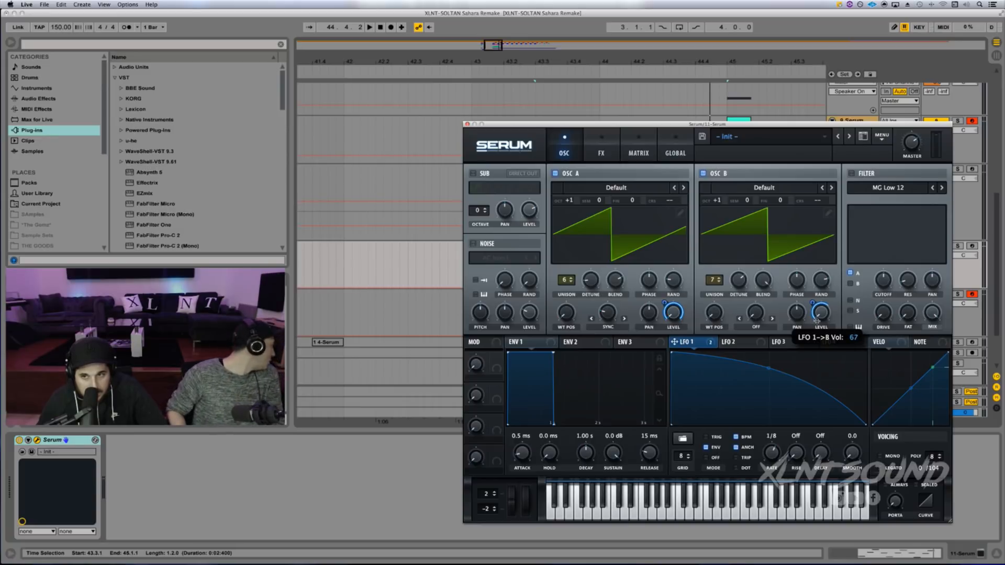
pyautogui.press('space')
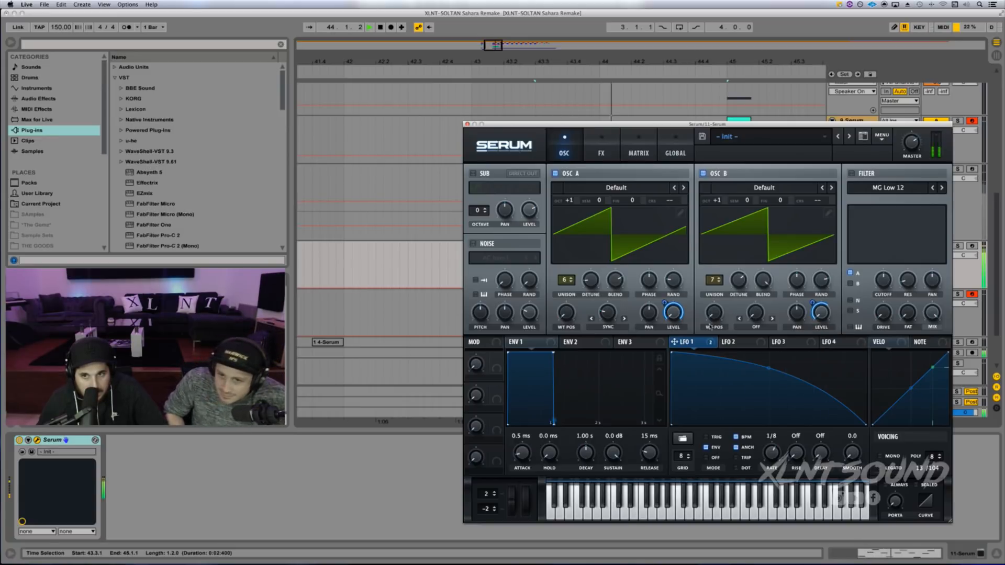
pyautogui.press('space')
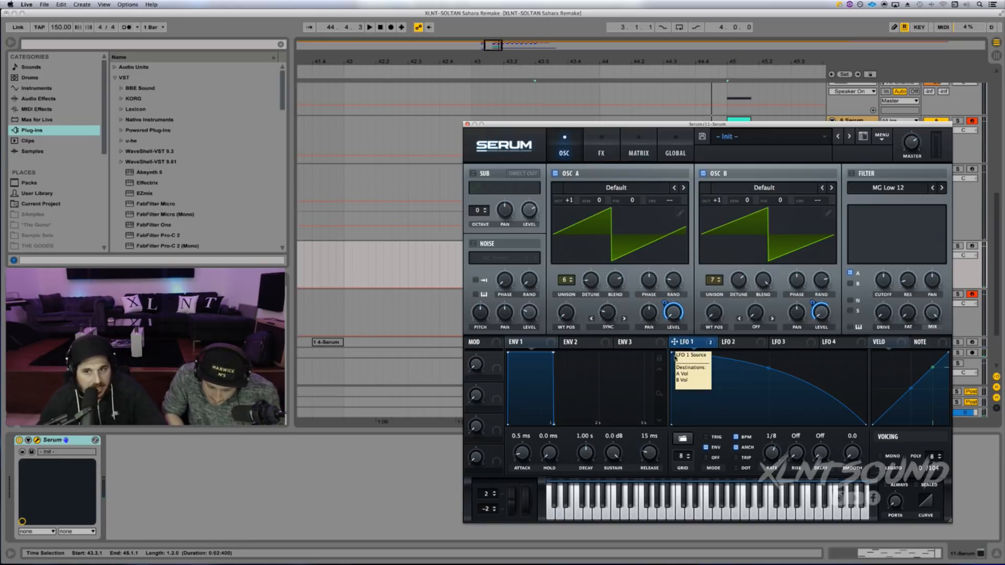
# - Reshape LFO 2 into a straight falling ramp and assign LFO 3 to oscillator B's coarse pitch
pyautogui.click(767, 343)
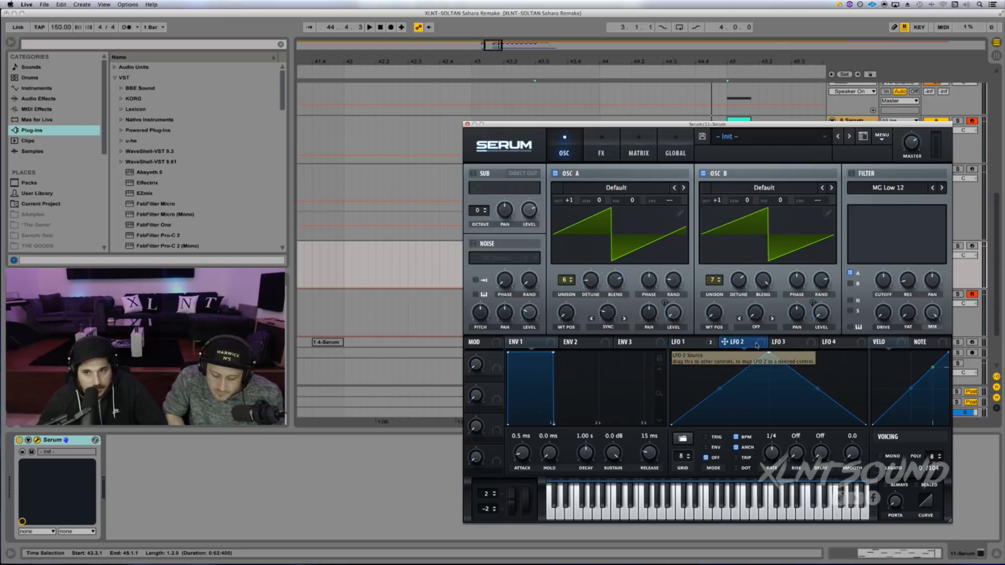
pyautogui.moveTo(768, 354); pyautogui.dragTo(630, 312)
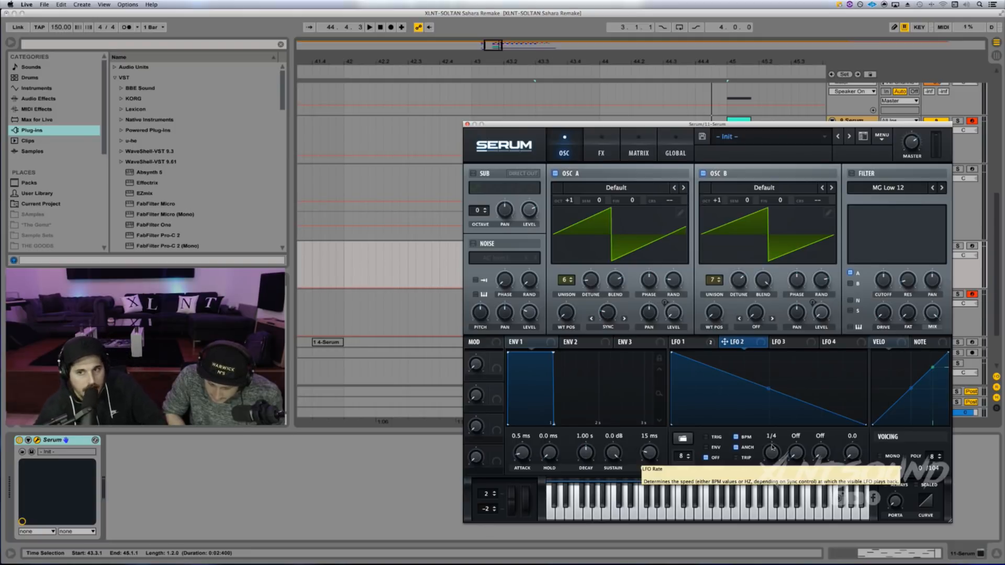
pyautogui.click(776, 345)
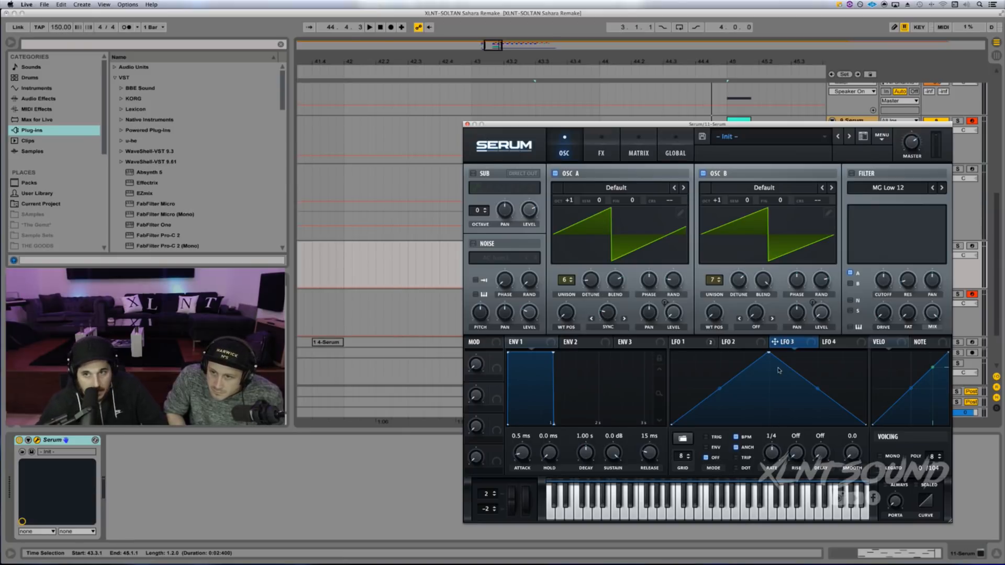
pyautogui.moveTo(812, 343); pyautogui.dragTo(826, 202)
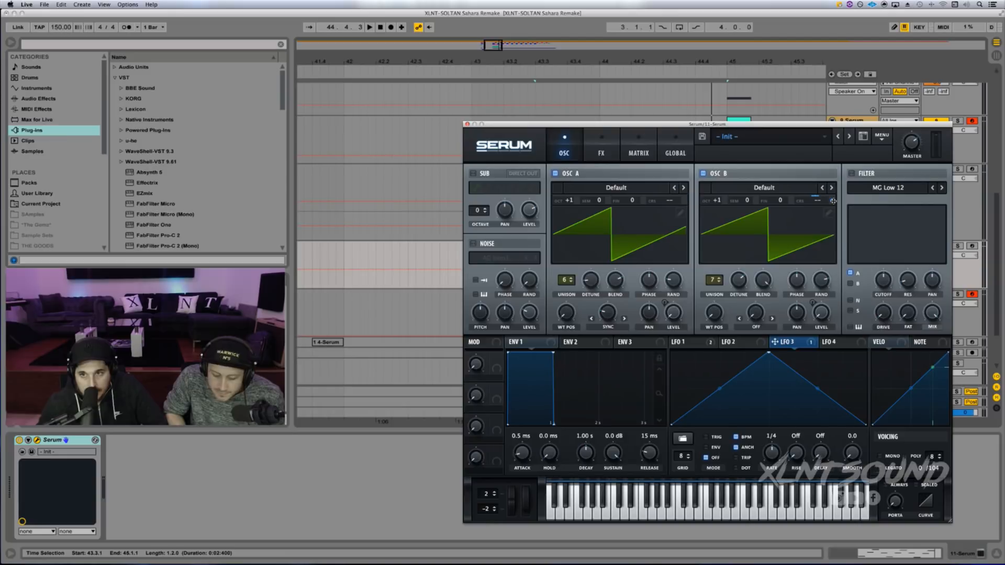
# - Audition the clip with oscillator A on, off and on again to compare oscillator B's contribution
pyautogui.press('space')
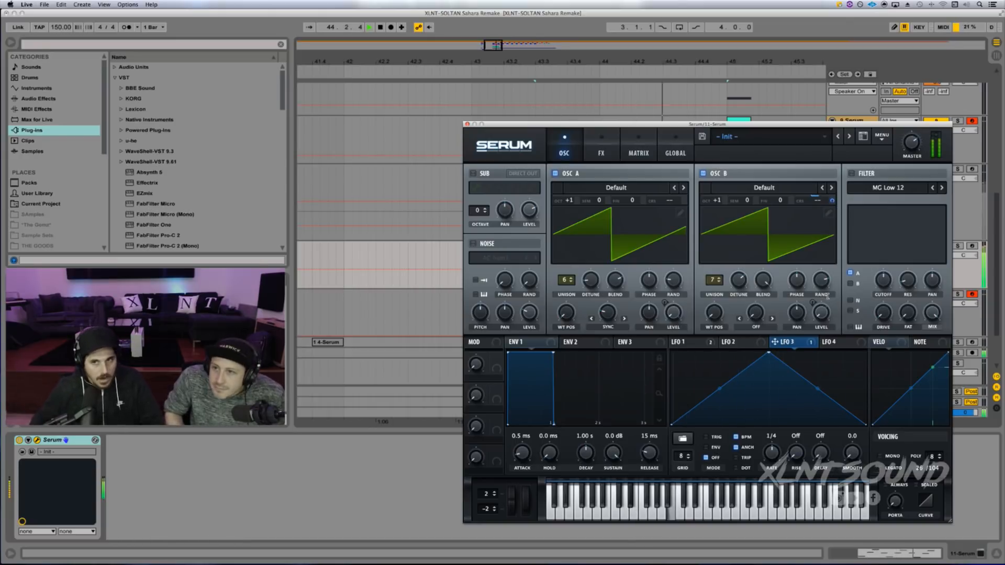
pyautogui.press('space')
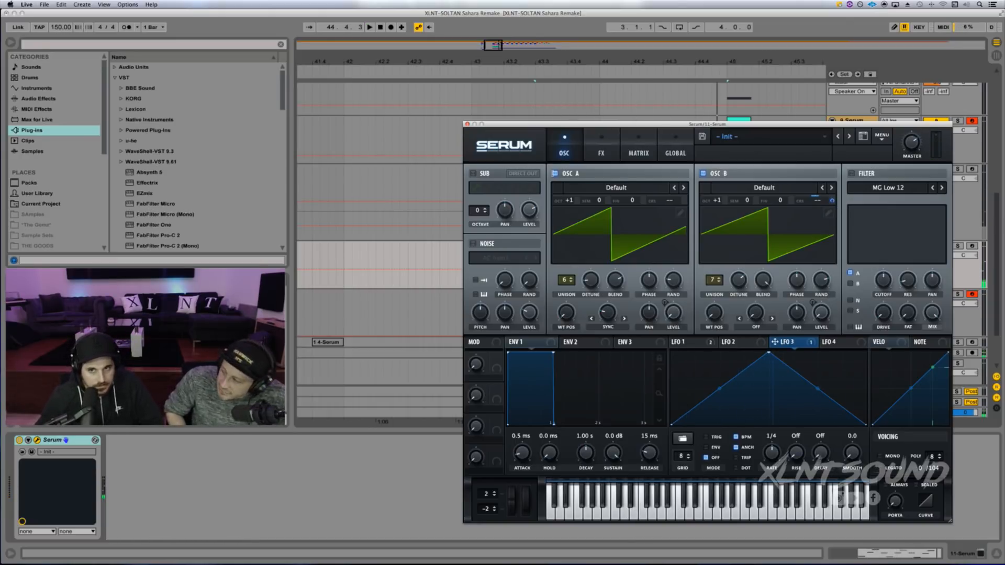
pyautogui.click(555, 173)
pyautogui.press('space')
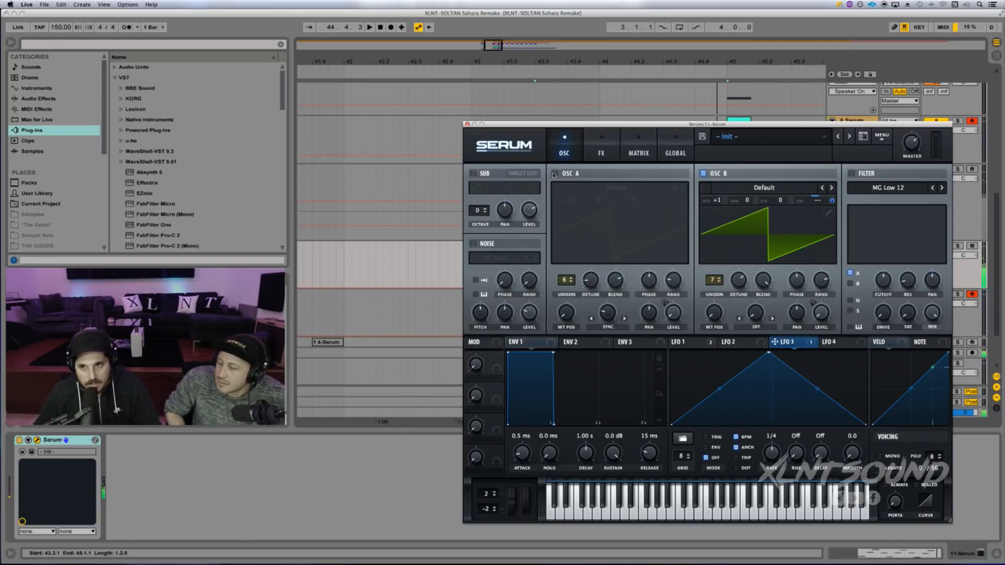
pyautogui.press('space')
pyautogui.rightClick(554, 174)
pyautogui.click(554, 174)
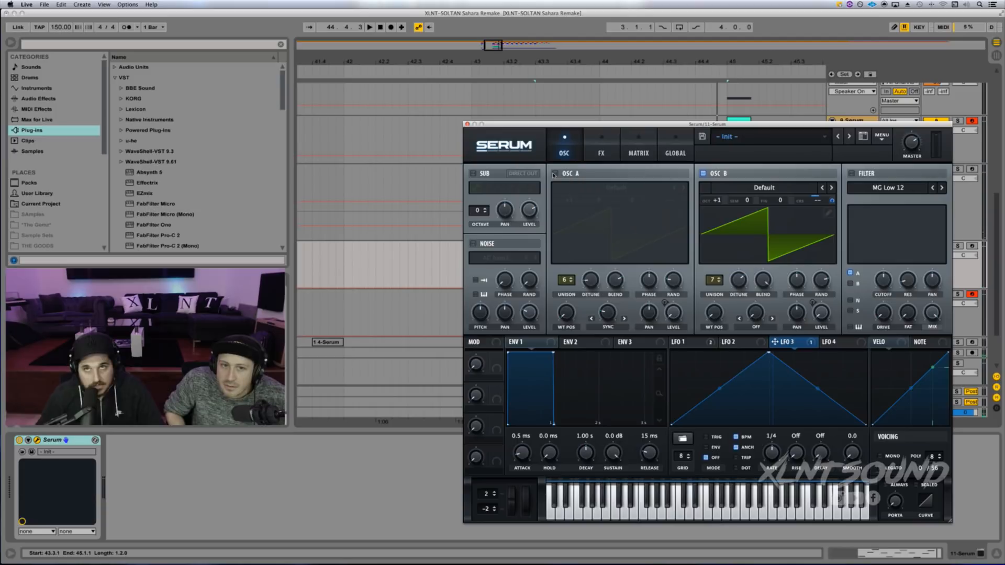
pyautogui.click(554, 175)
pyautogui.press('space')
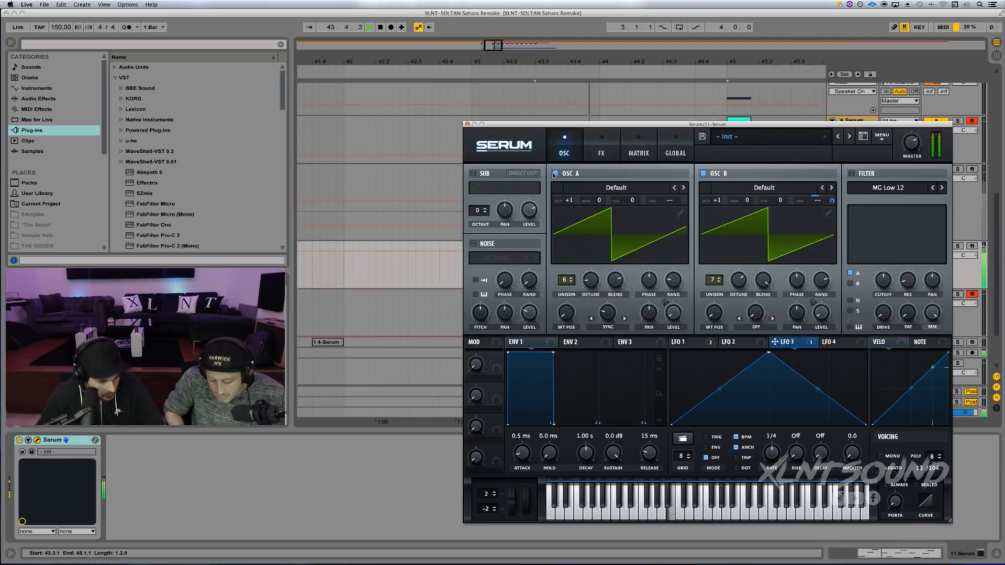
pyautogui.press('space')
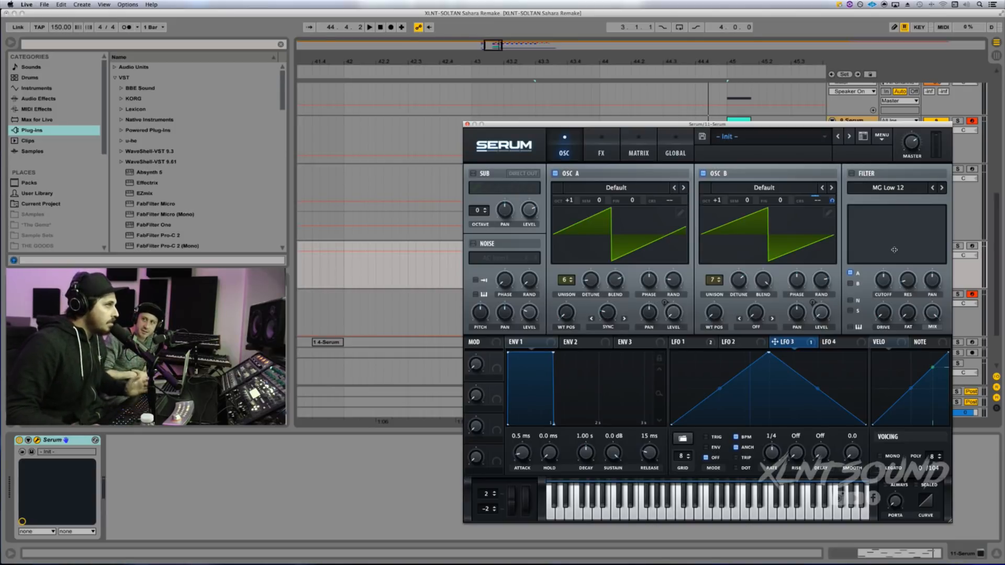
# - Enable the filter as Reverb for both oscillators A and B, and lower its cutoff
pyautogui.click(852, 173)
pyautogui.click(871, 190)
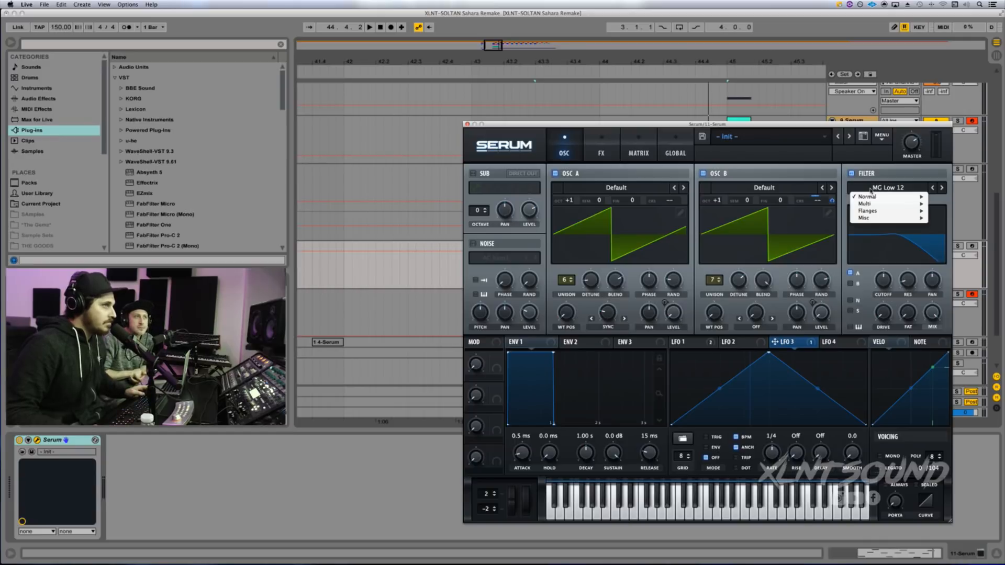
pyautogui.moveTo(890, 218)
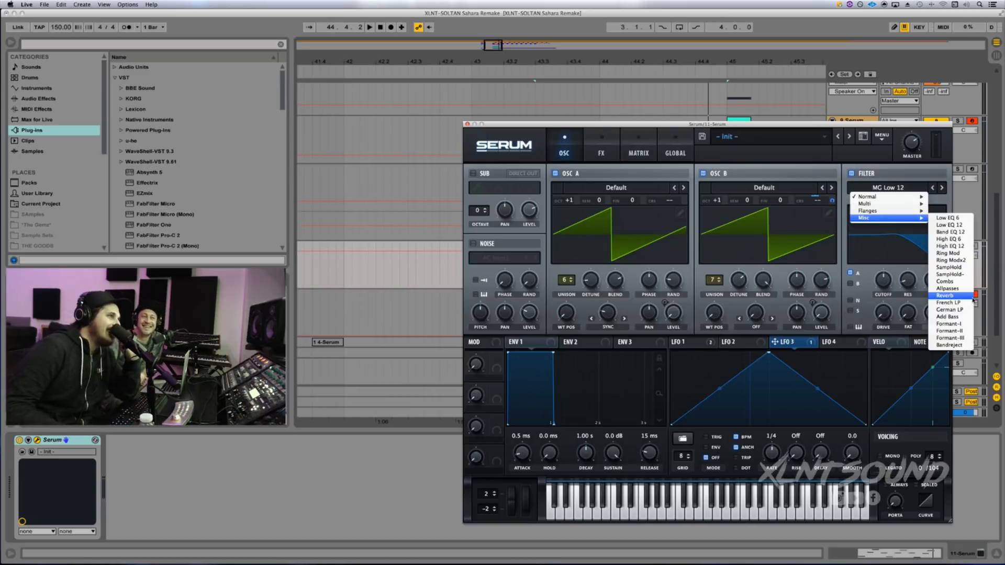
pyautogui.click(971, 296)
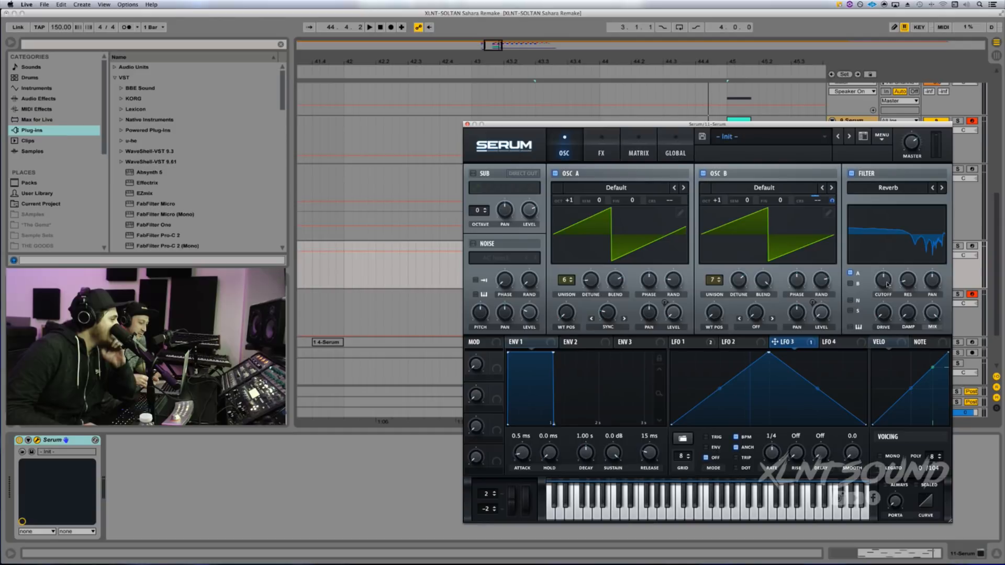
pyautogui.moveTo(886, 282); pyautogui.dragTo(883, 298)
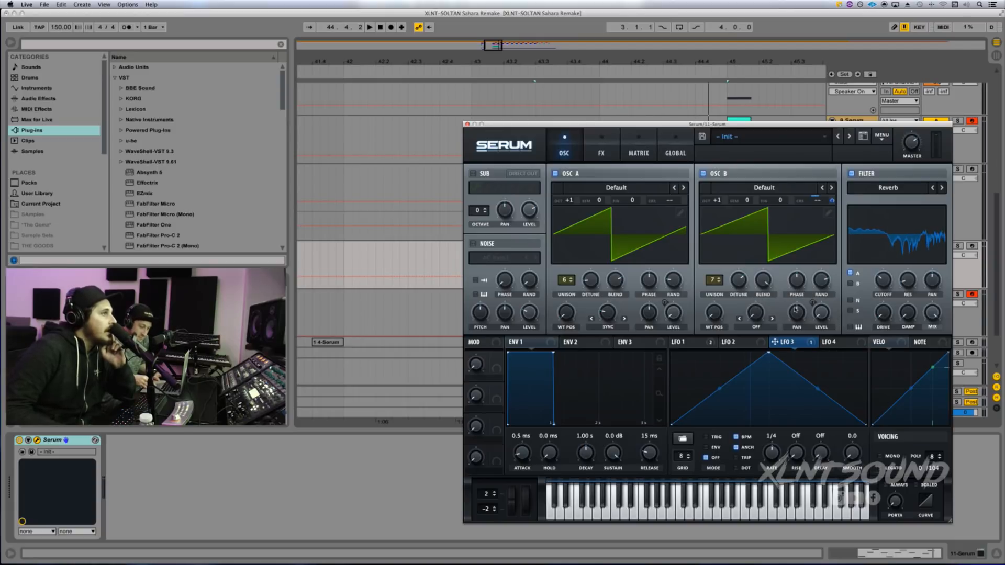
pyautogui.click(851, 284)
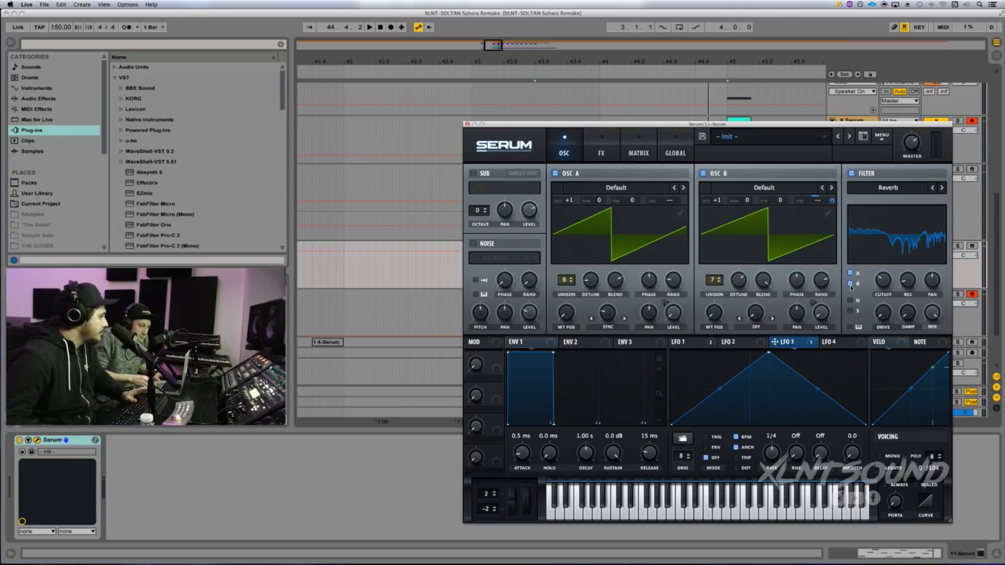
# - Set the Reverb filter's resonance to about 13% and audition the clip
pyautogui.press('space')
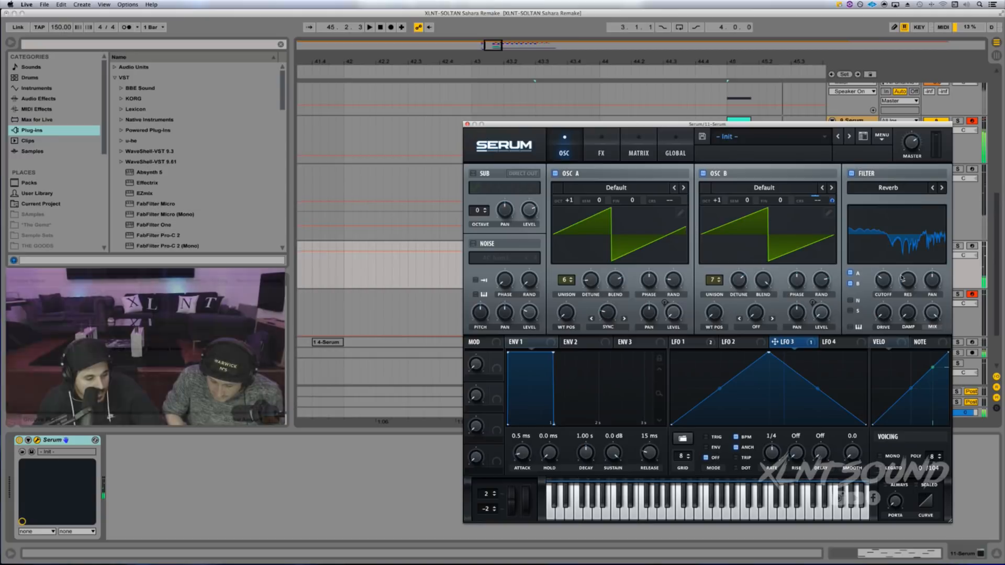
pyautogui.press('space')
pyautogui.moveTo(904, 284); pyautogui.dragTo(903, 283)
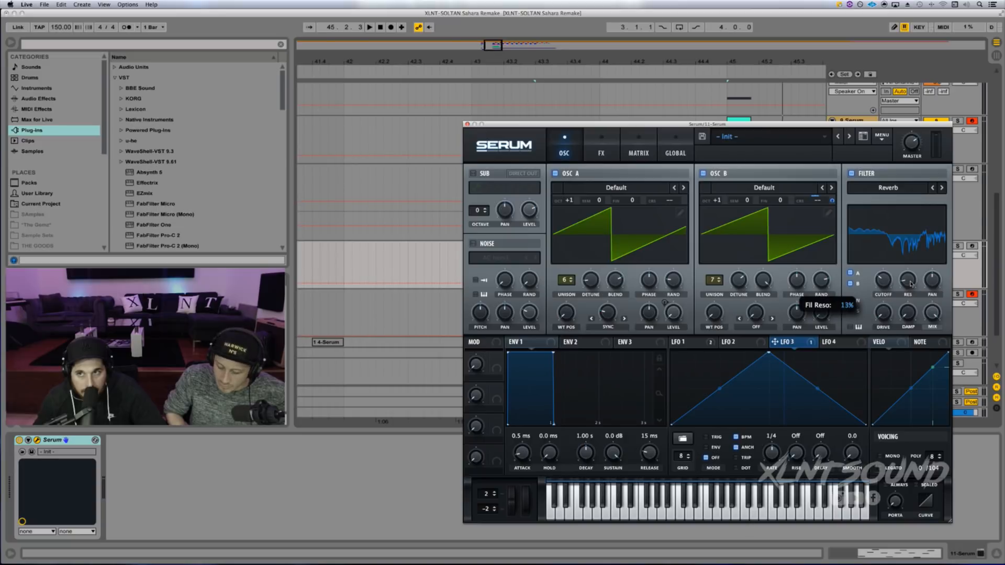
pyautogui.press('space')
pyautogui.press('space')
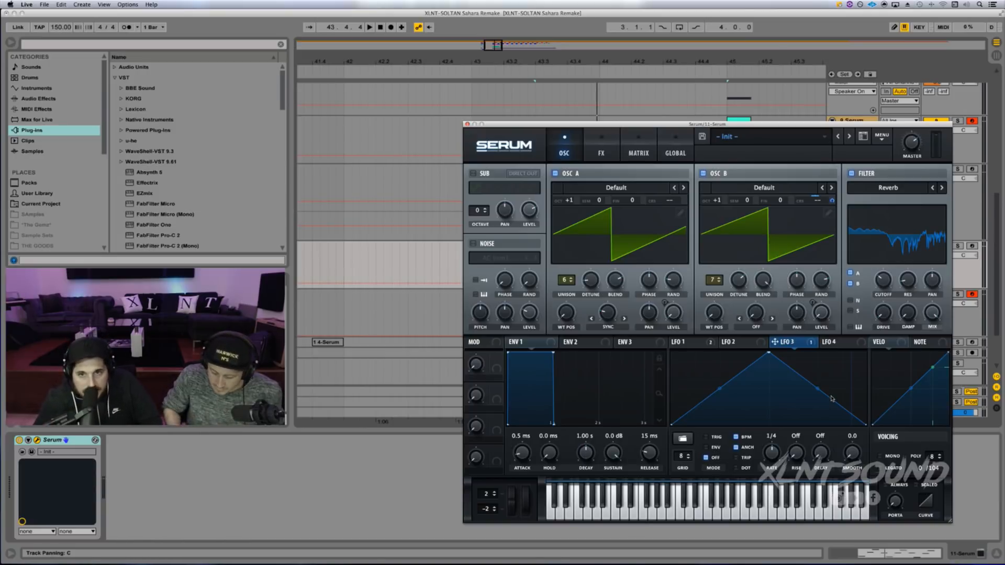
# - Enable the Hyper/Dimension effect and reduce the Hyper mix to about 26%
pyautogui.click(603, 152)
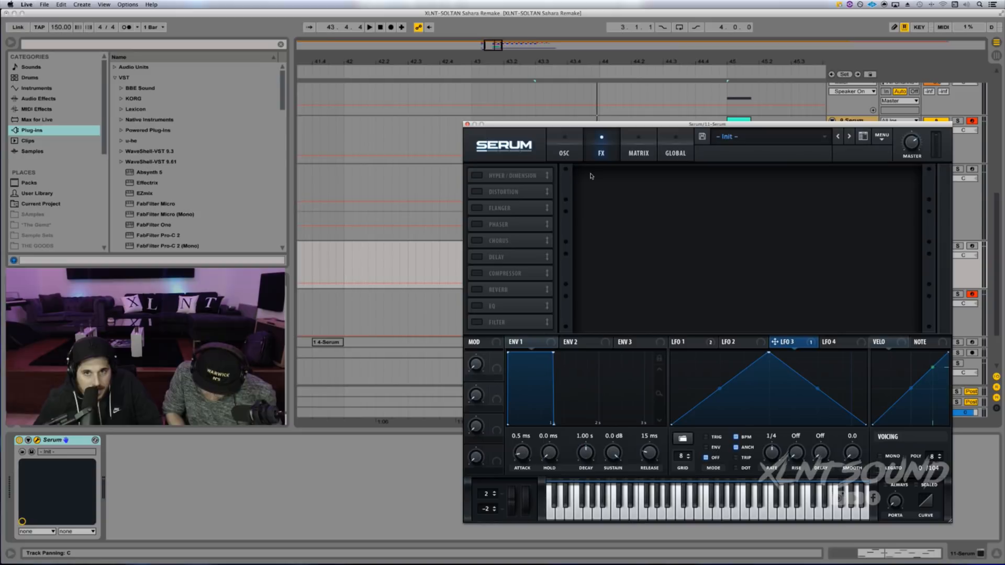
pyautogui.click(477, 176)
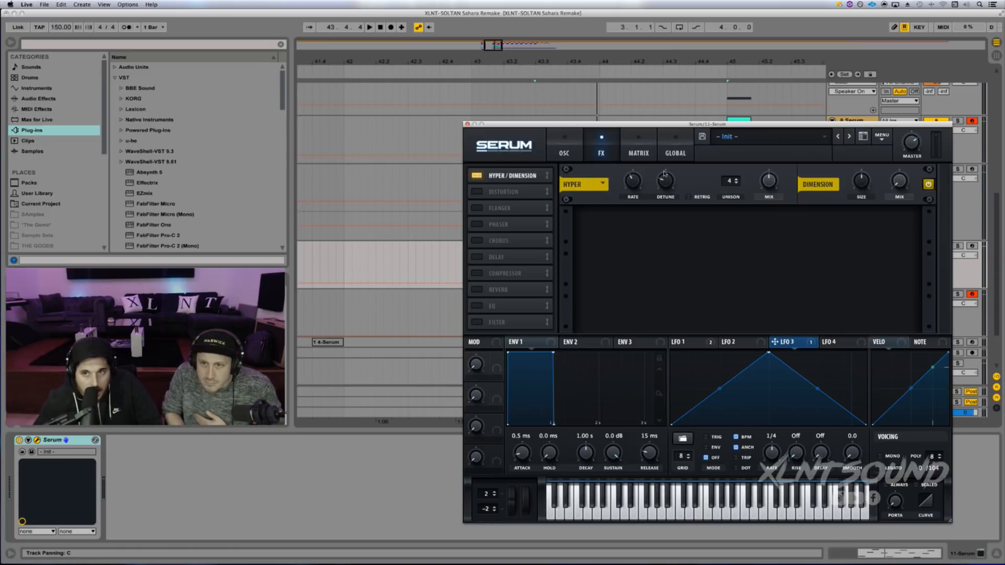
pyautogui.moveTo(769, 181); pyautogui.dragTo(770, 206)
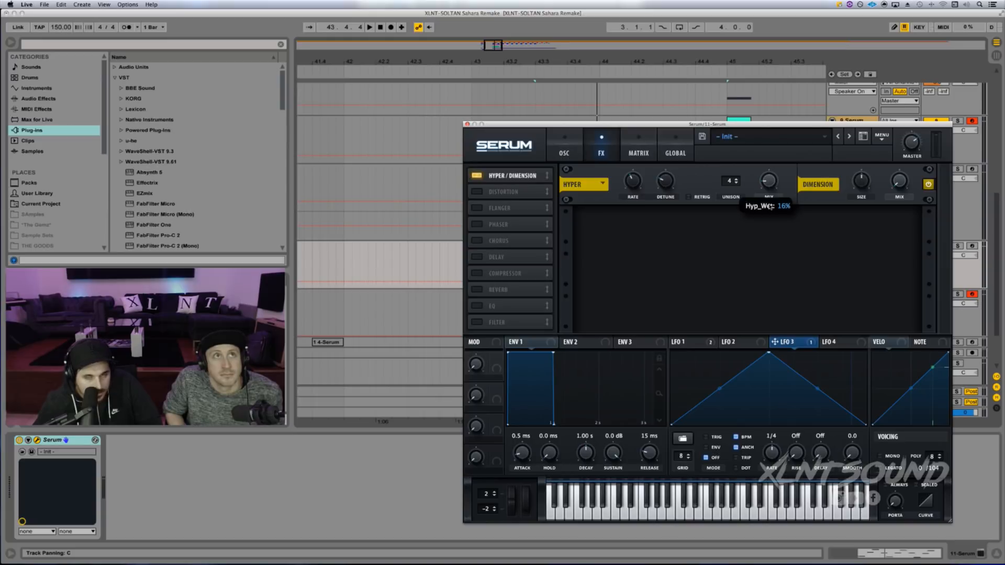
pyautogui.moveTo(769, 206); pyautogui.dragTo(770, 198)
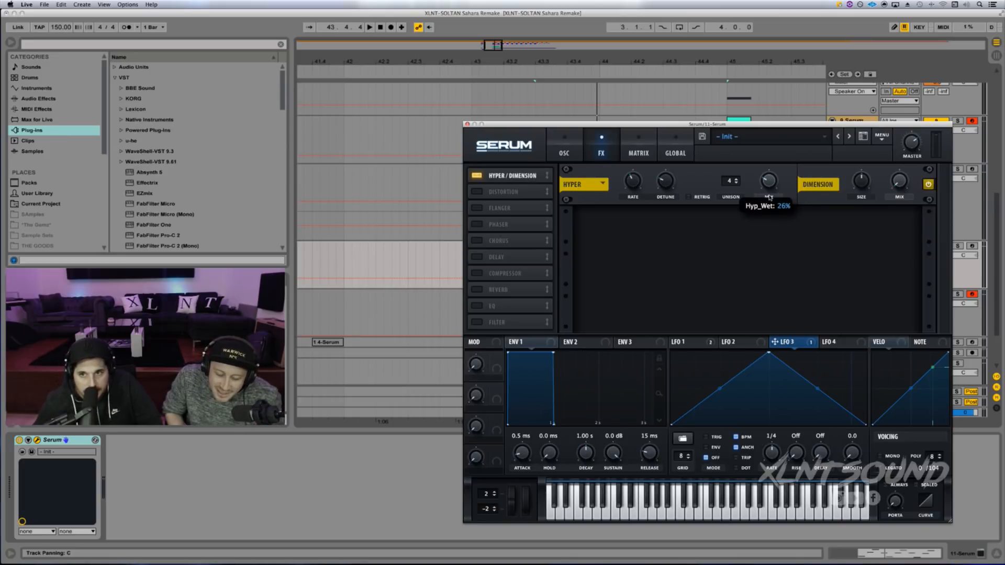
pyautogui.moveTo(769, 188); pyautogui.dragTo(769, 191)
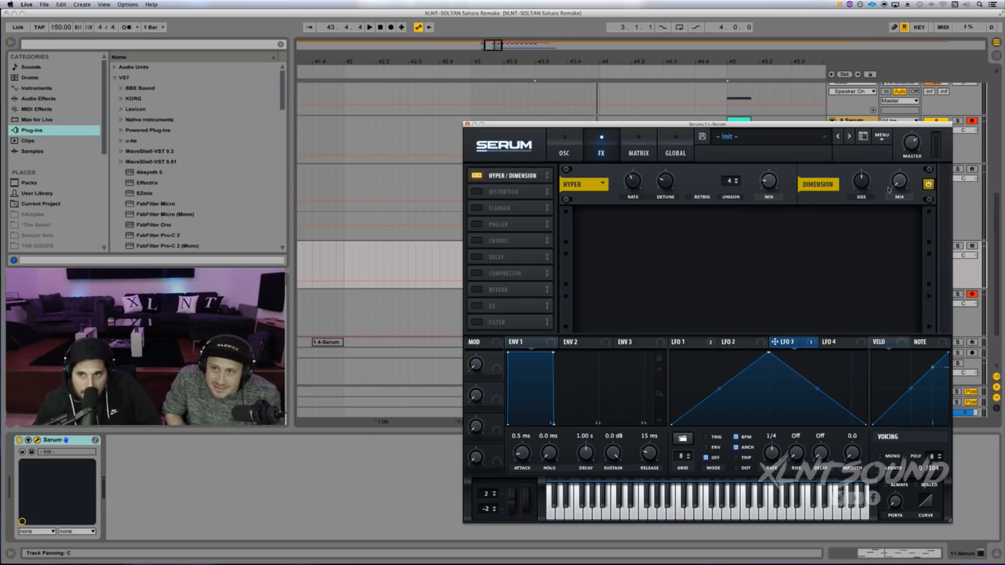
# - Raise the Dimension mix to about 53% and replay the clip to hear it
pyautogui.moveTo(888, 189); pyautogui.dragTo(894, 133)
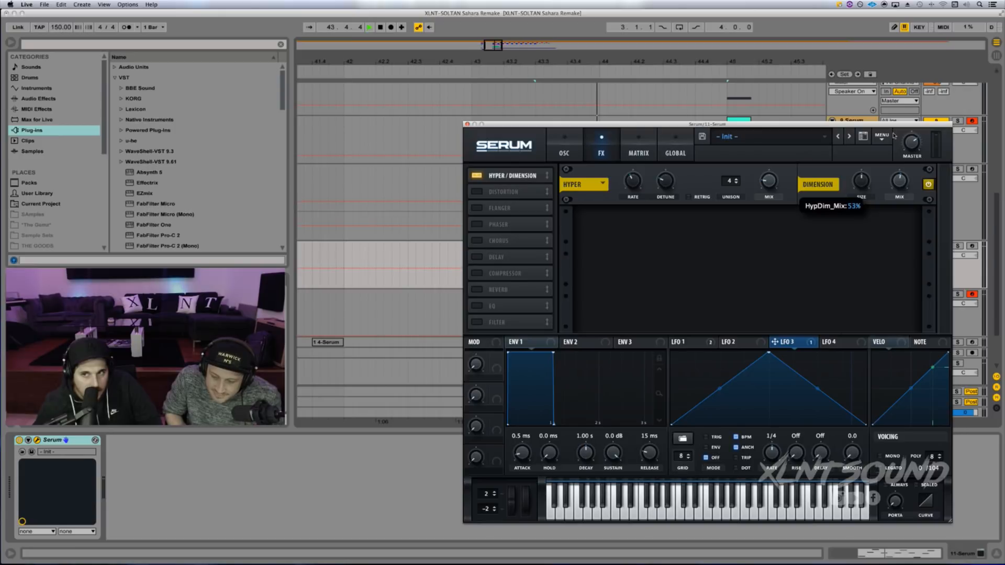
pyautogui.press('space')
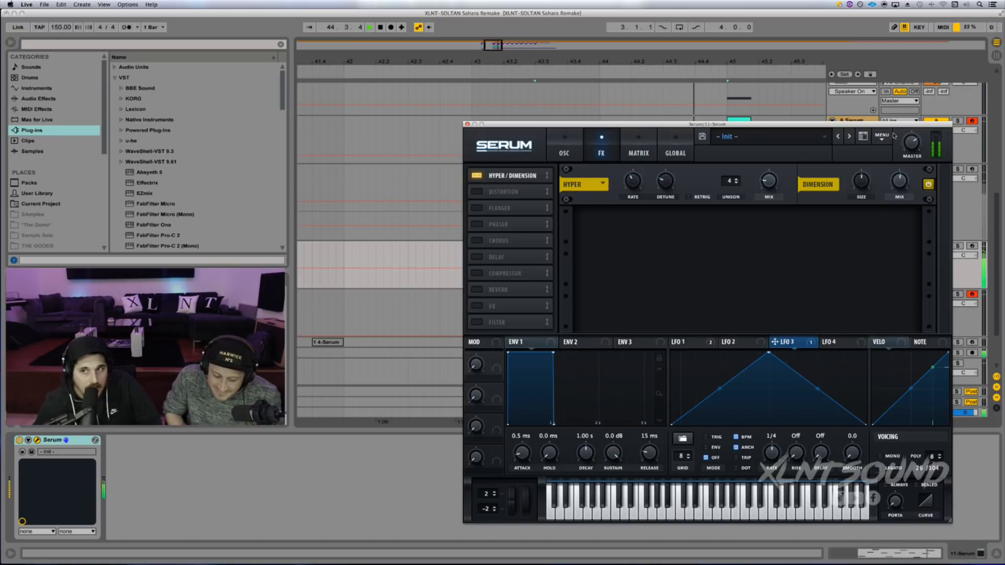
pyautogui.press('space')
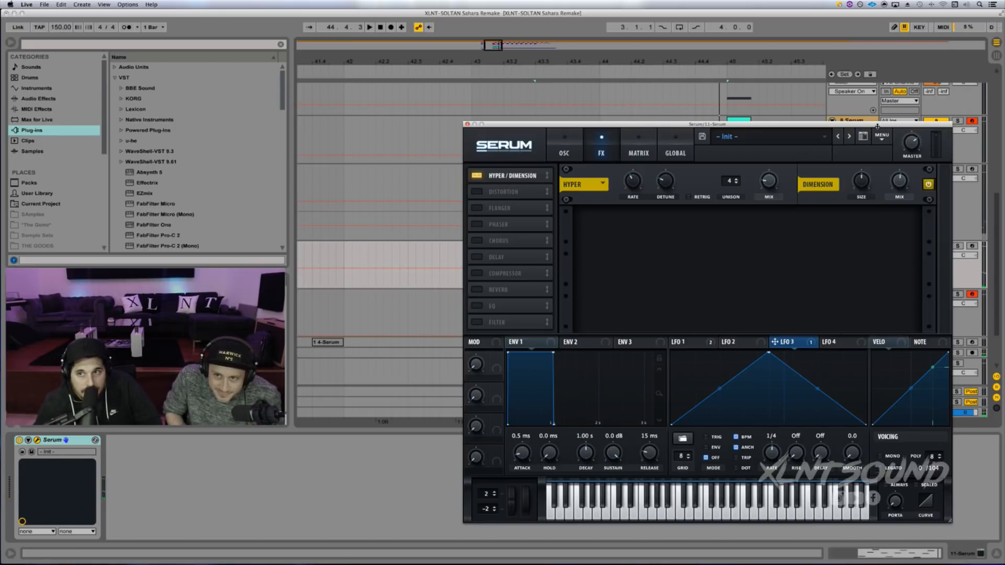
pyautogui.press('space')
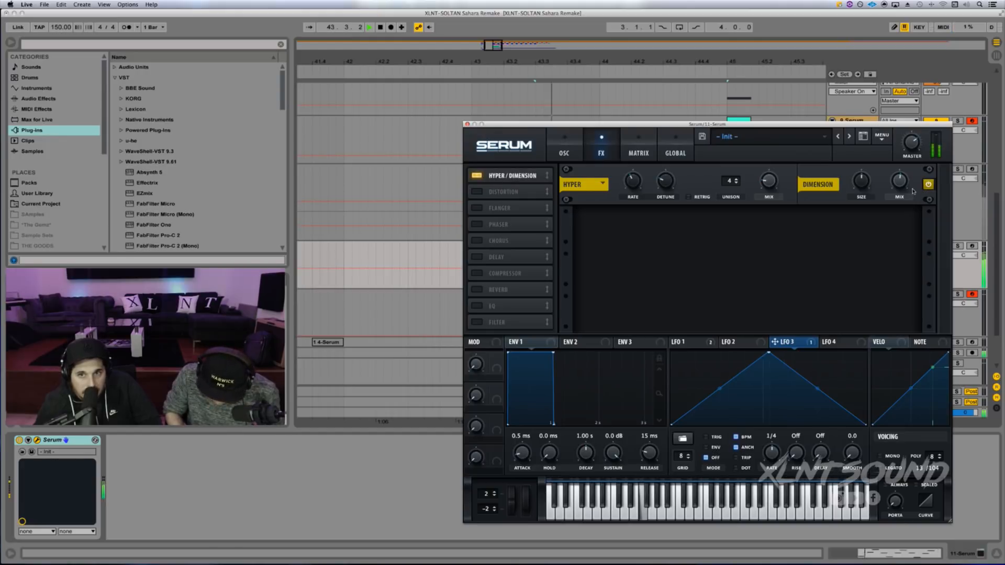
pyautogui.press('space')
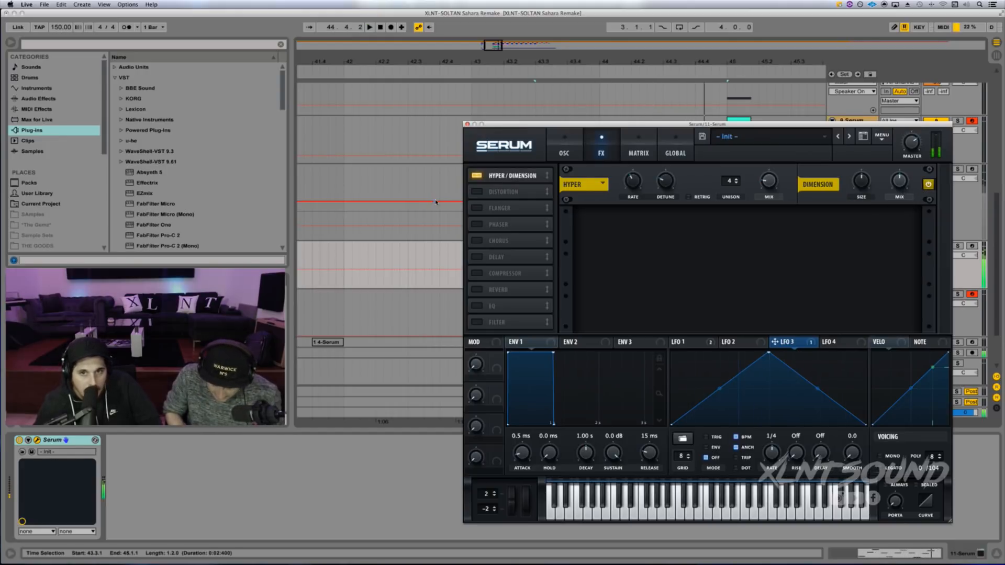
# - Enable the Distortion effect with the Diode 2 type and audition the clip
pyautogui.click(474, 192)
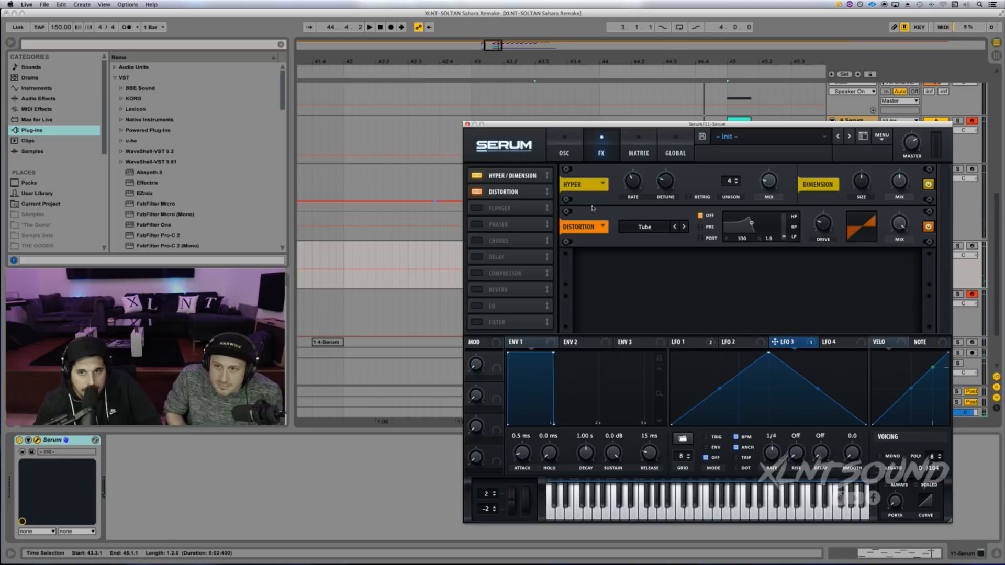
pyautogui.click(639, 227)
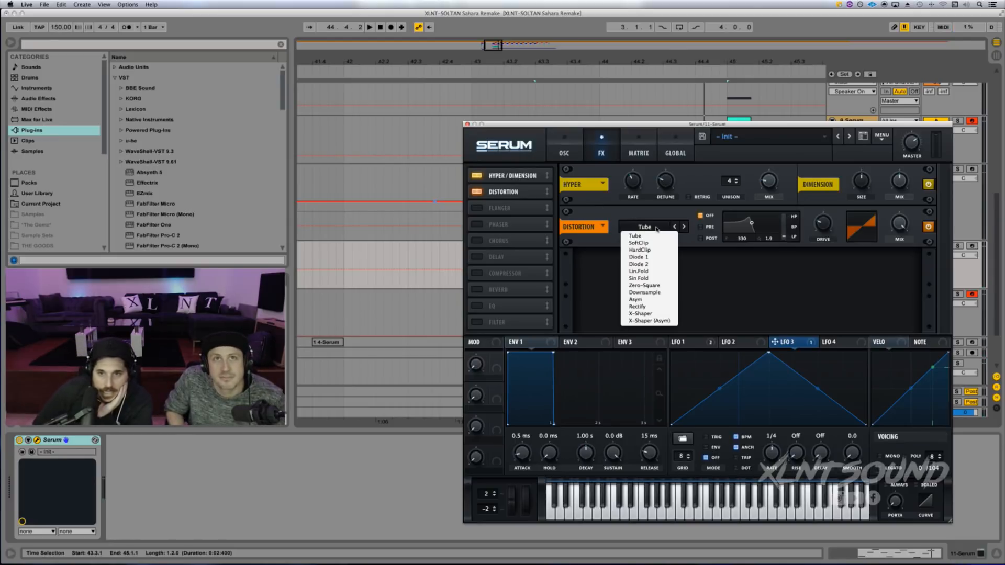
pyautogui.click(640, 264)
pyautogui.press('space')
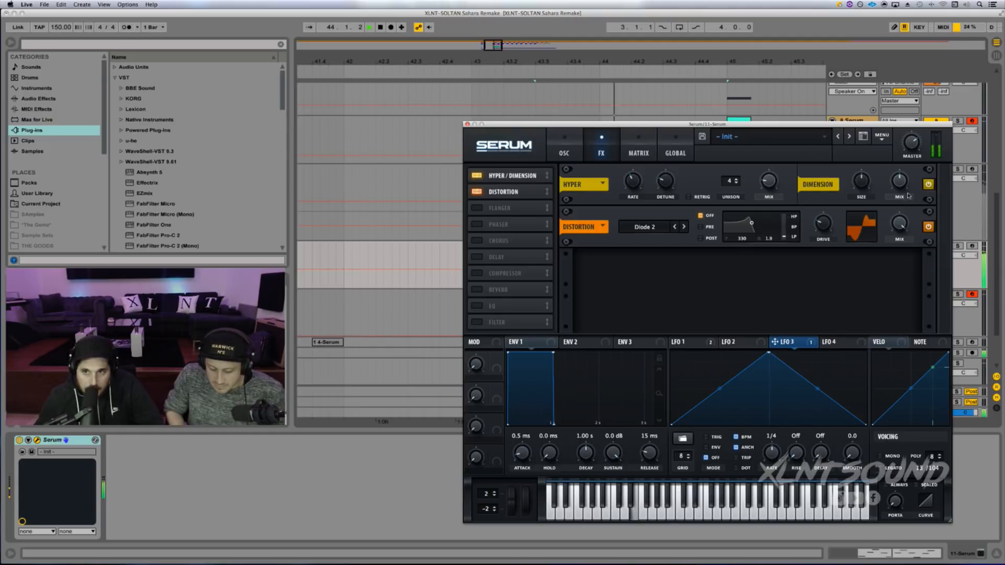
pyautogui.press('space')
# - Raise the Diode 2 distortion's drive to about 72%
pyautogui.moveTo(824, 224); pyautogui.dragTo(829, 192)
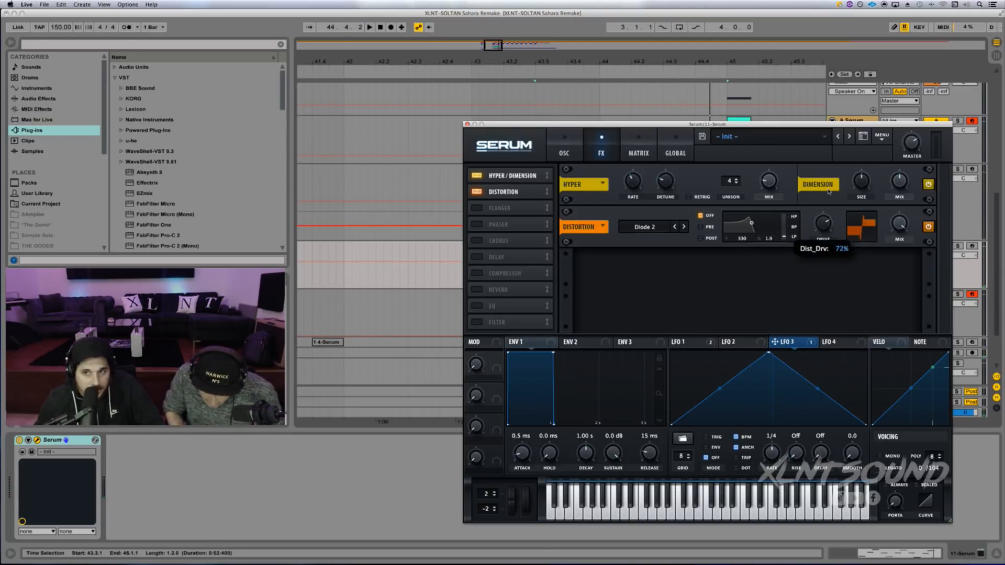
pyautogui.moveTo(829, 192); pyautogui.dragTo(829, 191)
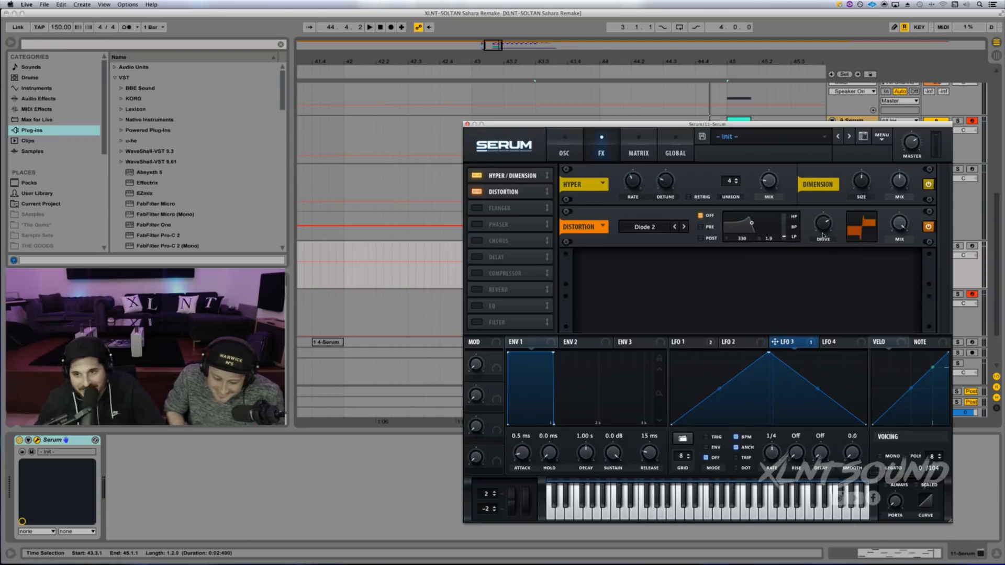
pyautogui.moveTo(819, 231)
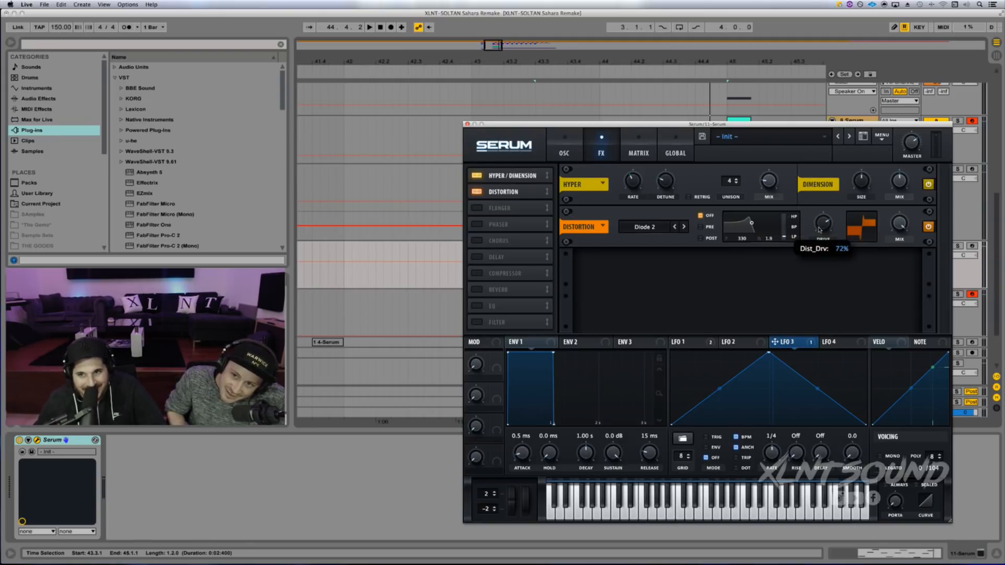
pyautogui.scroll(-2, 819, 230)
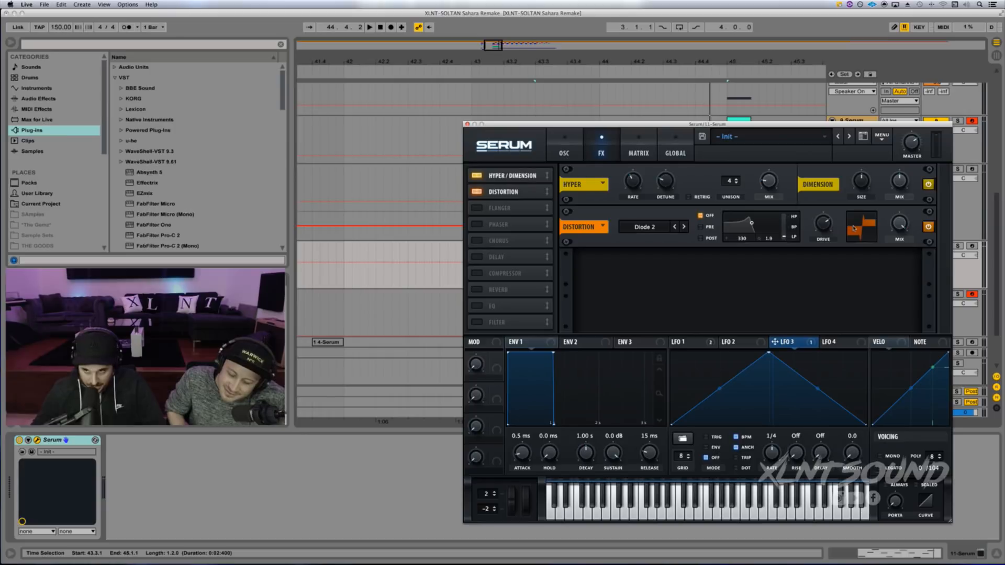
# - Lower the Diode 2 distortion's mix and replay the clip to hear it
pyautogui.moveTo(902, 224)
pyautogui.moveTo(901, 224); pyautogui.dragTo(903, 278)
pyautogui.press('space')
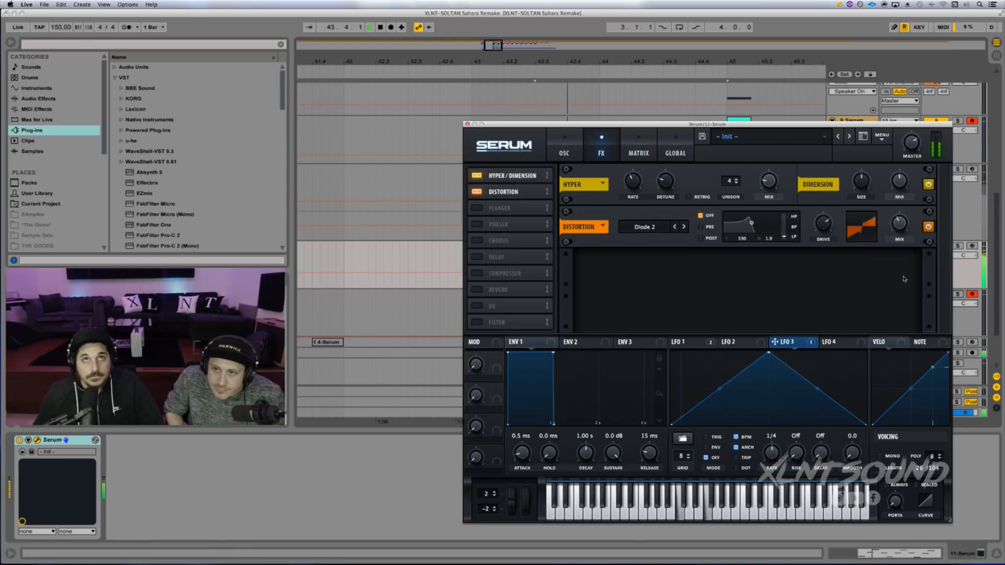
pyautogui.press('space')
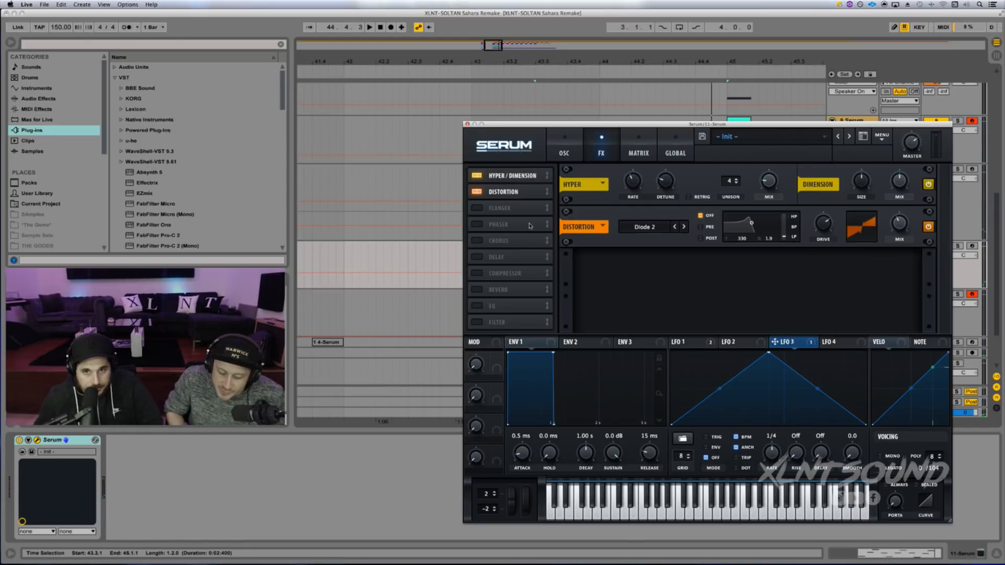
# - Enable the Compressor effect in Multiband mode and audition the clip
pyautogui.click(475, 273)
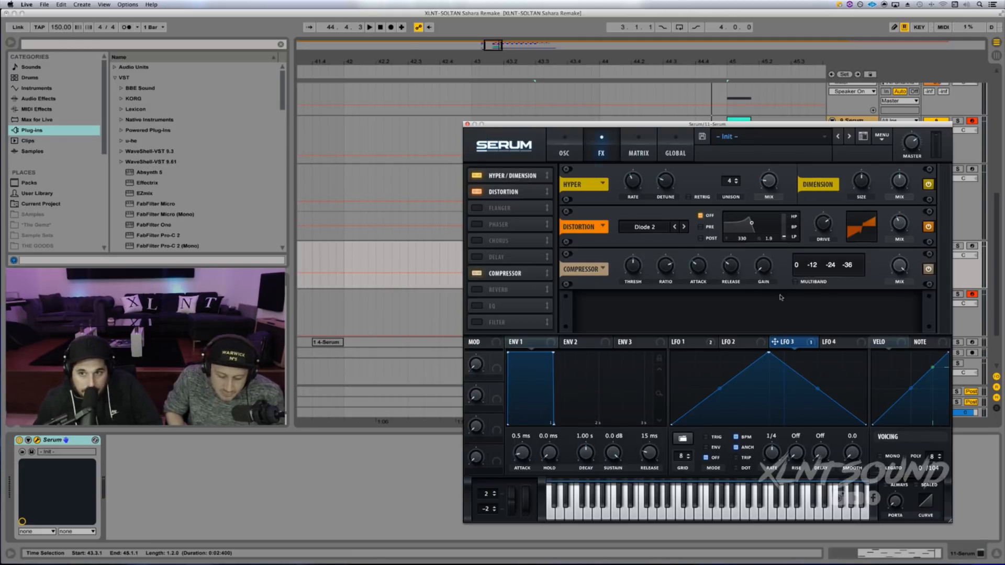
pyautogui.click(795, 282)
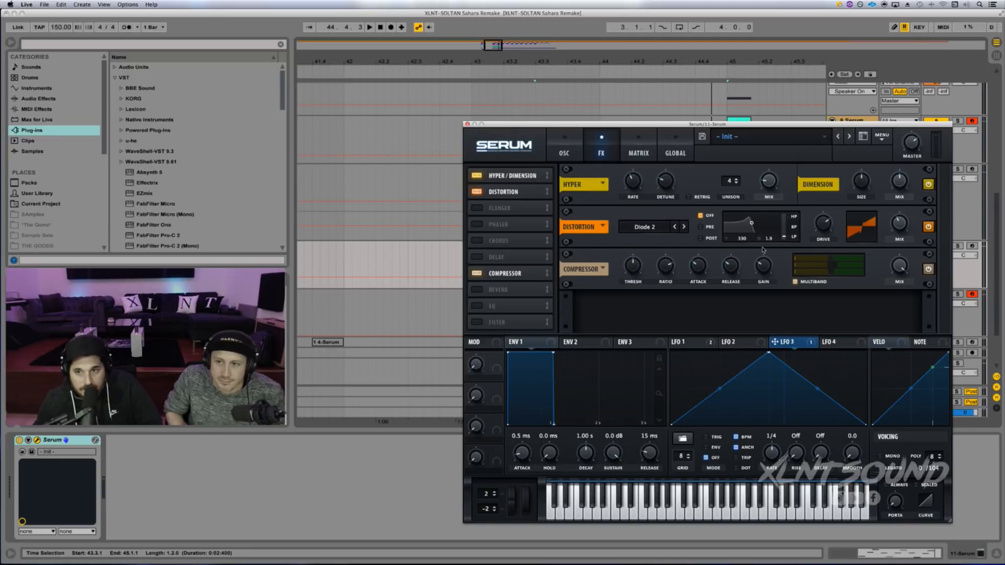
pyautogui.moveTo(763, 265)
pyautogui.press('space')
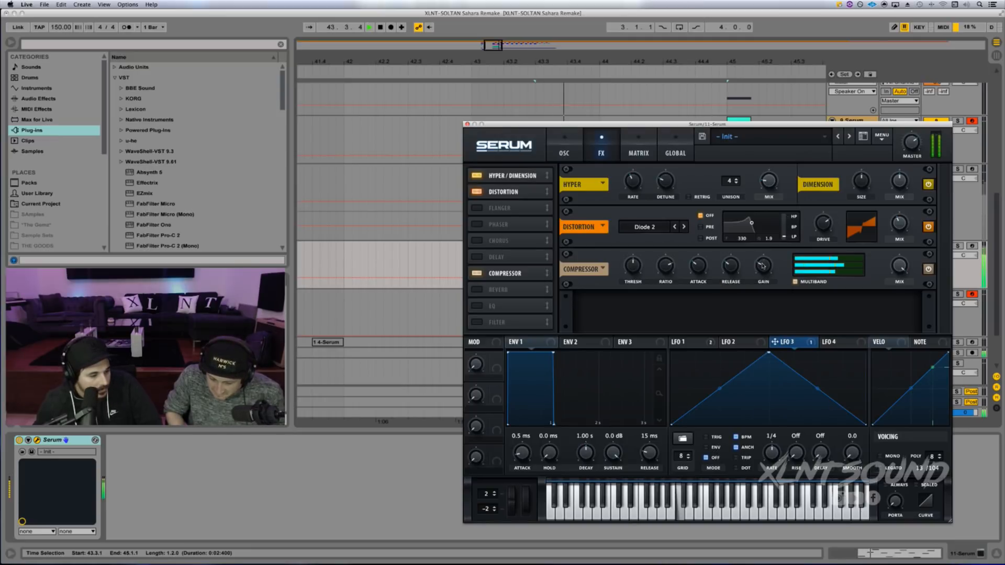
pyautogui.press('space')
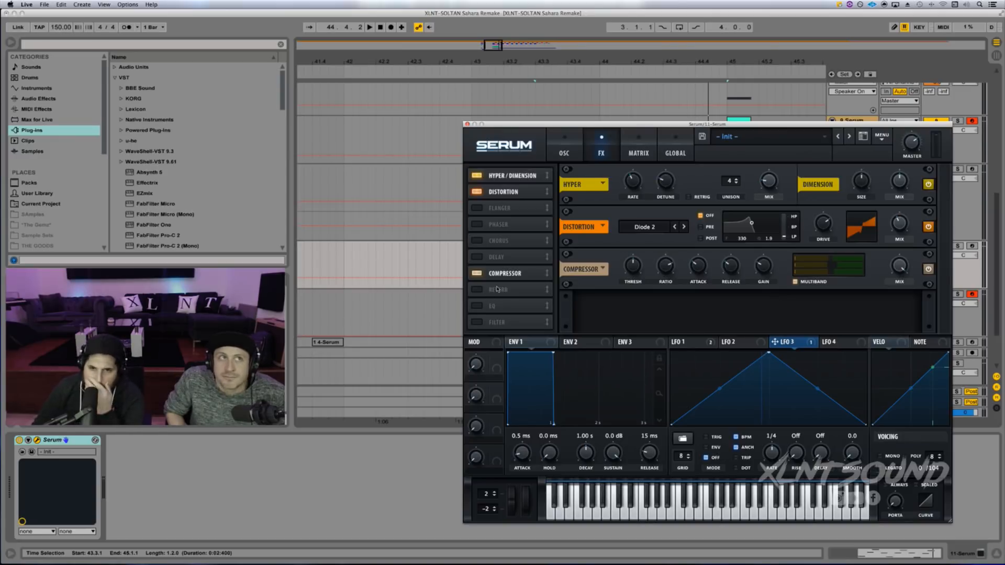
# - Enable the Reverb effect, switch it to Plate mode and reduce its size
pyautogui.click(494, 291)
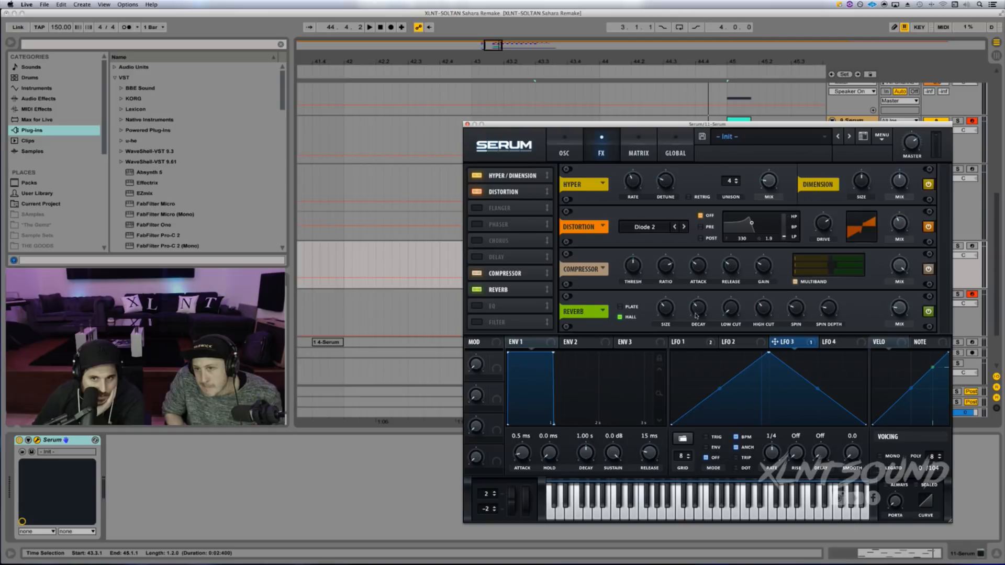
pyautogui.click(631, 309)
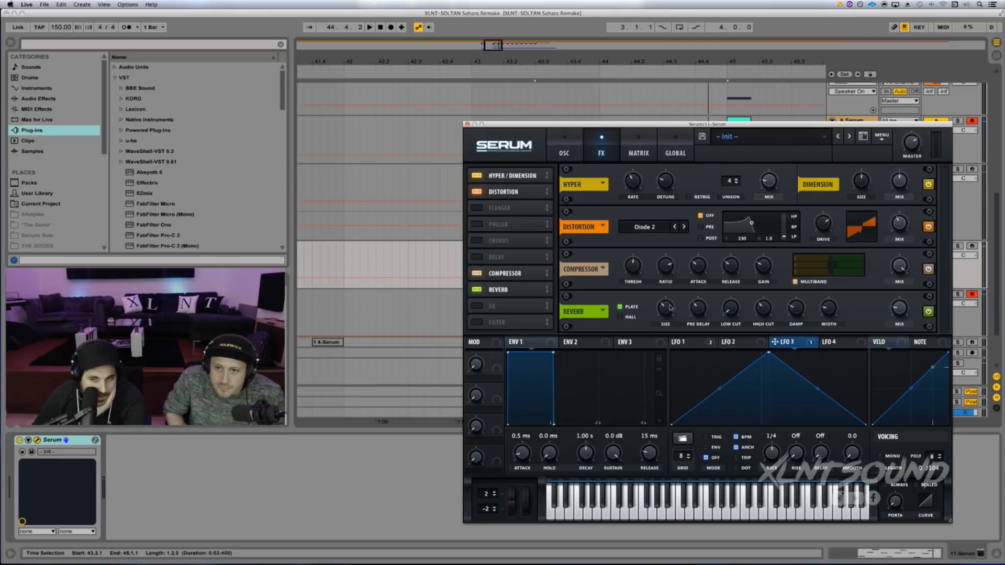
pyautogui.moveTo(670, 308); pyautogui.dragTo(667, 327)
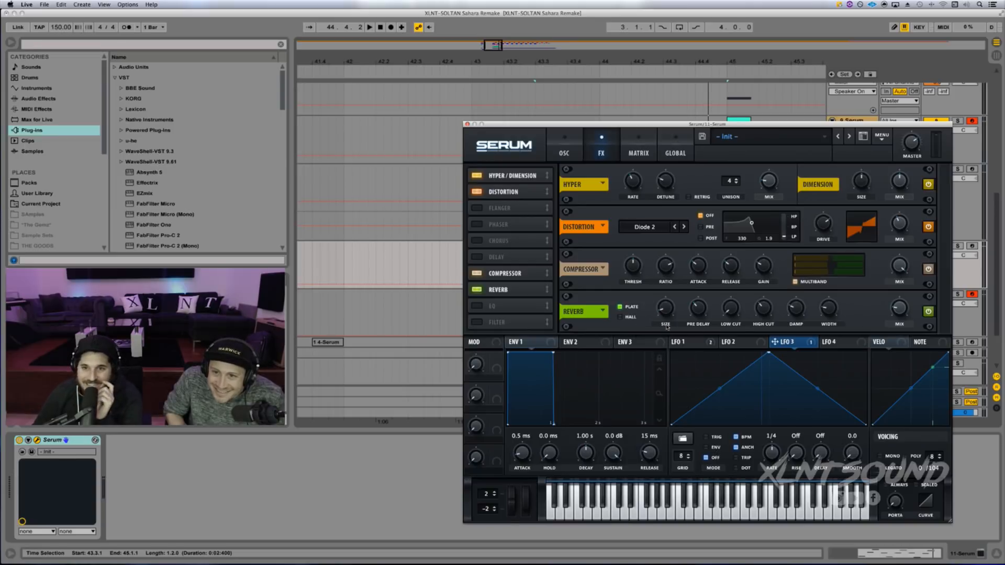
pyautogui.moveTo(665, 314)
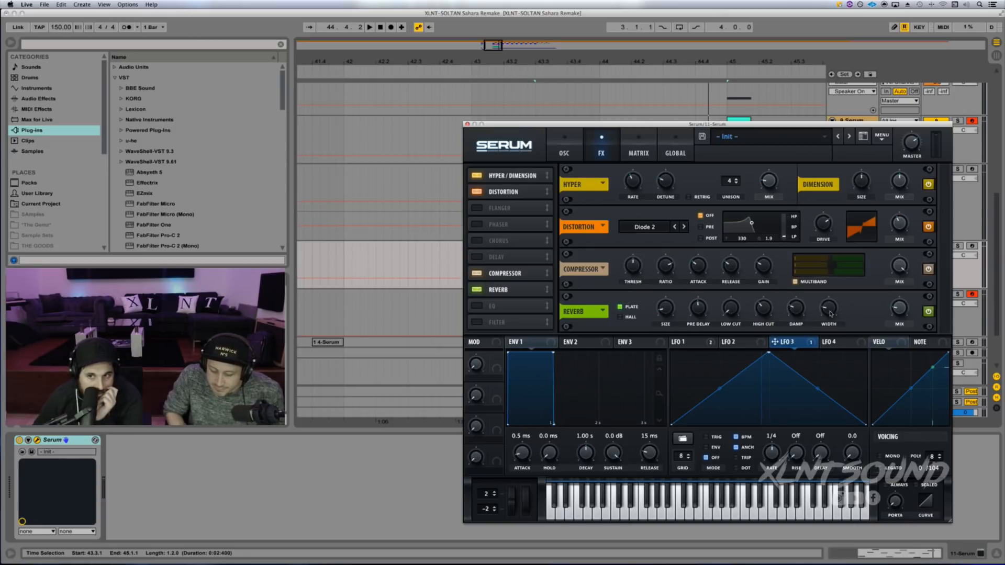
# - Raise the Plate reverb's width, set its mix to about 21% and audition the clip
pyautogui.moveTo(832, 281); pyautogui.dragTo(832, 281)
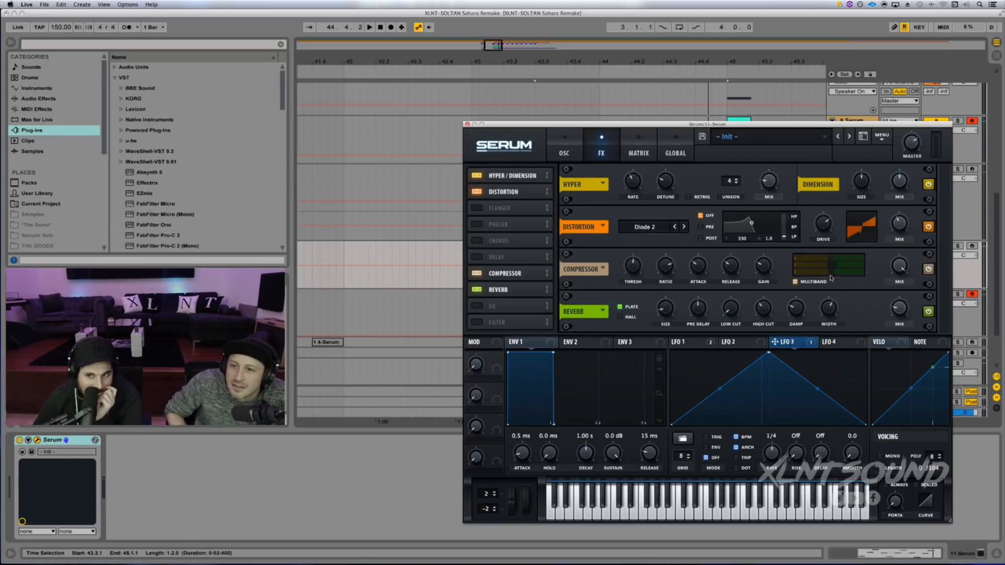
pyautogui.click(899, 313)
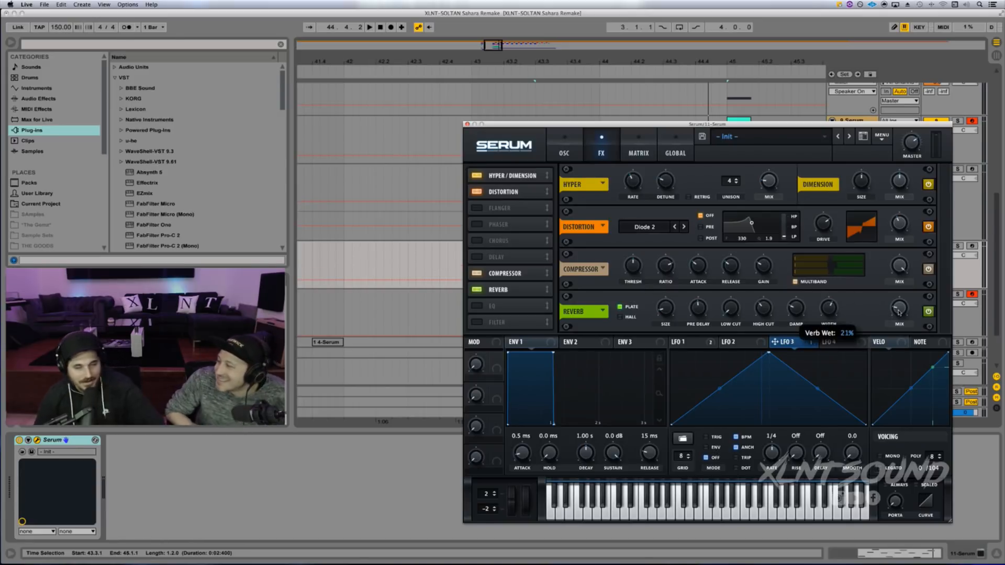
pyautogui.press('space')
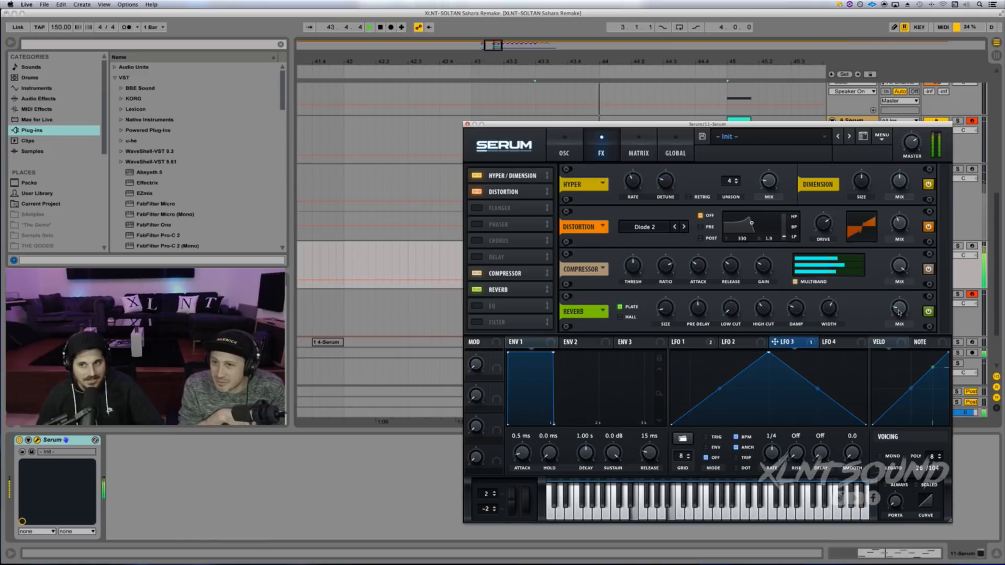
pyautogui.press('space')
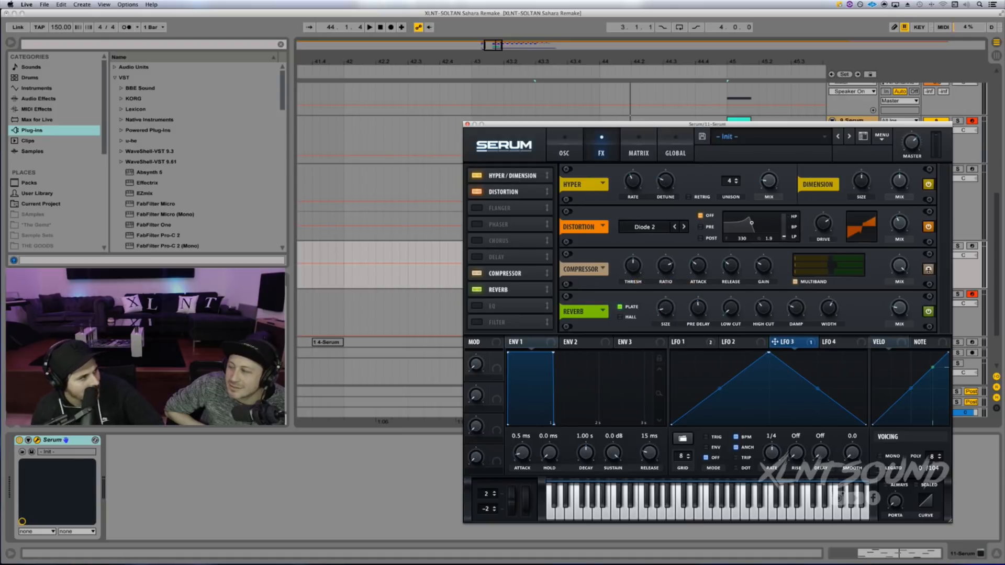
# - Reduce the multiband compressor's mix to about 67 while auditioning the clip
pyautogui.press('space')
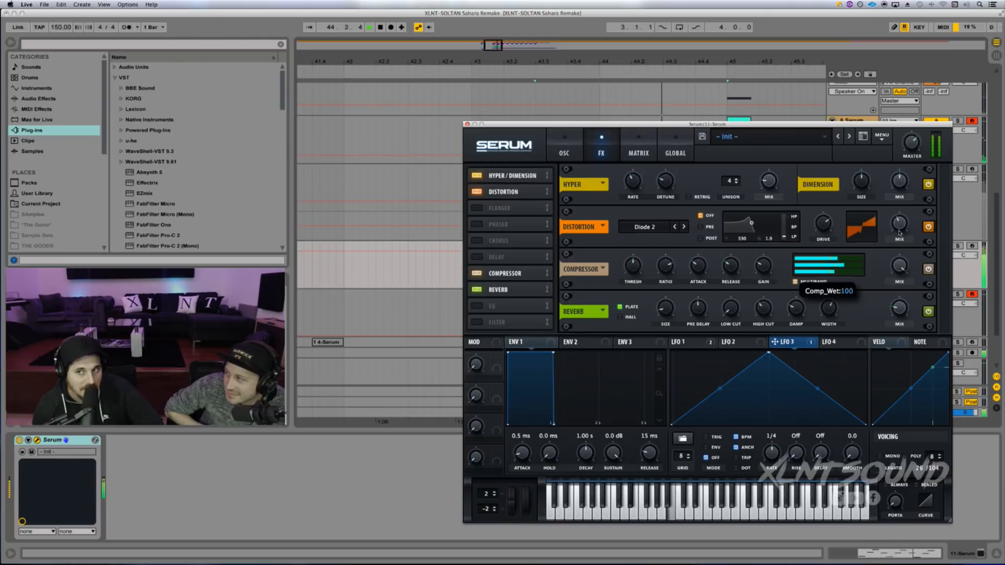
pyautogui.press('space')
pyautogui.moveTo(899, 266); pyautogui.dragTo(894, 297)
pyautogui.press('space')
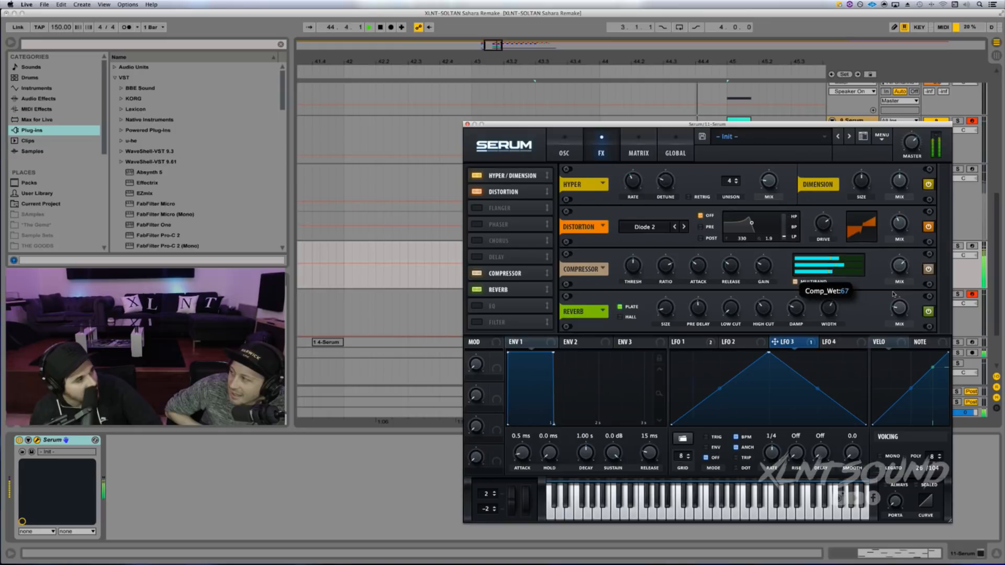
pyautogui.press('space')
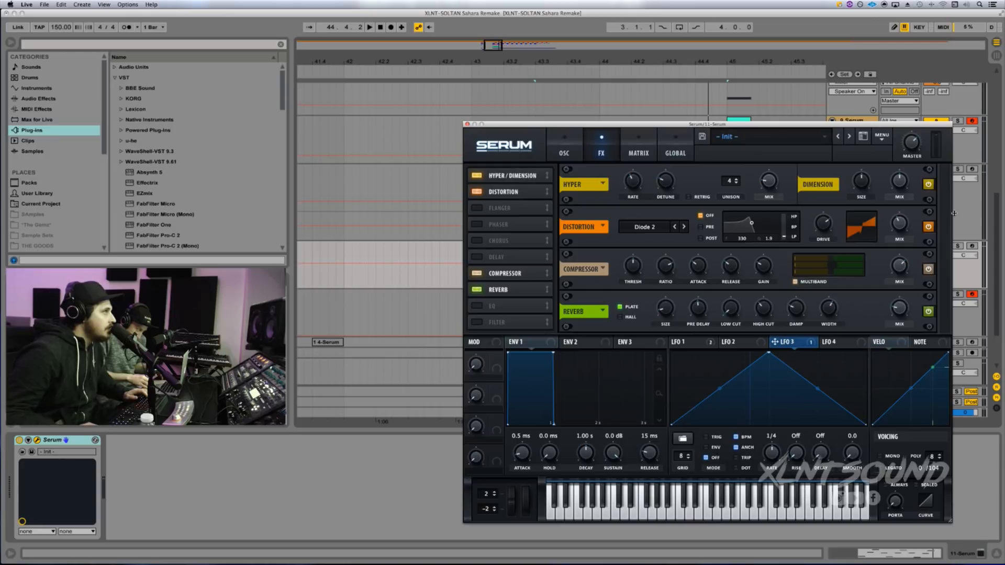
# - Route LFO 2 to Mast.Tun (global master tuning) in the fourth row of the modulation matrix
pyautogui.click(650, 146)
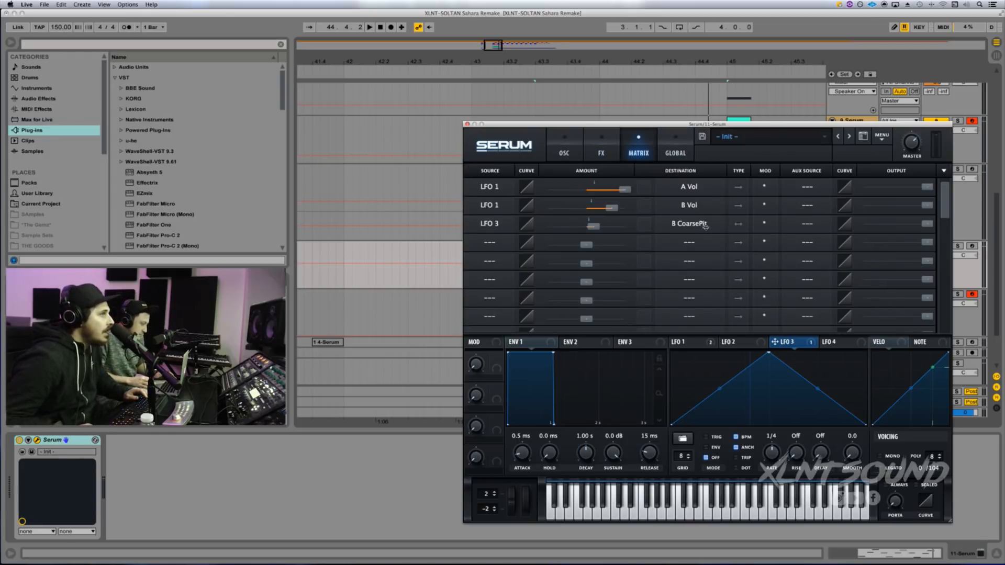
pyautogui.click(731, 341)
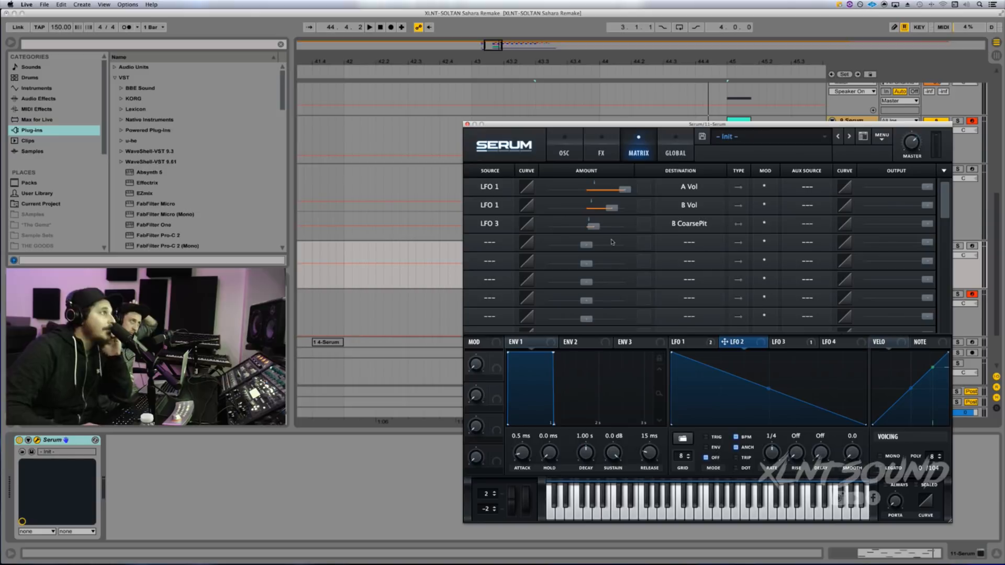
pyautogui.click(689, 242)
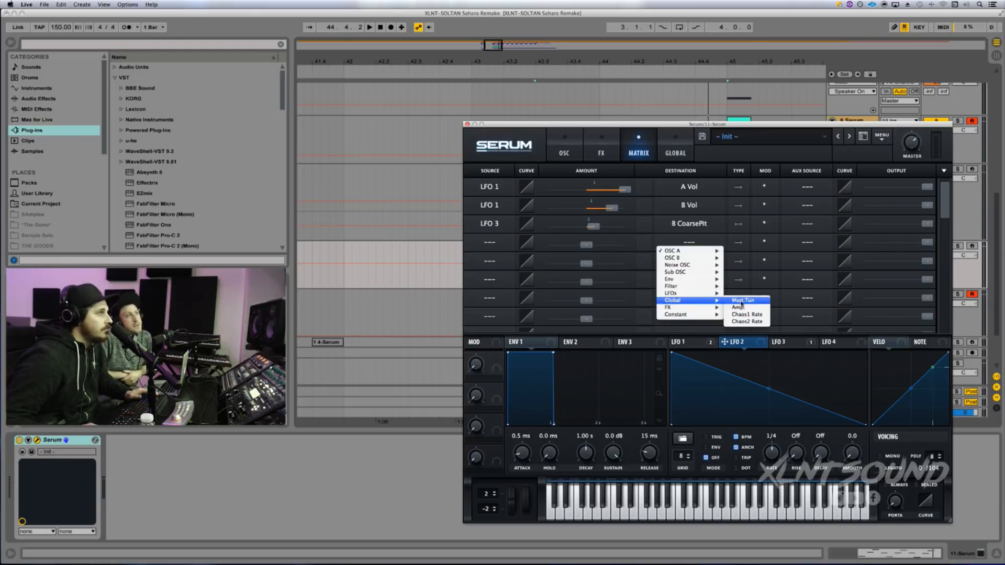
pyautogui.click(730, 328)
pyautogui.click(502, 243)
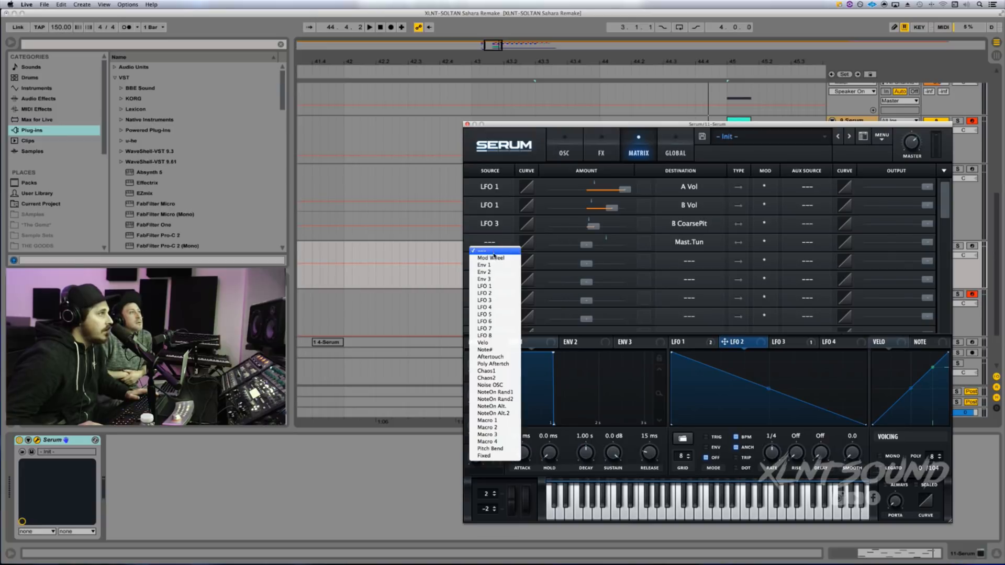
pyautogui.click(485, 293)
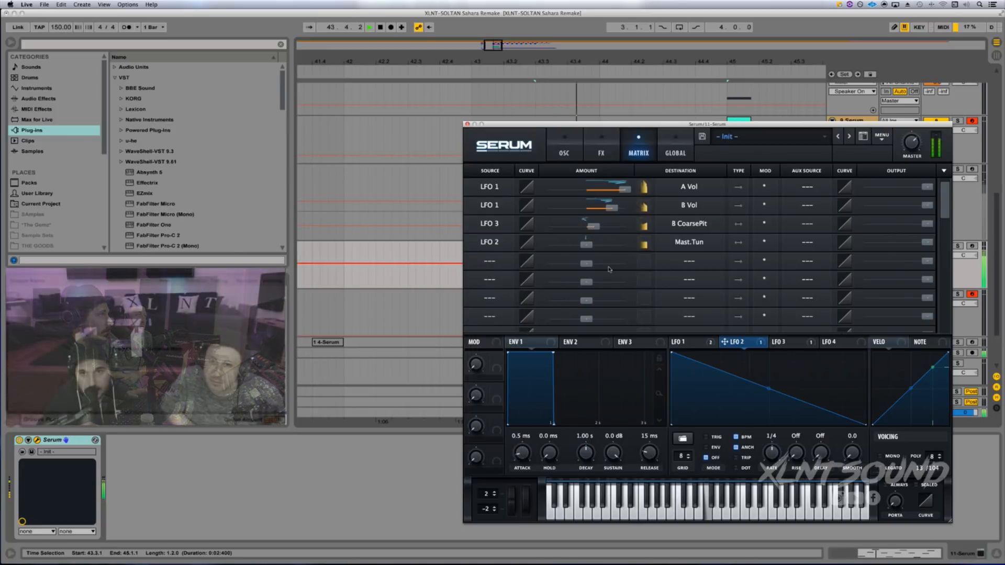
# - Bend LFO 2's curve into a steep concave decay and set its Mast.Tun modulation amount to about -8 during playback
pyautogui.moveTo(586, 244); pyautogui.dragTo(592, 246)
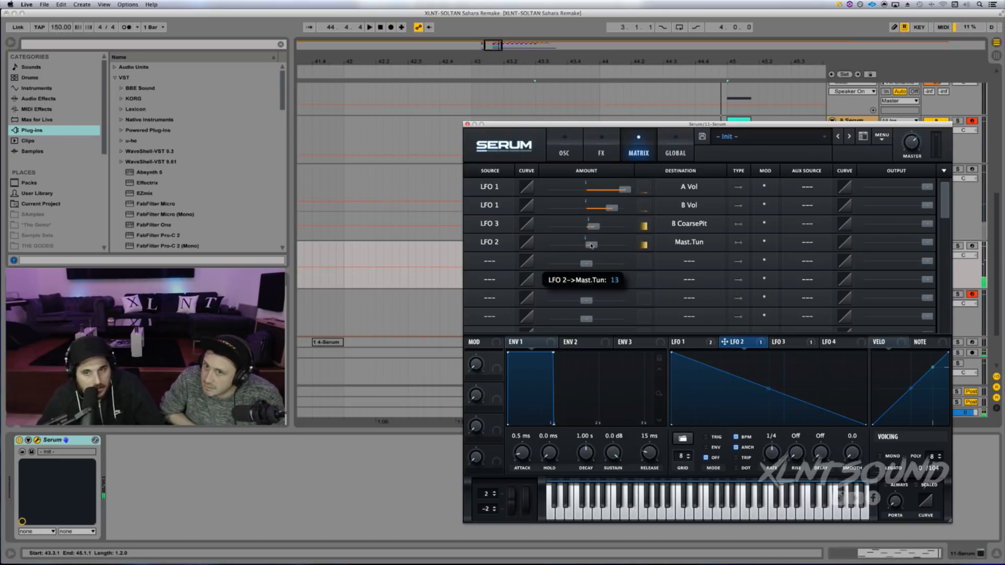
pyautogui.moveTo(591, 245); pyautogui.dragTo(626, 238)
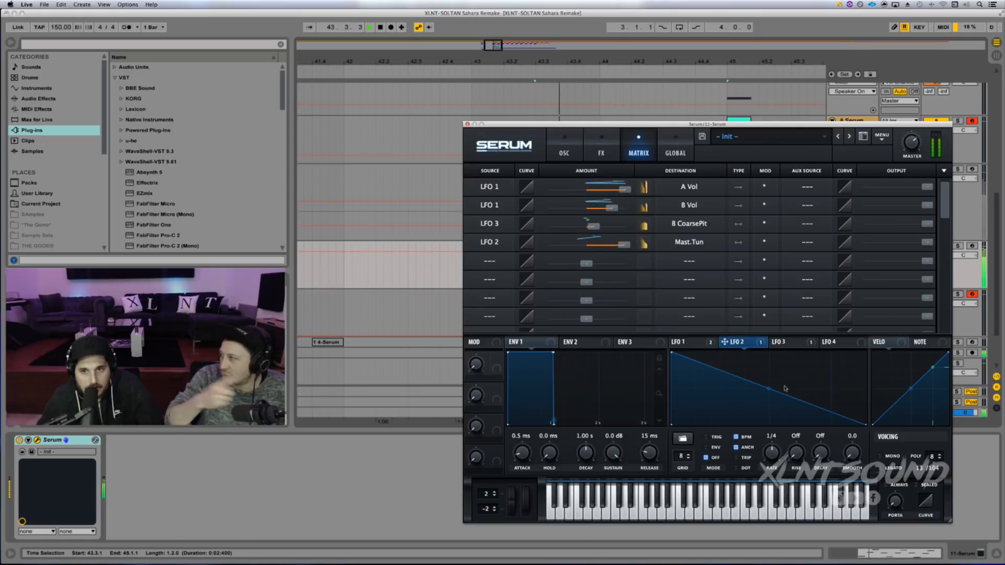
pyautogui.moveTo(768, 388); pyautogui.dragTo(728, 410)
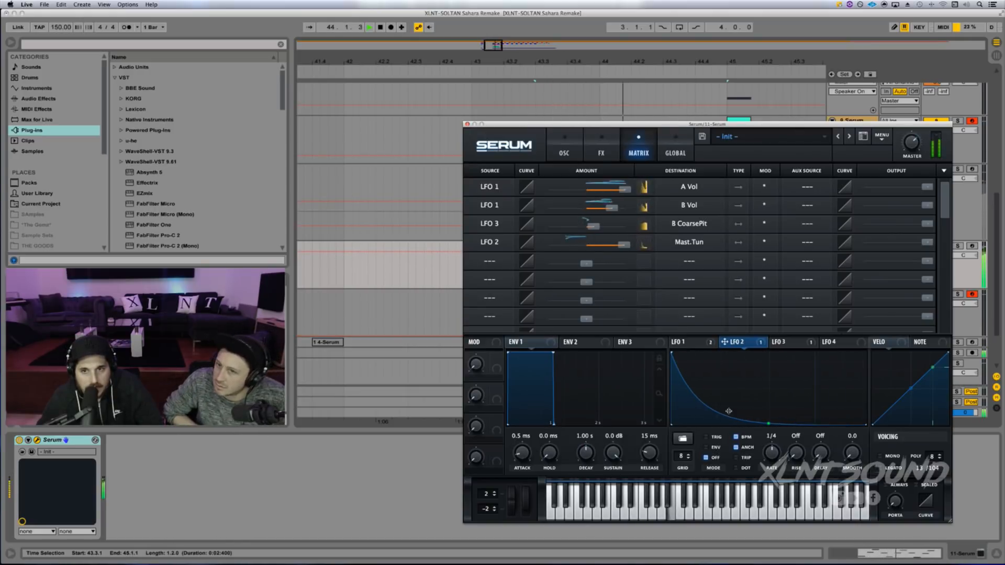
pyautogui.moveTo(623, 245); pyautogui.dragTo(598, 244)
pyautogui.press('space')
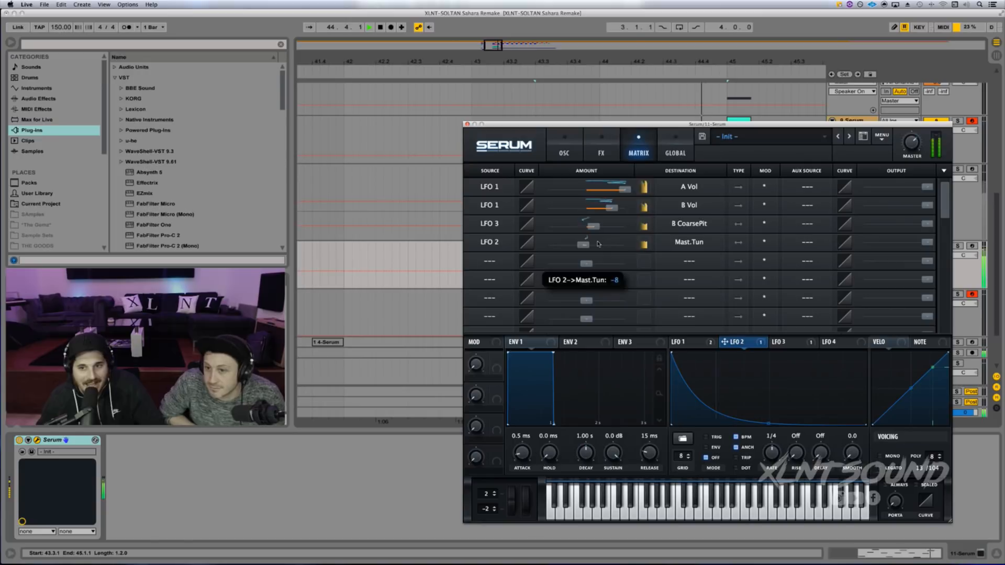
# - Try Trig mode on LFO 2, return the mode to Off and slow its rate to one bar while listening
pyautogui.click(707, 437)
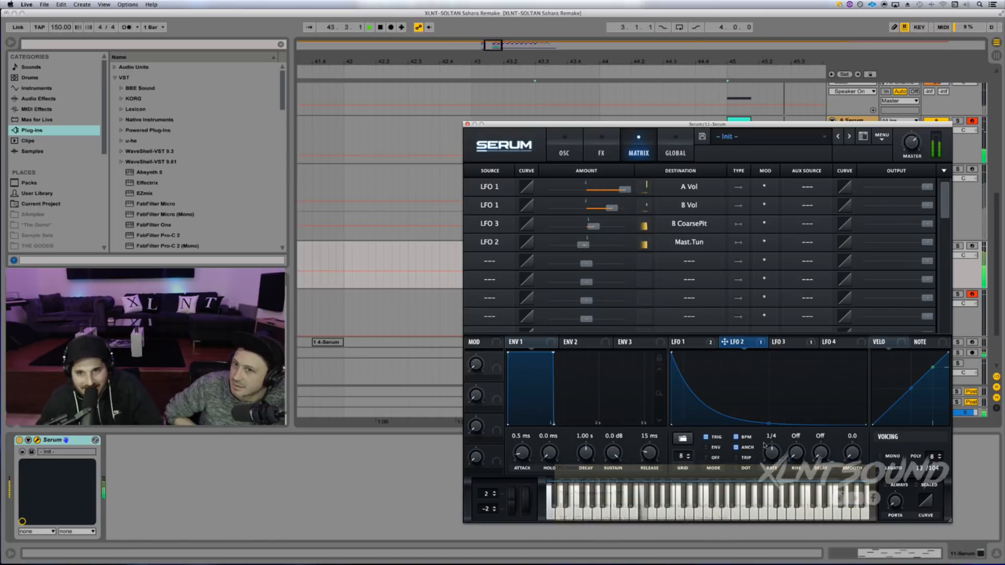
pyautogui.click(713, 458)
pyautogui.moveTo(771, 454); pyautogui.dragTo(771, 464)
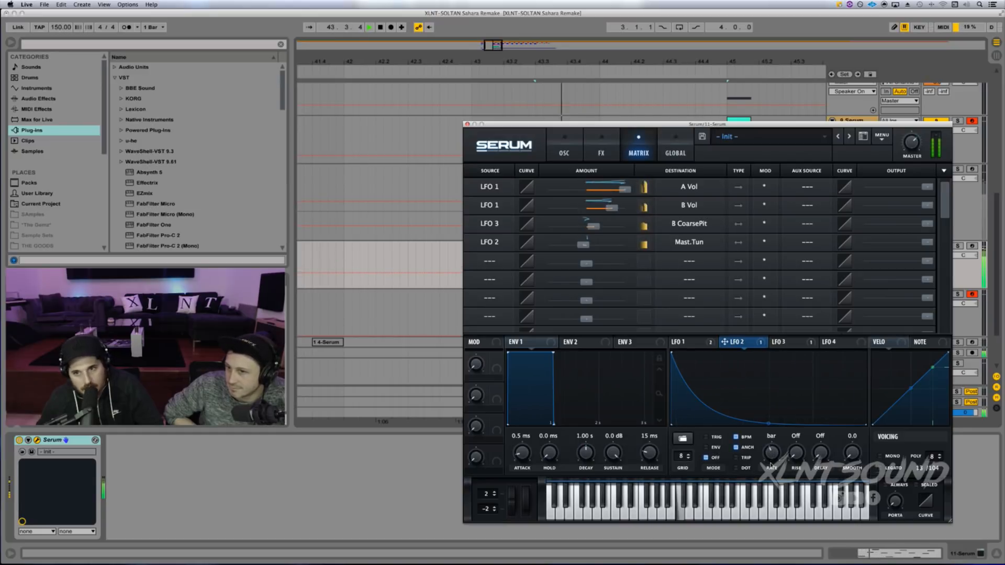
pyautogui.press('space')
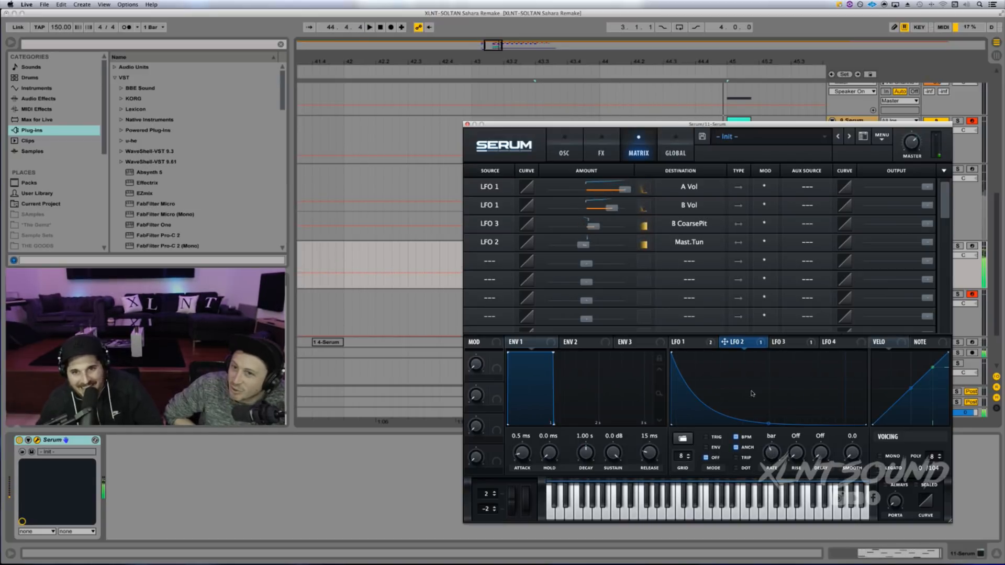
# - Clear the LFO 2 source and the Mast.Tun destination from the fourth modulation matrix row
pyautogui.click(490, 242)
pyautogui.click(489, 244)
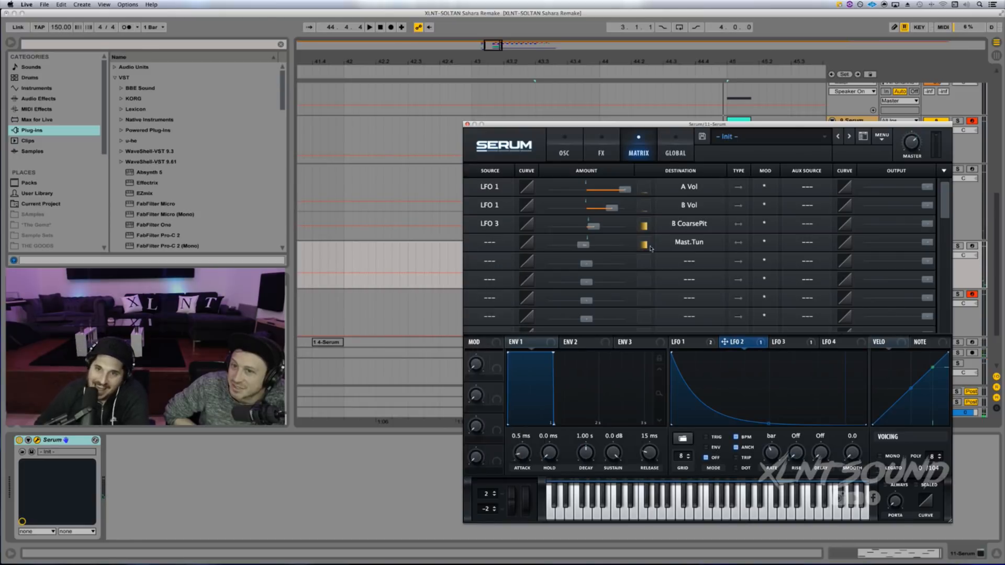
pyautogui.click(665, 246)
pyautogui.moveTo(689, 316)
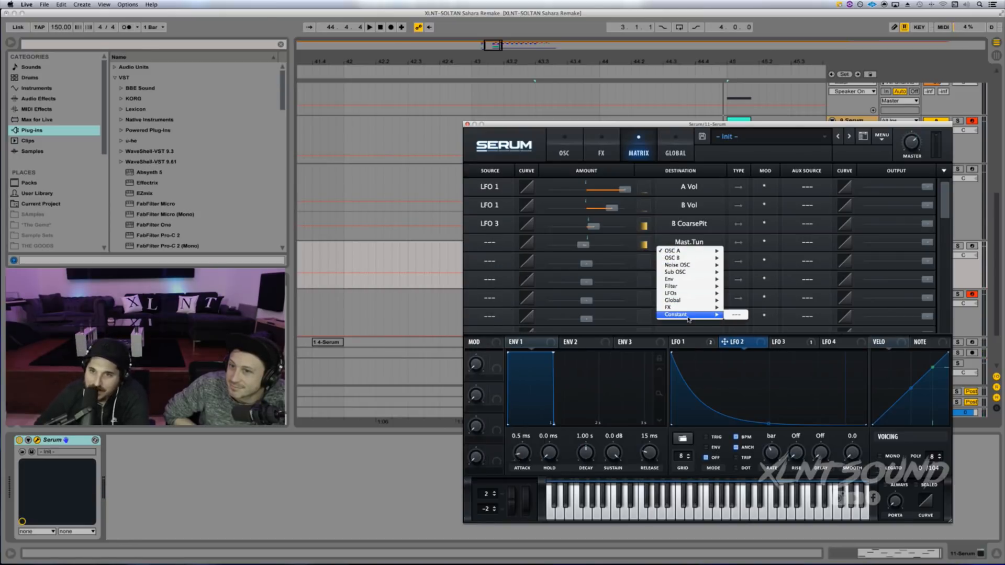
pyautogui.click(736, 315)
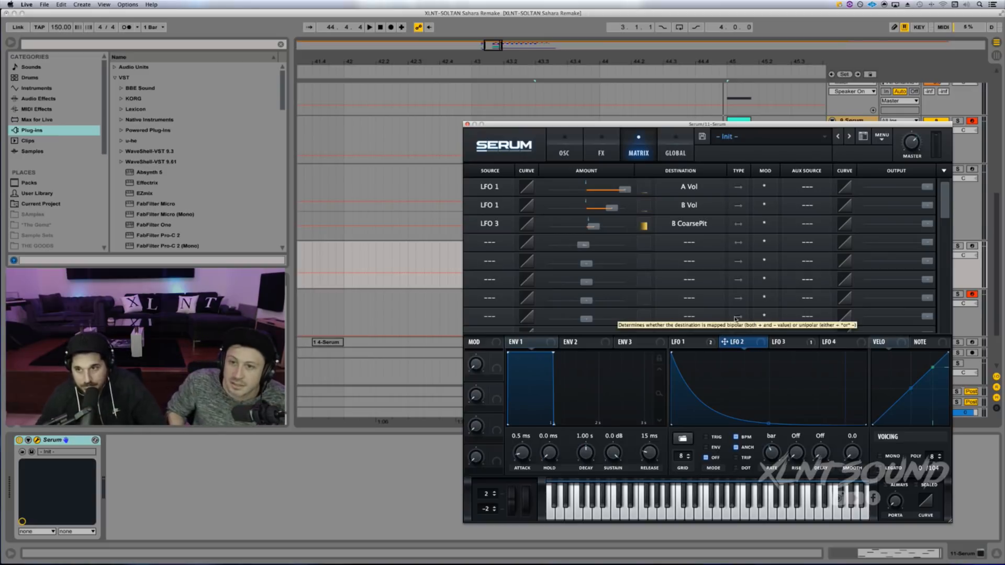
# - Disarm the lower of the record-armed tracks and set the computer keyboard's octave range to C3–D4, testing notes
pyautogui.press('a')
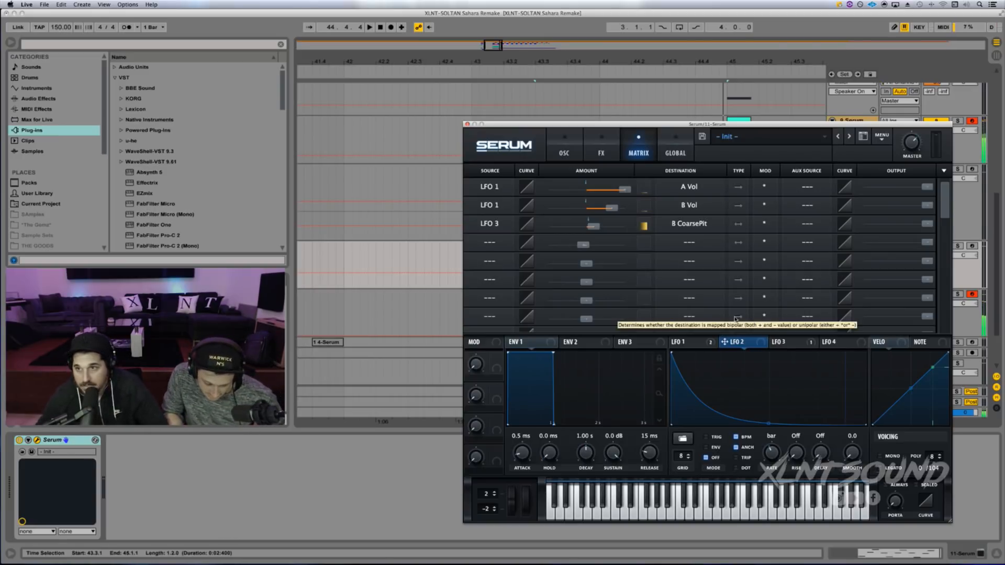
pyautogui.click(973, 294)
pyautogui.press('z')
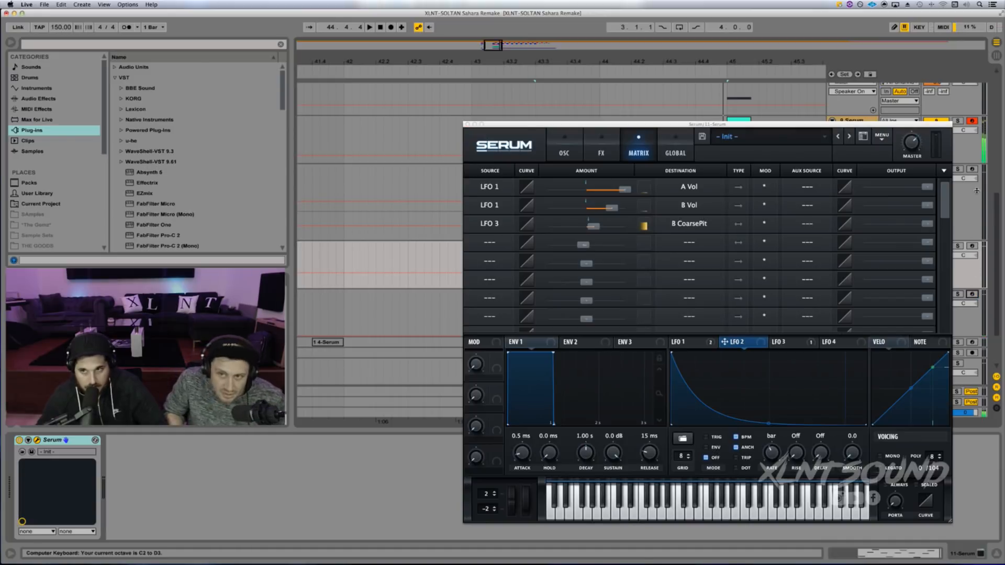
pyautogui.press('x')
pyautogui.press('x')
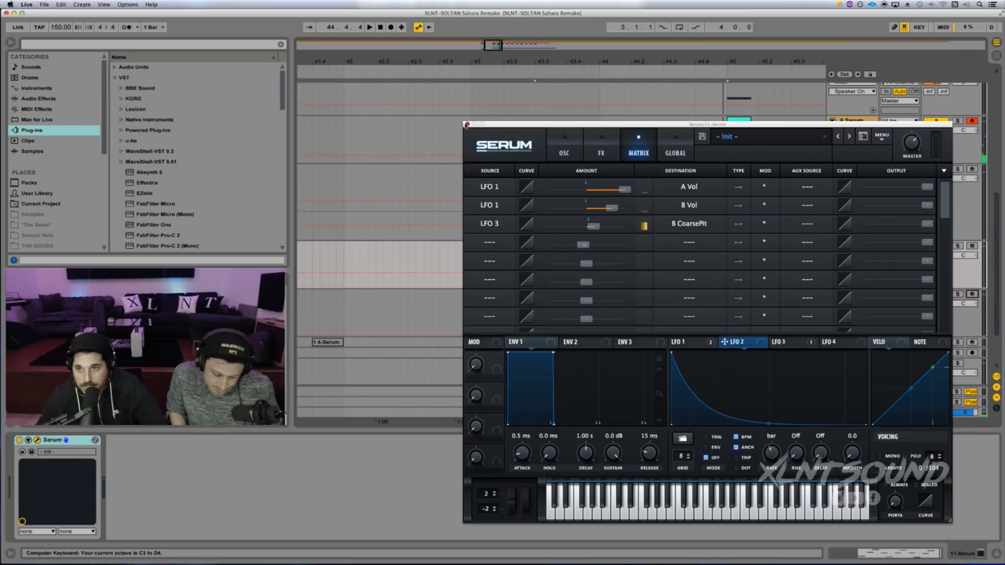
# - Arm the 11 Serum track for recording and reopen its Serum synth window
pyautogui.click(466, 125)
pyautogui.scroll(-2, 737, 255)
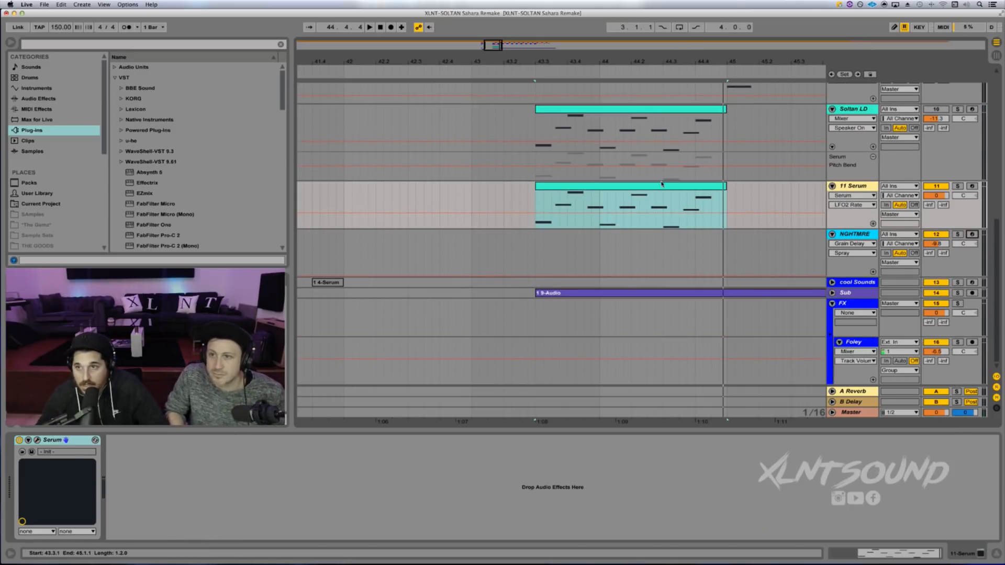
pyautogui.scroll(4, 972, 183)
pyautogui.scroll(-1, 977, 289)
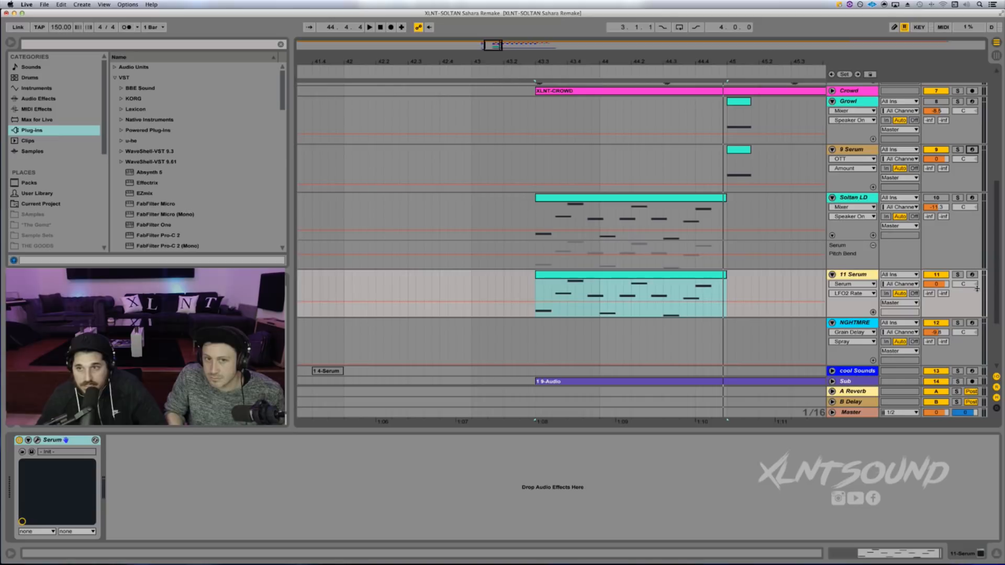
pyautogui.click(973, 276)
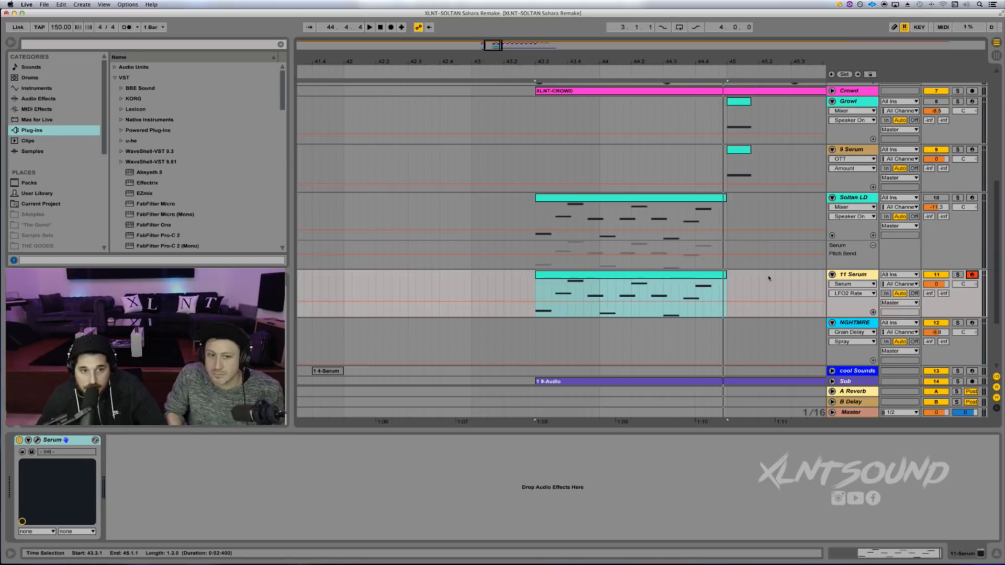
pyautogui.click(37, 440)
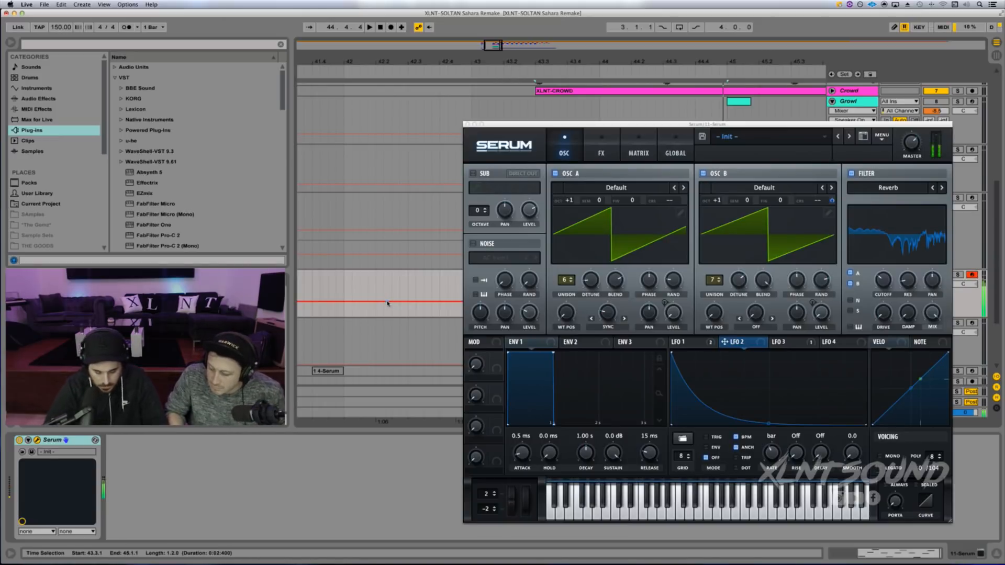
# - Lower the computer keyboard's octave range to C1–D2 and test notes on the Serum lead
pyautogui.press('d')
pyautogui.press('z')
pyautogui.press('h')
pyautogui.press('z')
pyautogui.press('k')
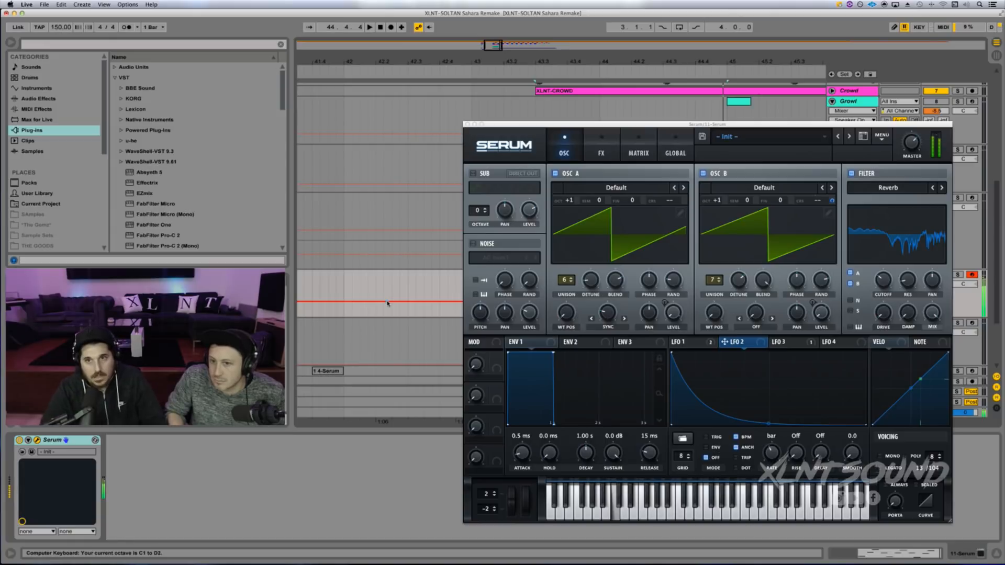
pyautogui.press('h')
pyautogui.press('k')
pyautogui.press('f')
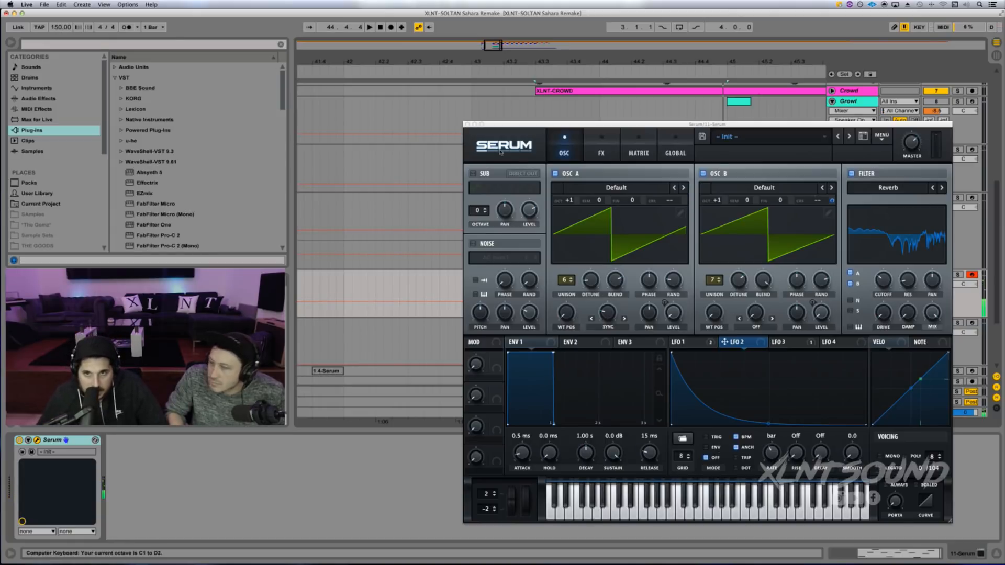
# - Try Serum's Filter effect at the end of the effects chain with the Cmb - type from the Flanges group
pyautogui.click(595, 139)
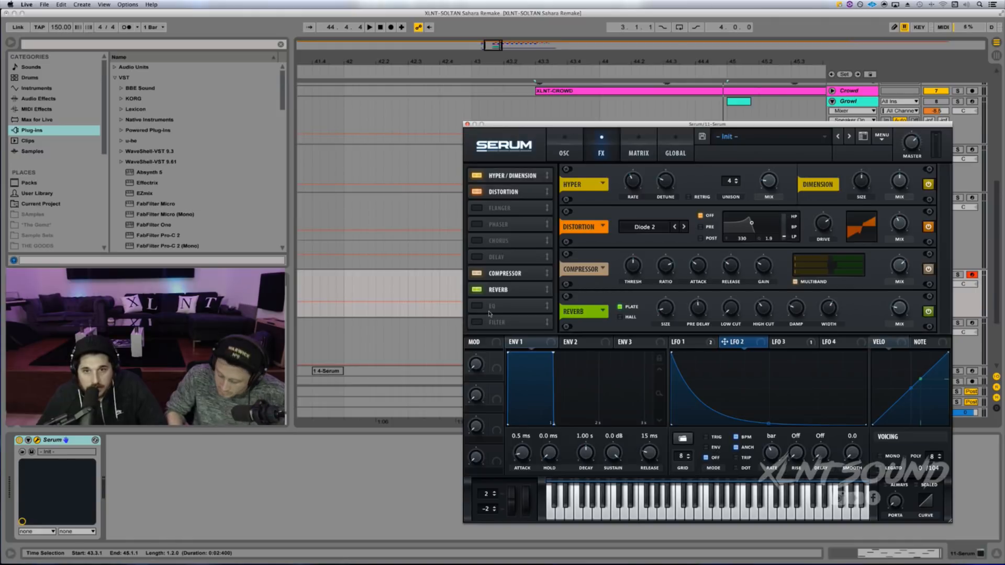
pyautogui.click(476, 322)
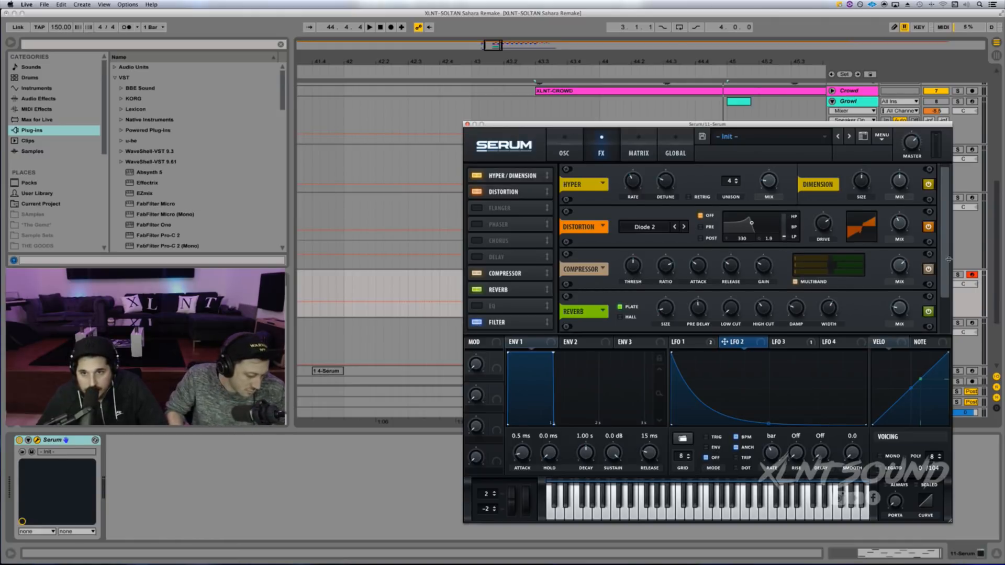
pyautogui.scroll(-2, 947, 259)
pyautogui.click(649, 312)
pyautogui.moveTo(658, 338)
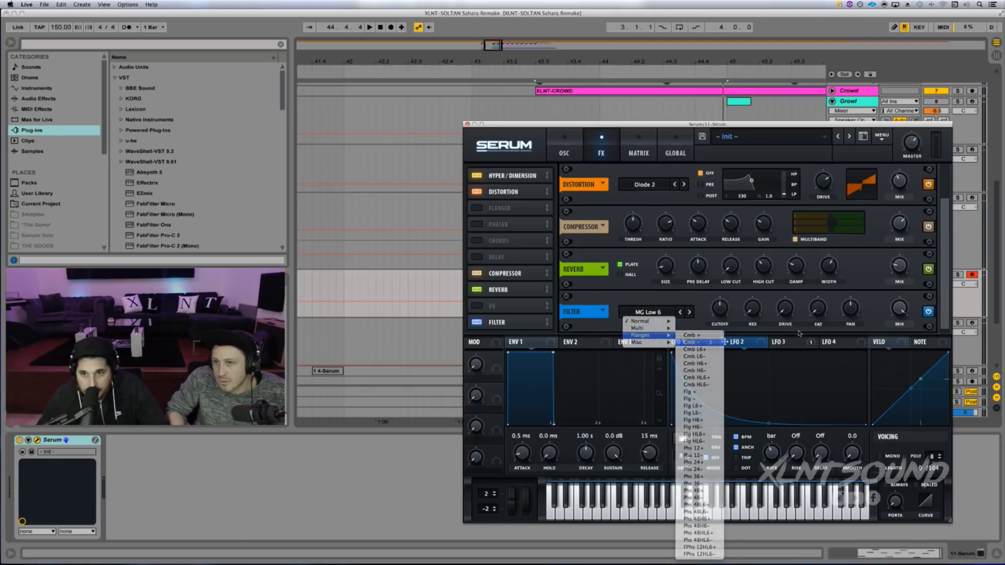
pyautogui.click(692, 342)
# - Try the comb filter's cutoff at about 283 Hz while testing notes, and bypass the filter
pyautogui.moveTo(726, 330)
pyautogui.moveTo(725, 331); pyautogui.dragTo(751, 256)
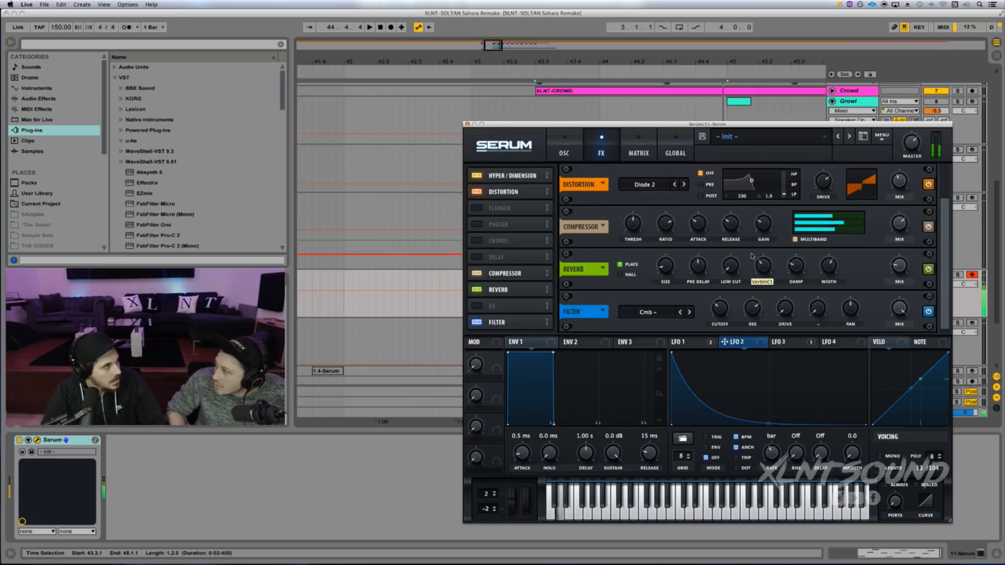
pyautogui.press('x')
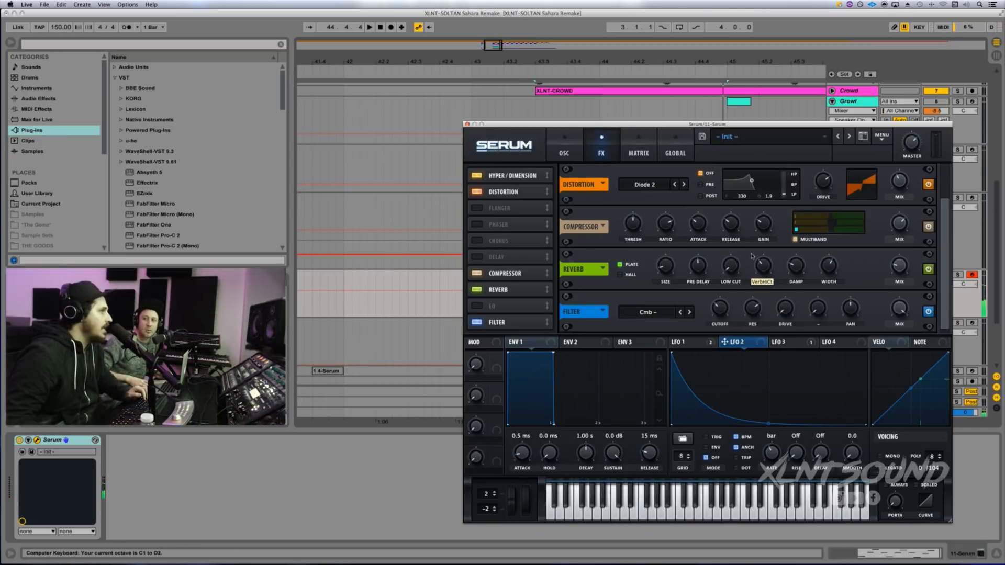
pyautogui.press('d')
pyautogui.moveTo(720, 308); pyautogui.dragTo(720, 321)
pyautogui.press('d')
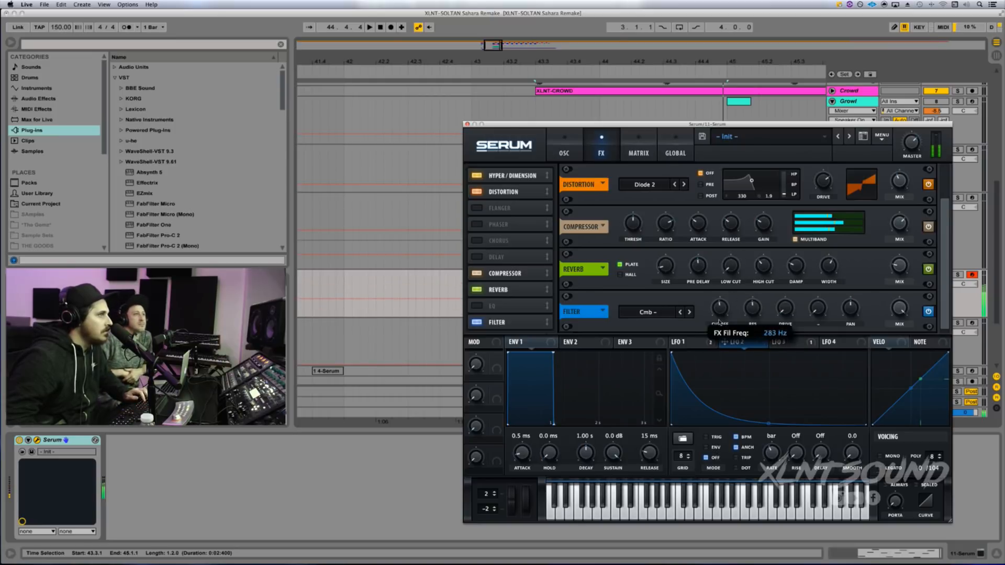
pyautogui.click(928, 312)
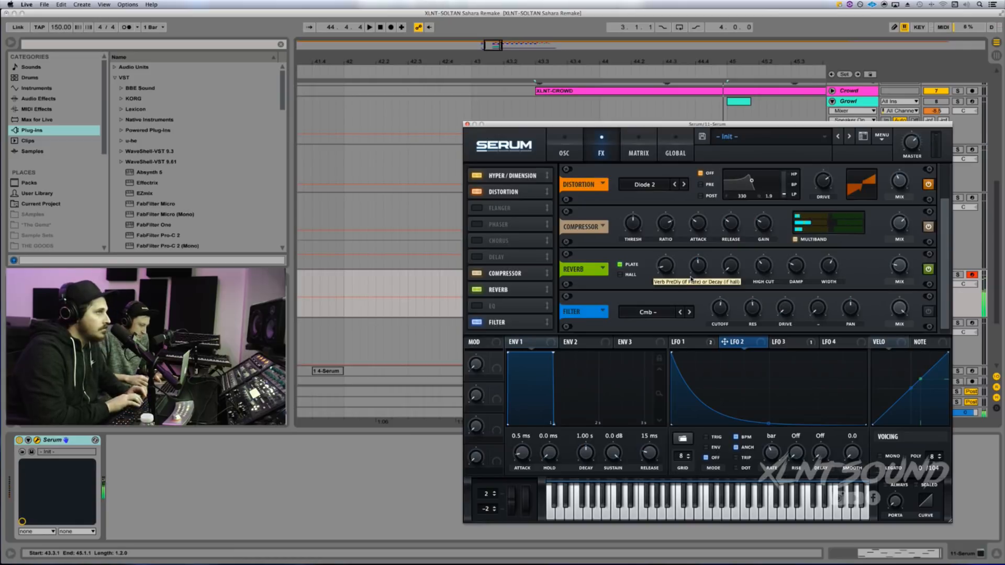
# - Test notes without the filter during playback, and set the playback start to 43.1.1 in the arrangement
pyautogui.press('x')
pyautogui.press('h')
pyautogui.press('k')
pyautogui.press('a')
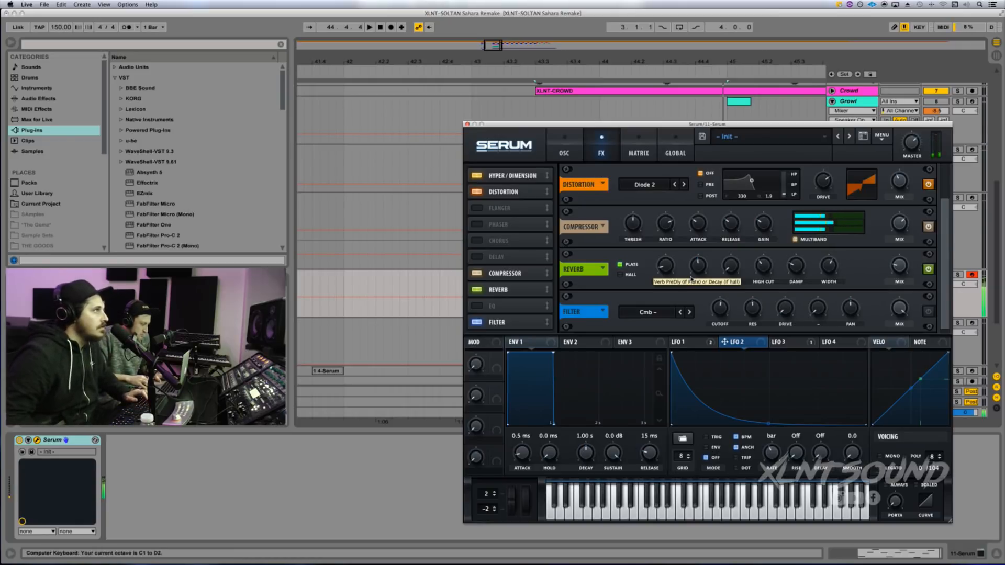
pyautogui.press('f')
pyautogui.press('space')
pyautogui.press('k')
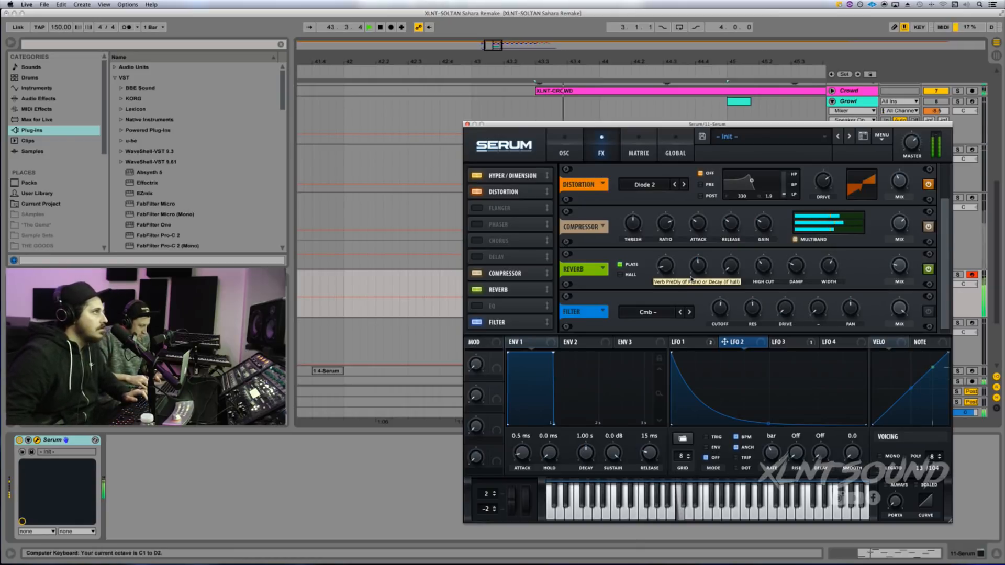
pyautogui.click(467, 124)
pyautogui.click(472, 293)
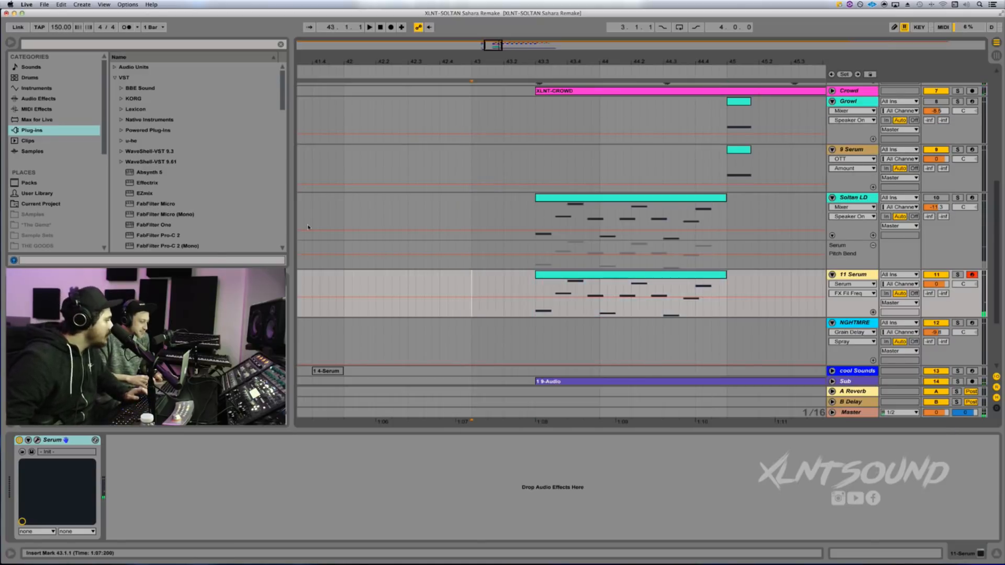
# - Add the Overdrive audio effect after Serum, set its Dry/Wet to 24% and listen to the lead
pyautogui.click(59, 45)
pyautogui.write('OVERD')
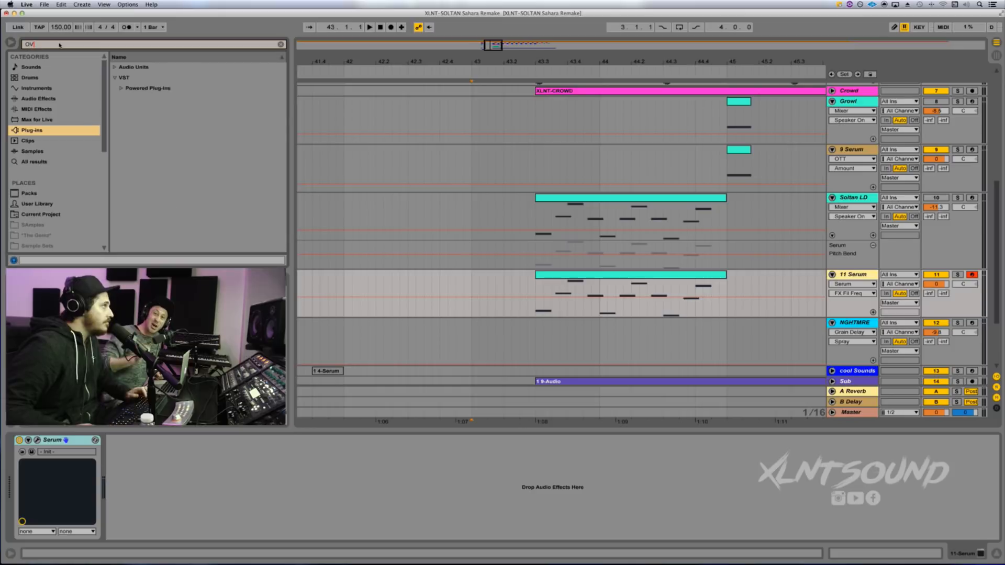
pyautogui.click(31, 99)
pyautogui.moveTo(115, 79); pyautogui.dragTo(168, 442)
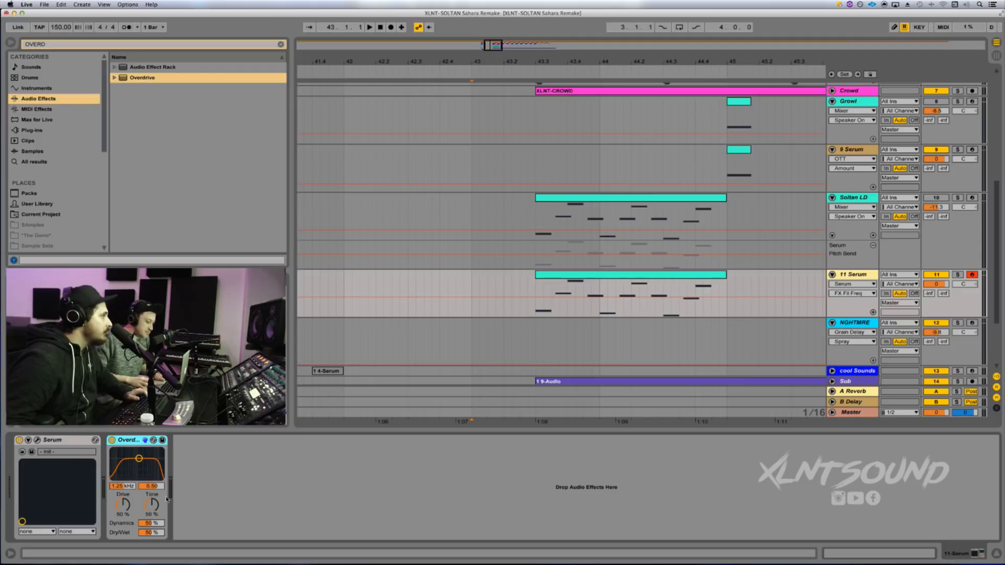
pyautogui.moveTo(151, 532); pyautogui.dragTo(151, 546)
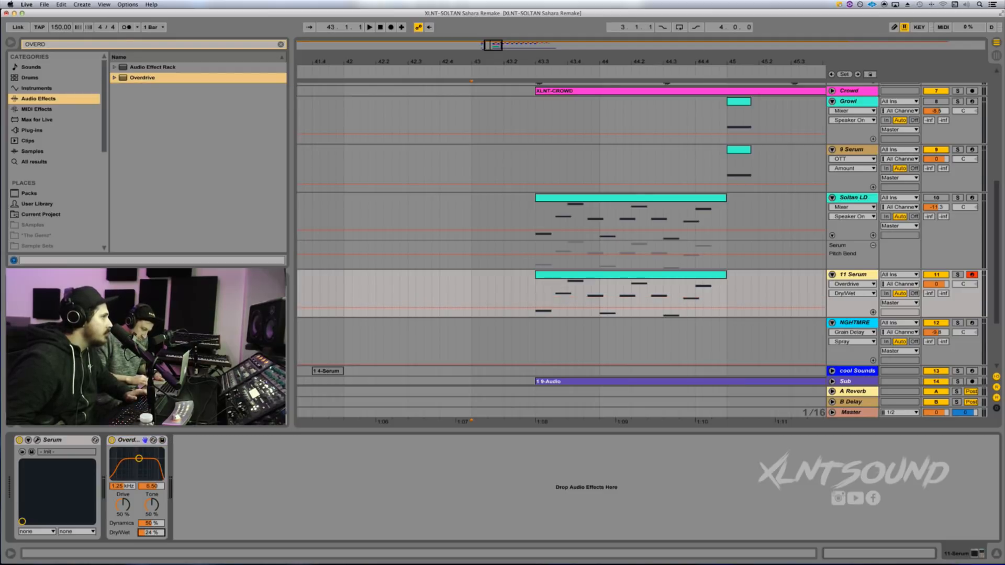
pyautogui.press('space')
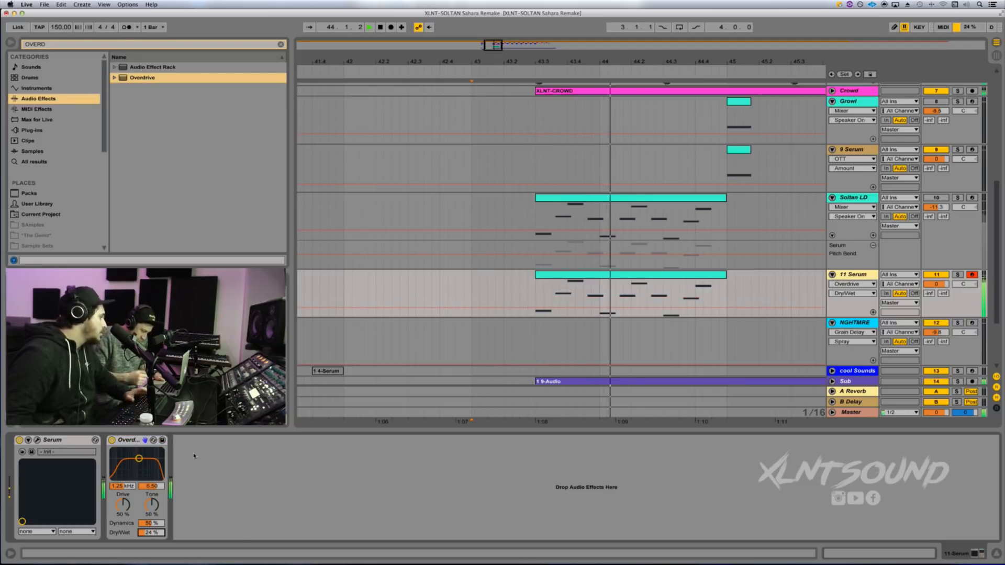
pyautogui.press('space')
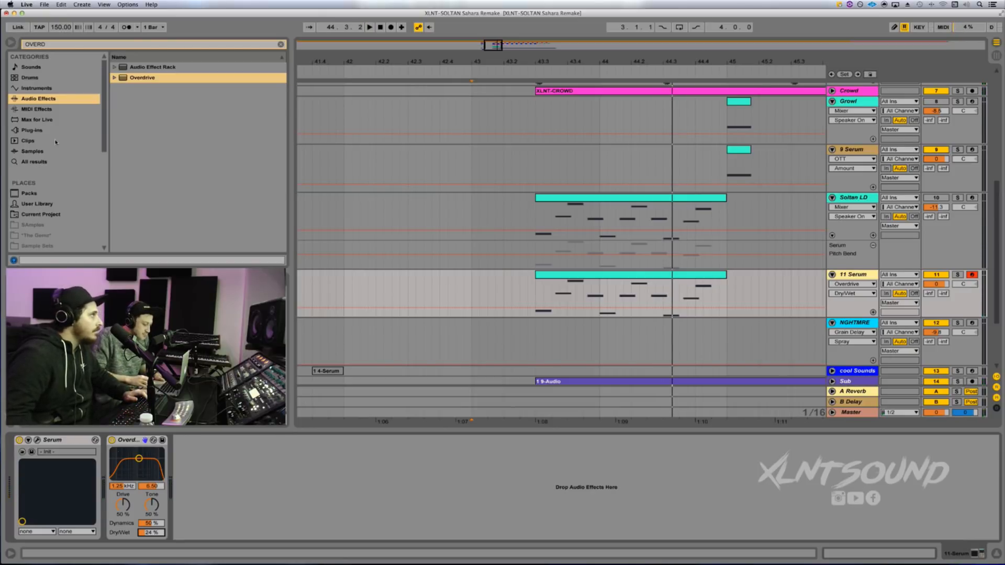
# - Find the OTT preset of Multiband Dynamics in the audio effects and add it after Overdrive
pyautogui.click(67, 44)
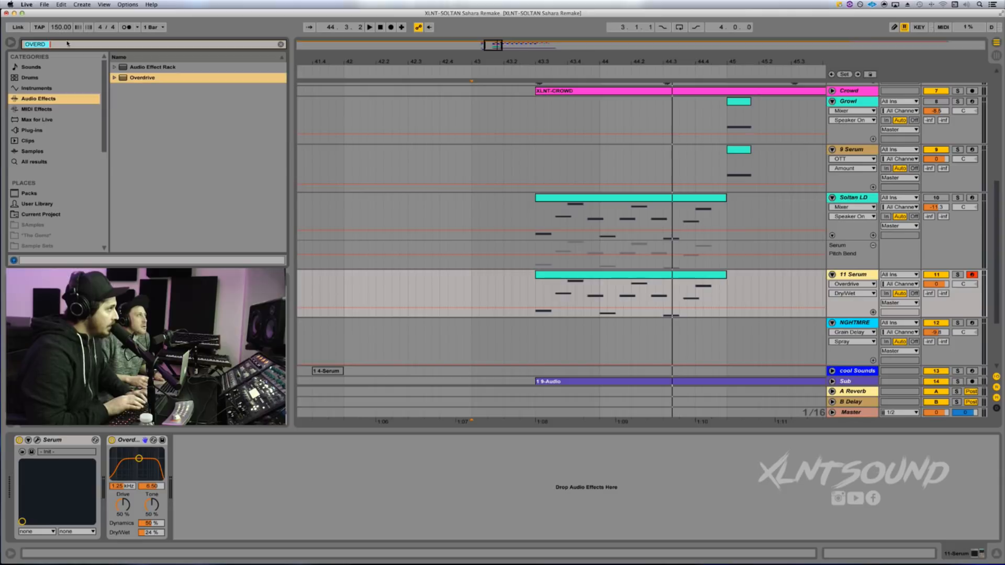
pyautogui.write('OTT')
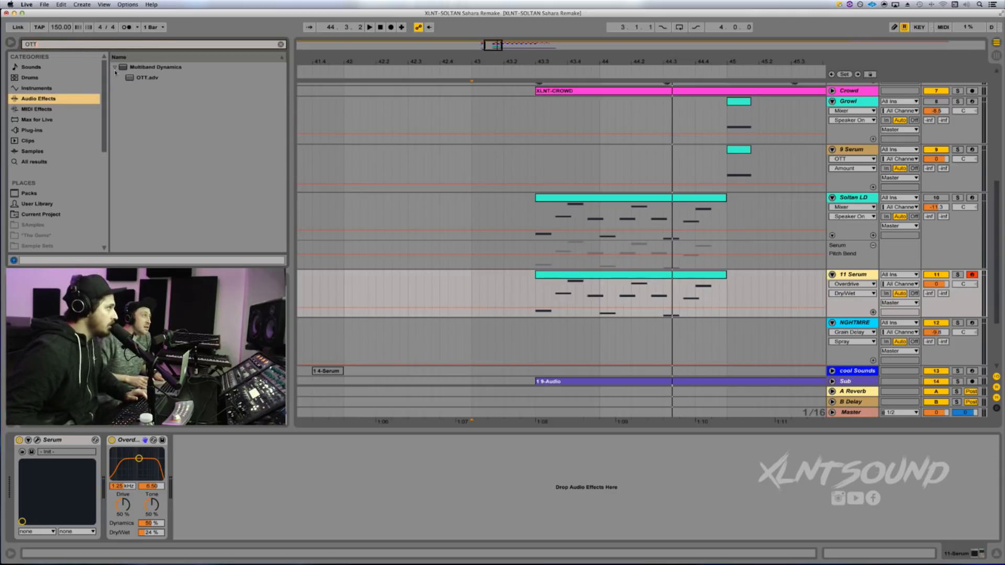
pyautogui.click(125, 79)
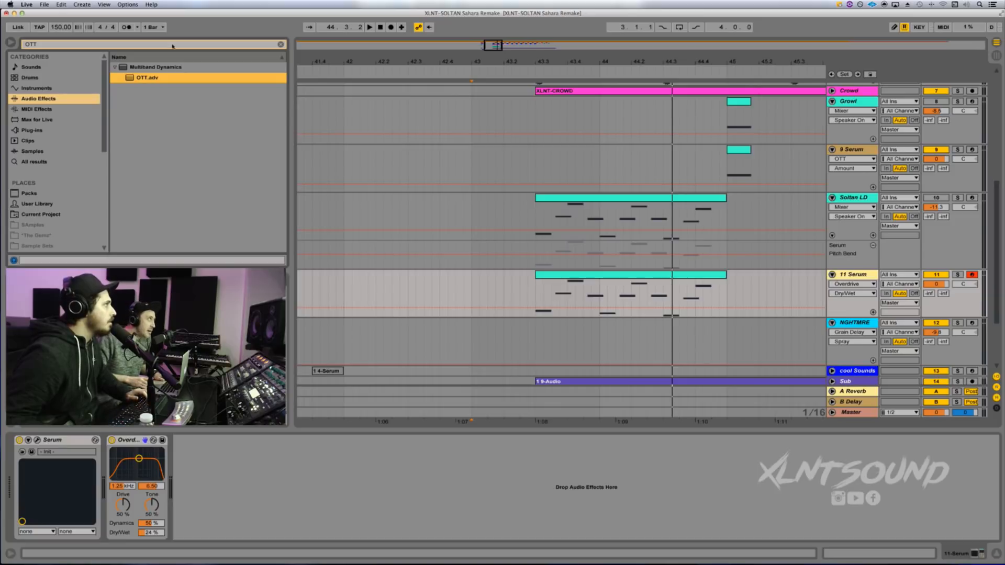
pyautogui.moveTo(146, 78); pyautogui.dragTo(233, 494)
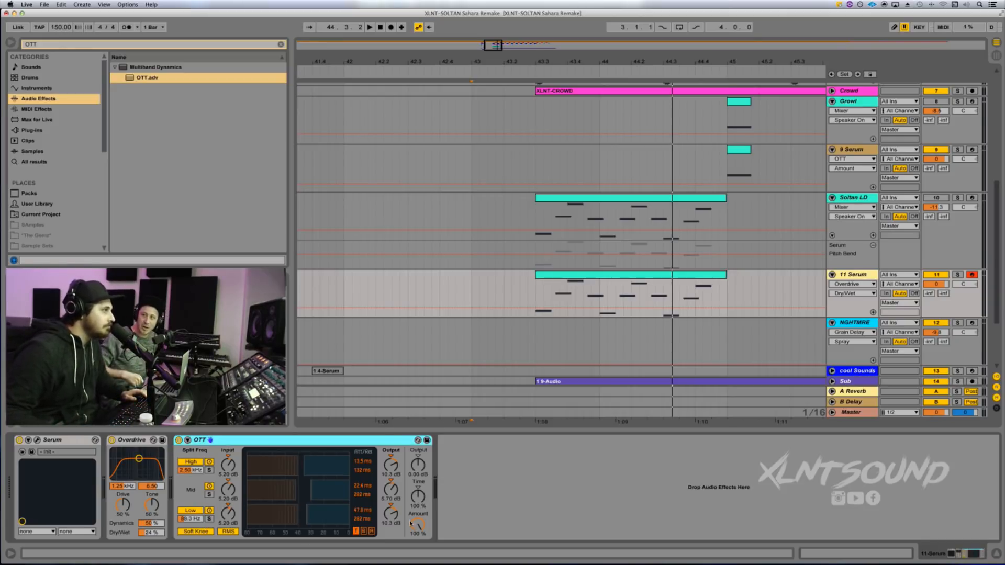
# - Set the OTT Amount to 22% and listen to the lead
pyautogui.moveTo(412, 524); pyautogui.dragTo(411, 555)
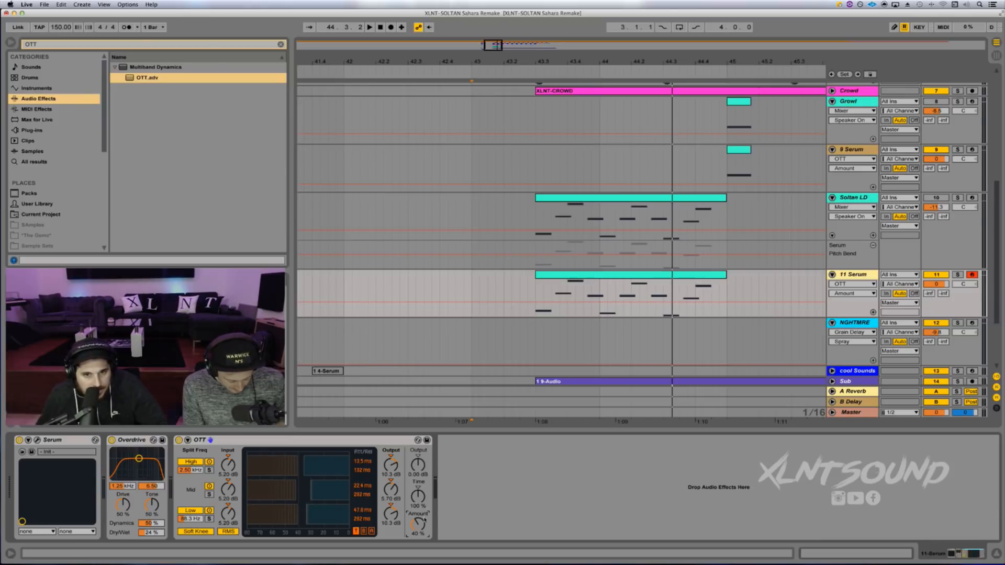
pyautogui.moveTo(425, 520); pyautogui.dragTo(425, 529)
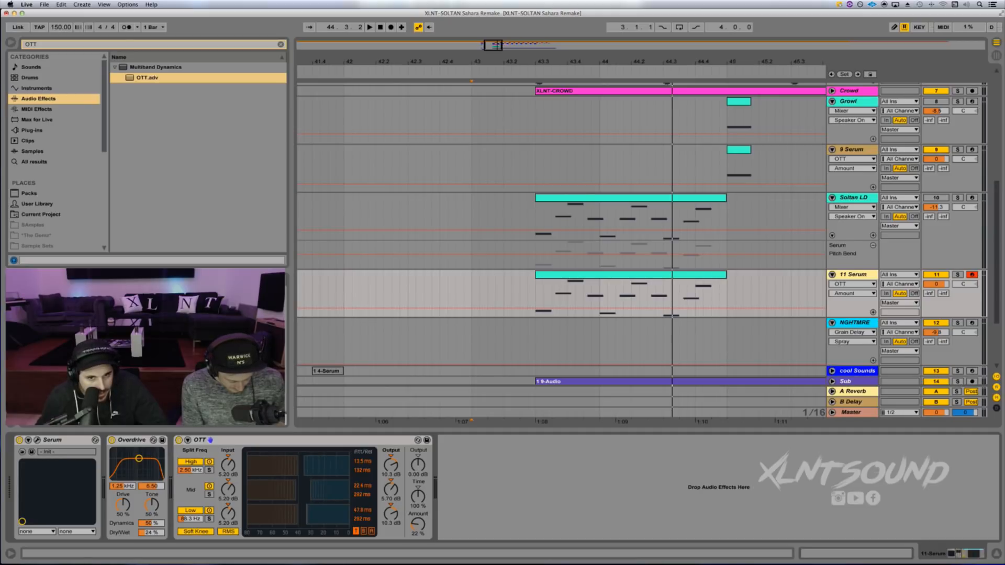
pyautogui.press('space')
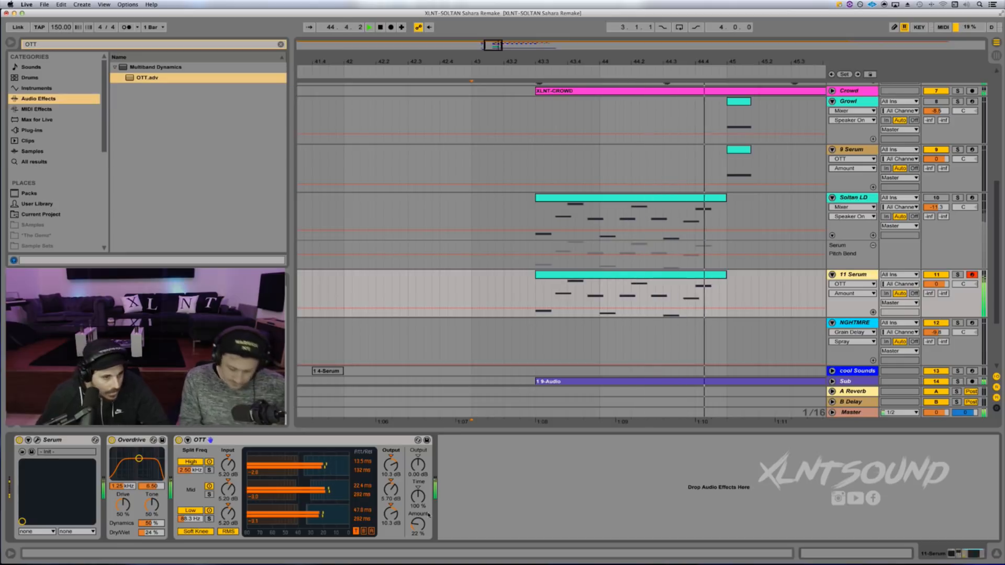
pyautogui.press('space')
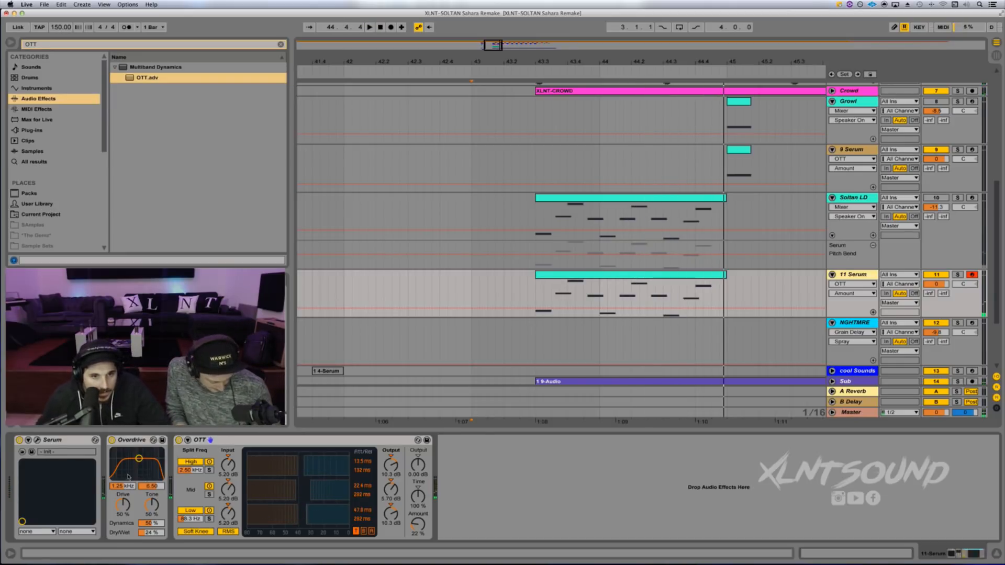
# - Set Overdrive's Dry/Wet to 23% and its band to 842 Hz with a width of 5.17, starting playback to listen
pyautogui.moveTo(151, 528); pyautogui.dragTo(151, 530)
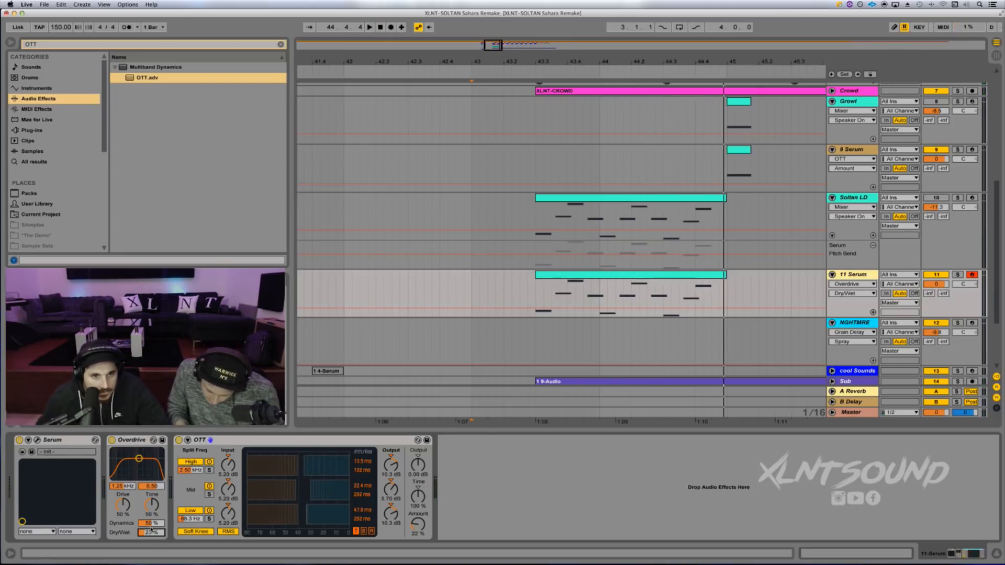
pyautogui.moveTo(140, 465); pyautogui.dragTo(147, 463)
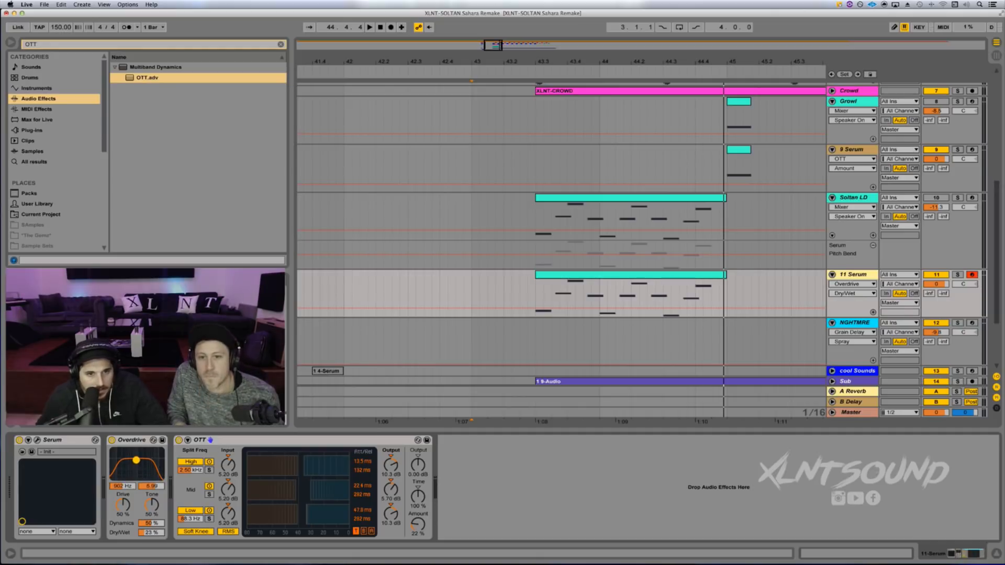
pyautogui.press('space')
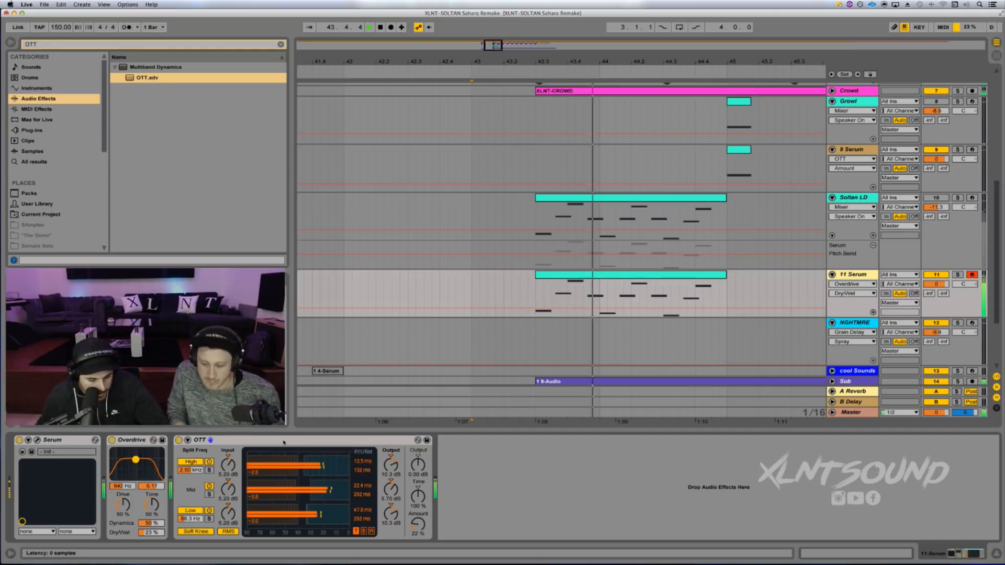
# - Duplicate the OTT device in the chain and lower the 11 Serum track's volume, listening to the balance
pyautogui.click(283, 442)
pyautogui.press('super+d')
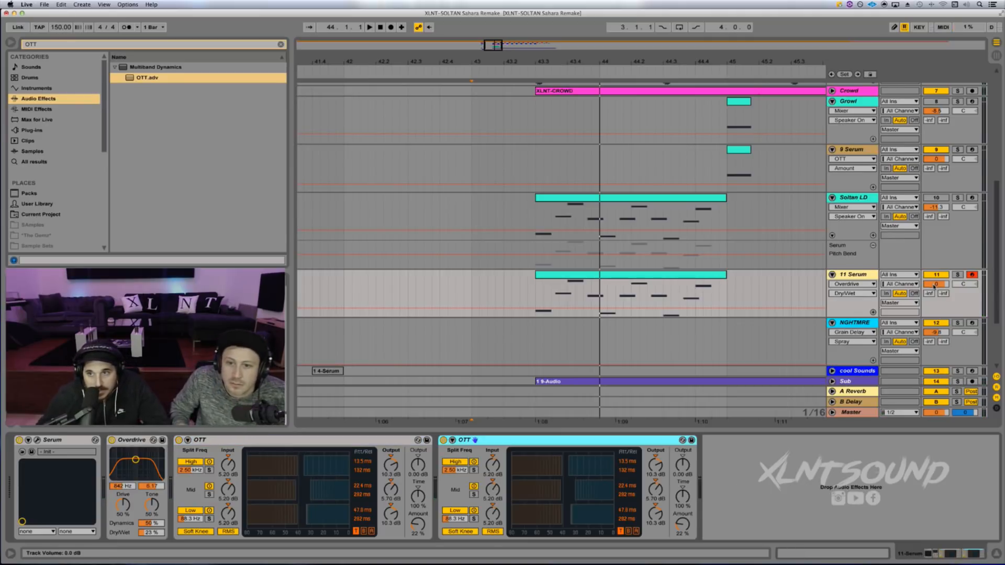
pyautogui.moveTo(936, 284); pyautogui.dragTo(936, 304)
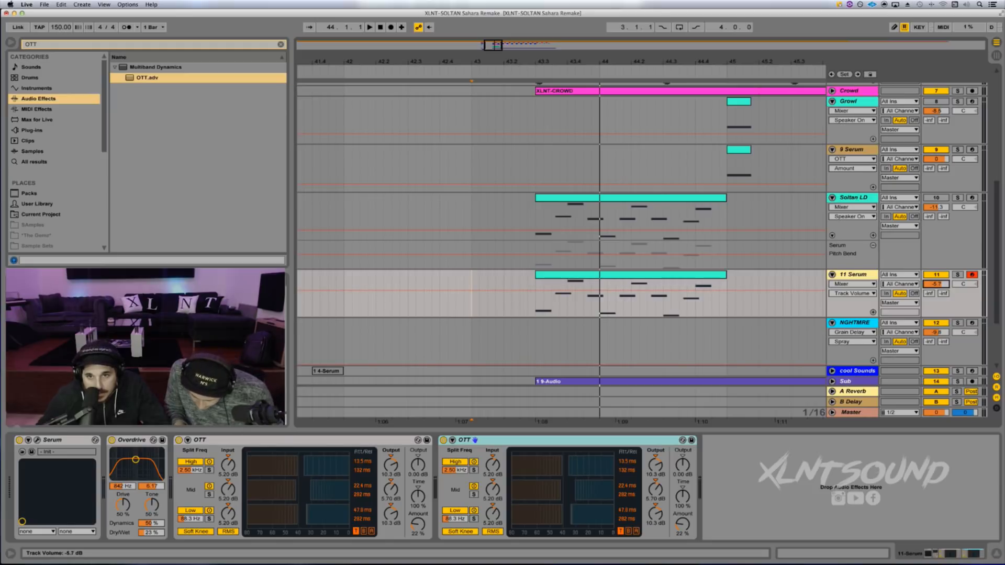
pyautogui.press('space')
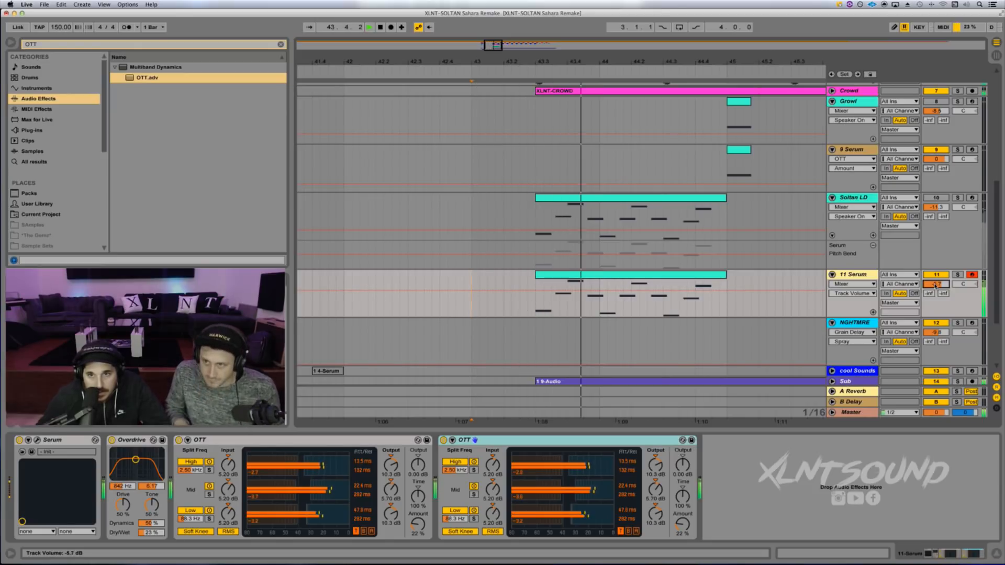
pyautogui.press('space')
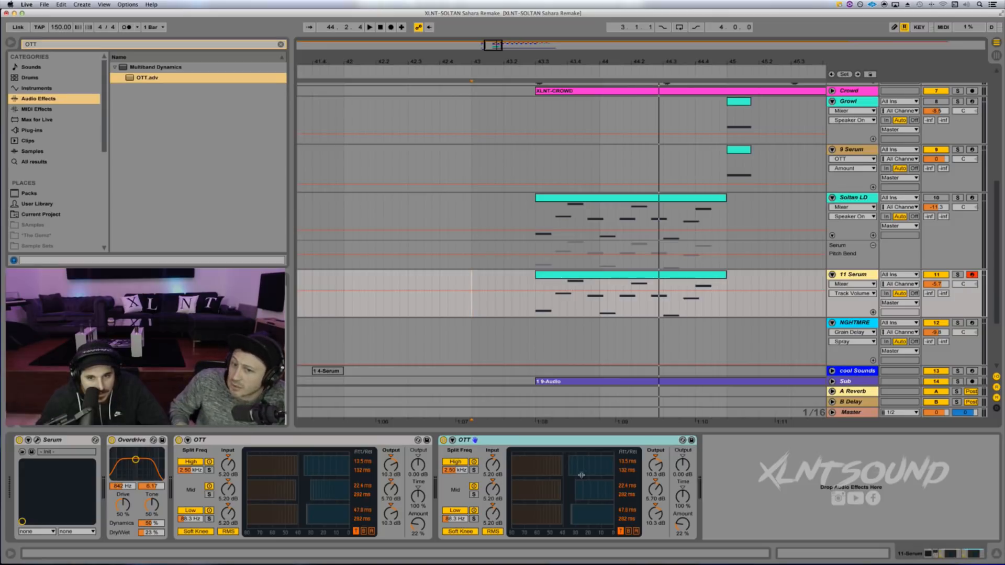
pyautogui.press('space')
pyautogui.press('space')
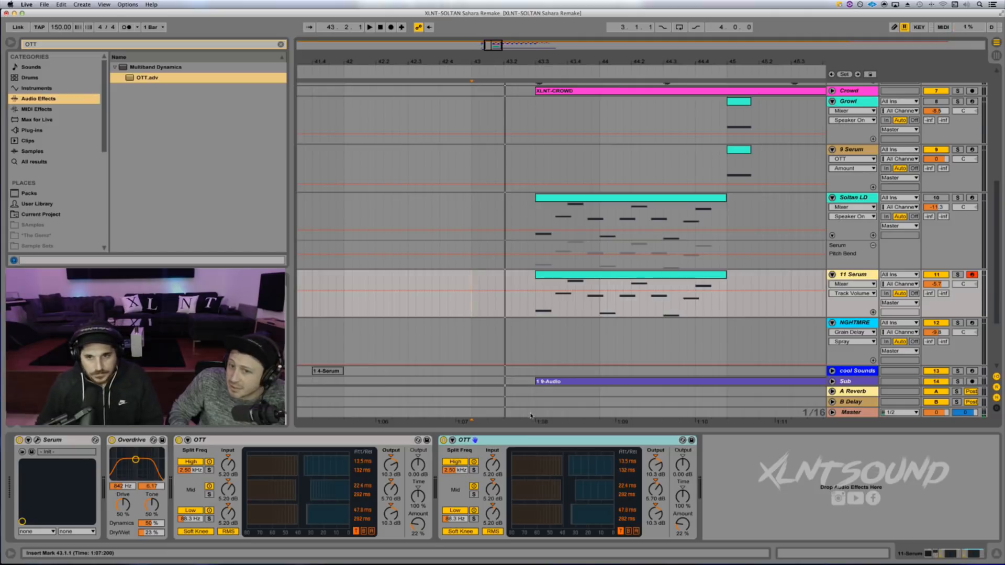
pyautogui.hscroll(4, 634, 169)
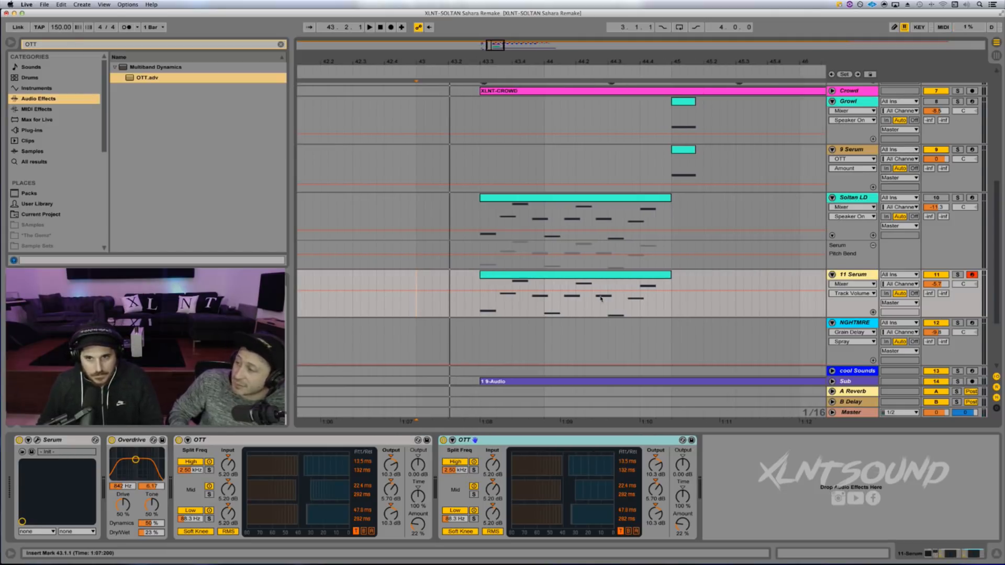
pyautogui.moveTo(550, 61); pyautogui.dragTo(551, 50)
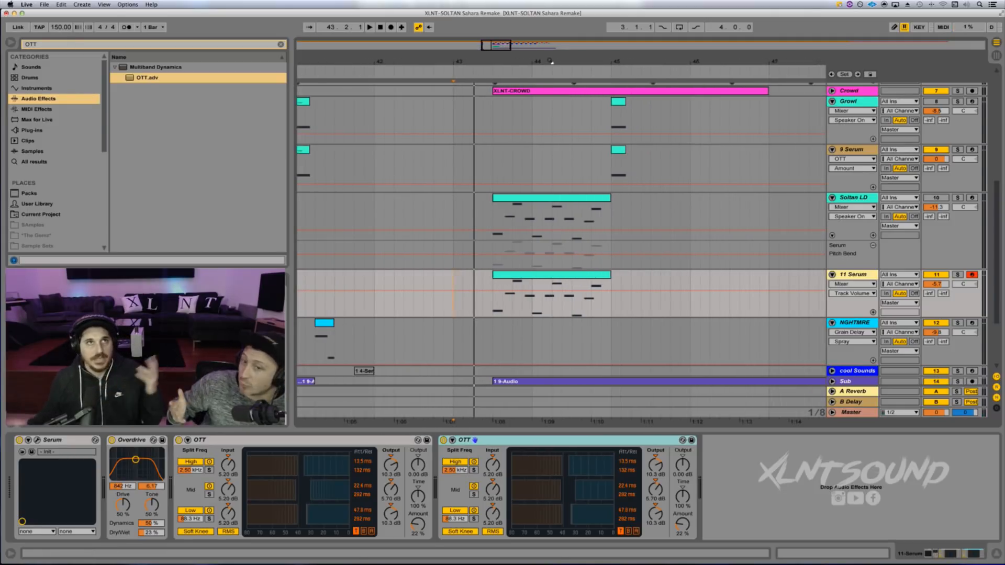